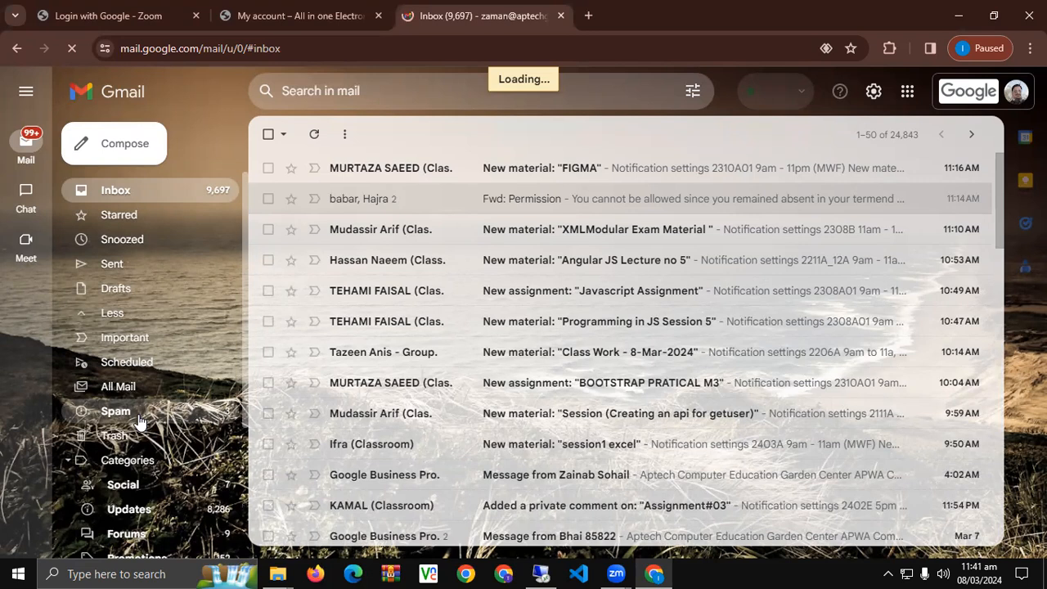
# Compare the store's Lost password page with Gmail's Spam folder to look for the reset email
pyautogui.click(300, 16)
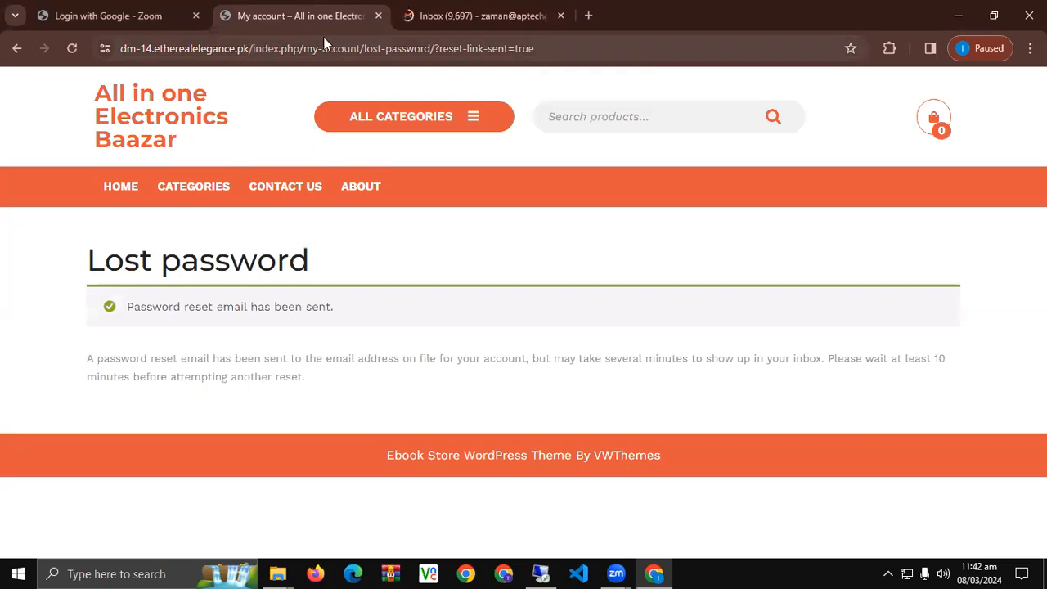
pyautogui.click(417, 13)
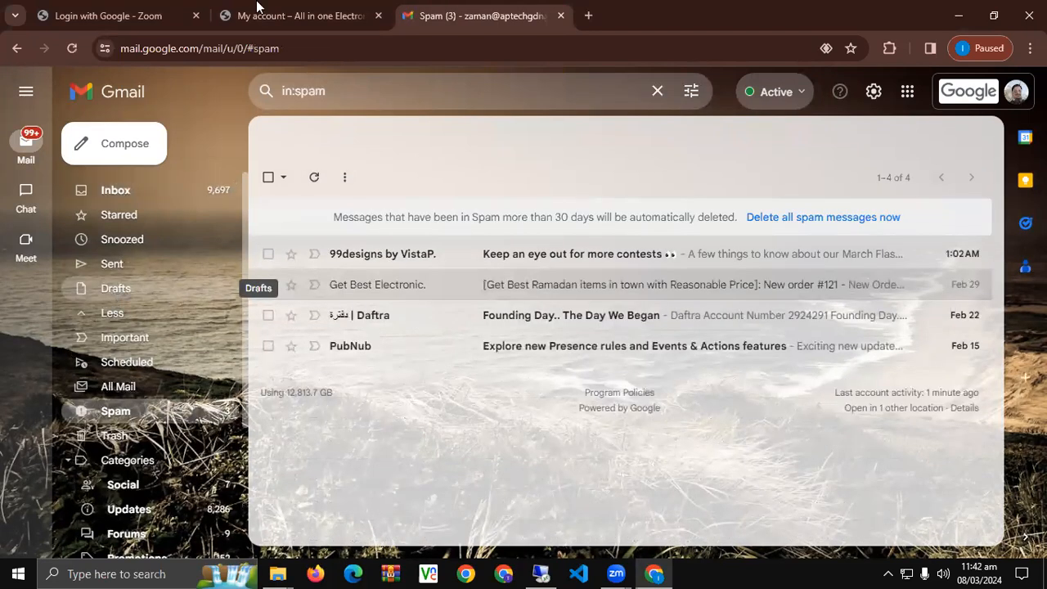
pyautogui.click(256, 7)
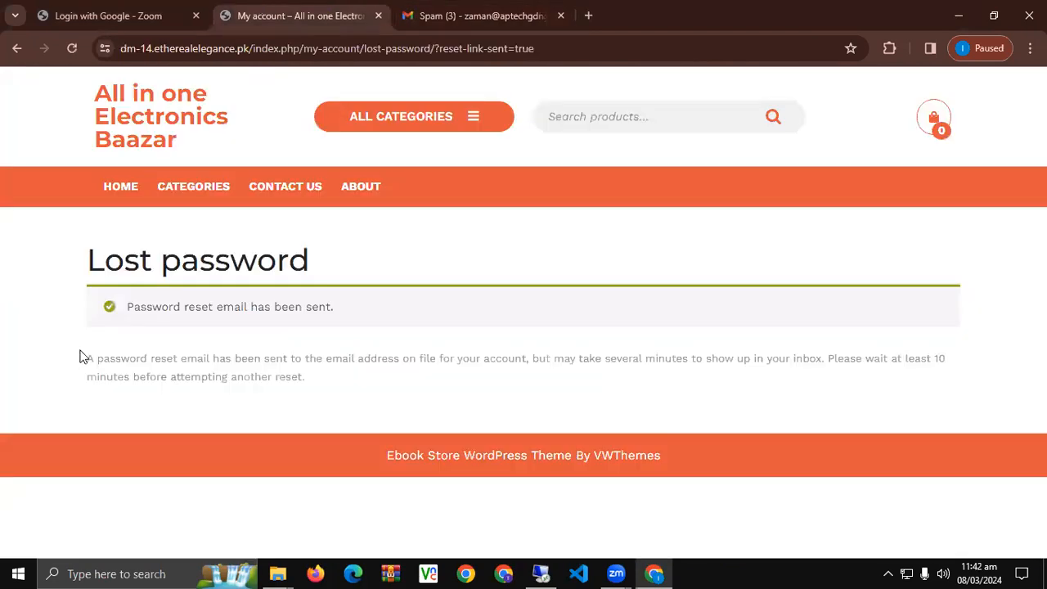
pyautogui.hotkey('ctrl', 'Tab')
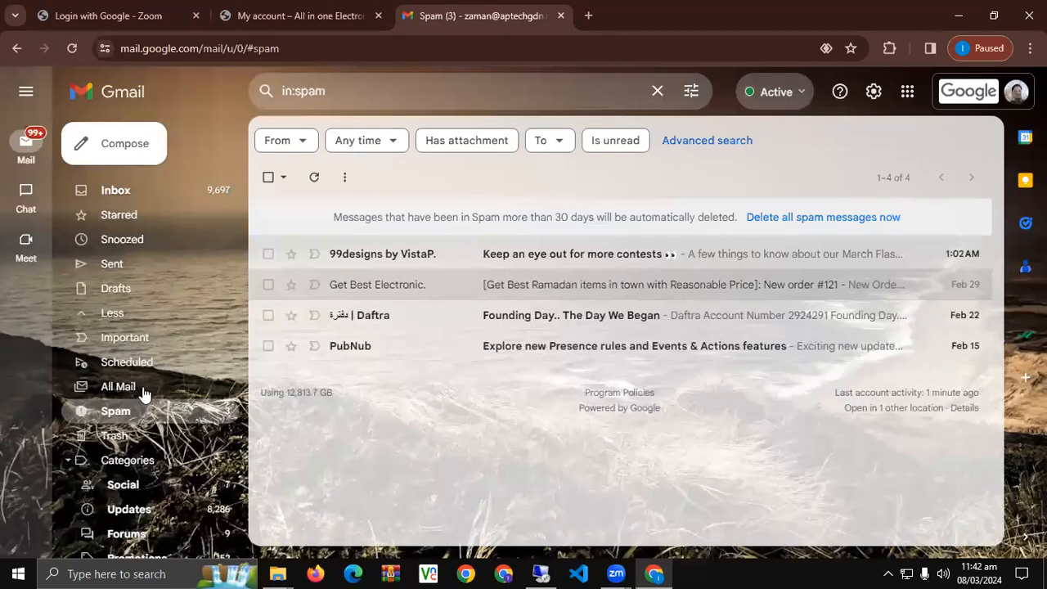
# Search Gmail's All Mail and Spam for the reset email, then return to the Lost password page
pyautogui.click(142, 385)
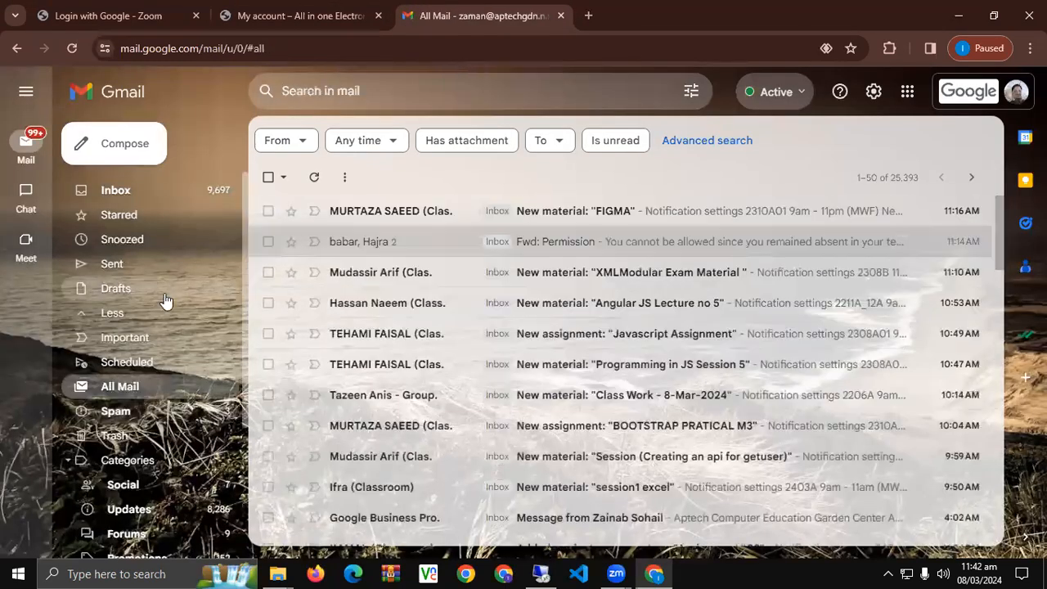
pyautogui.click(155, 413)
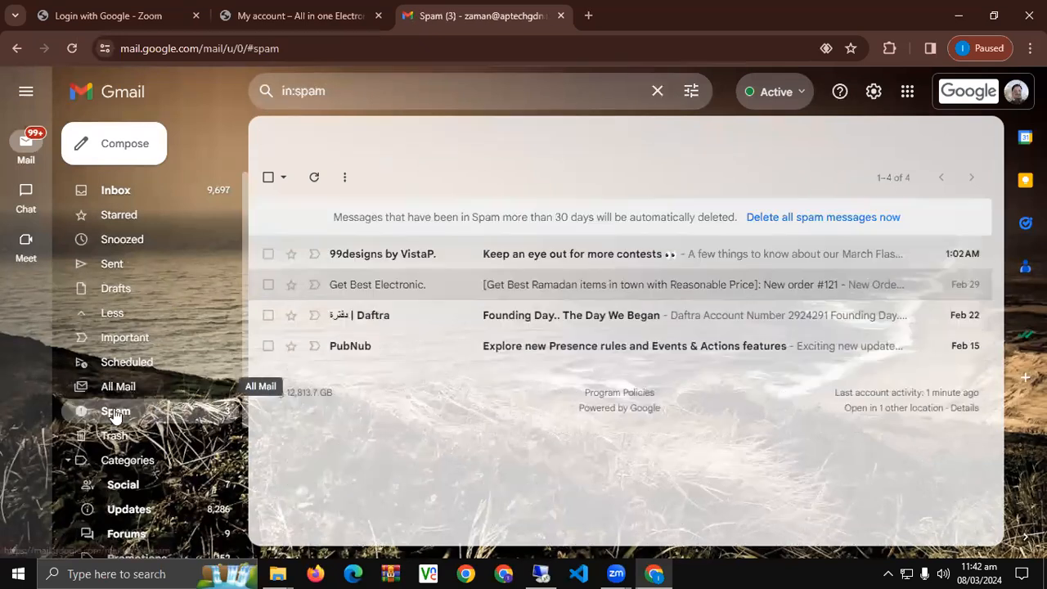
pyautogui.scroll(-2, 161, 390)
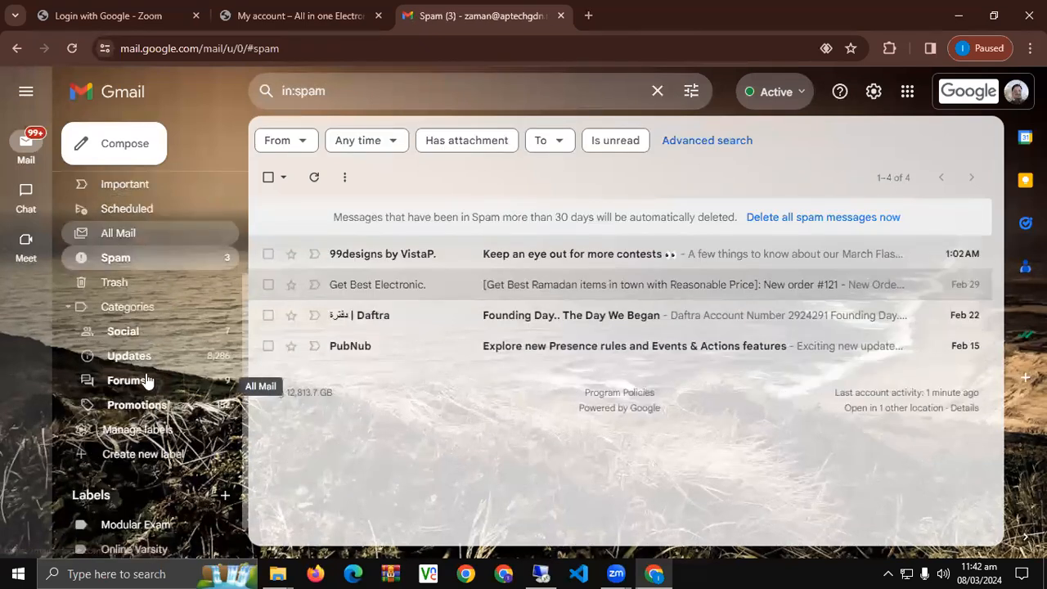
pyautogui.scroll(2, 146, 381)
pyautogui.click(270, 21)
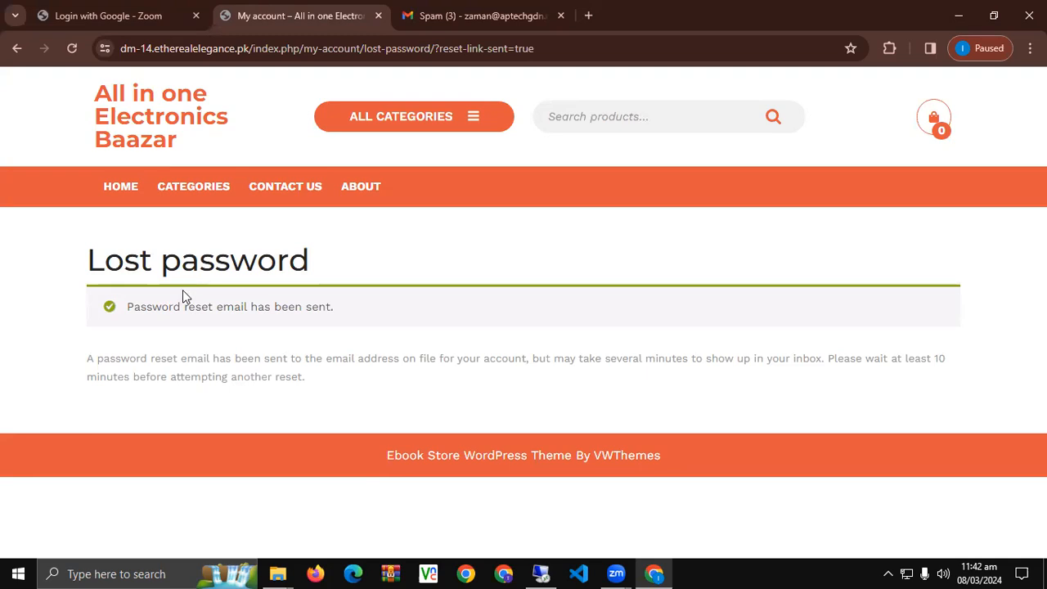
# In the remote desktop's cPanel, launch phpMyAdmin from the Databases section
pyautogui.click(543, 572)
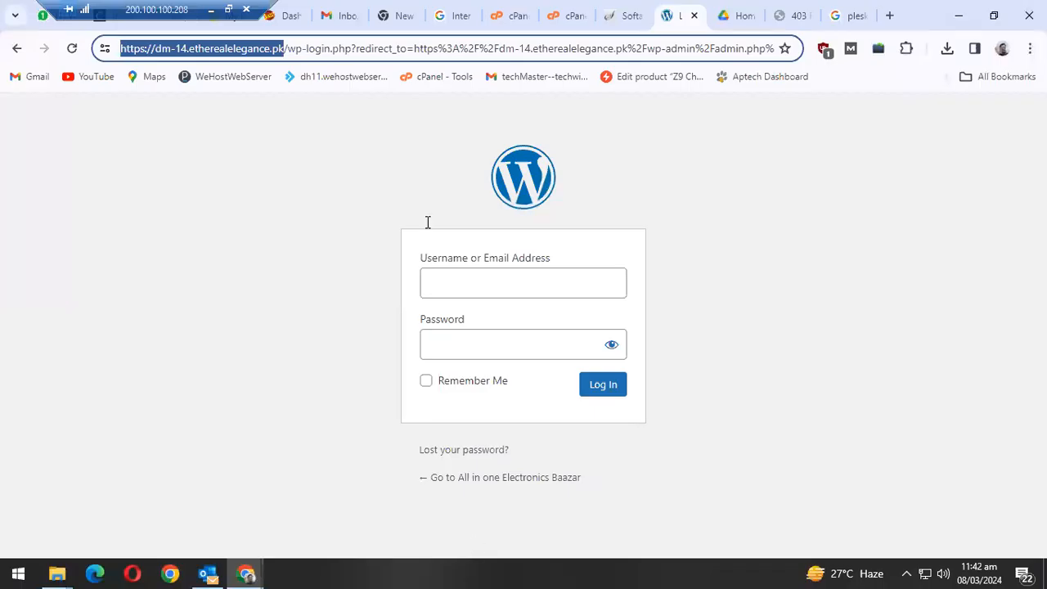
pyautogui.click(510, 10)
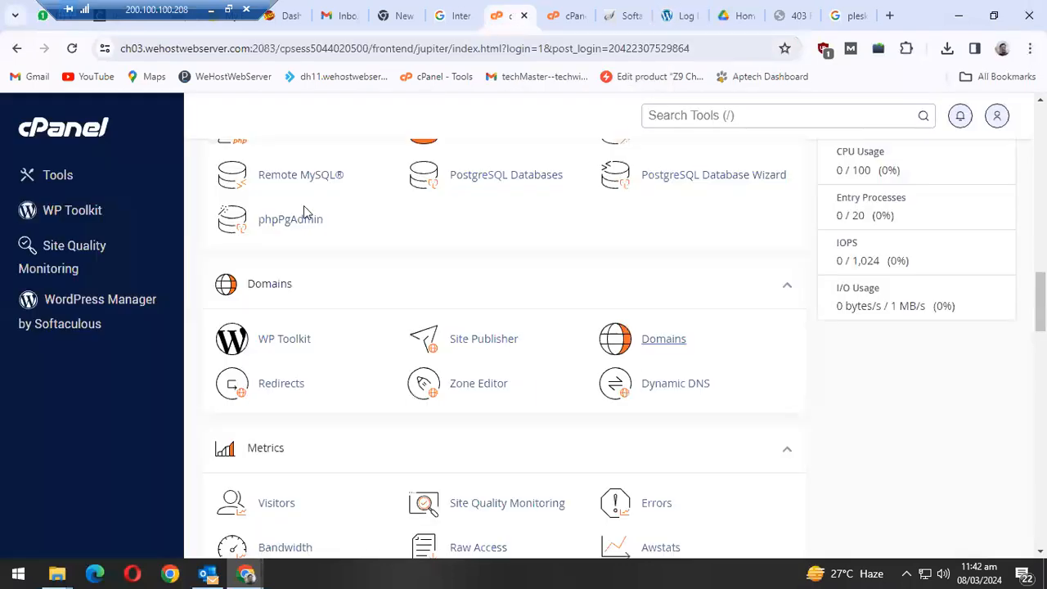
pyautogui.scroll(2, 332, 275)
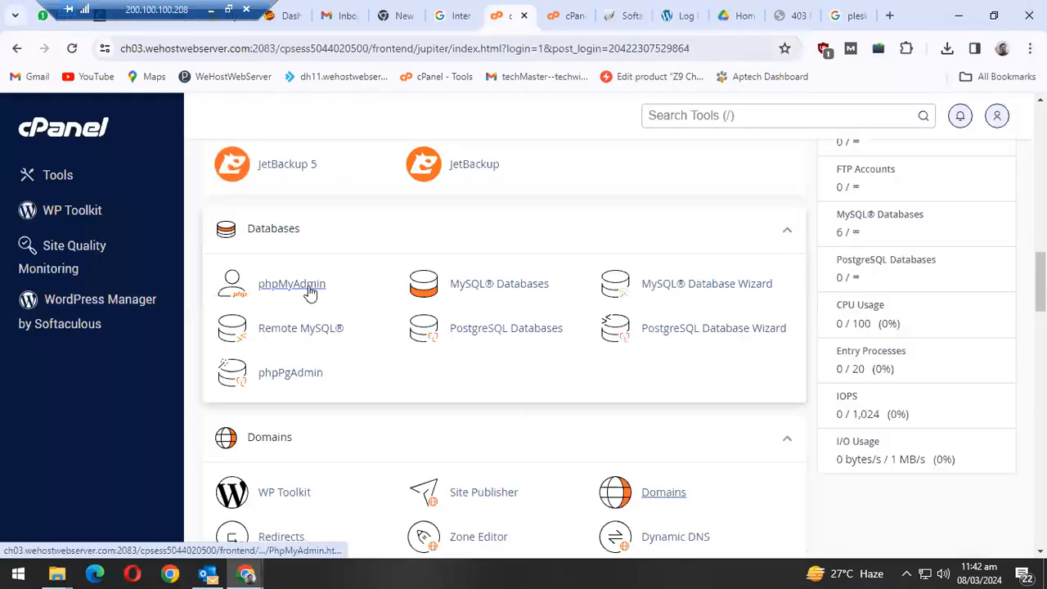
pyautogui.click(315, 286)
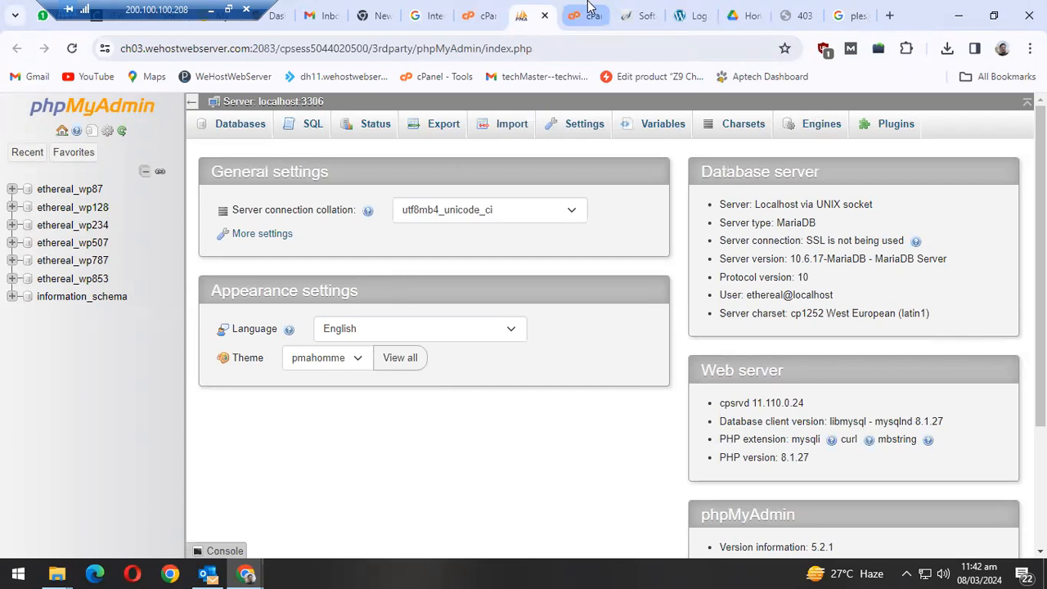
# Expand the dm-14 site's Database Details in Softaculous and select 'wp507' from ethereal_wp507
pyautogui.click(640, 15)
pyautogui.scroll(-4, 386, 352)
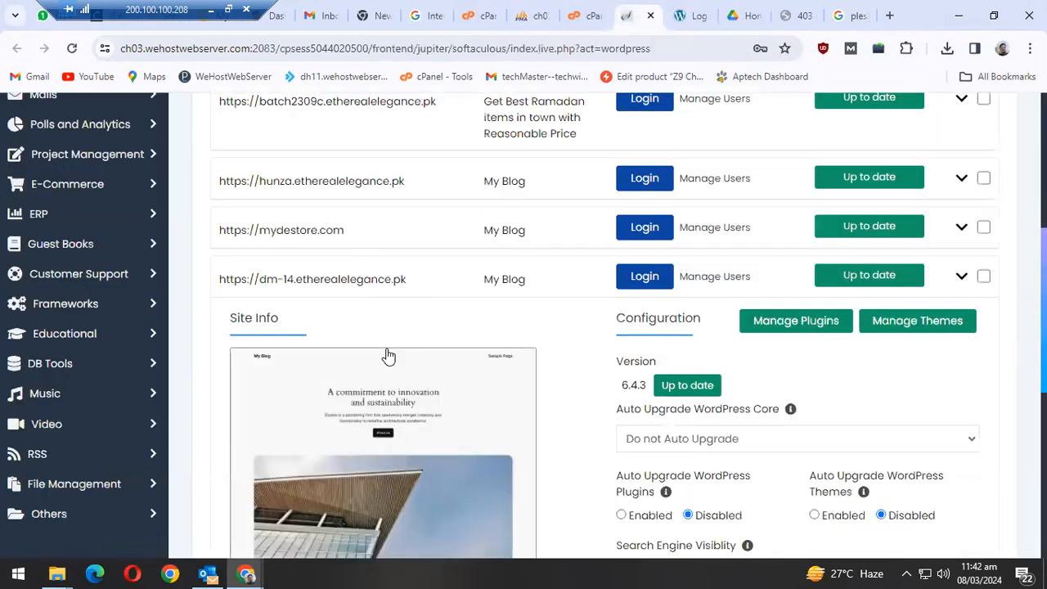
pyautogui.scroll(-2, 388, 355)
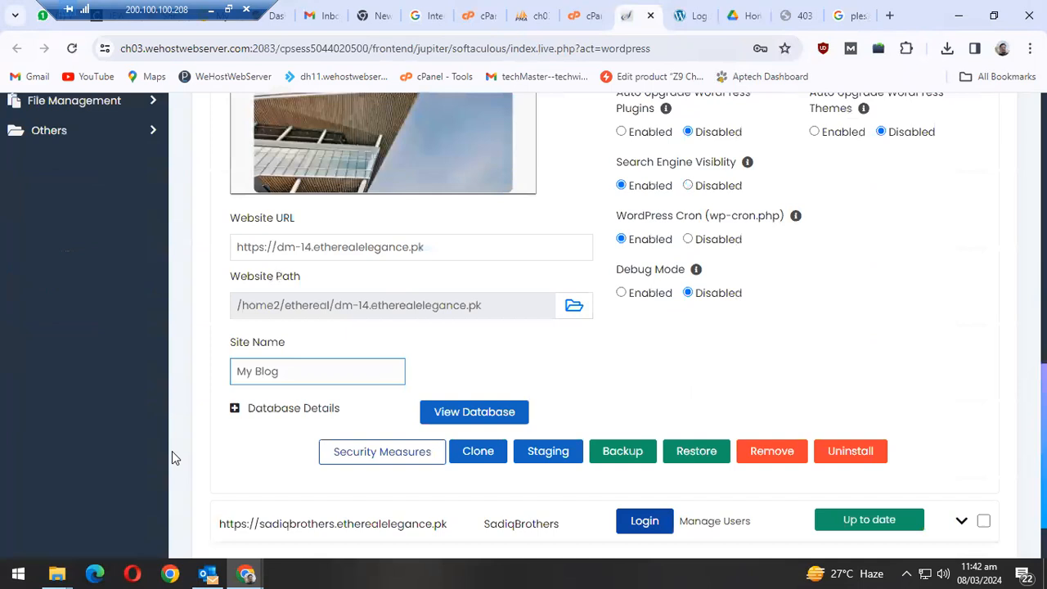
pyautogui.click(234, 411)
pyautogui.scroll(-1, 232, 415)
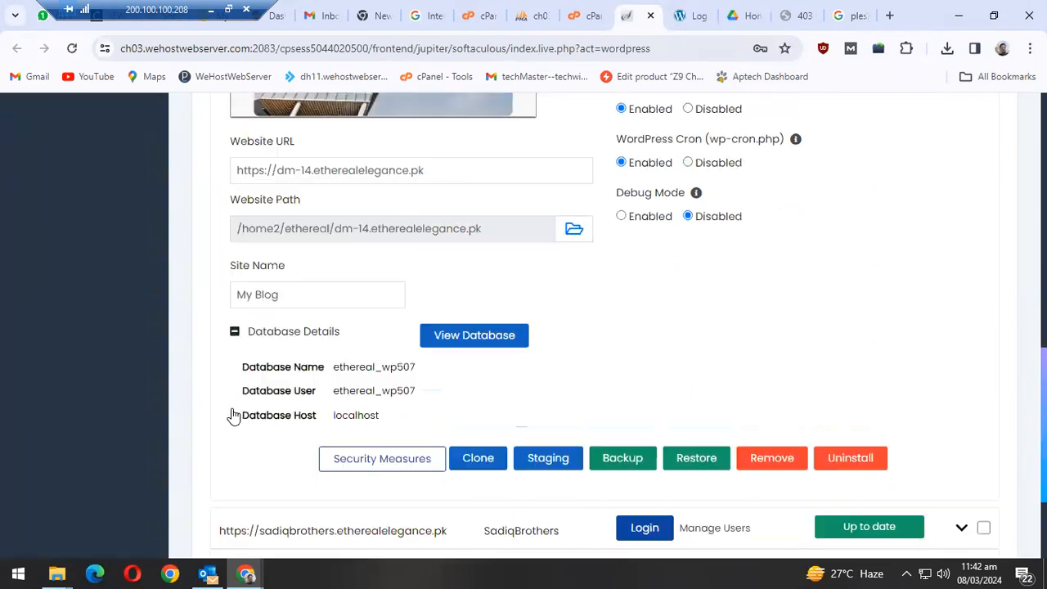
pyautogui.scroll(2, 228, 417)
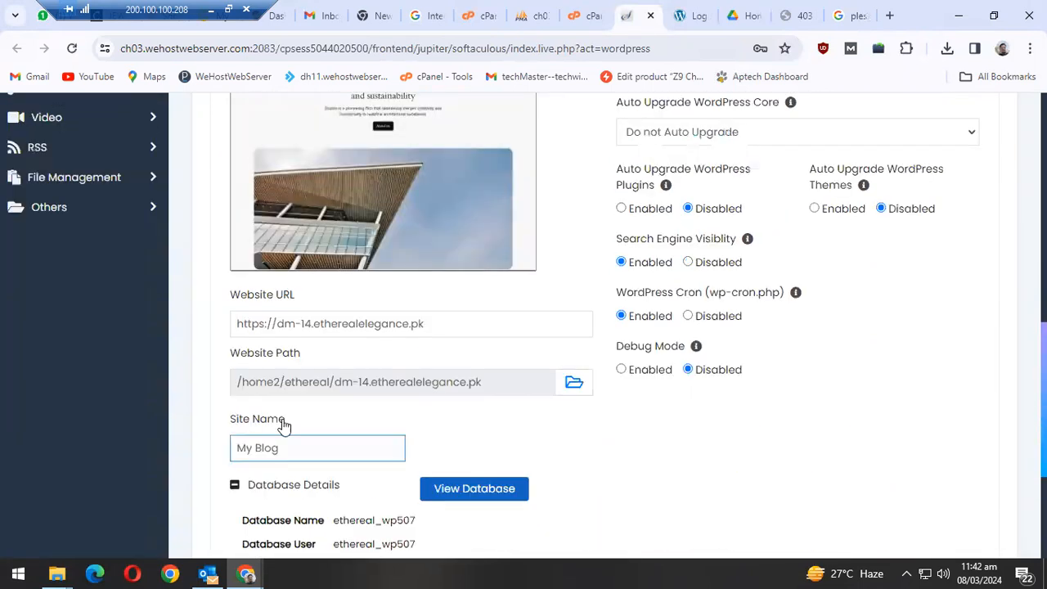
pyautogui.scroll(-1, 351, 443)
pyautogui.scroll(-1, 350, 443)
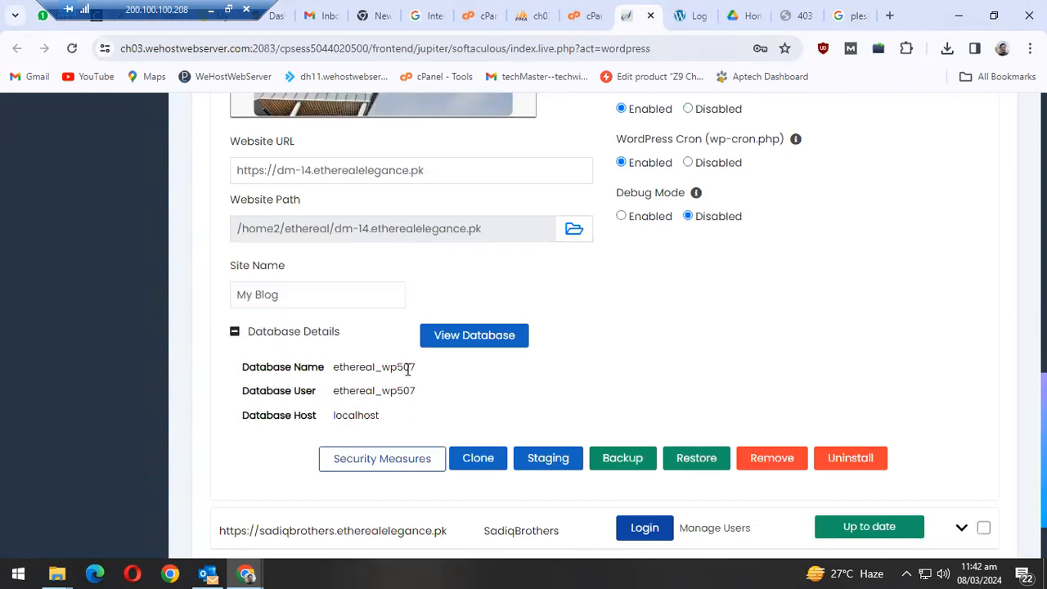
pyautogui.moveTo(387, 370); pyautogui.dragTo(417, 371)
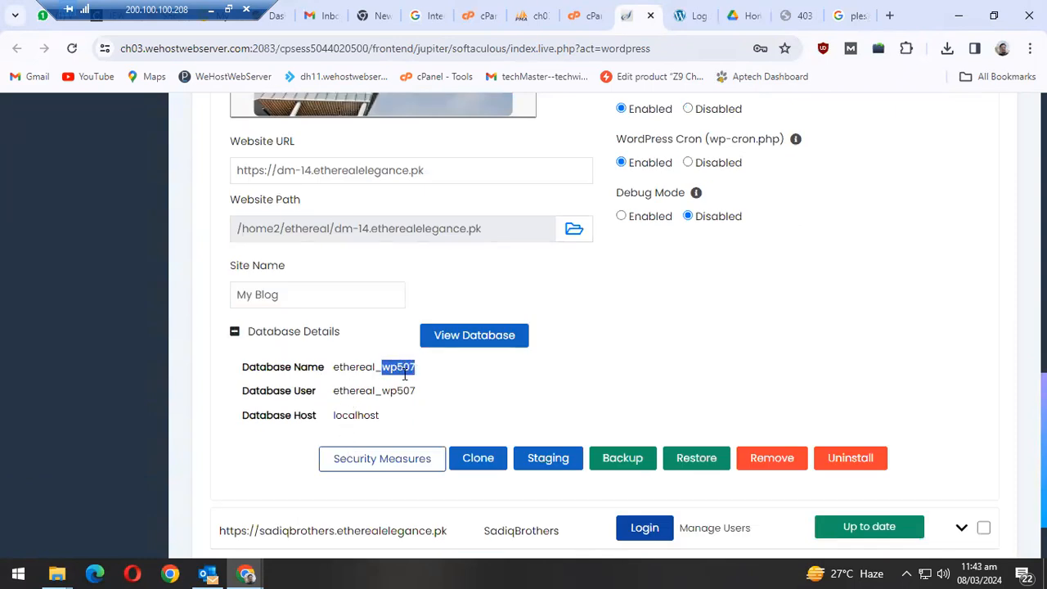
pyautogui.click(520, 10)
# Open the ethereal_wp507 database and browse its wp92_users table
pyautogui.click(77, 243)
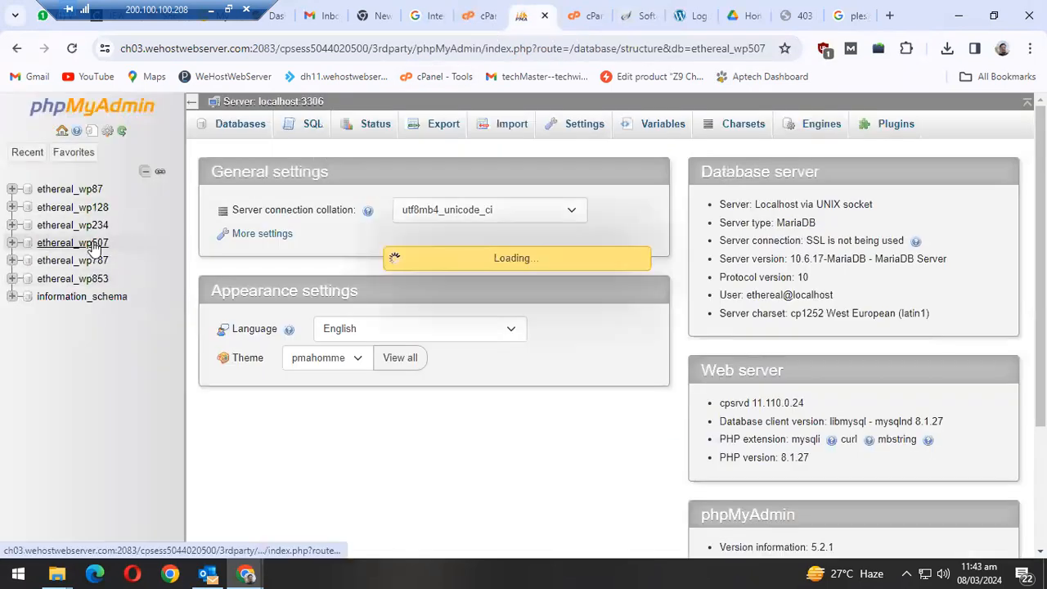
pyautogui.scroll(-10, 350, 368)
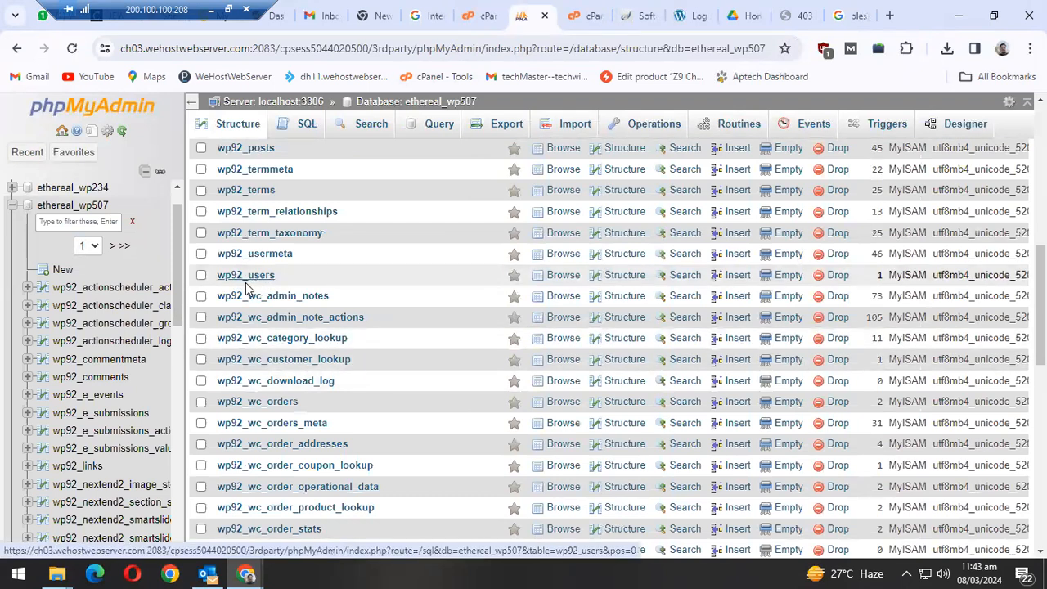
pyautogui.click(255, 275)
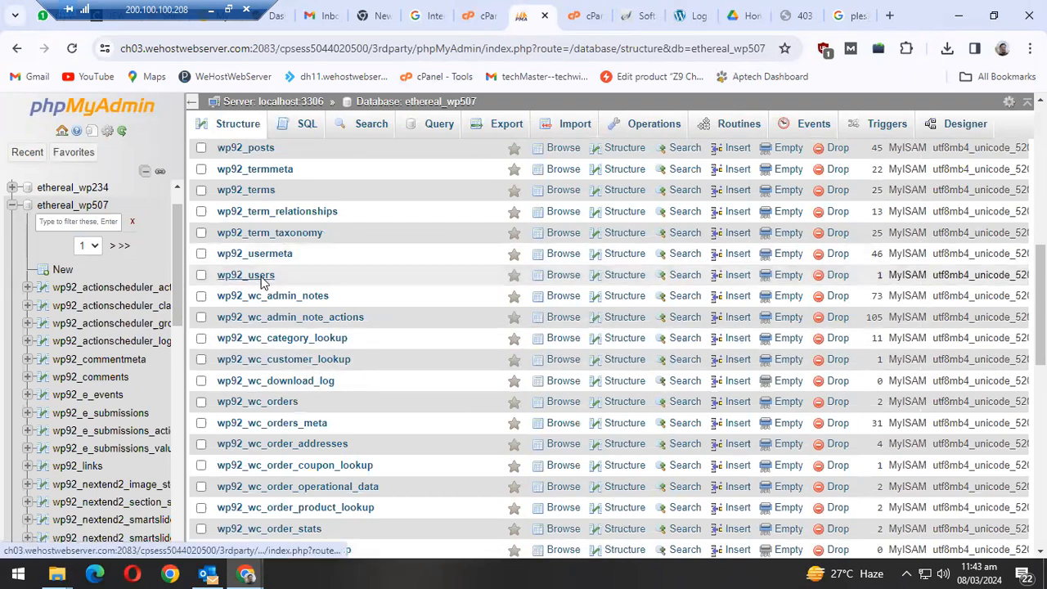
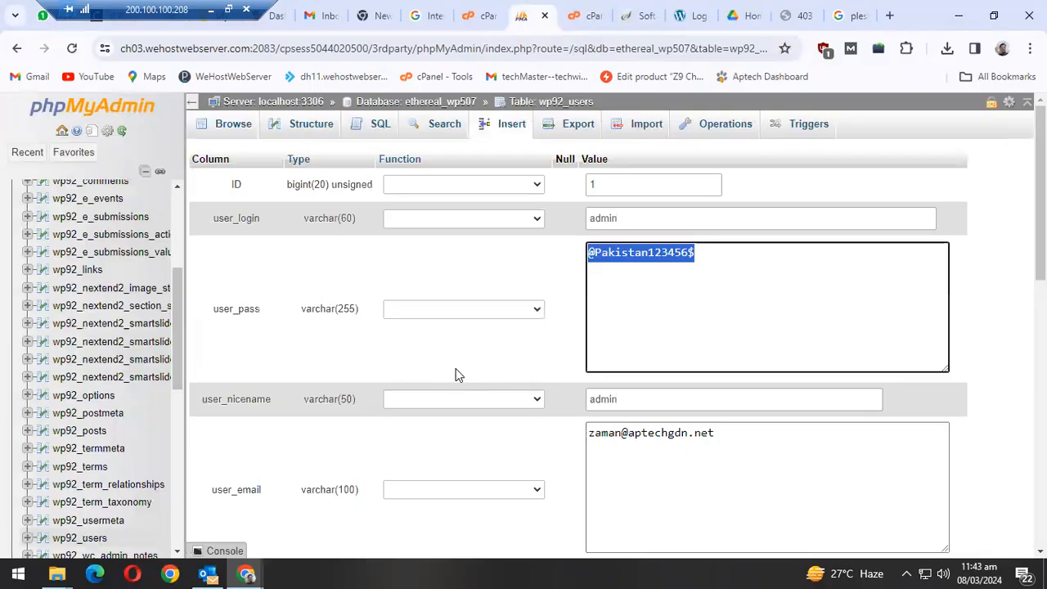
# Set the user_pass Function to MD5 so the new admin password is stored hashed
pyautogui.click(456, 309)
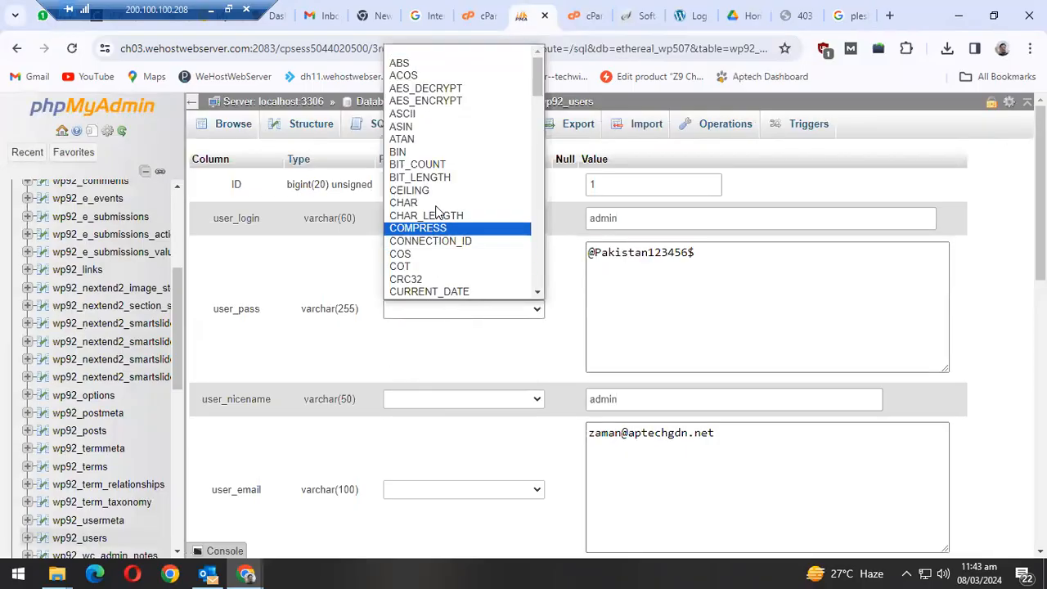
pyautogui.scroll(-3, 458, 216)
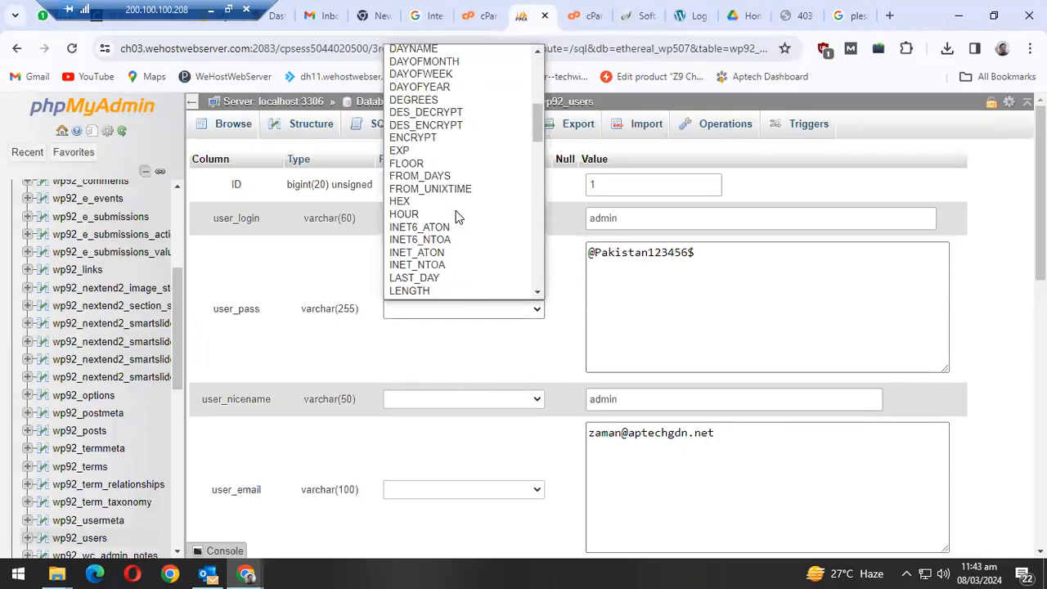
pyautogui.scroll(-3, 458, 216)
pyautogui.click(434, 239)
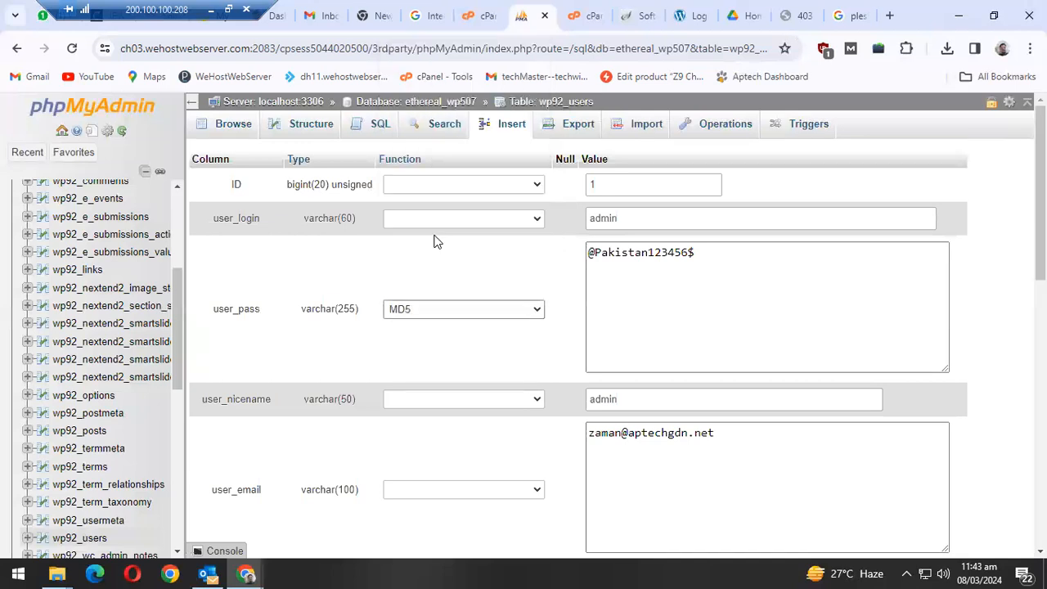
pyautogui.scroll(-10, 463, 338)
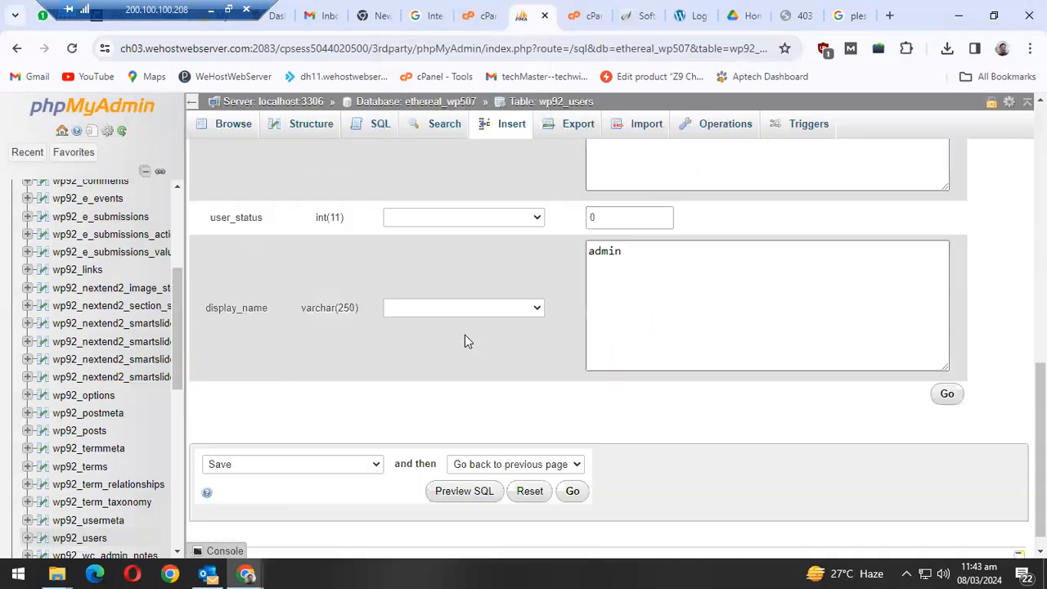
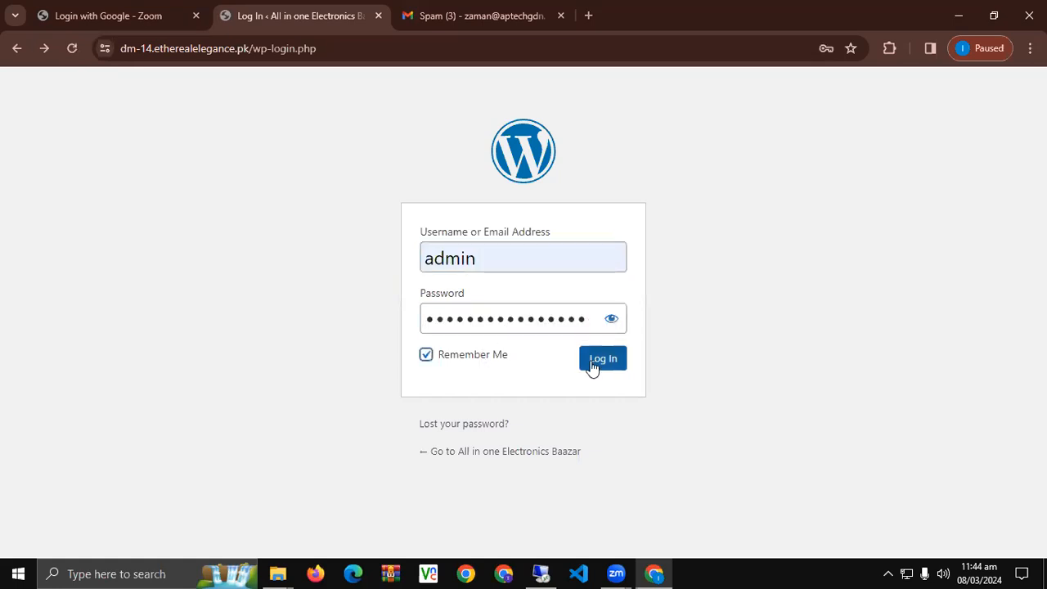
# Log in to the WordPress admin, decline saving the password, and dismiss the theme-plugin and Elementor notices
pyautogui.click(611, 320)
pyautogui.click(603, 360)
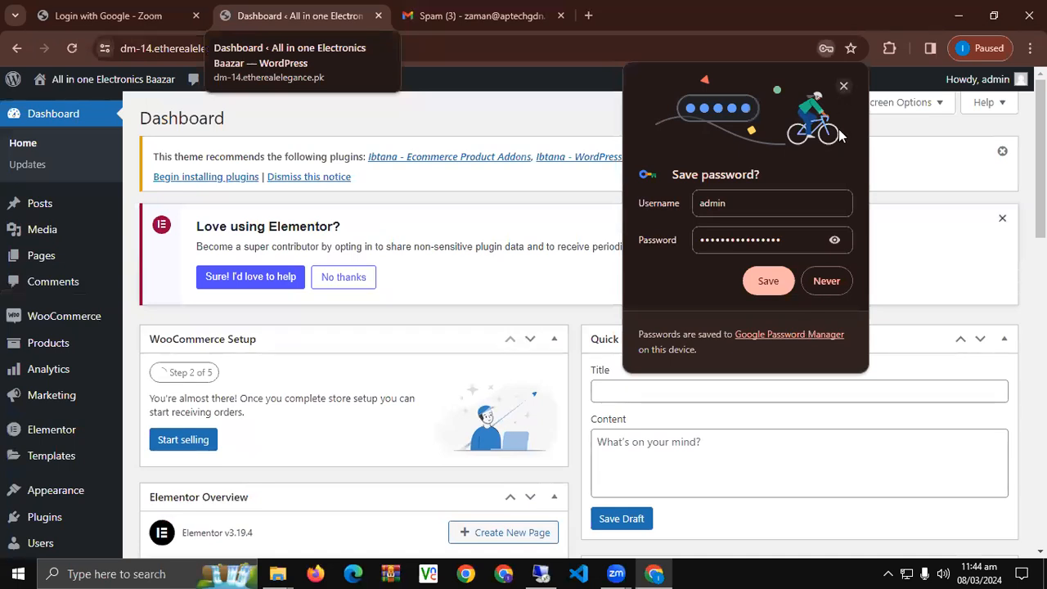
pyautogui.click(837, 286)
pyautogui.click(1003, 153)
pyautogui.click(1002, 152)
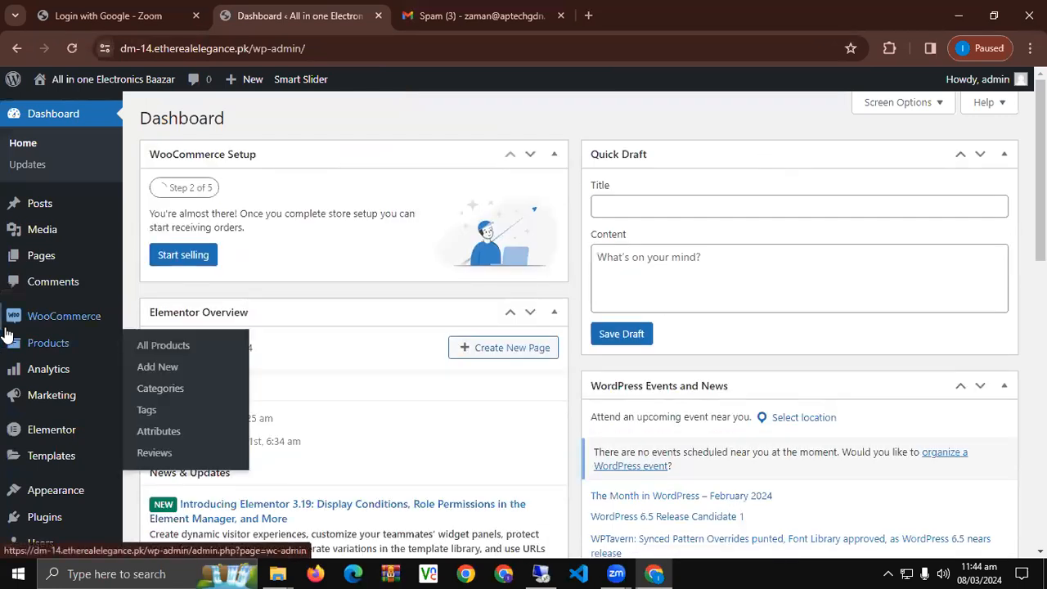
# Open All Products and product Categories in separate new tabs and view the product list
pyautogui.moveTo(70, 343)
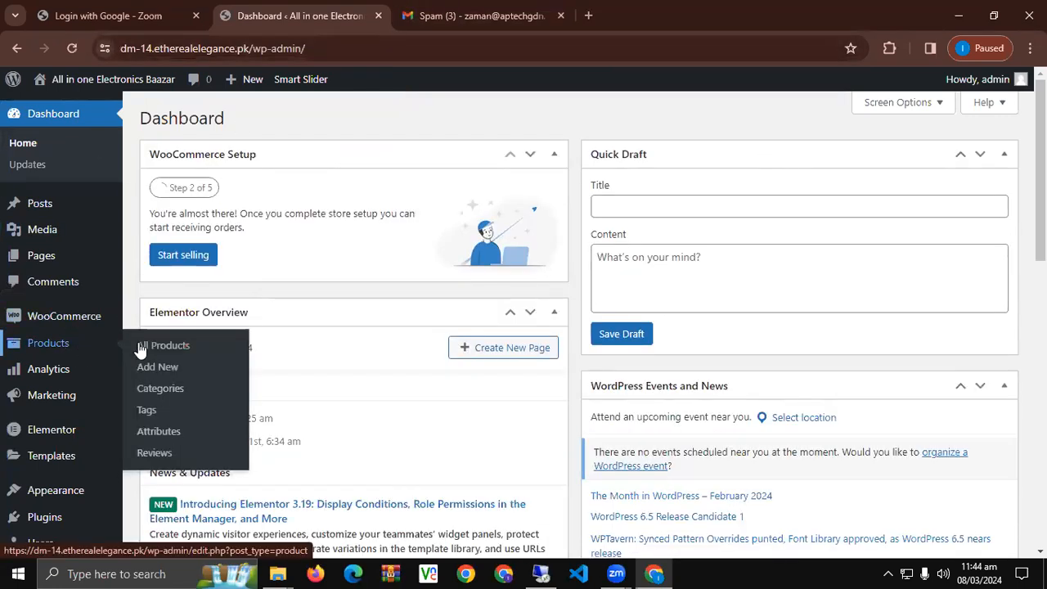
pyautogui.middleClick(142, 346)
pyautogui.middleClick(154, 389)
pyautogui.click(511, 8)
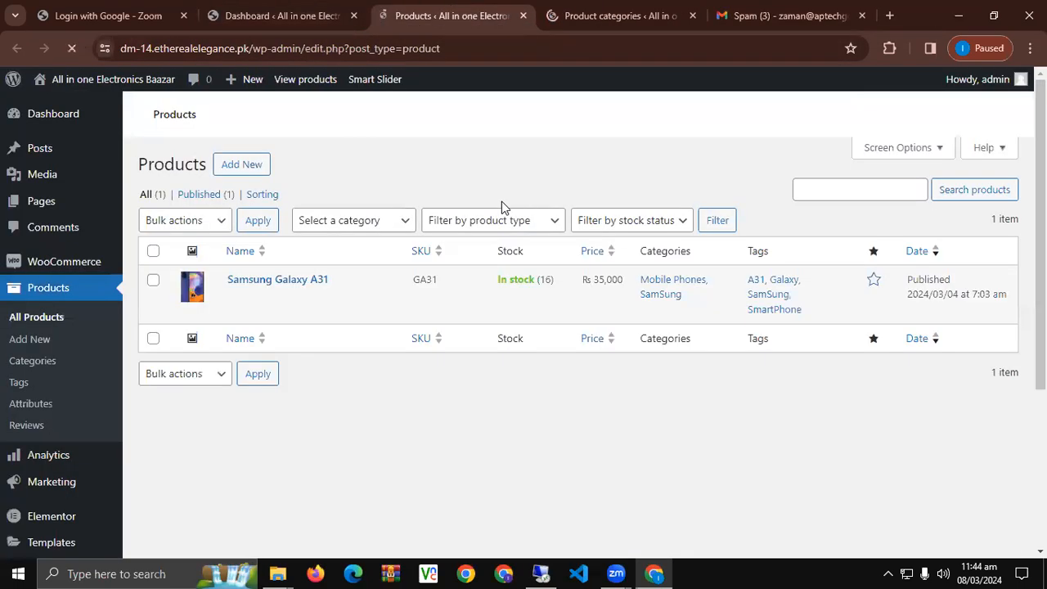
pyautogui.moveTo(334, 306)
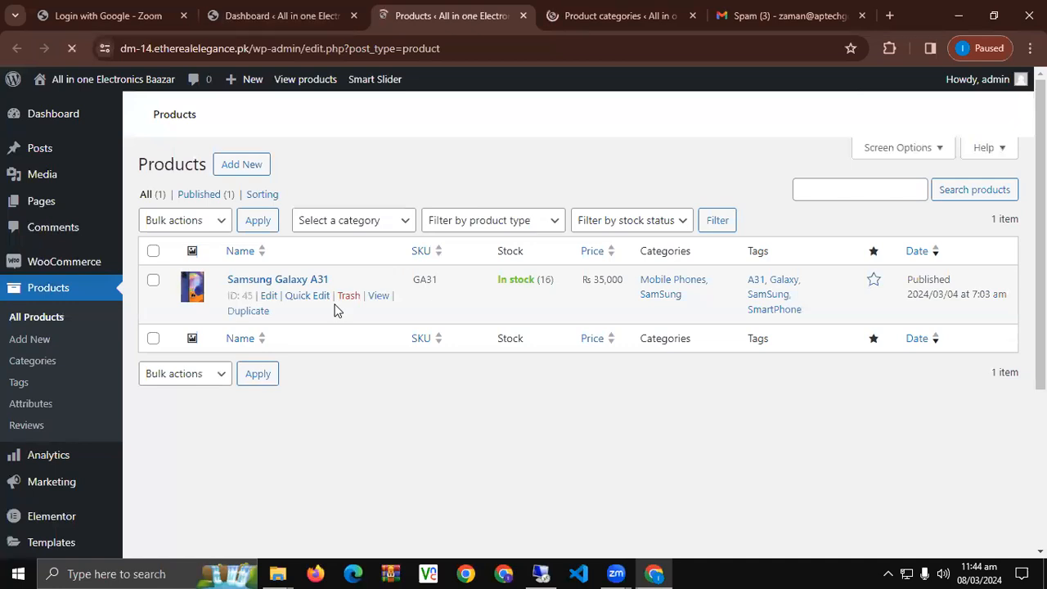
# Review the five product categories, then return to the Products list showing Samsung Galaxy A31
pyautogui.click(605, 15)
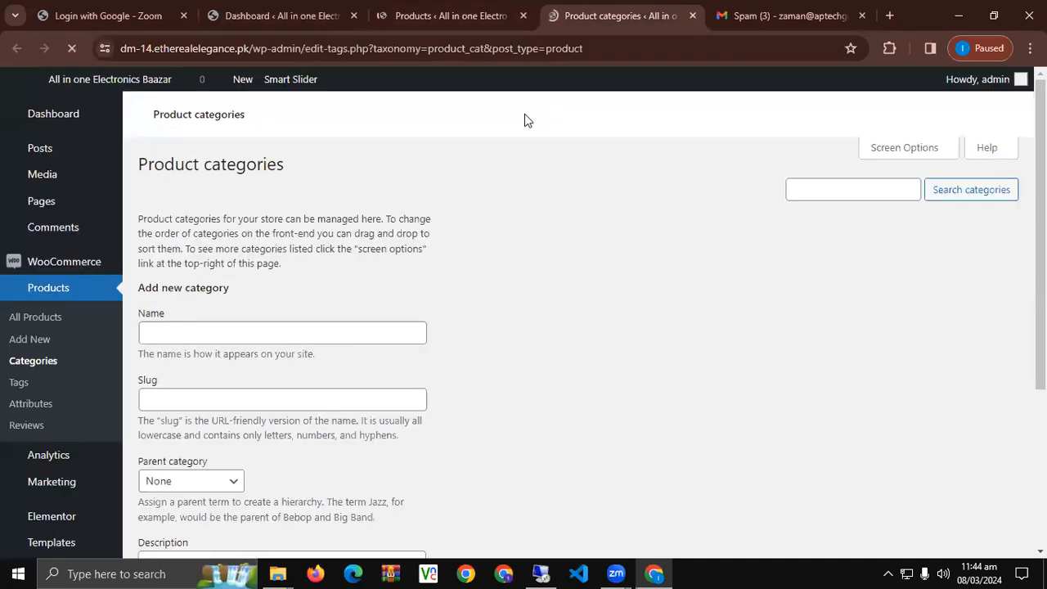
pyautogui.scroll(-1, 513, 420)
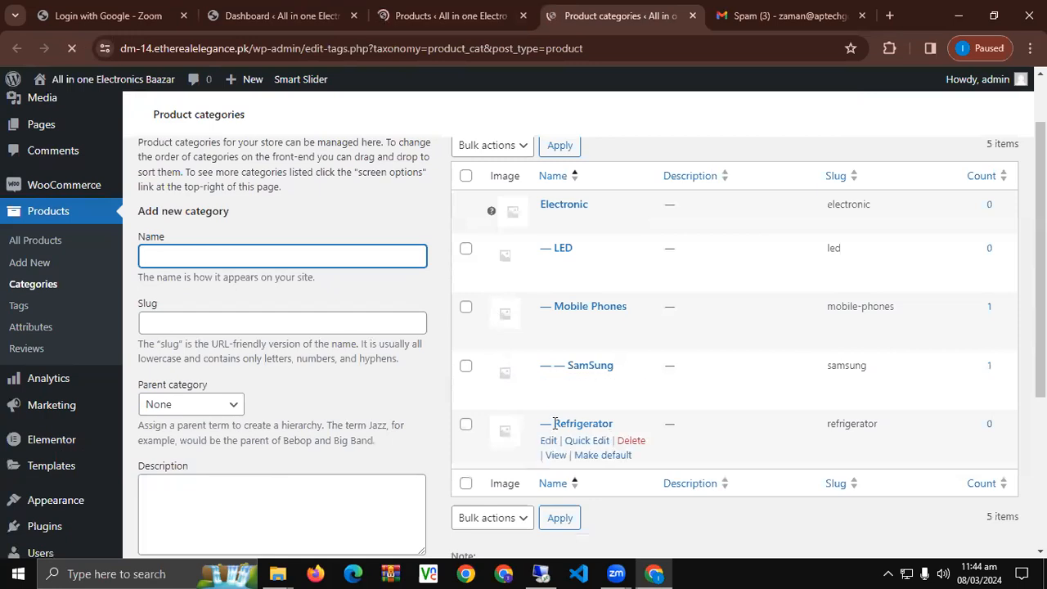
pyautogui.scroll(2, 596, 310)
pyautogui.scroll(-3, 595, 300)
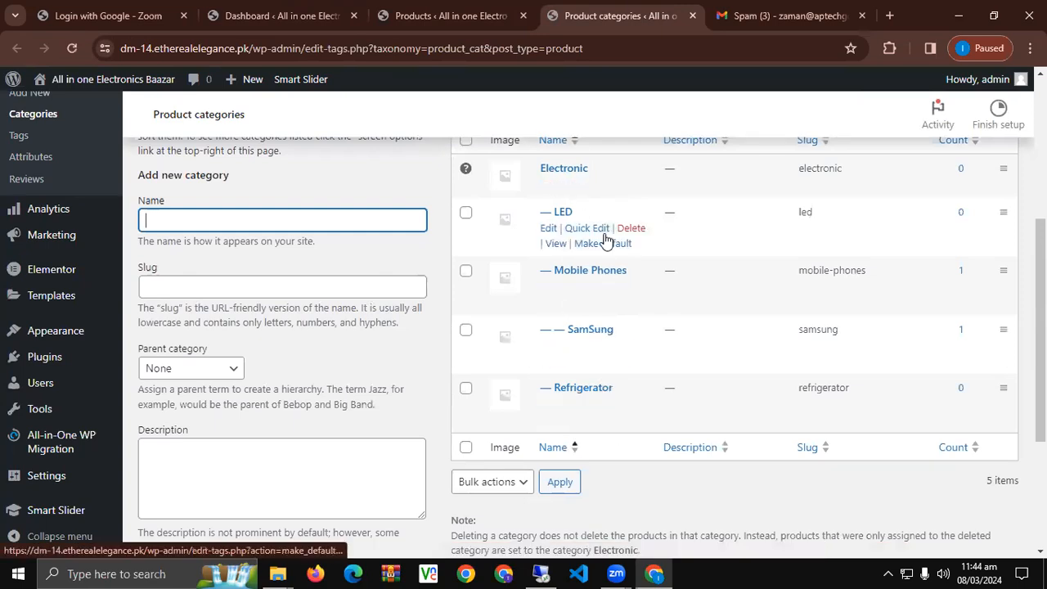
pyautogui.click(449, 20)
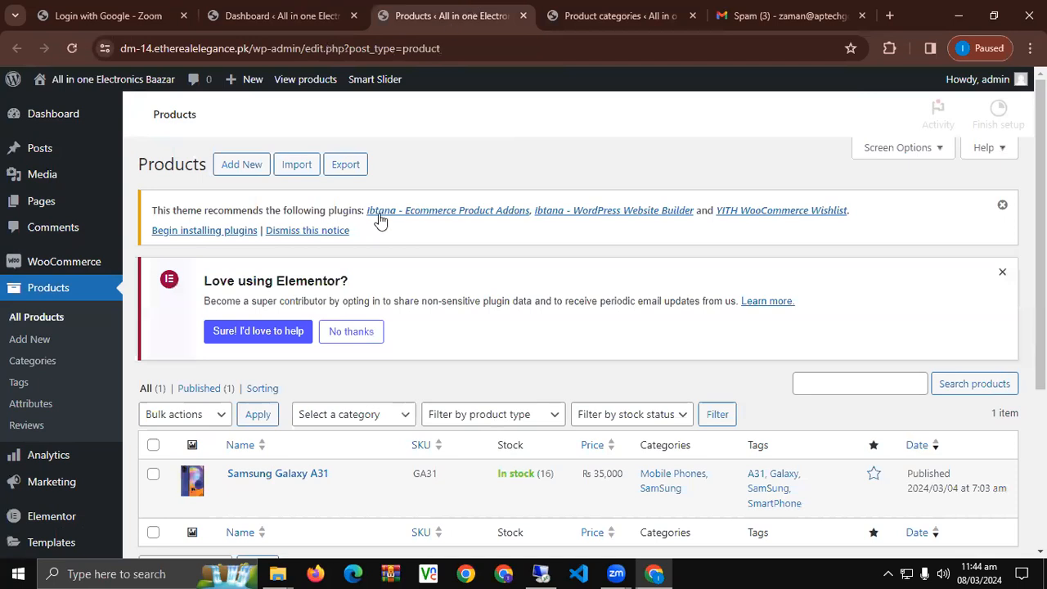
pyautogui.scroll(-2, 389, 211)
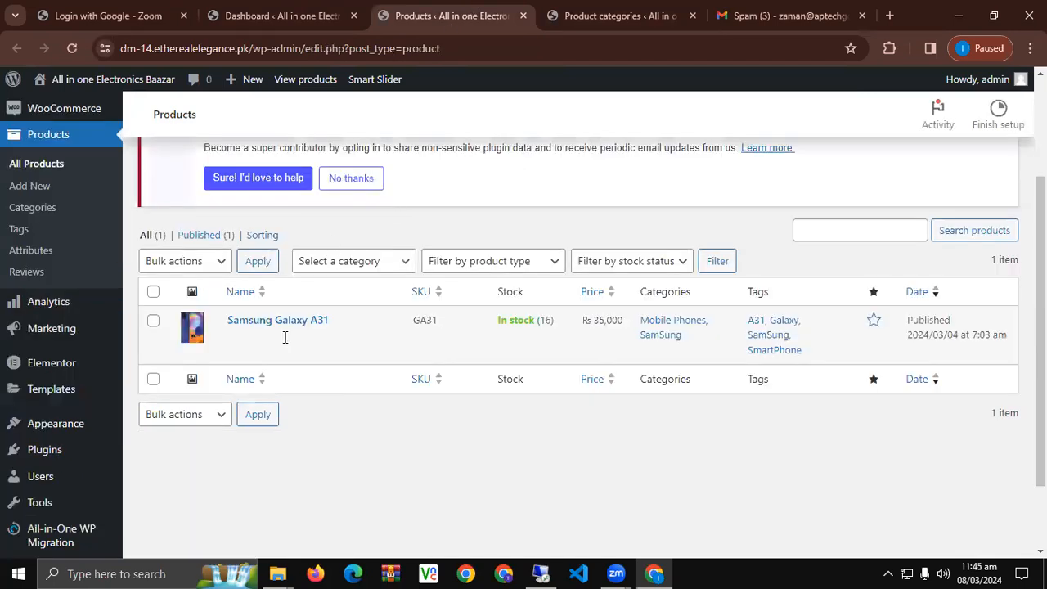
# Duplicate the Samsung Galaxy A31 product and retitle the draft copy 'HP LAPTOP'
pyautogui.click(252, 354)
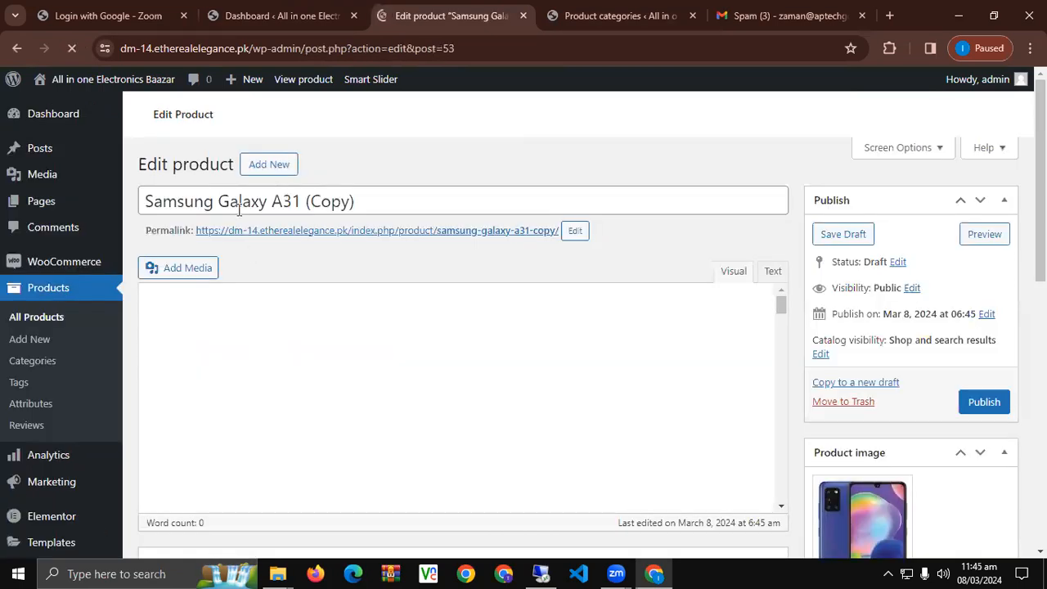
pyautogui.scroll(-2, 330, 273)
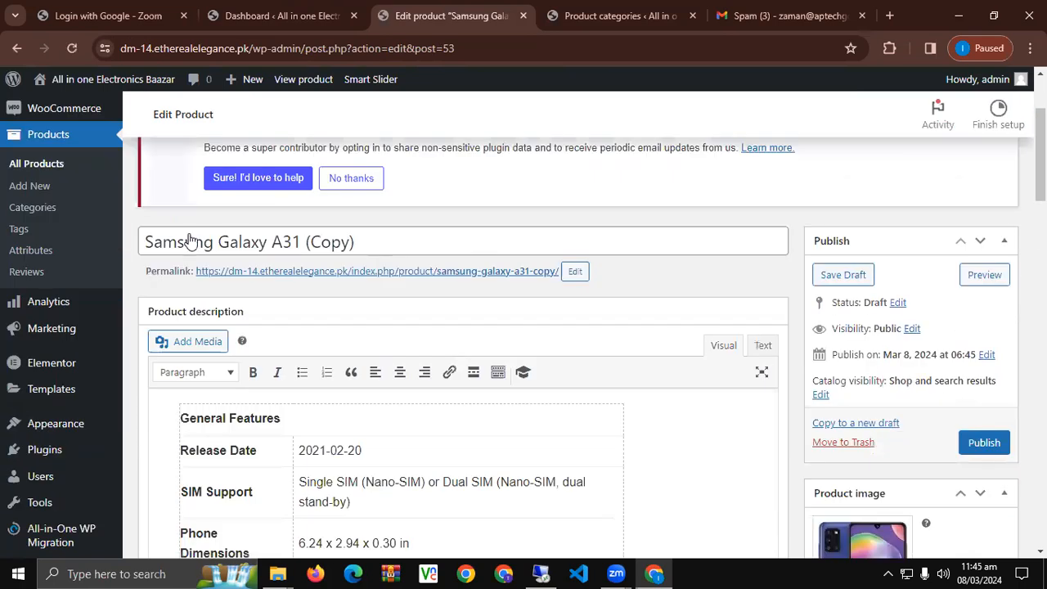
pyautogui.tripleClick(236, 240)
pyautogui.click(235, 240)
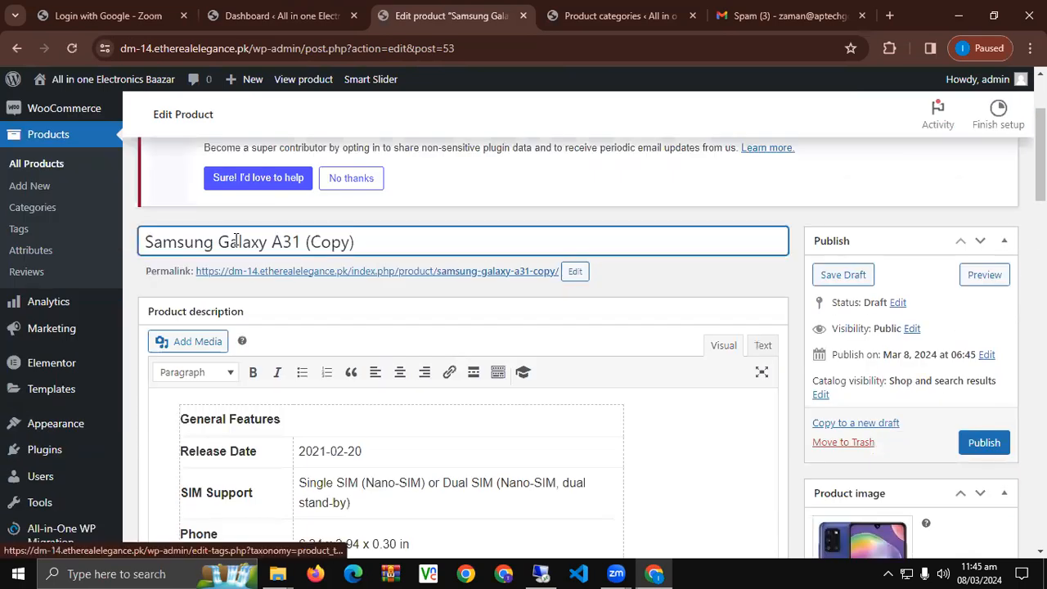
pyautogui.tripleClick(236, 239)
pyautogui.write('HP')
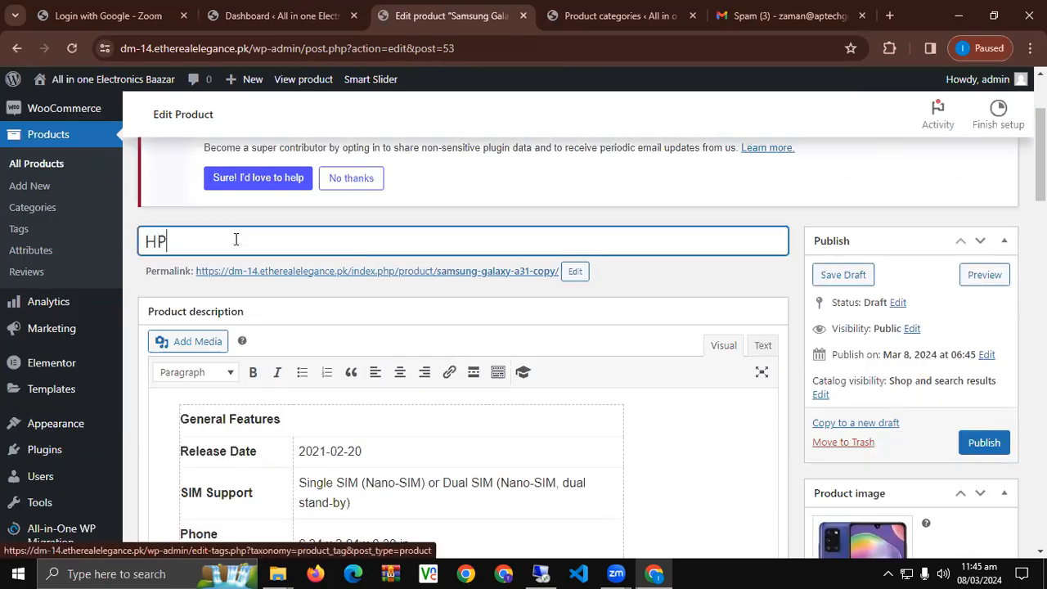
pyautogui.write(' LAPTOP')
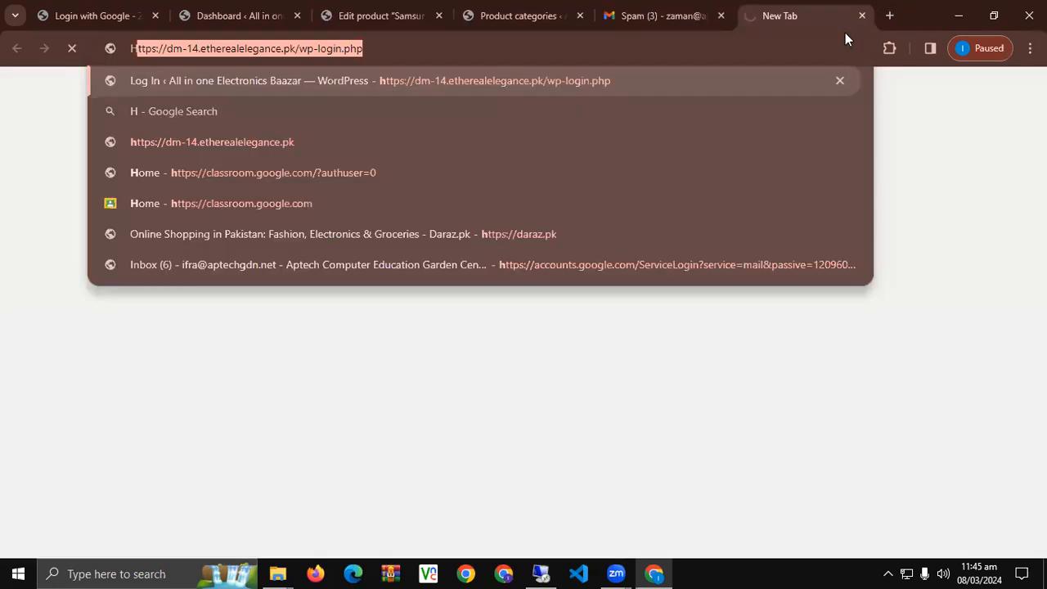
# Search the web for HP LAPTOP and open the HP Envy x360 page from hp.com's laptop listing
pyautogui.write('P LAPTOP')
pyautogui.press('Return')
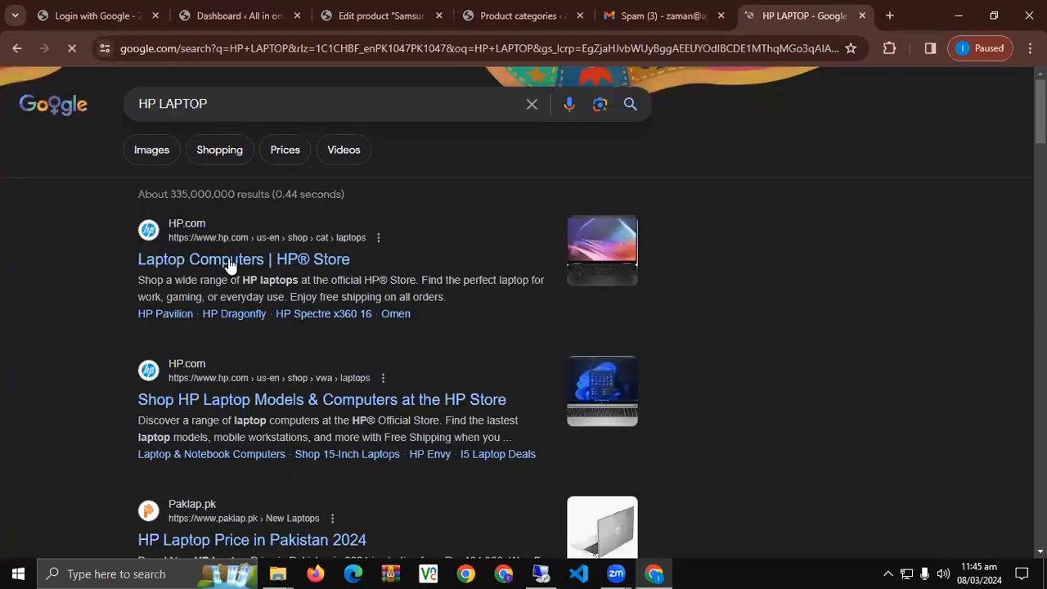
pyautogui.middleClick(288, 270)
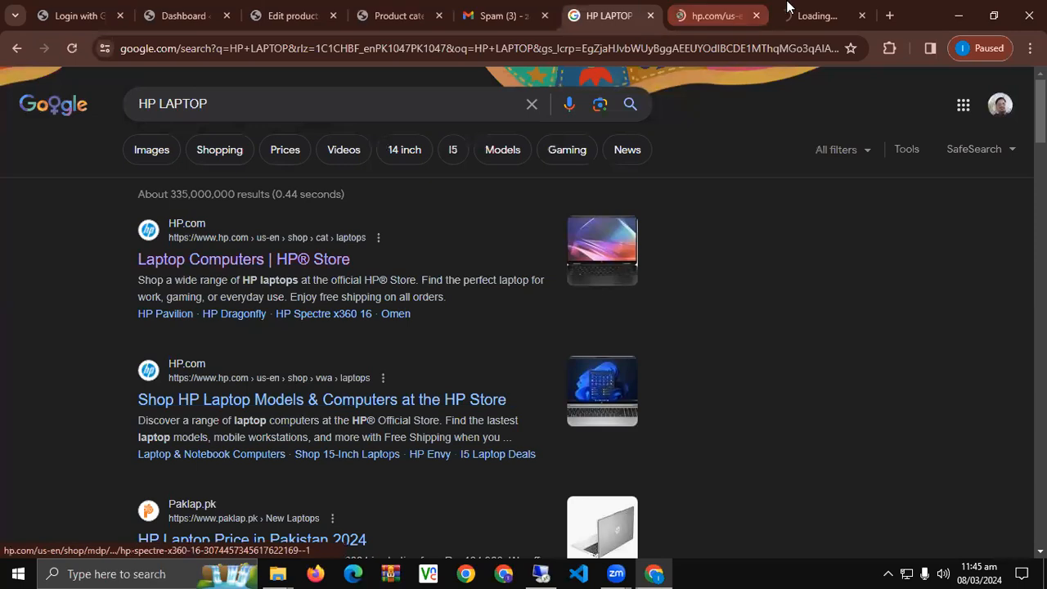
pyautogui.click(745, 13)
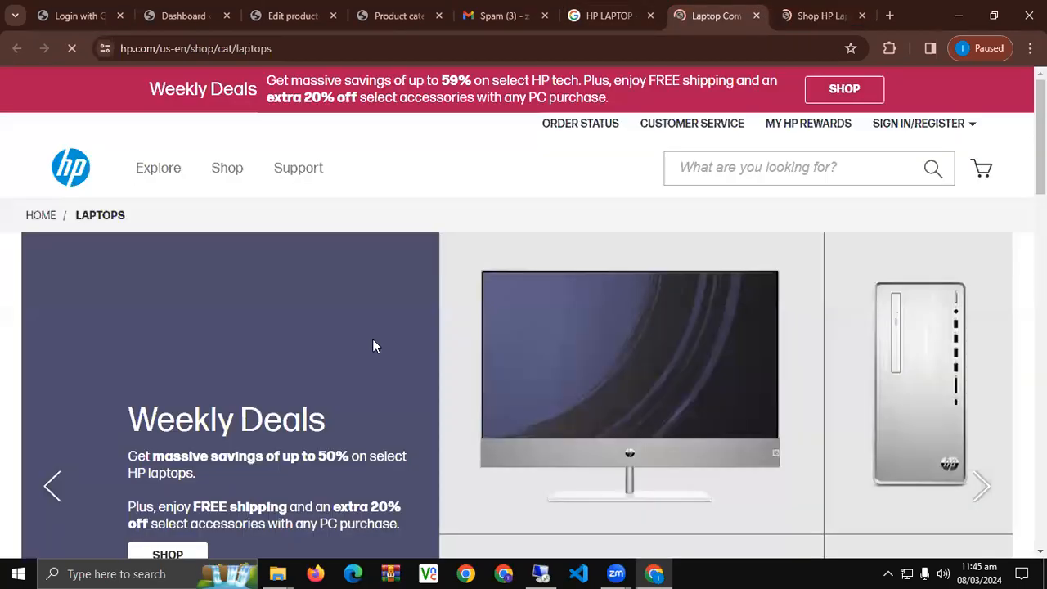
pyautogui.scroll(-5, 372, 346)
pyautogui.scroll(-5, 359, 348)
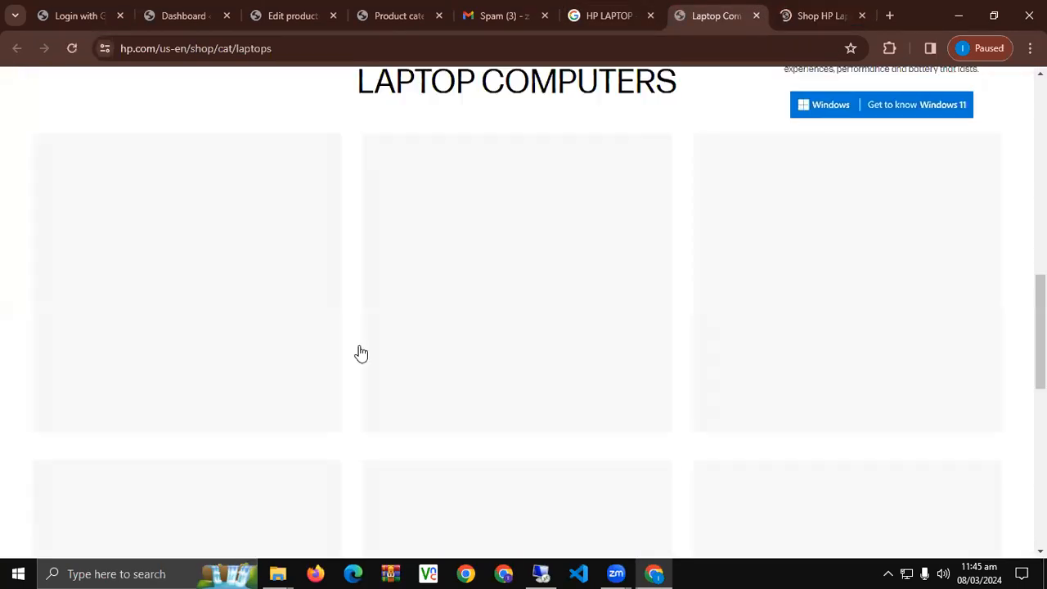
pyautogui.hotkey('ctrl', 'Tab')
pyautogui.scroll(-3, 419, 353)
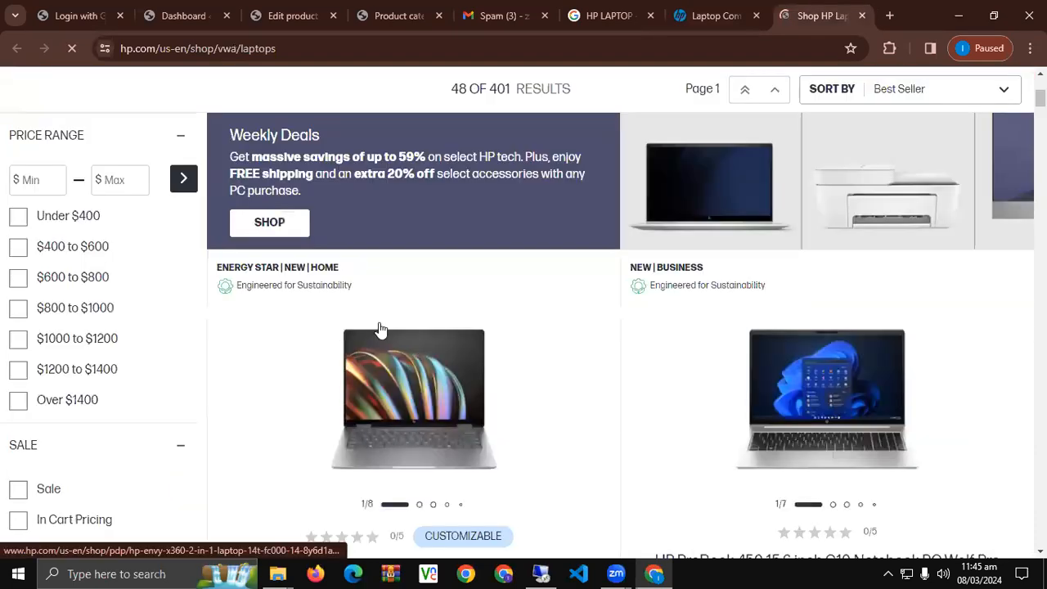
pyautogui.scroll(-3, 395, 199)
pyautogui.click(395, 200)
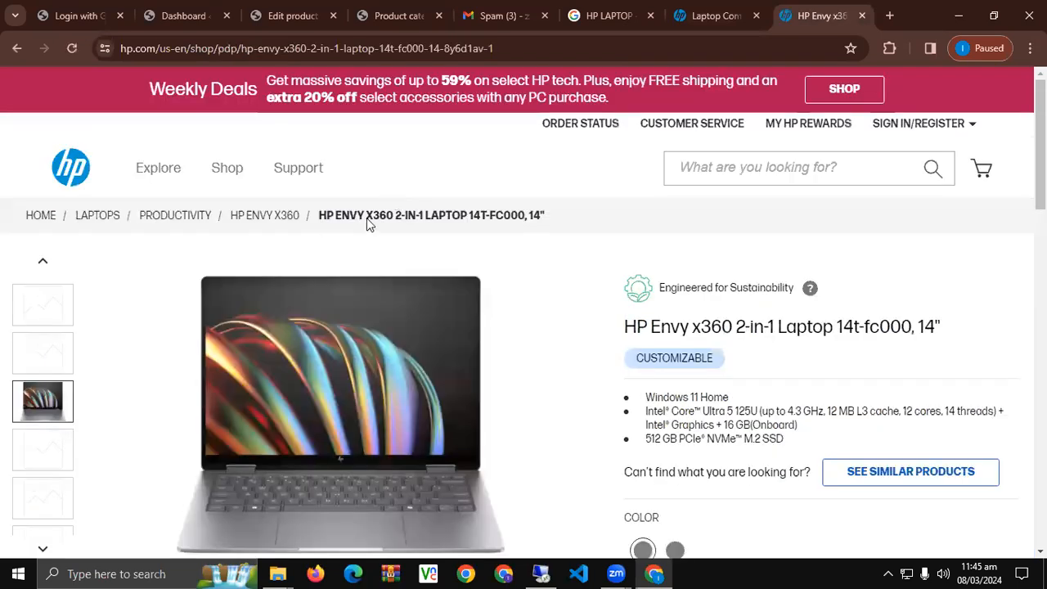
# Replace the product title with the copied name 'HP Envy x360 2-in-1 Laptop 14t-fc000, 14"'
pyautogui.scroll(-2, 773, 195)
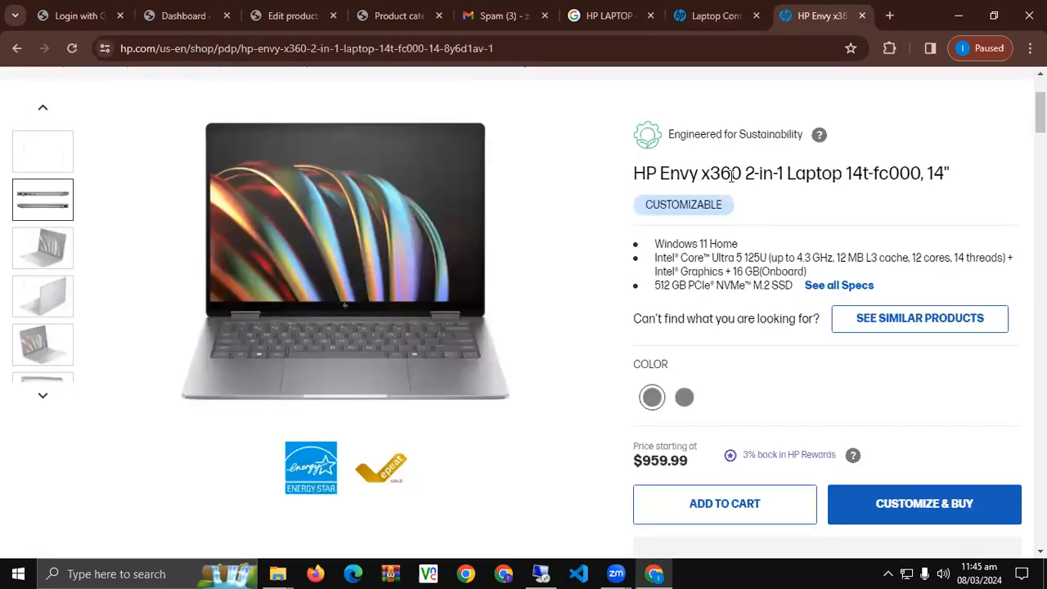
pyautogui.tripleClick(731, 173)
pyautogui.hotkey('ctrl', 'c')
pyautogui.click(425, 7)
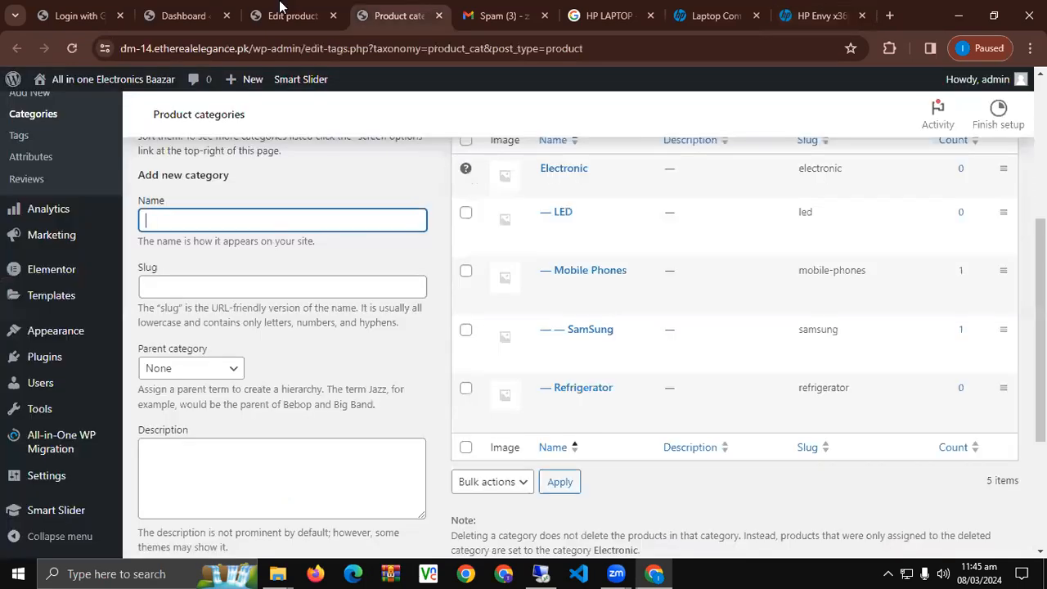
pyautogui.hotkey('ctrl', 'shift', 'Tab')
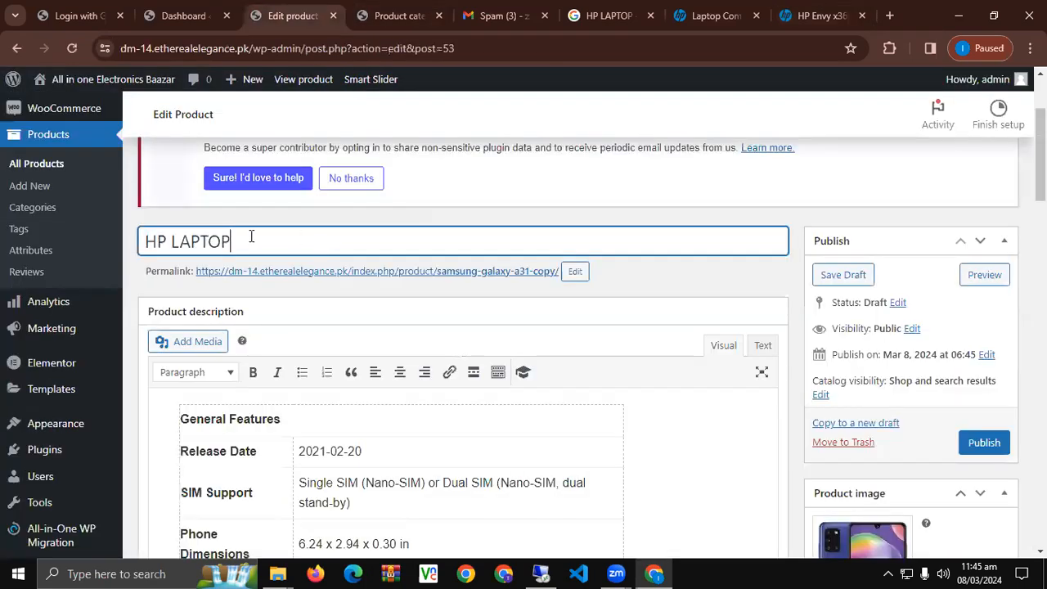
pyautogui.tripleClick(250, 237)
pyautogui.hotkey('ctrl', 'v')
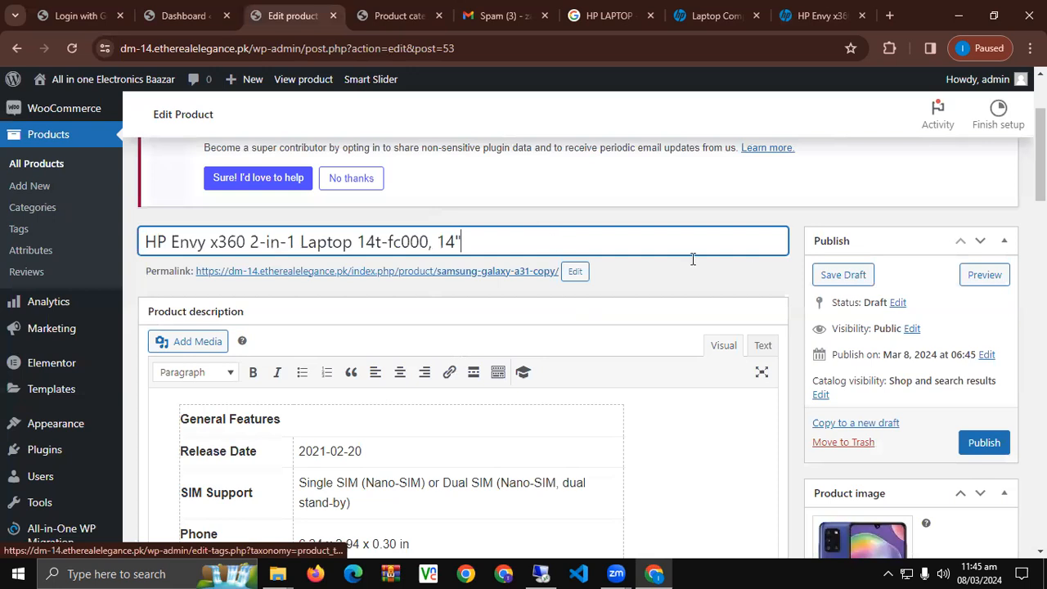
pyautogui.scroll(-3, 756, 269)
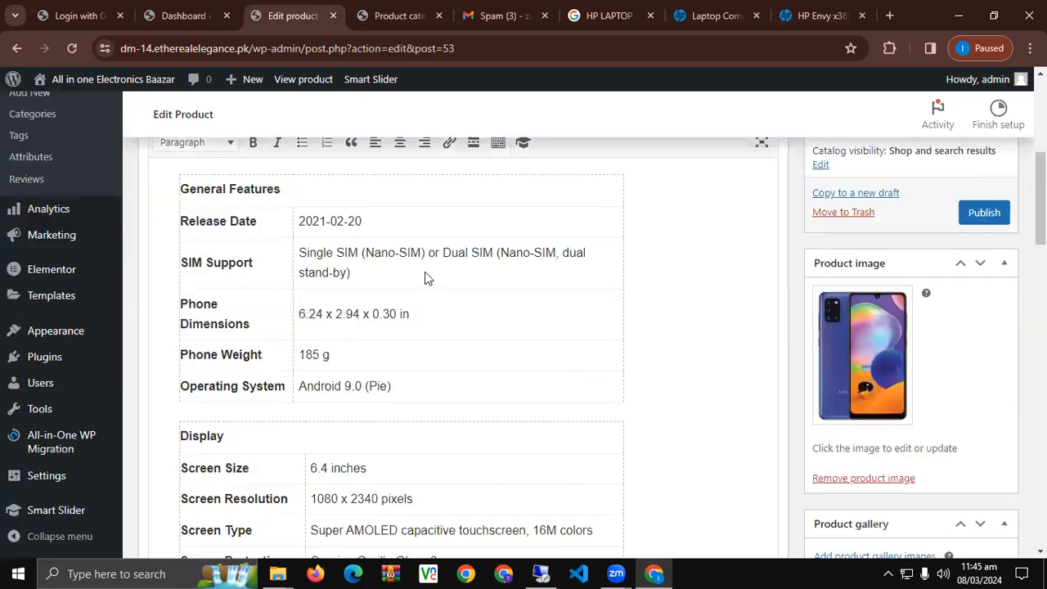
pyautogui.hotkey('ctrl', '9')
pyautogui.rightClick(386, 191)
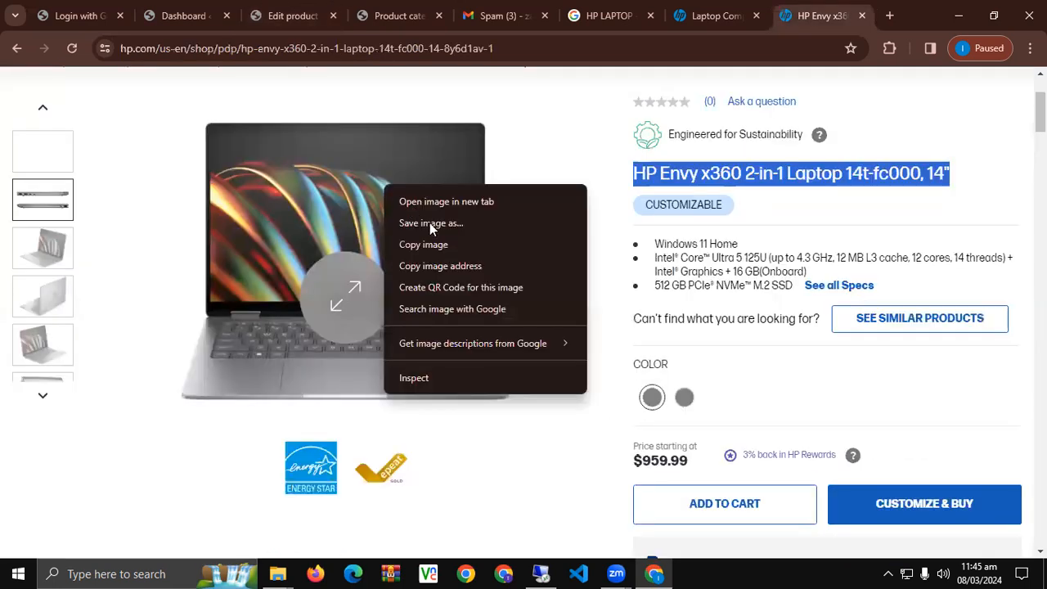
pyautogui.click(431, 223)
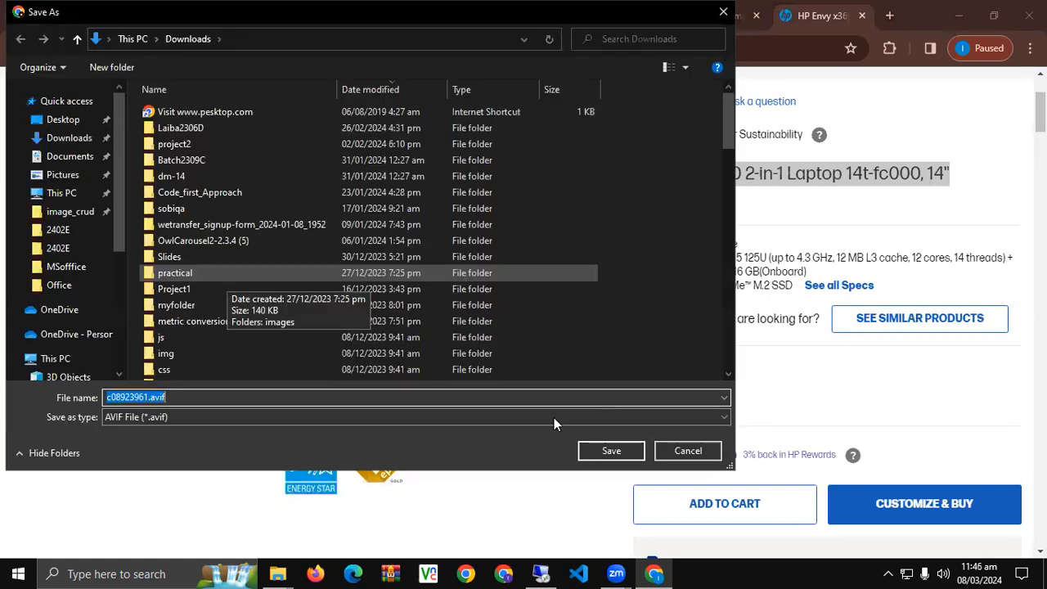
pyautogui.press('Escape')
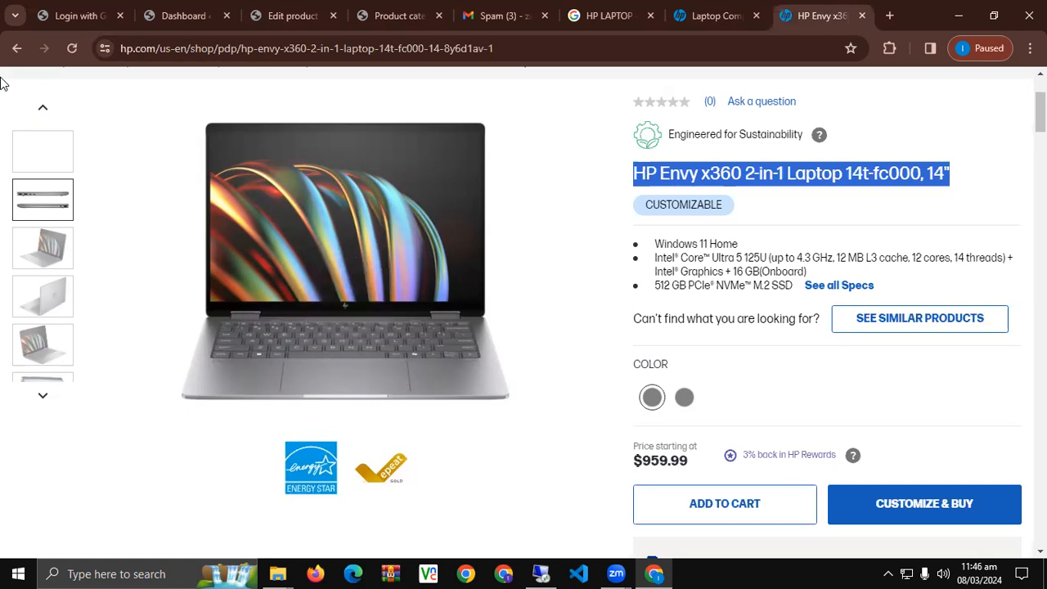
pyautogui.press('super+shift+s')
# Launch Snipping Tool, capture the laptop's front view, and save it as LAPTOP1 in DM14
pyautogui.press('super')
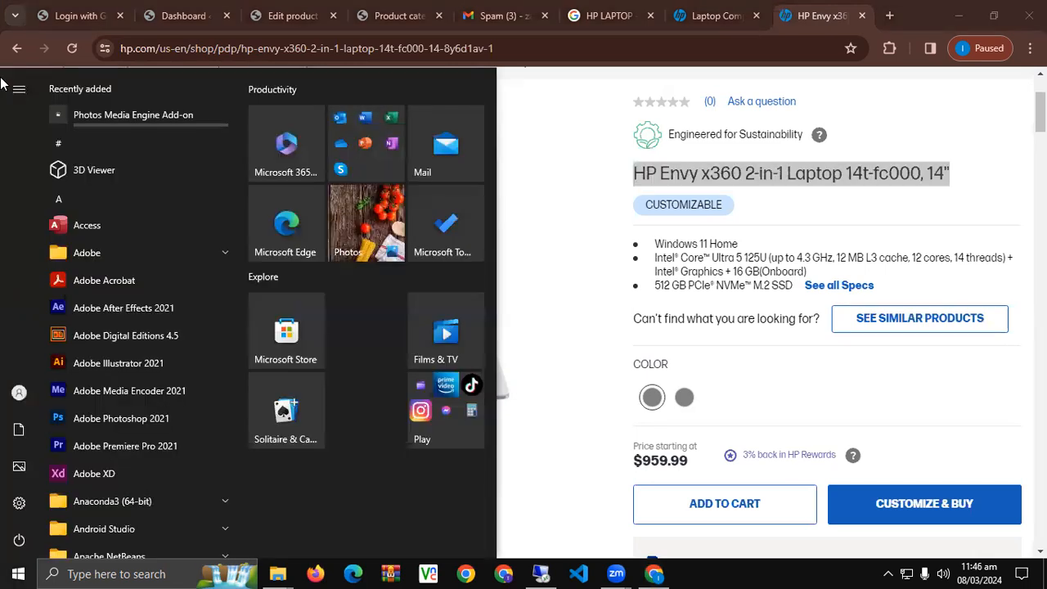
pyautogui.click(134, 569)
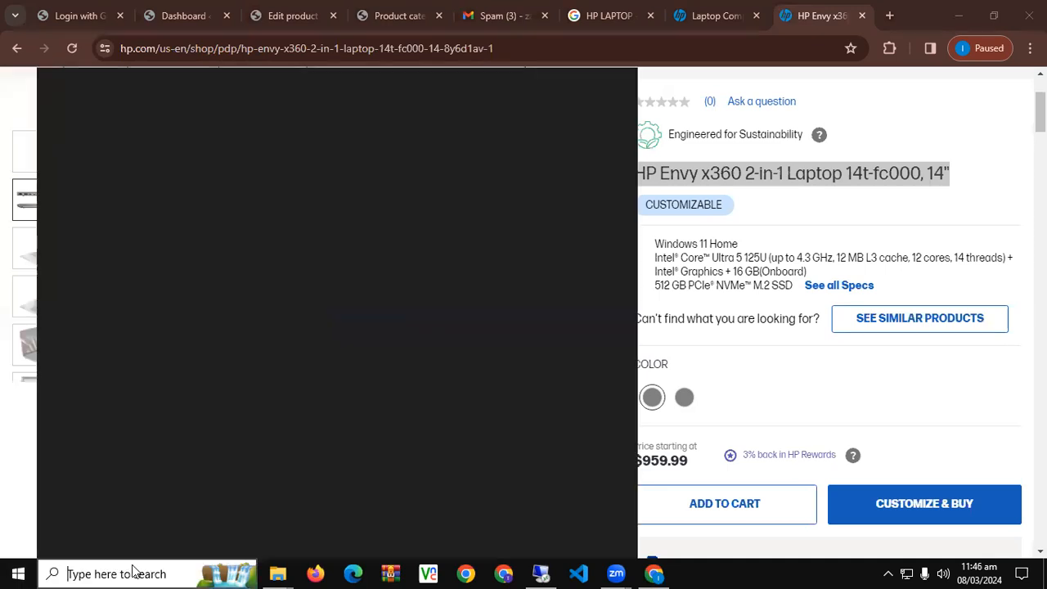
pyautogui.write('SNIP')
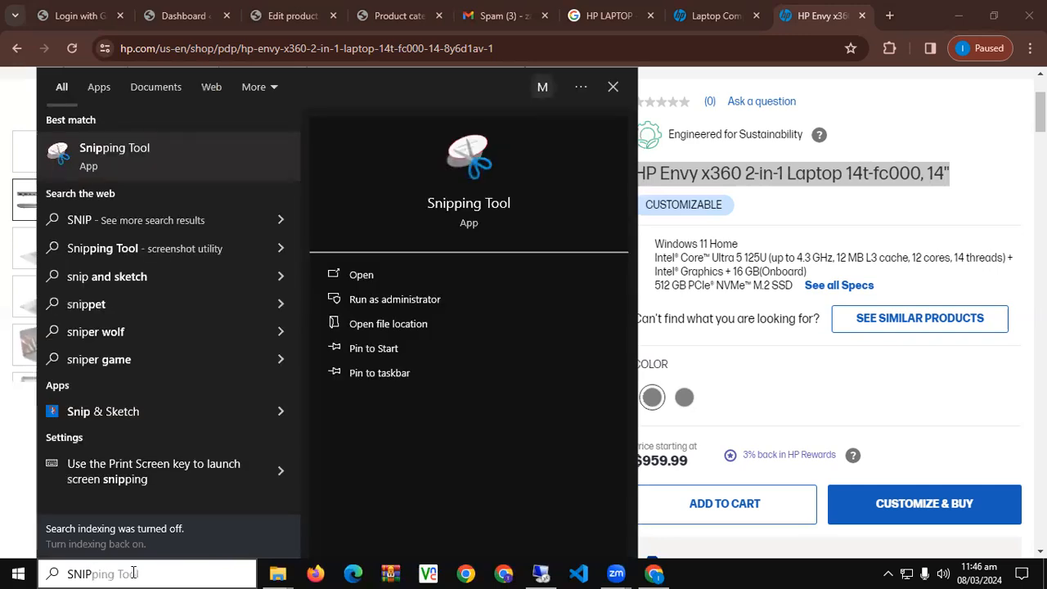
pyautogui.press('Return')
pyautogui.click(71, 217)
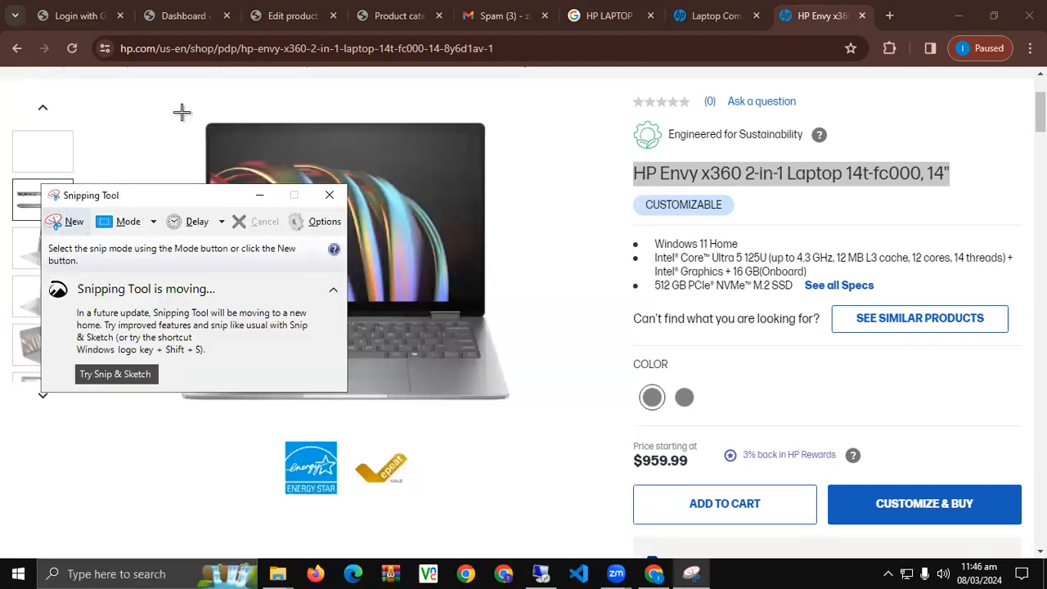
pyautogui.moveTo(174, 197); pyautogui.dragTo(802, 235)
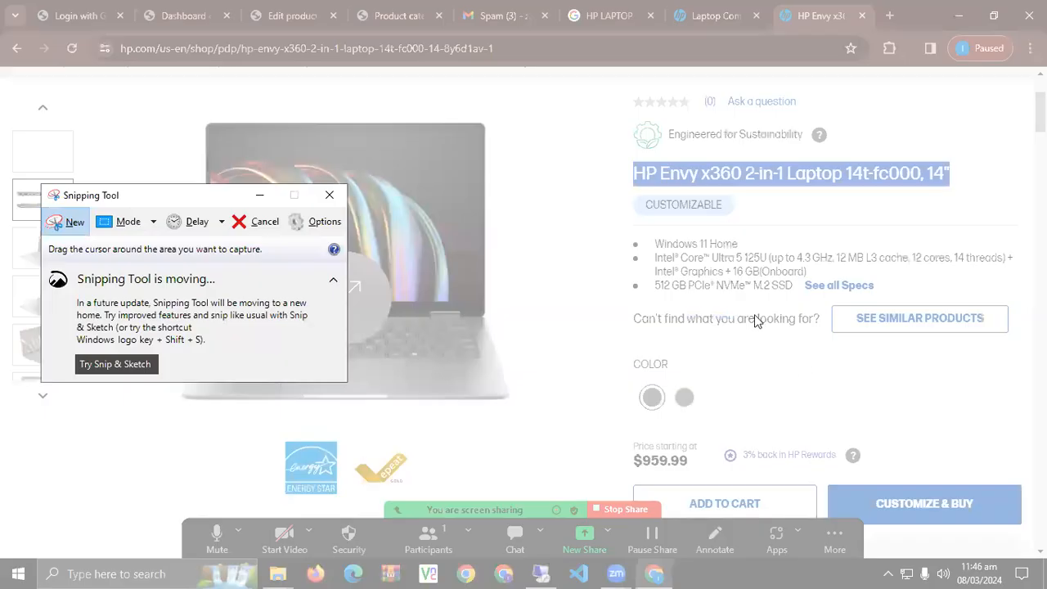
pyautogui.click(889, 234)
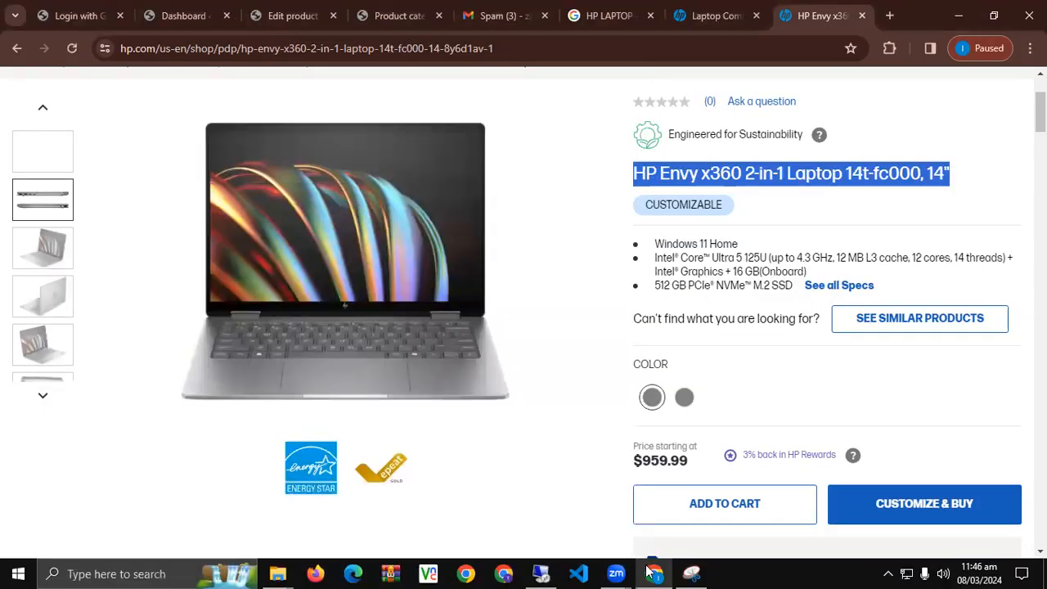
pyautogui.click(690, 574)
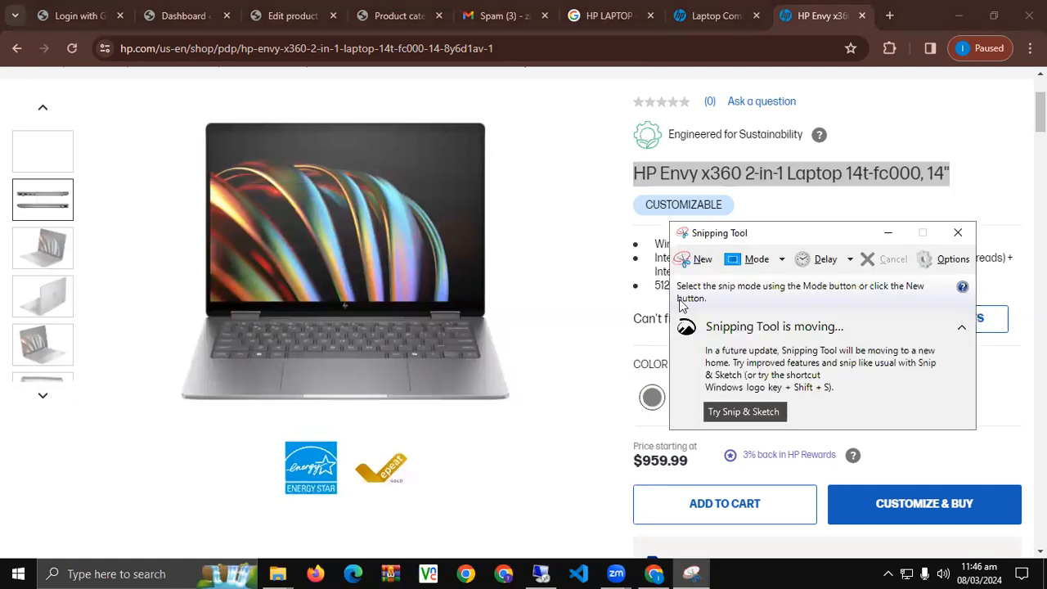
pyautogui.click(694, 262)
pyautogui.moveTo(508, 110); pyautogui.dragTo(126, 386)
pyautogui.moveTo(183, 420); pyautogui.dragTo(179, 419)
pyautogui.hotkey('ctrl', 's')
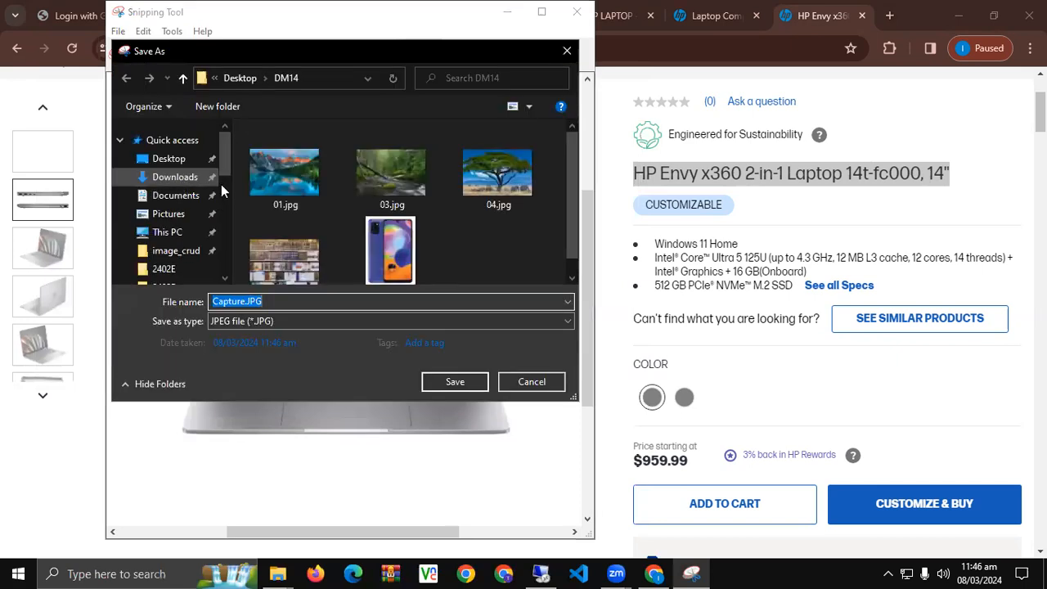
pyautogui.scroll(-4, 220, 184)
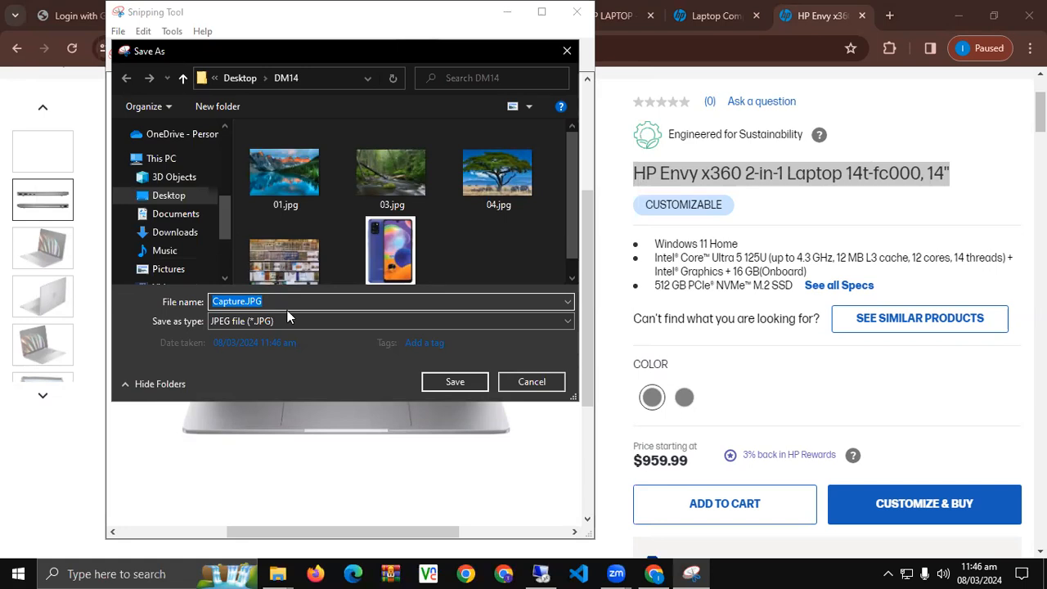
pyautogui.write('LAPTOP1')
pyautogui.press('Return')
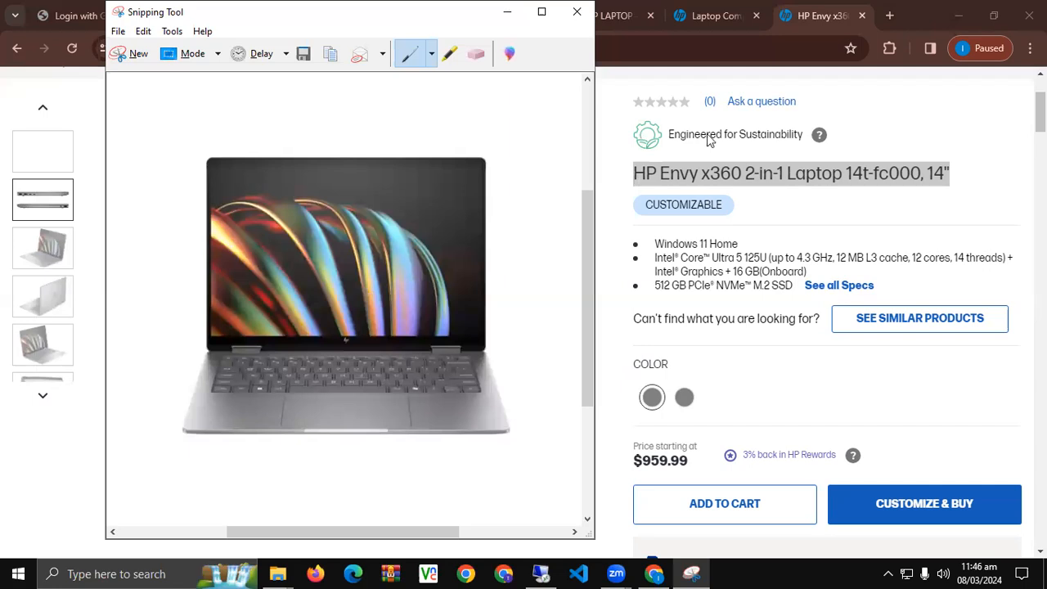
# Capture the laptop's rear view from the HP page and save it as the second LAPTOP image
pyautogui.click(13, 242)
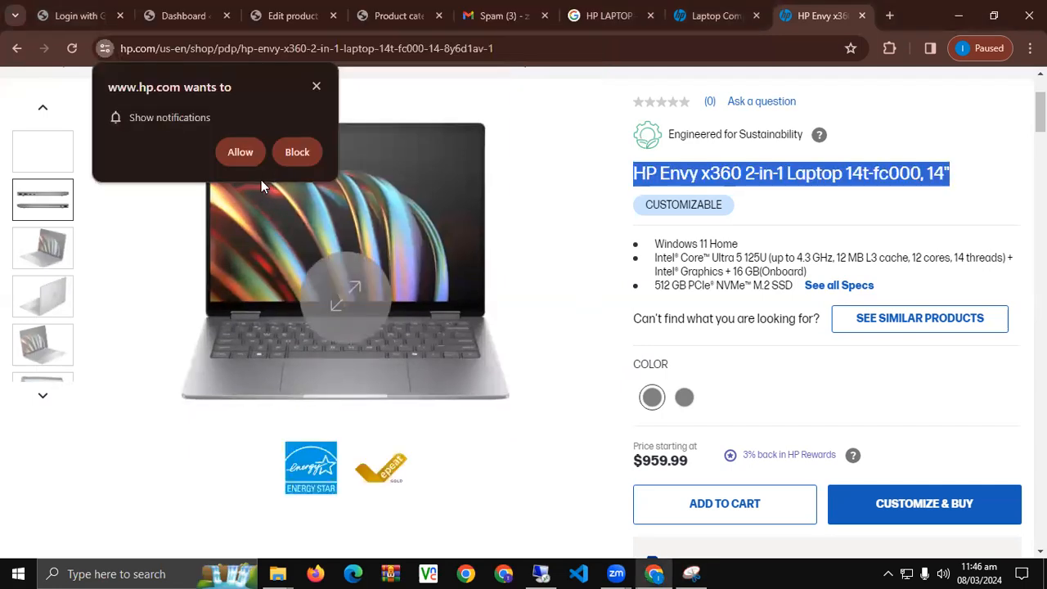
pyautogui.click(317, 87)
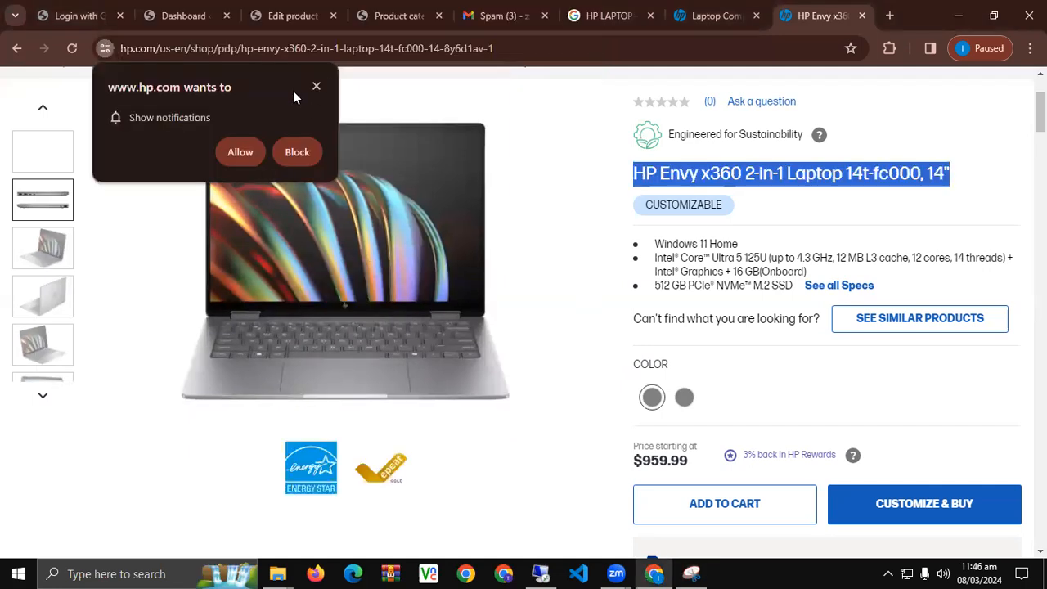
pyautogui.click(46, 283)
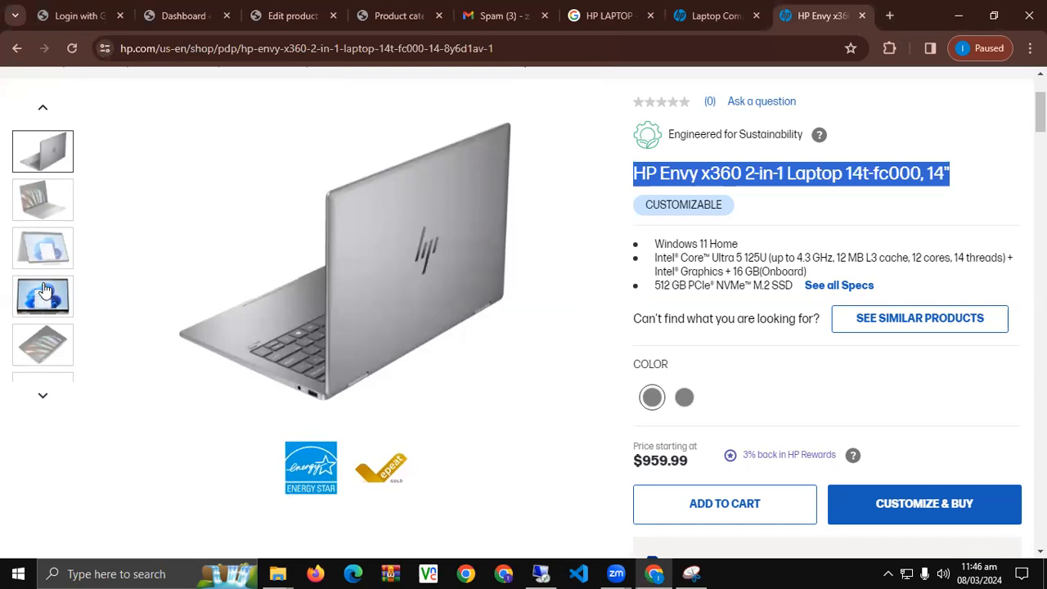
pyautogui.click(706, 571)
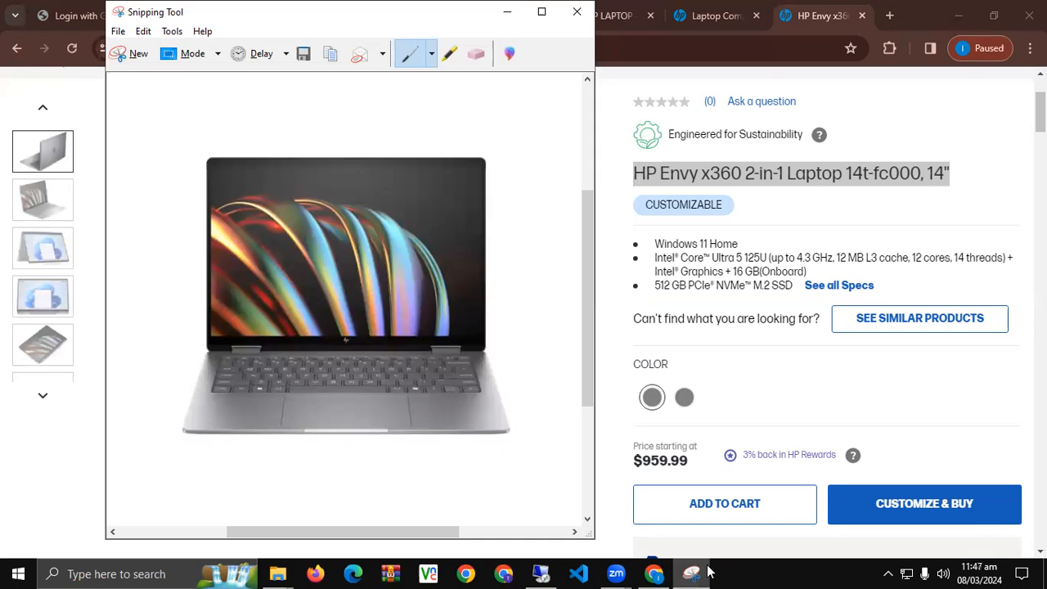
pyautogui.click(130, 56)
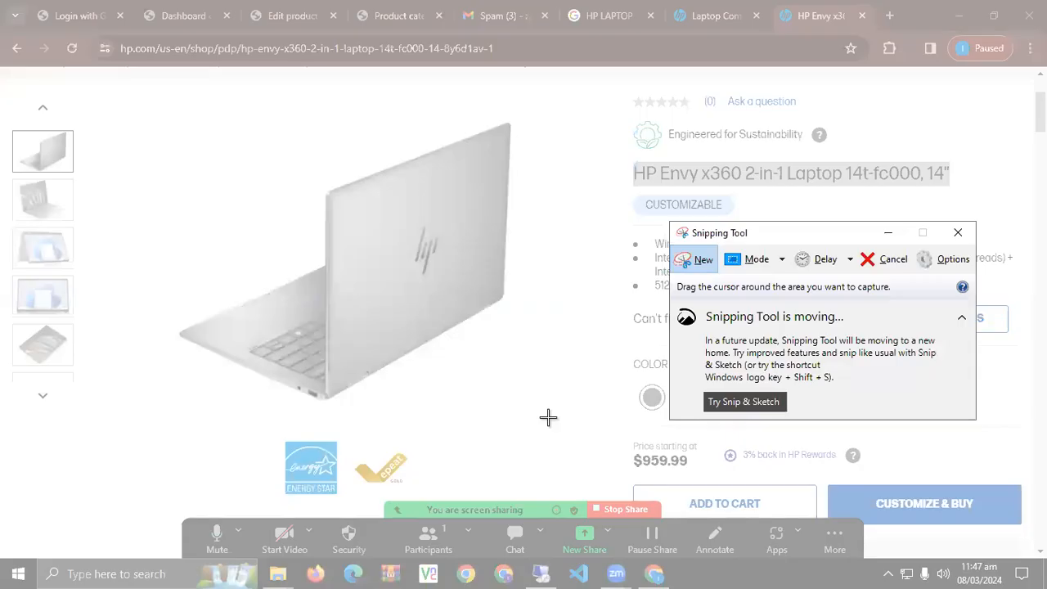
pyautogui.moveTo(164, 103); pyautogui.dragTo(551, 414)
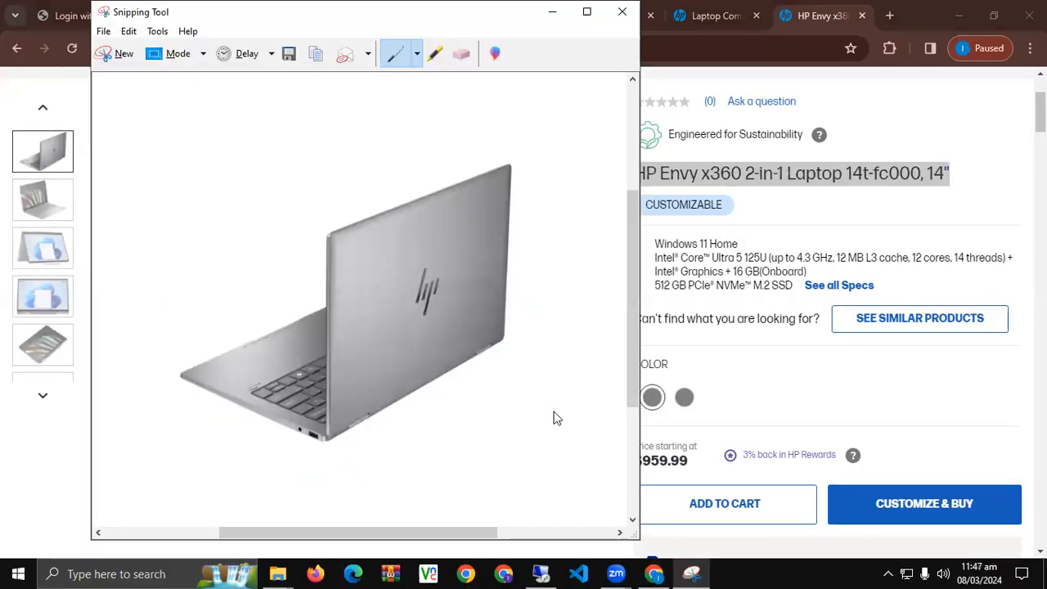
pyautogui.hotkey('ctrl', 's')
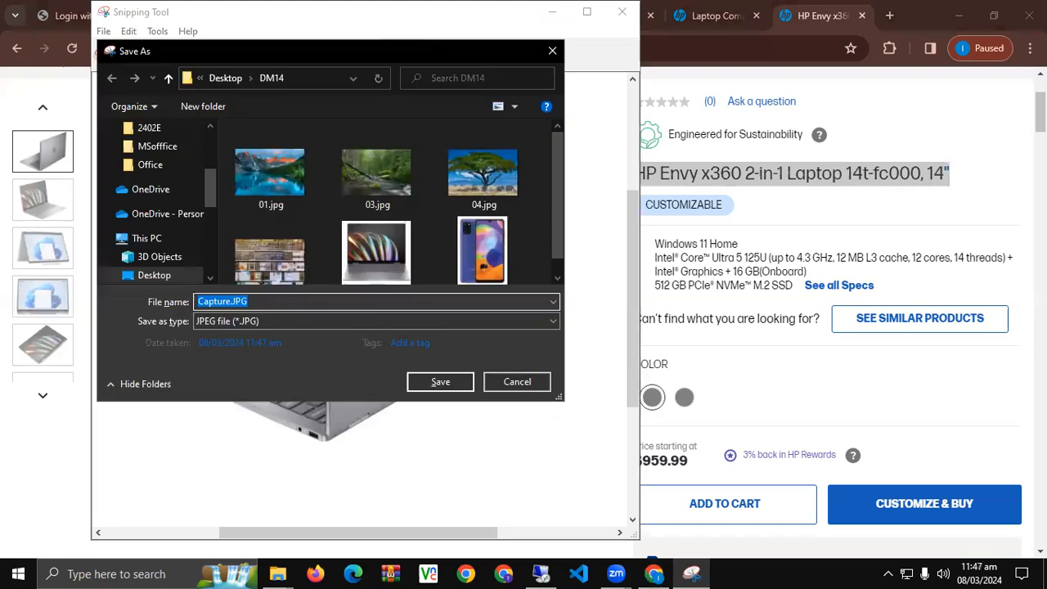
pyautogui.write('LAPTO-P')
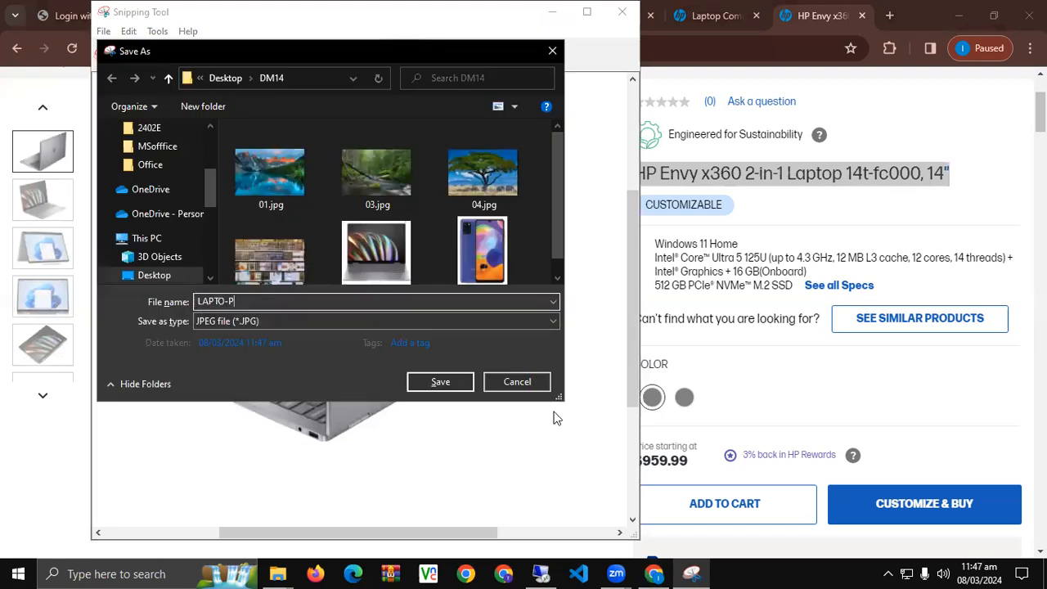
pyautogui.press('BackSpace')
pyautogui.press('BackSpace')
pyautogui.write('P')
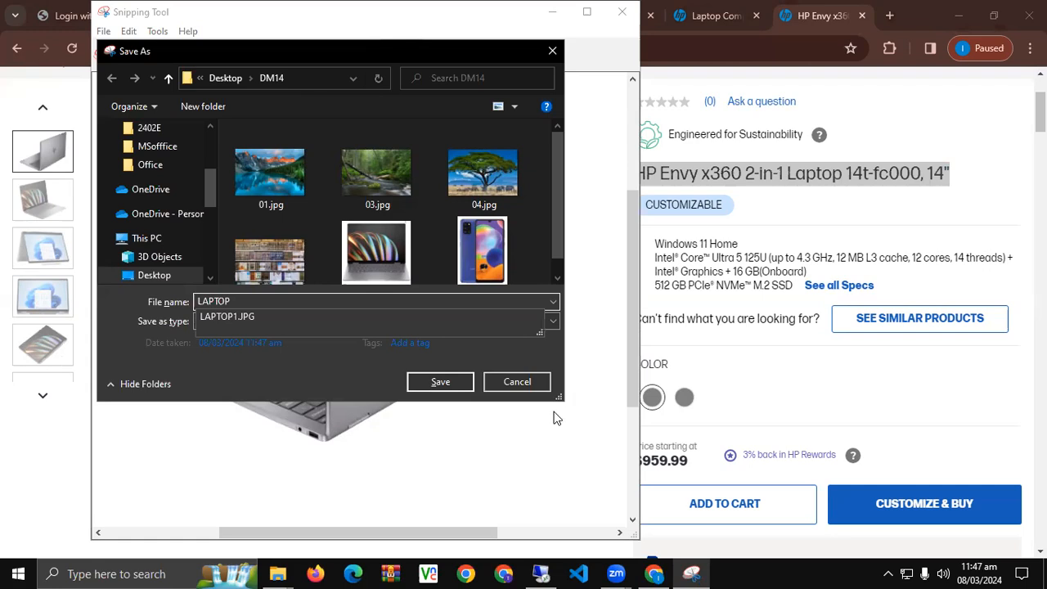
pyautogui.press('Return')
# Capture the tent-mode laptop image and save it as LAPTOP3
pyautogui.click(37, 263)
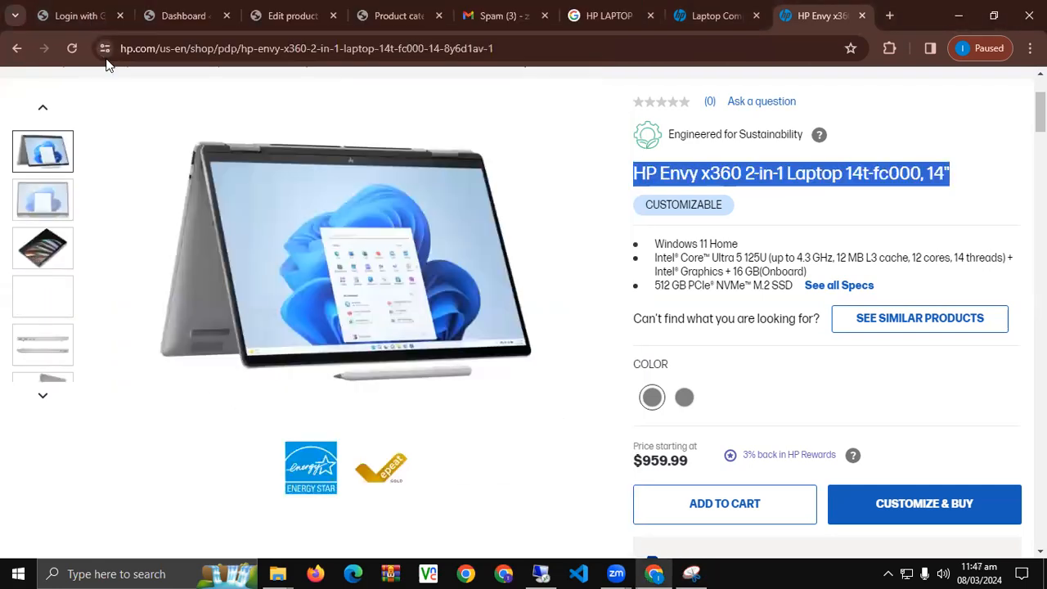
pyautogui.press('ctrl+Print')
pyautogui.moveTo(121, 104); pyautogui.dragTo(521, 384)
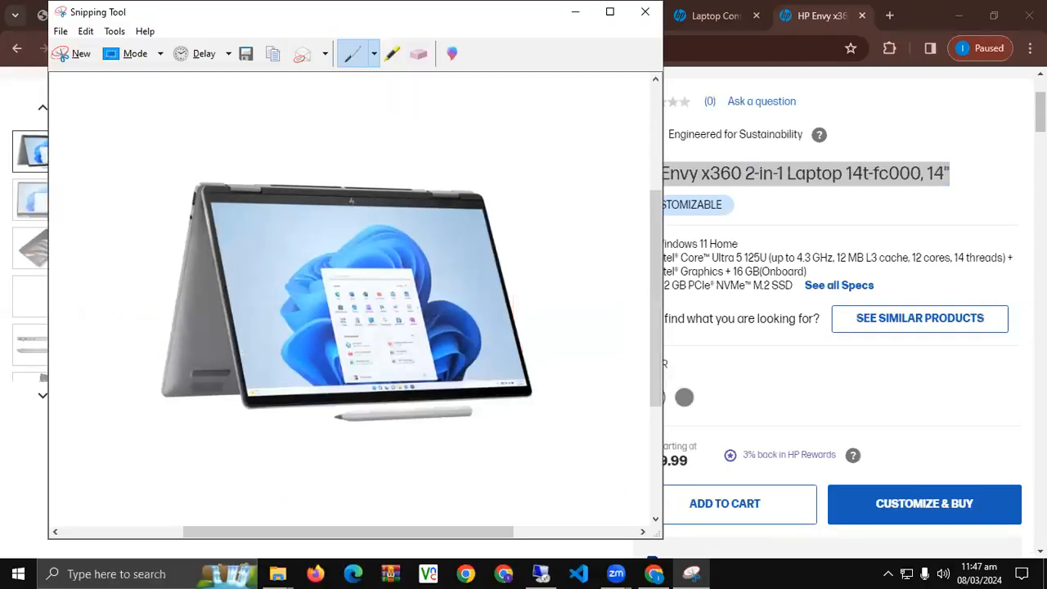
pyautogui.hotkey('ctrl', 's')
pyautogui.write('LAPTOP3')
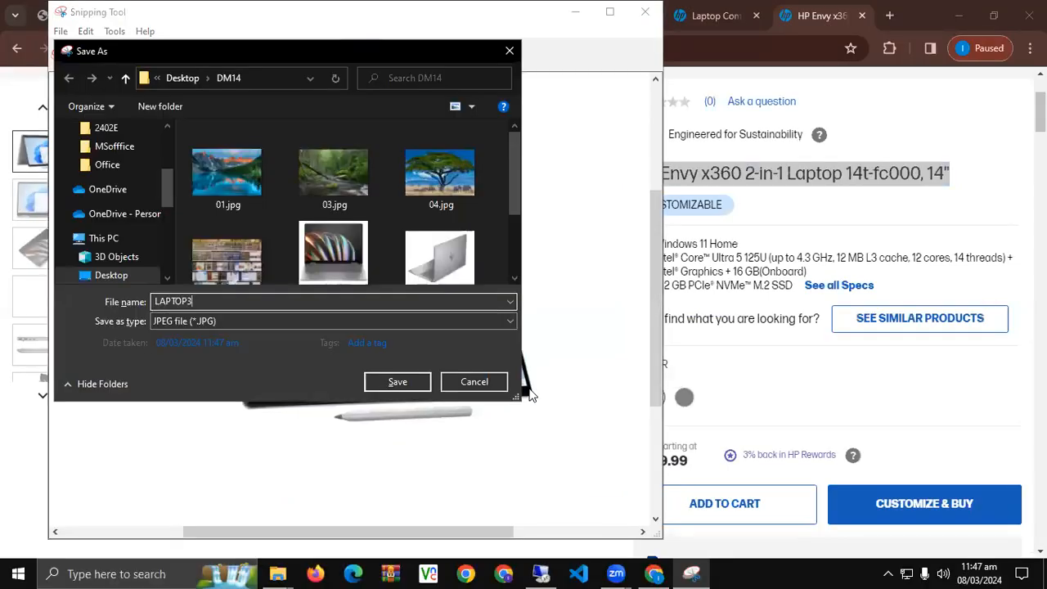
pyautogui.press('Return')
pyautogui.hotkey('alt', 'Tab')
pyautogui.click(305, 10)
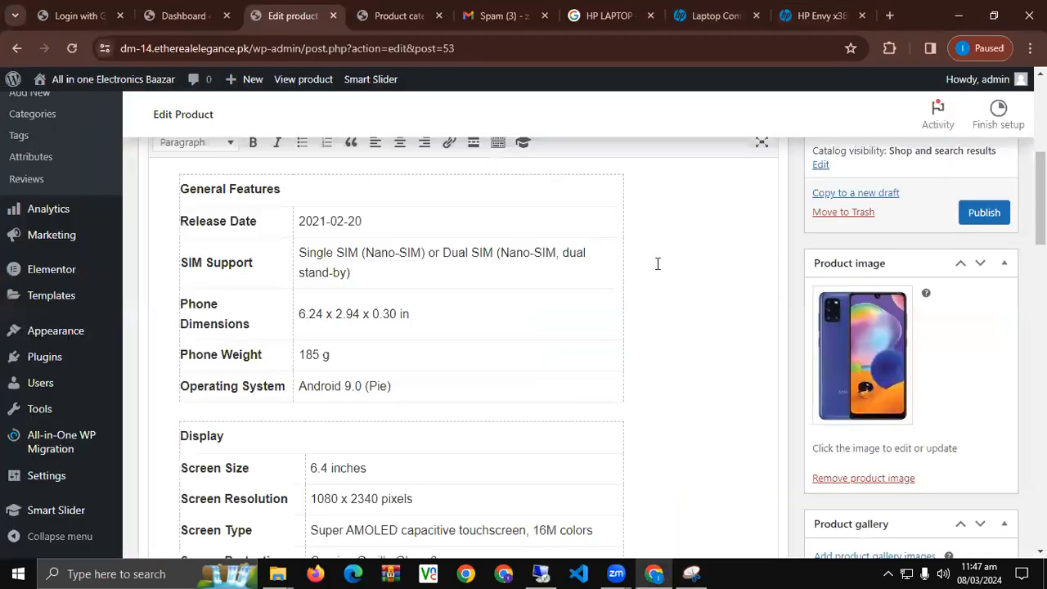
# Remove the phone product image, upload LAPTOP1–3 from Desktop\DM14, and set LAPTOP1 as the product image
pyautogui.scroll(1, 666, 282)
pyautogui.scroll(-3, 848, 323)
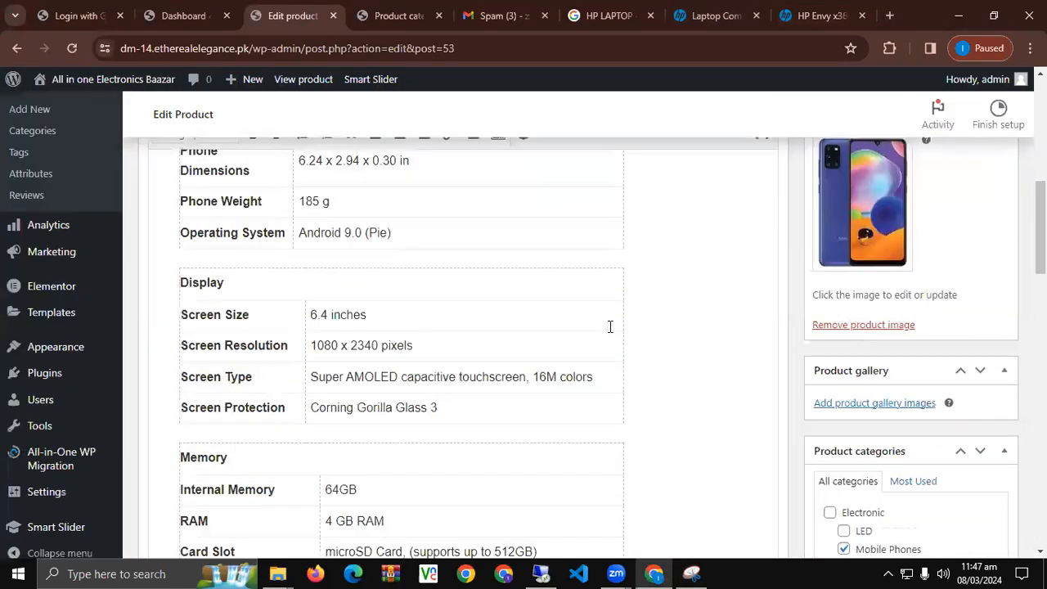
pyautogui.click(848, 325)
pyautogui.scroll(1, 638, 312)
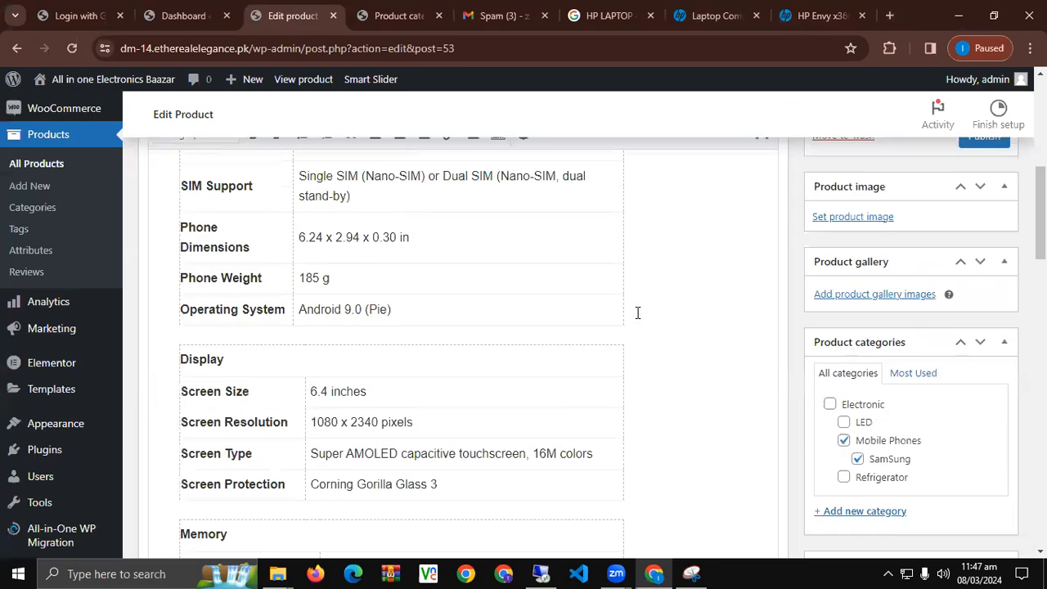
pyautogui.click(834, 217)
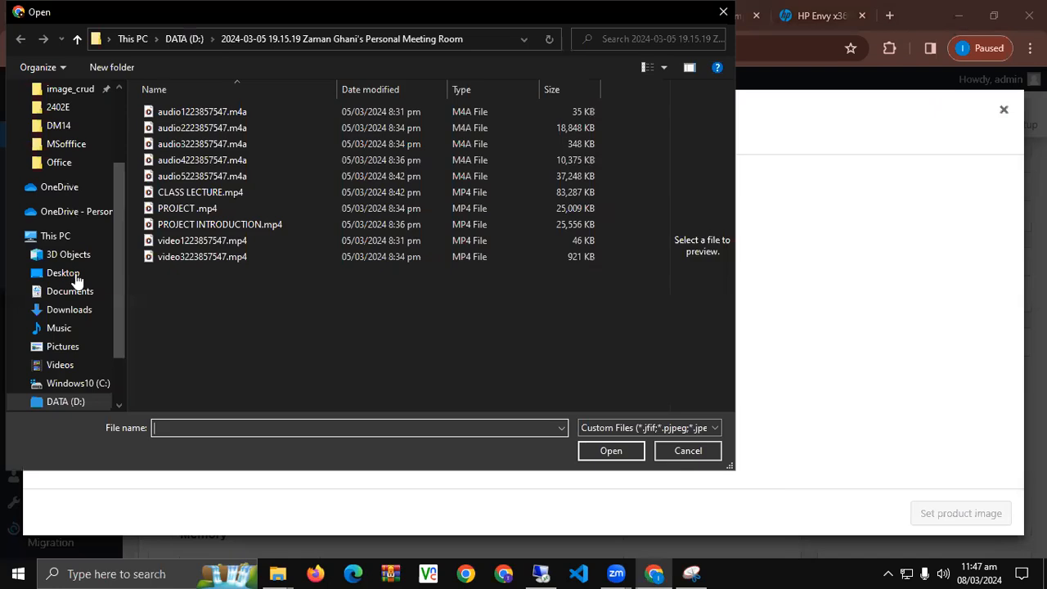
pyautogui.click(66, 274)
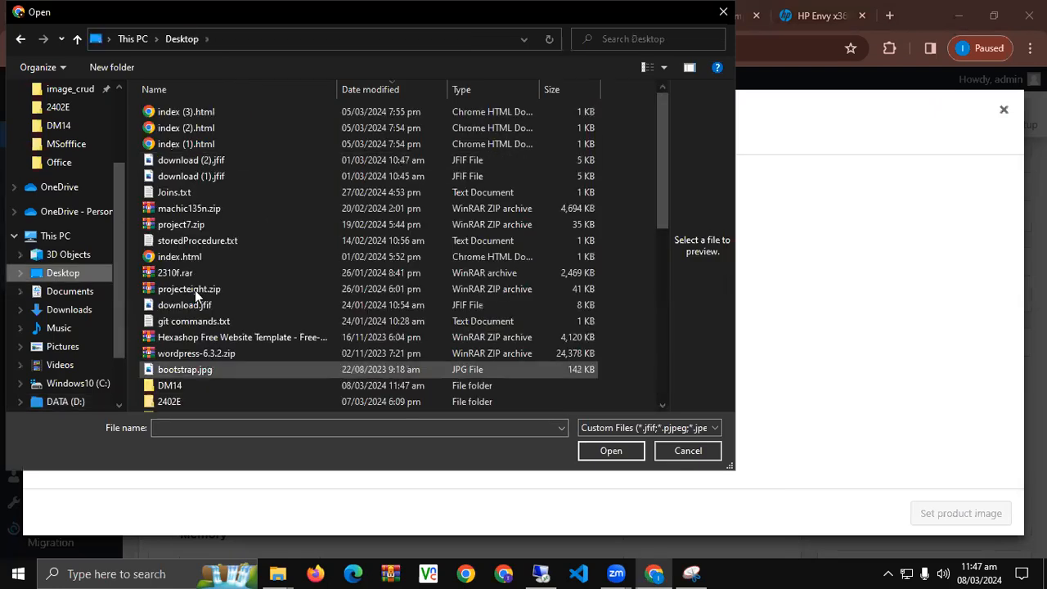
pyautogui.doubleClick(176, 385)
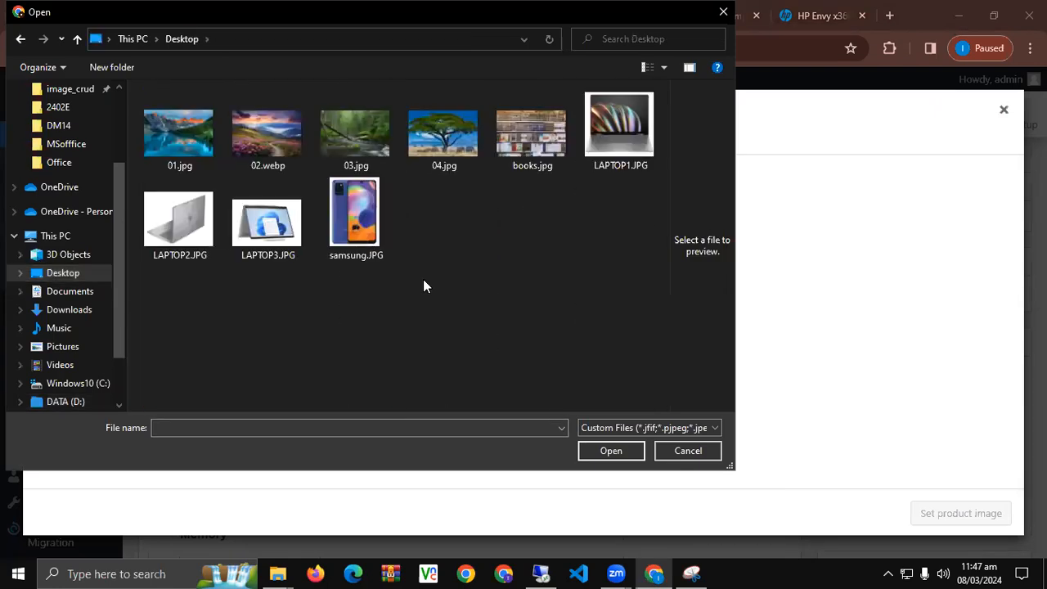
pyautogui.keyDown('shift'); pyautogui.click(645, 154); pyautogui.keyUp('shift')
pyautogui.click(606, 449)
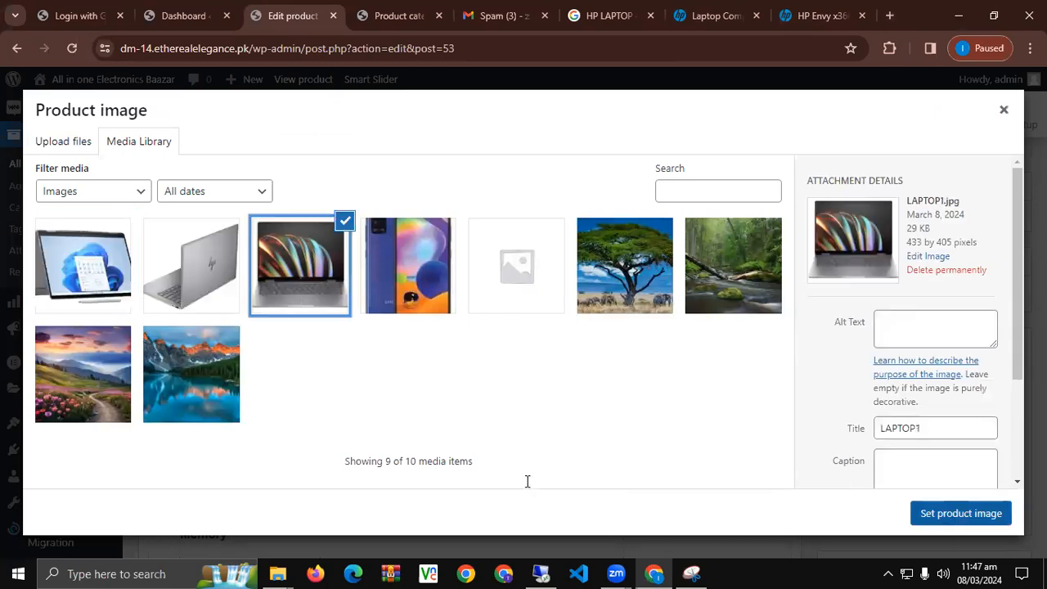
pyautogui.press('Escape')
pyautogui.scroll(-3, 823, 306)
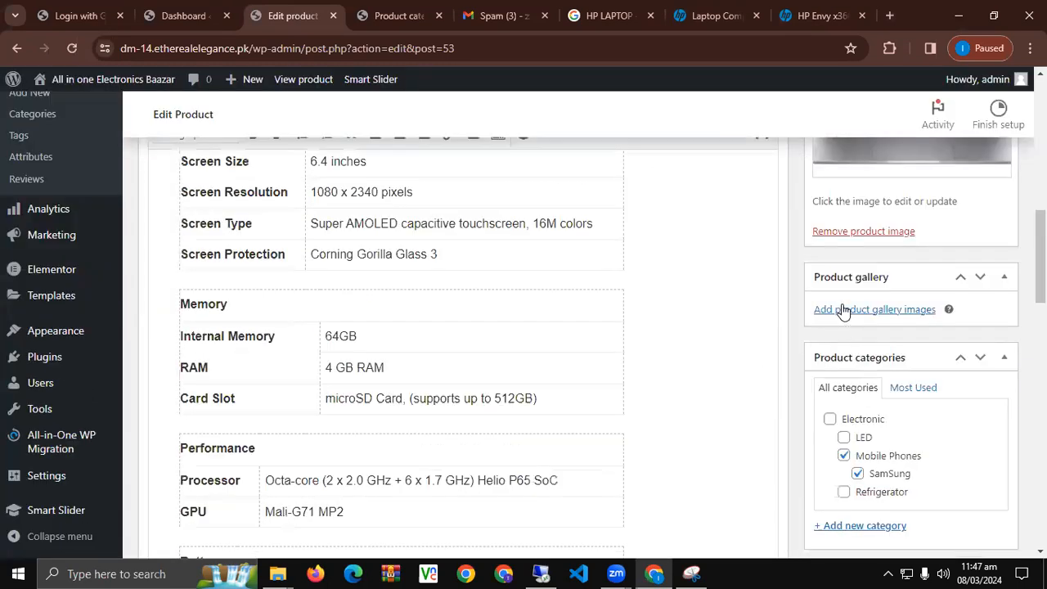
# Add the rear-view and tent-mode laptop images (LAPTOP2, LAPTOP3) to the product gallery
pyautogui.click(825, 305)
pyautogui.click(196, 282)
pyautogui.click(265, 281)
pyautogui.click(168, 281)
pyautogui.keyDown('ctrl'); pyautogui.click(94, 279); pyautogui.keyUp('ctrl')
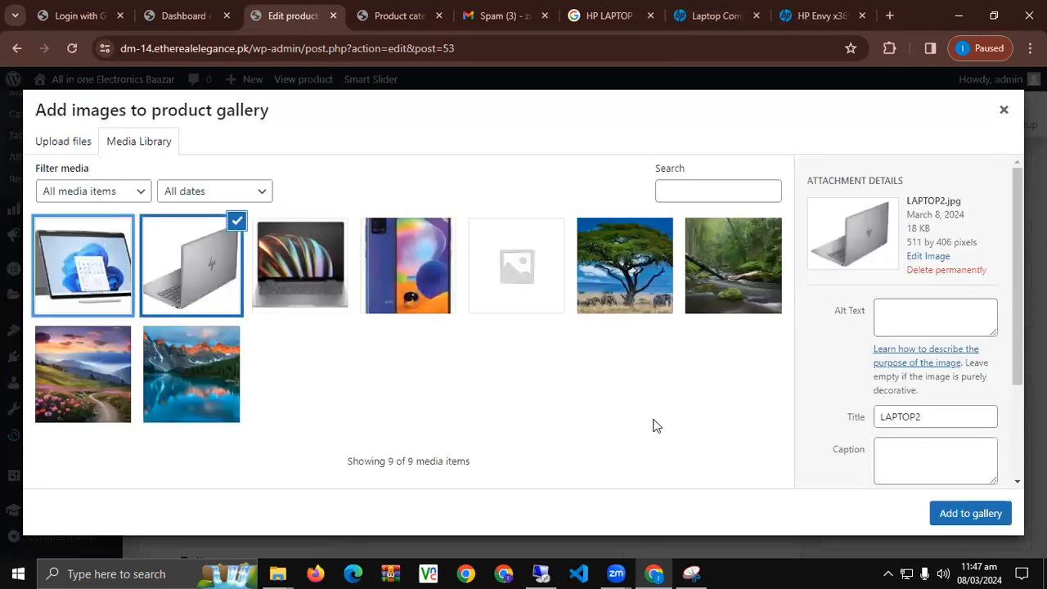
pyautogui.click(978, 520)
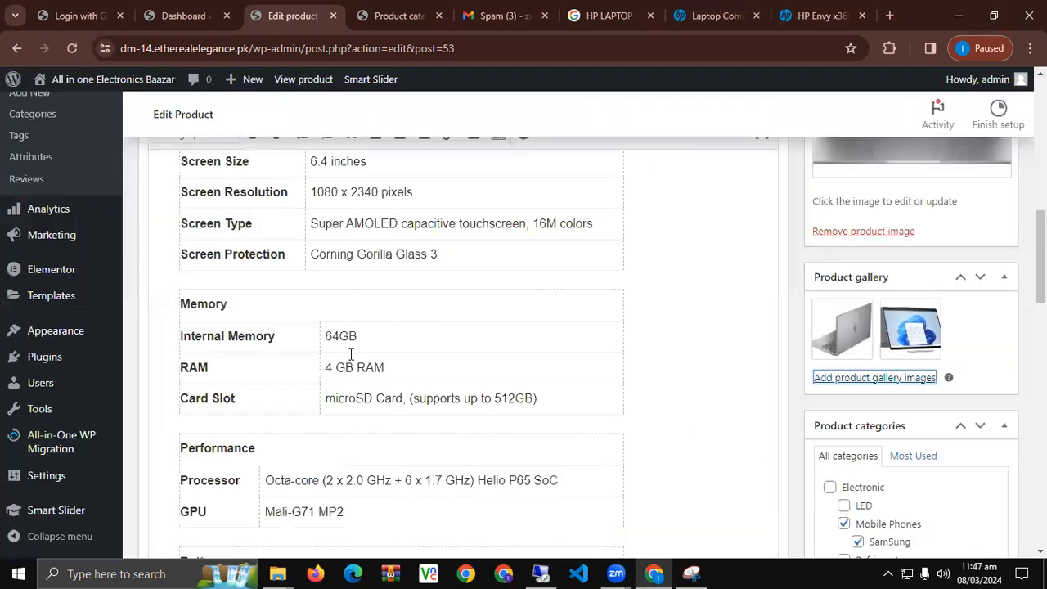
pyautogui.scroll(3, 352, 353)
pyautogui.scroll(1, 353, 352)
pyautogui.click(347, 320)
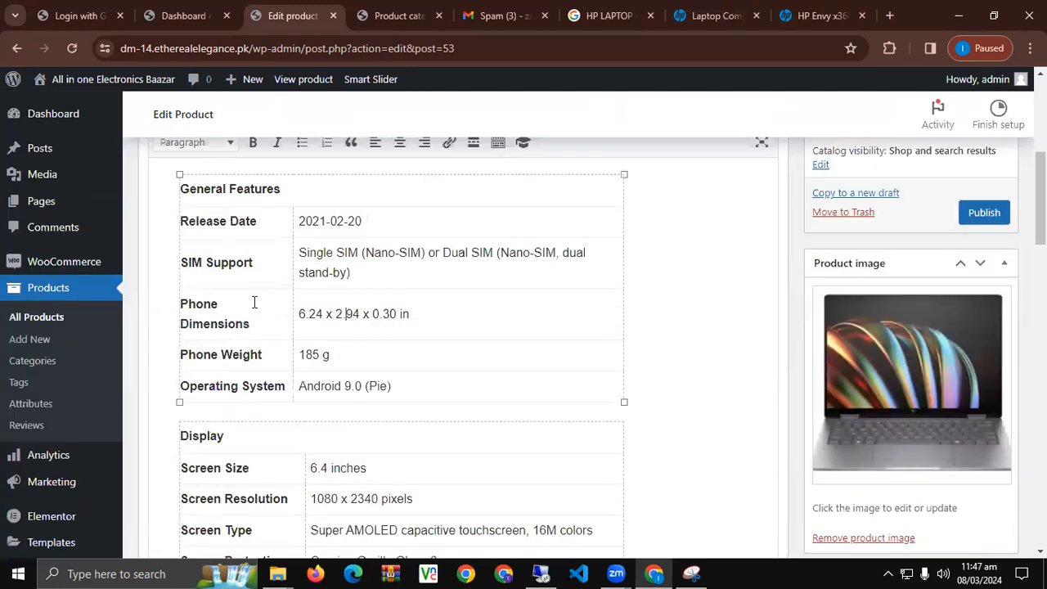
# Delete characters from the Phone Dimensions attribute value
pyautogui.scroll(1, 239, 278)
pyautogui.press('Delete')
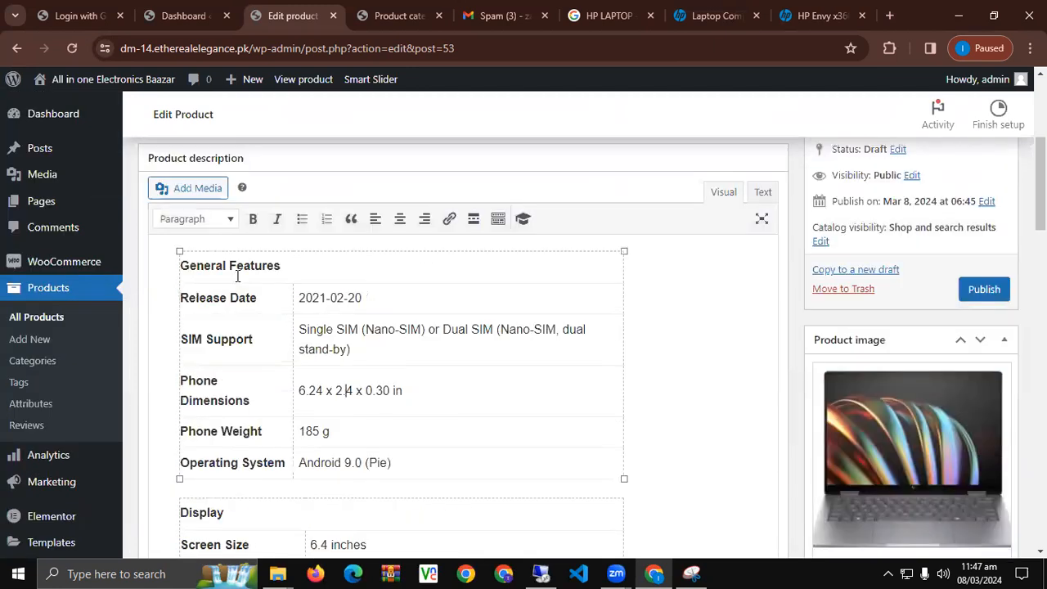
pyautogui.press('Delete')
# Clear the old phone specification tables from the product description
pyautogui.click(169, 249)
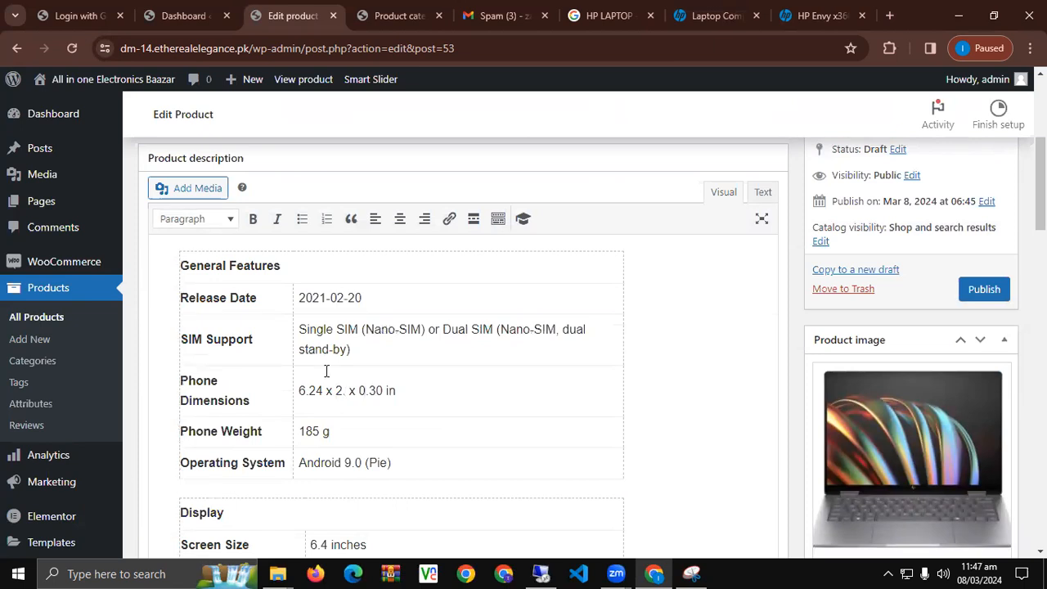
pyautogui.click(539, 305)
pyautogui.hotkey('ctrl', 'a')
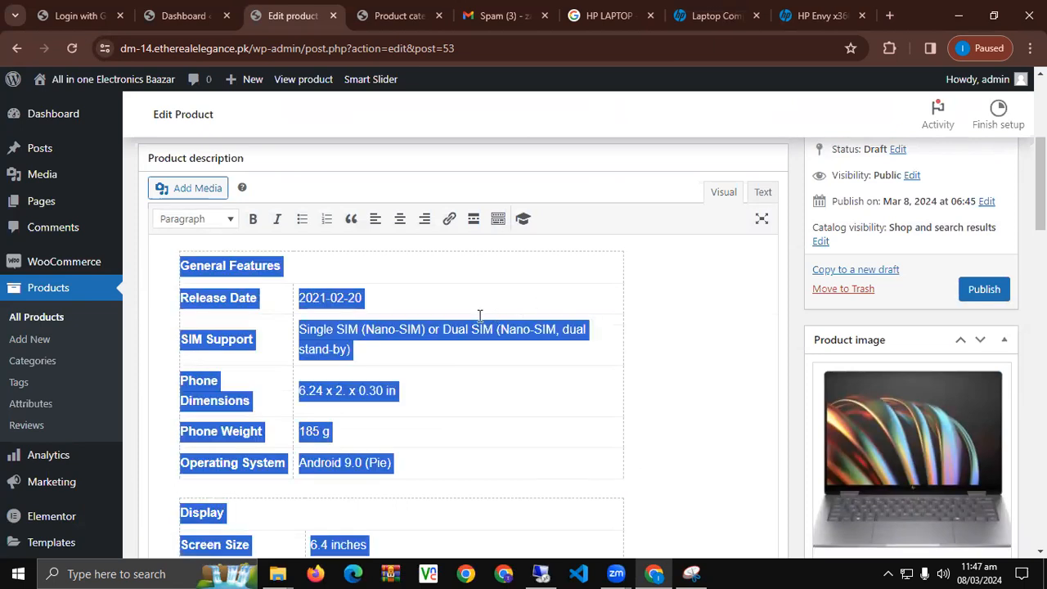
pyautogui.press('Delete')
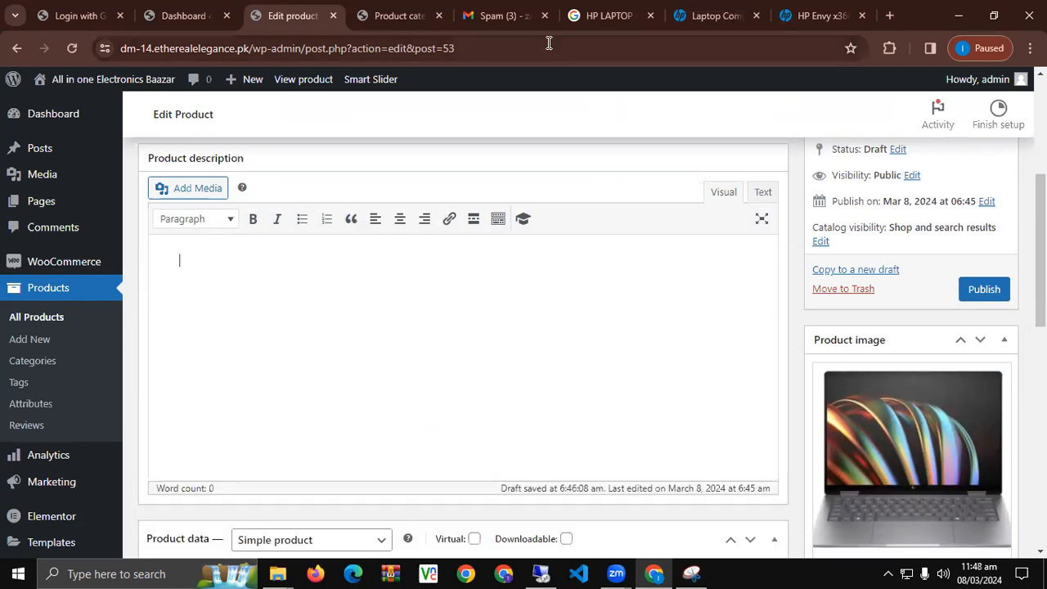
pyautogui.click(820, 15)
pyautogui.scroll(-1, 425, 302)
pyautogui.scroll(3, 758, 177)
# Copy the HP Envy x360 technical details, through the 4.94 lb package weight, into the product description
pyautogui.click(759, 177)
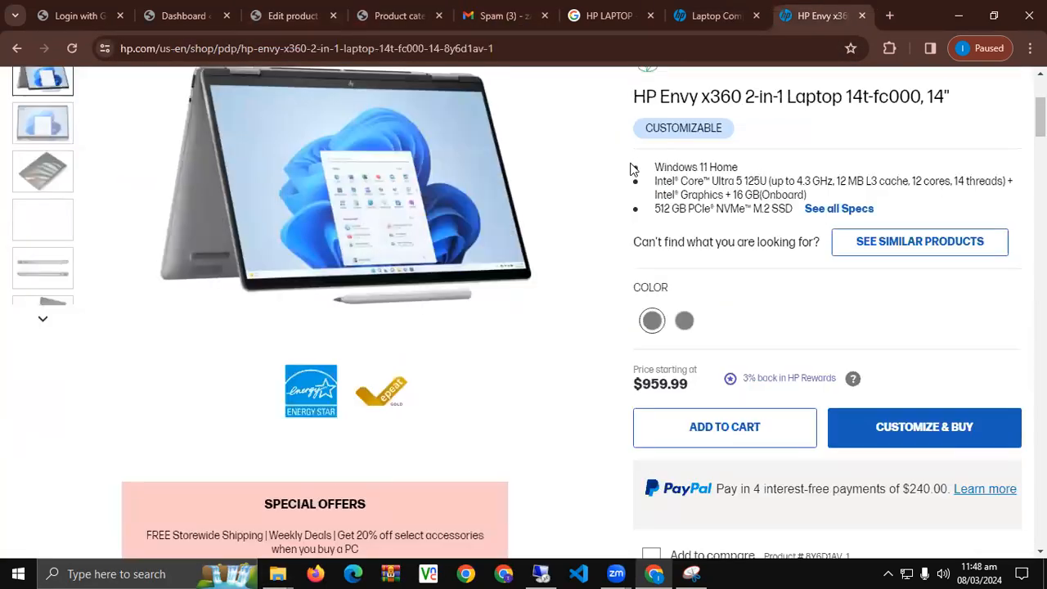
pyautogui.click(814, 212)
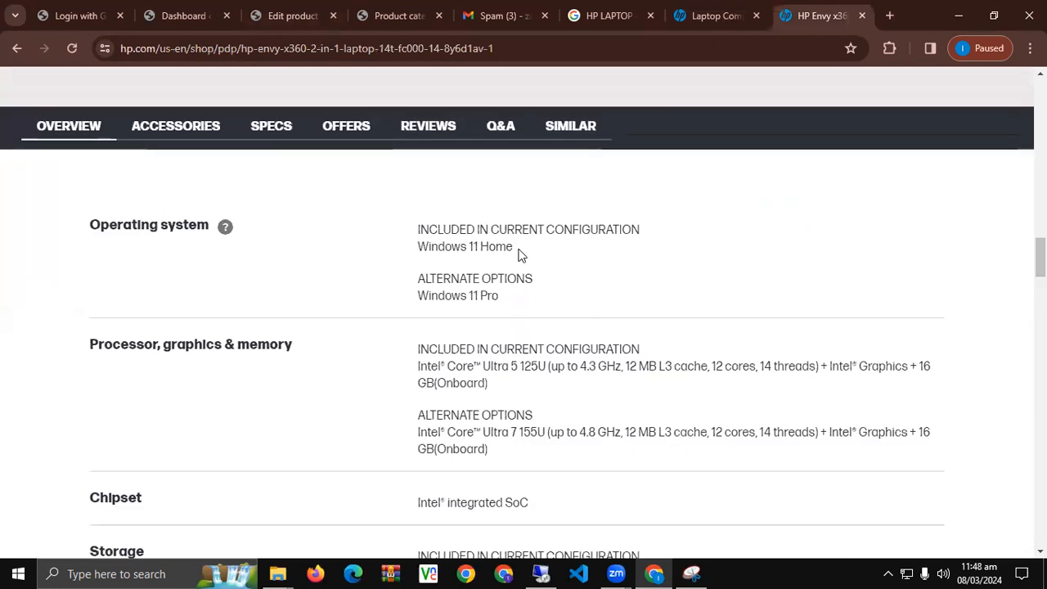
pyautogui.scroll(2, 382, 245)
pyautogui.scroll(-1, 286, 263)
pyautogui.moveTo(22, 217); pyautogui.dragTo(556, 285)
pyautogui.scroll(-5, 909, 473)
pyautogui.scroll(-10, 889, 509)
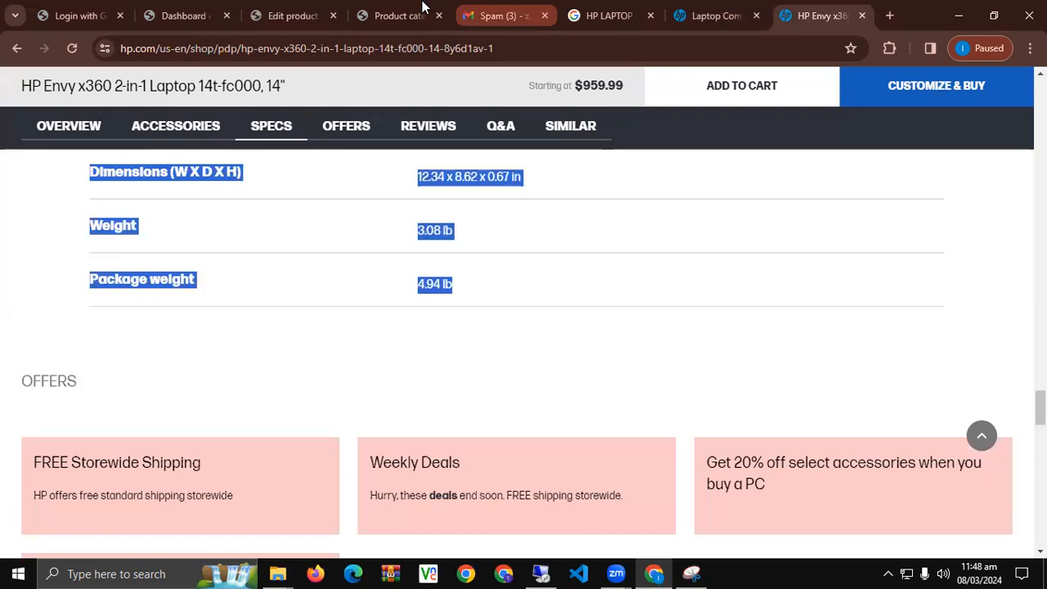
pyautogui.click(419, 8)
pyautogui.click(278, 7)
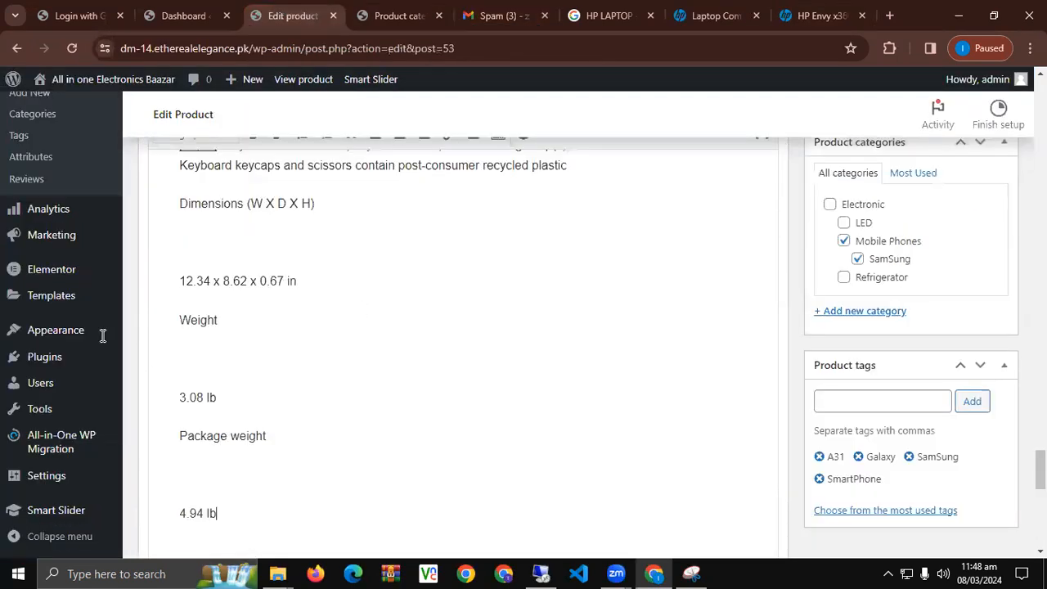
# Remove the blank lines under Weight, Dimensions, Sustainable Impact Specifications and Energy efficiency
pyautogui.moveTo(184, 359); pyautogui.dragTo(208, 369)
pyautogui.click(210, 365)
pyautogui.press('BackSpace')
pyautogui.click(190, 364)
pyautogui.click(195, 245)
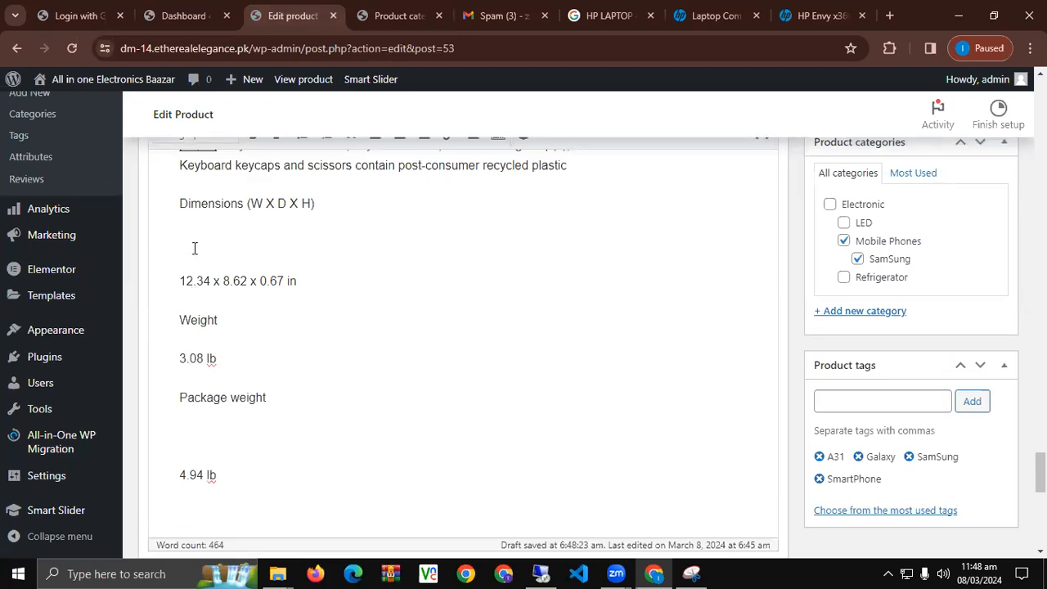
pyautogui.press('BackSpace')
pyautogui.scroll(2, 214, 281)
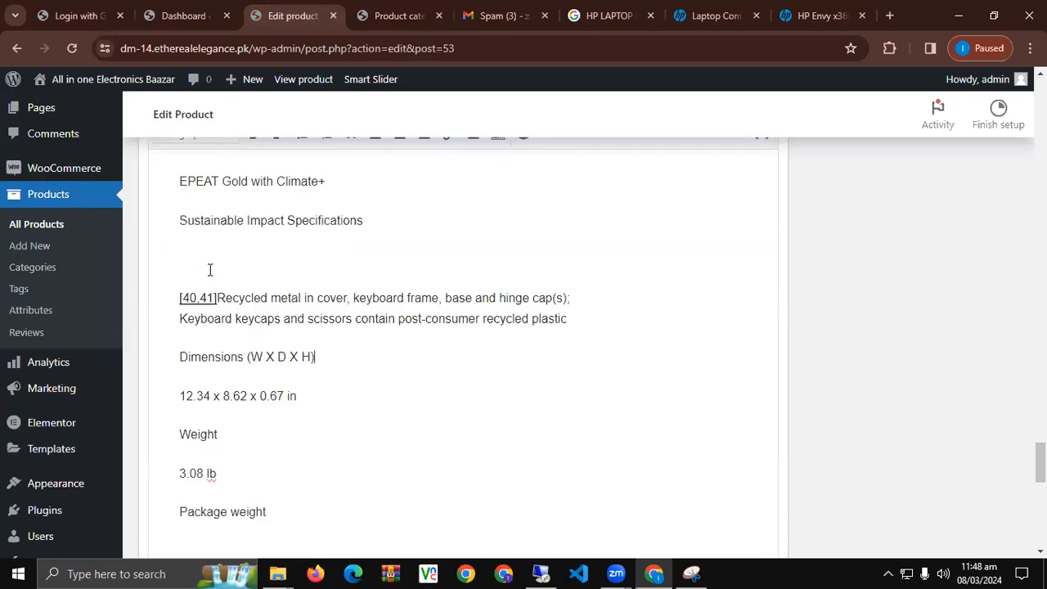
pyautogui.click(210, 270)
pyautogui.press('BackSpace')
pyautogui.scroll(2, 215, 286)
pyautogui.click(229, 297)
pyautogui.press('BackSpace')
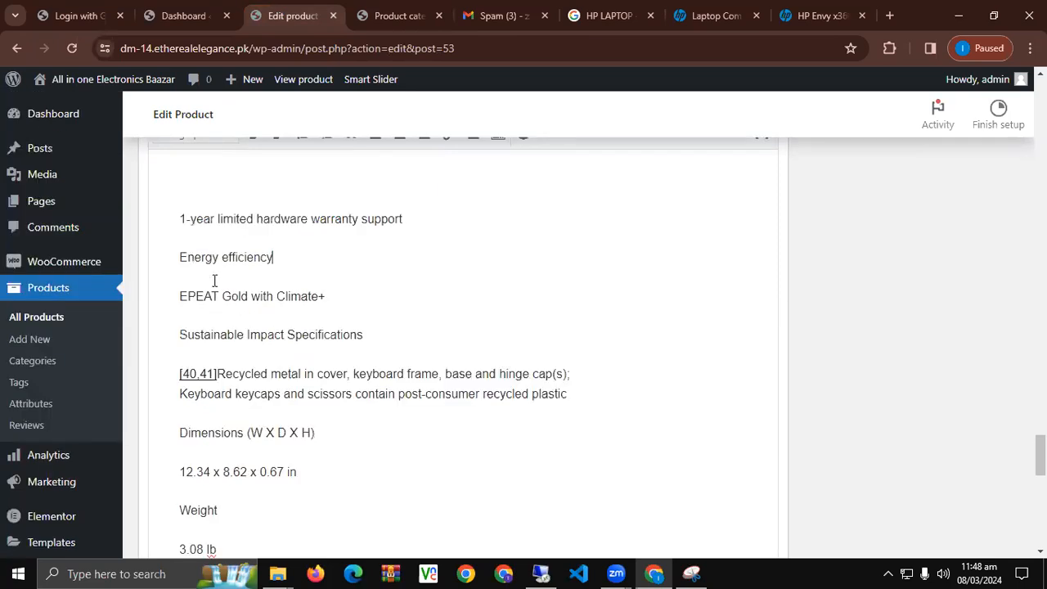
# Remove the blank lines near the warranty text, under Warranty and under Security management, restoring deleted letters
pyautogui.scroll(1, 214, 281)
pyautogui.click(196, 269)
pyautogui.press('BackSpace')
pyautogui.scroll(1, 216, 289)
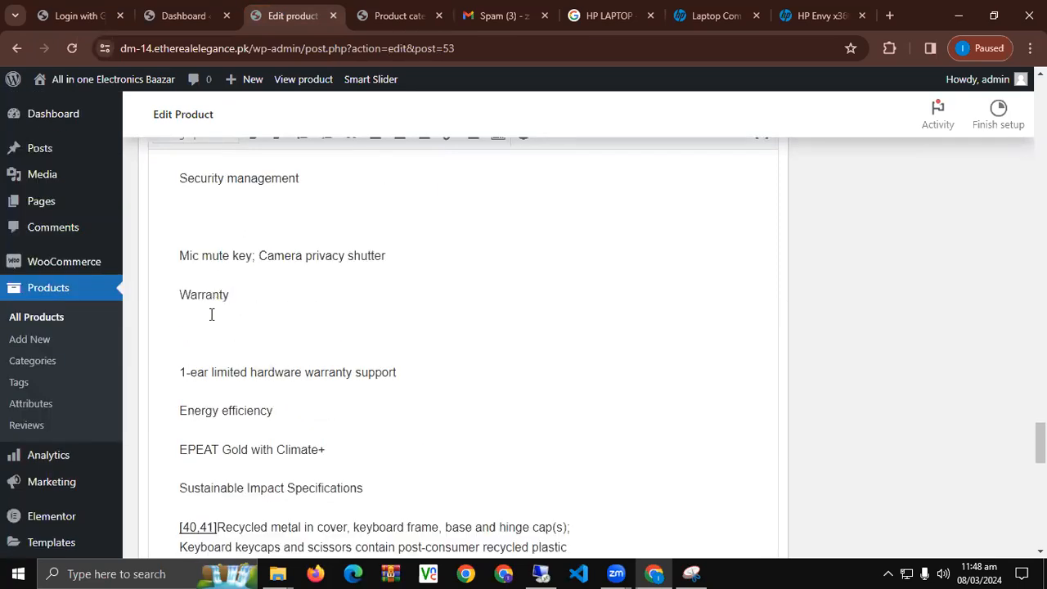
pyautogui.write('y')
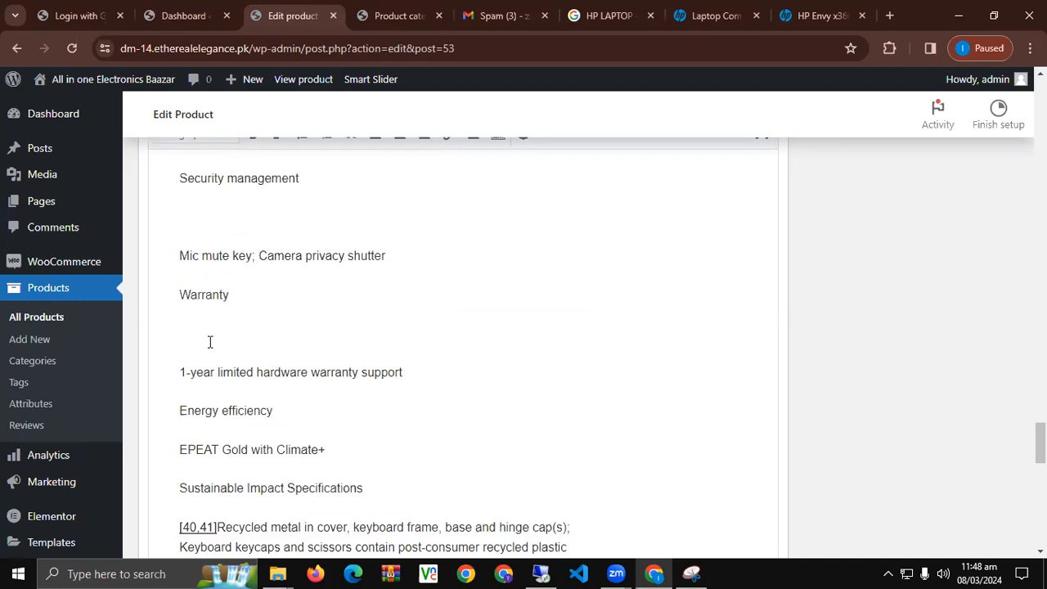
pyautogui.click(209, 342)
pyautogui.press('BackSpace')
pyautogui.press('BackSpace')
pyautogui.write('y')
pyautogui.press('Return')
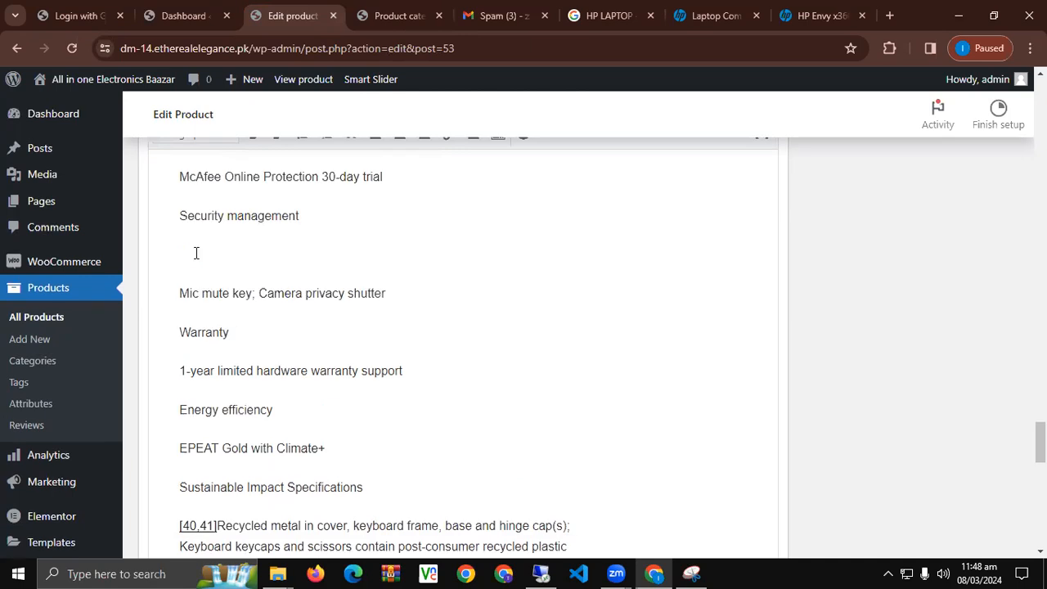
pyautogui.click(195, 253)
pyautogui.press('BackSpace')
pyautogui.scroll(-6, 306, 344)
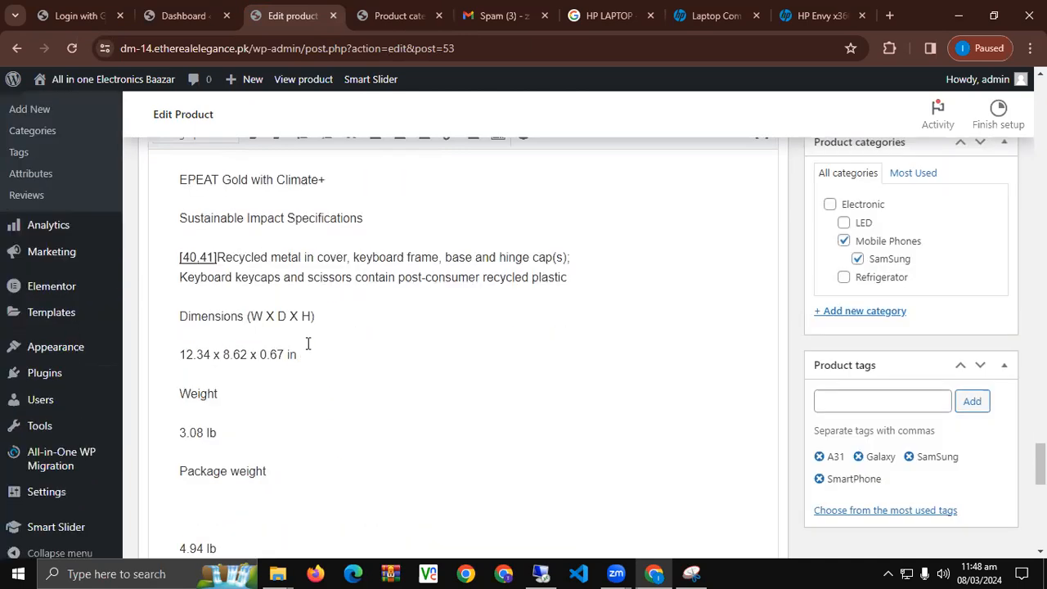
pyautogui.scroll(-3, 282, 347)
pyautogui.click(269, 257)
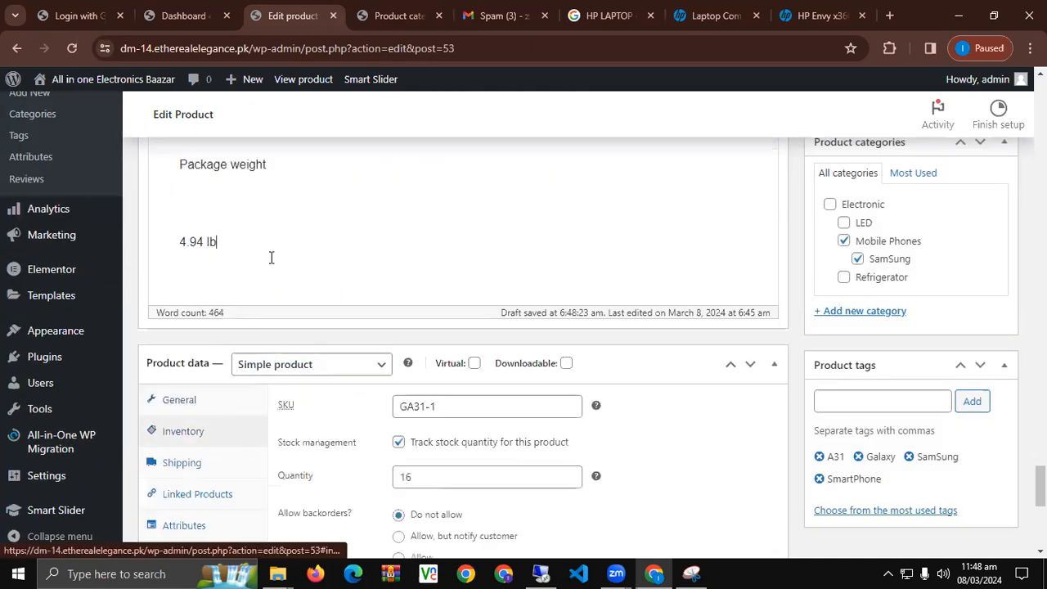
# Remove the stray blank line under Package weight, then set SKU to HP01 and stock quantity to 5
pyautogui.press('Up')
pyautogui.press('BackSpace')
pyautogui.scroll(-2, 246, 260)
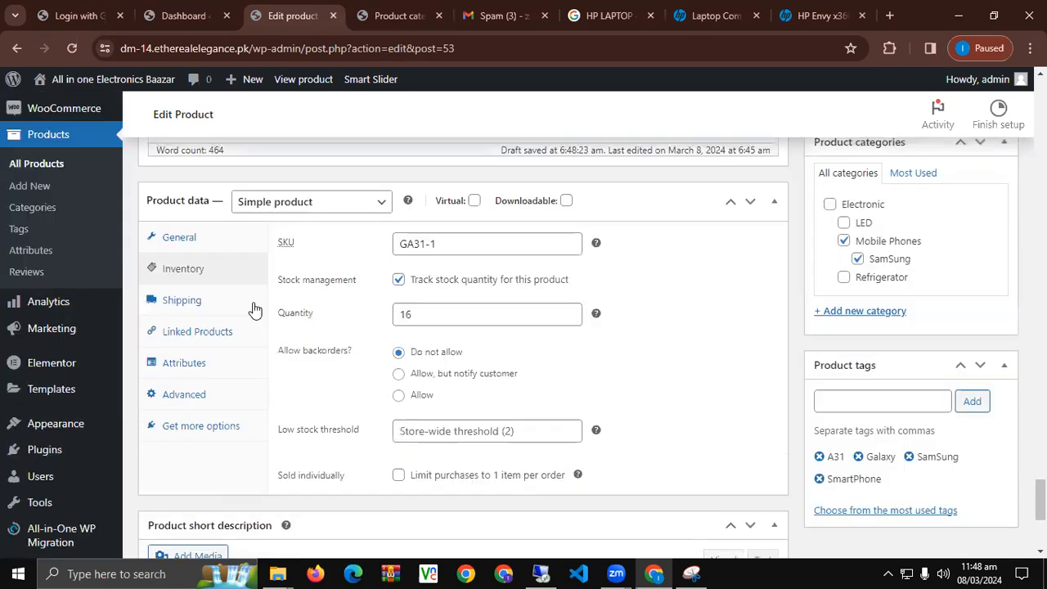
pyautogui.click(442, 317)
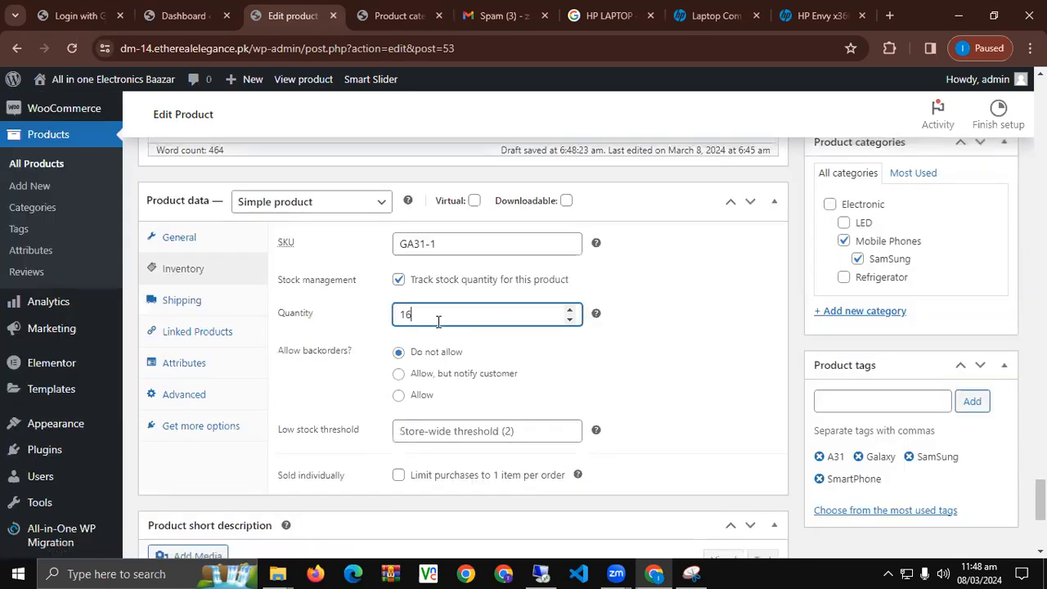
pyautogui.tripleClick(464, 244)
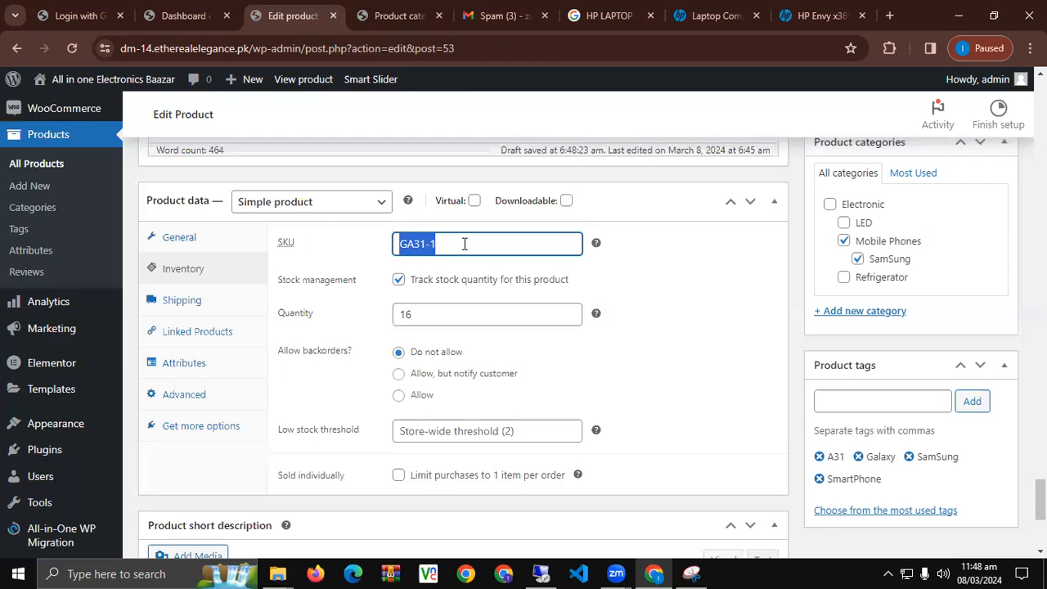
pyautogui.write('HP01')
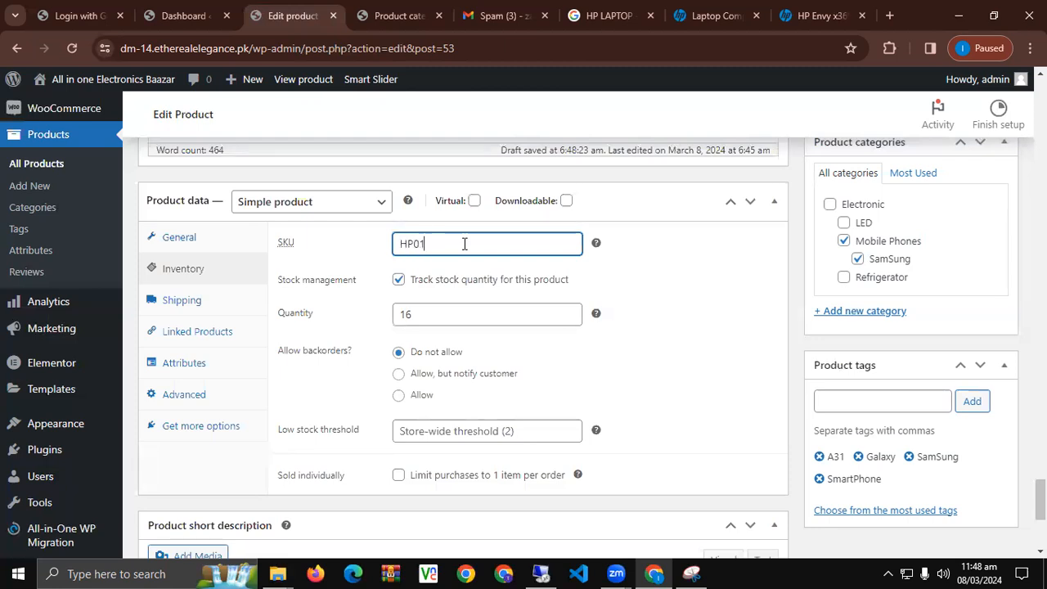
pyautogui.click(304, 322)
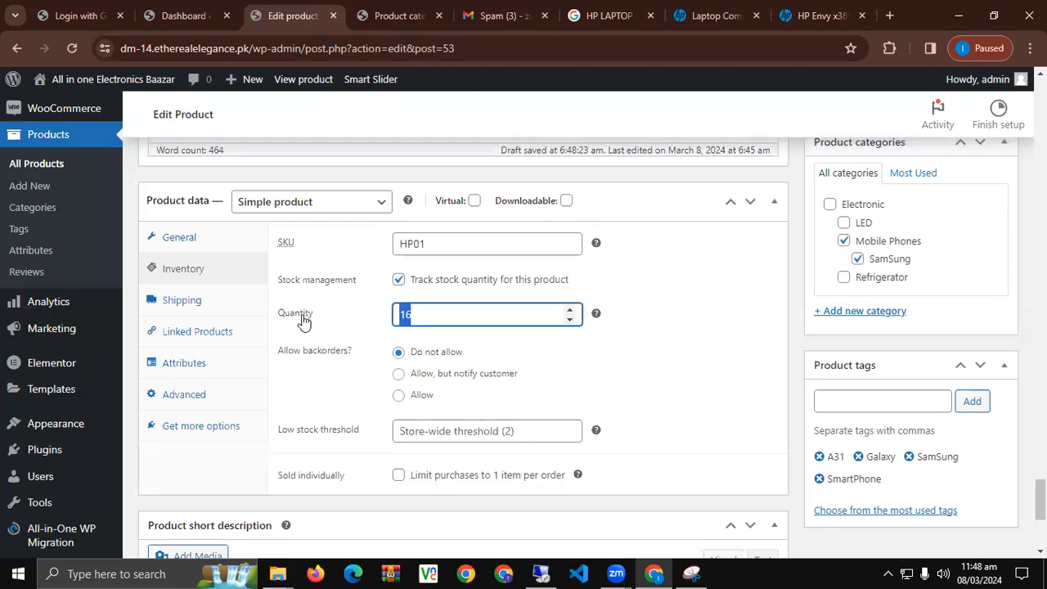
pyautogui.write('5')
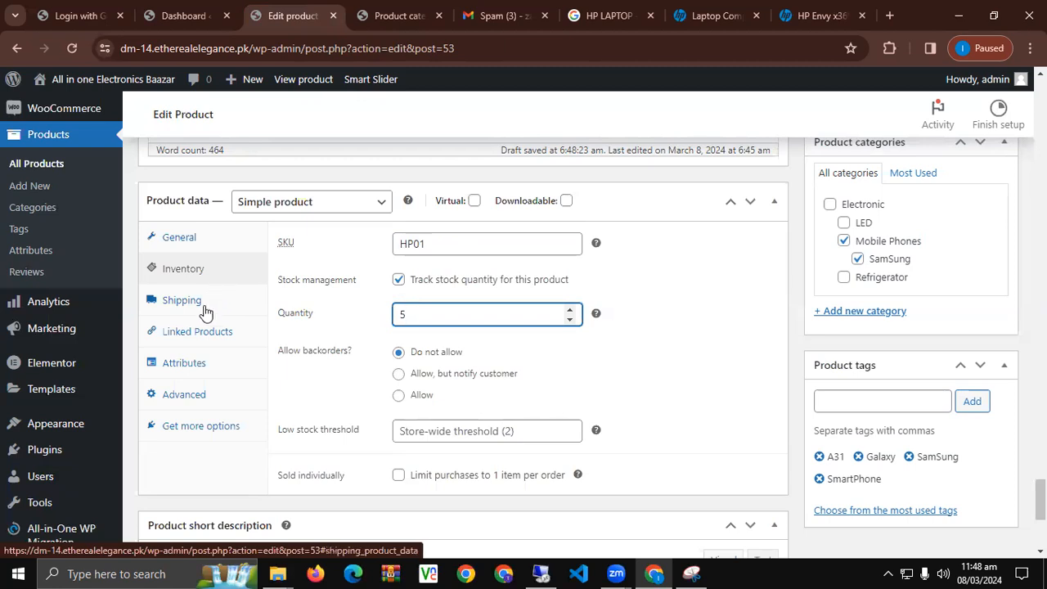
# Keep Delivery Charges as the shipping class and remove the SamSung, SmartPhone, Galaxy and A31 tags
pyautogui.click(446, 330)
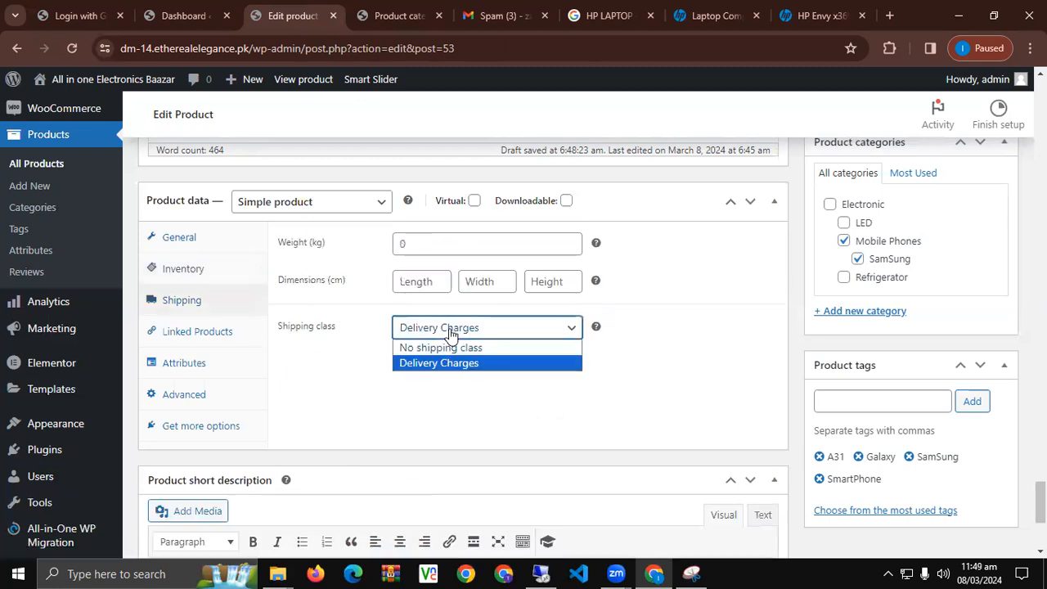
pyautogui.click(660, 368)
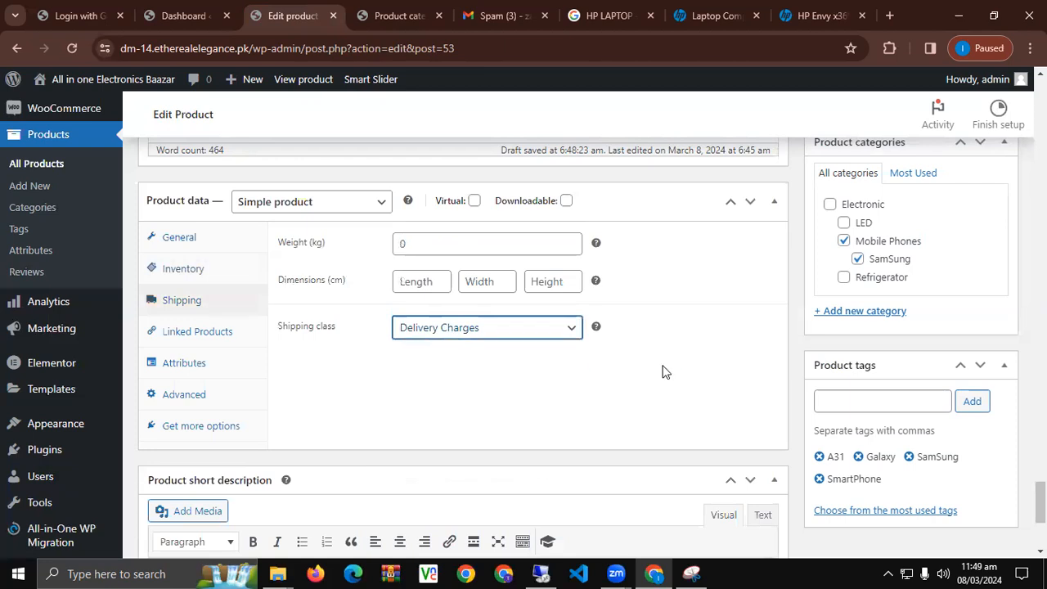
pyautogui.click(909, 457)
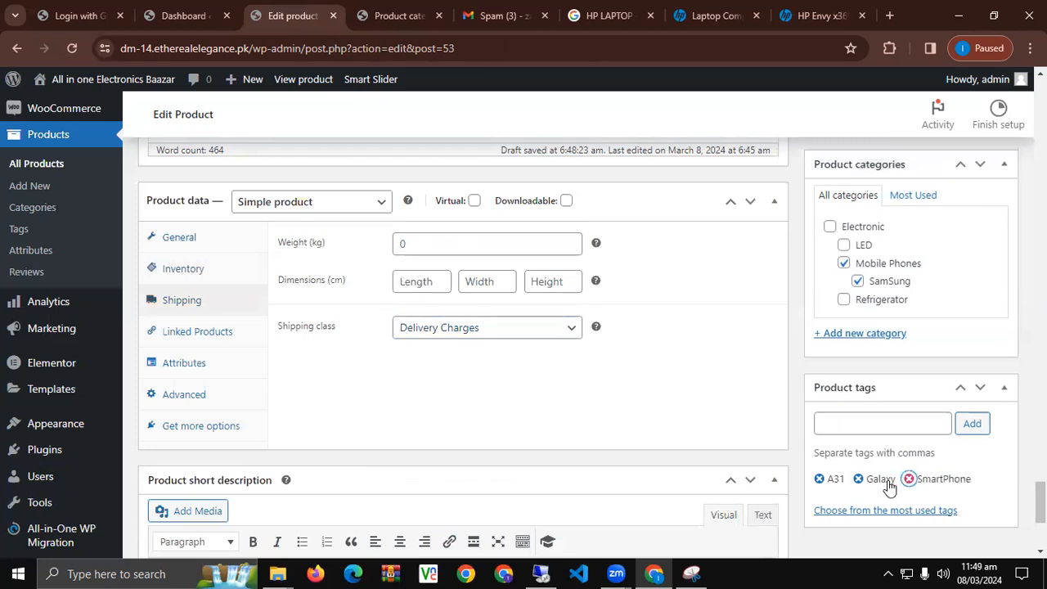
pyautogui.click(909, 478)
pyautogui.click(857, 478)
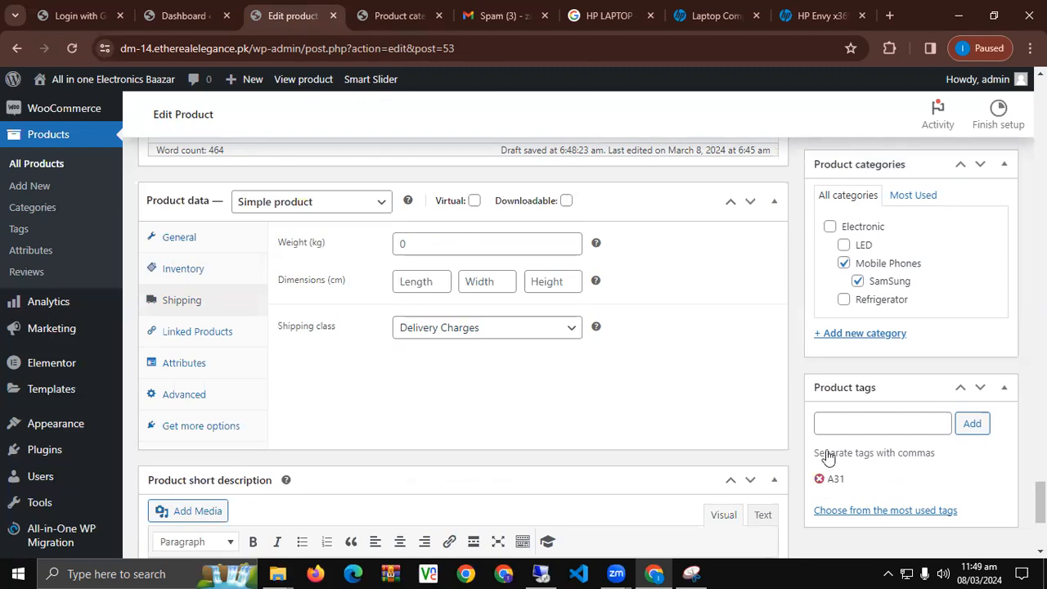
pyautogui.click(819, 478)
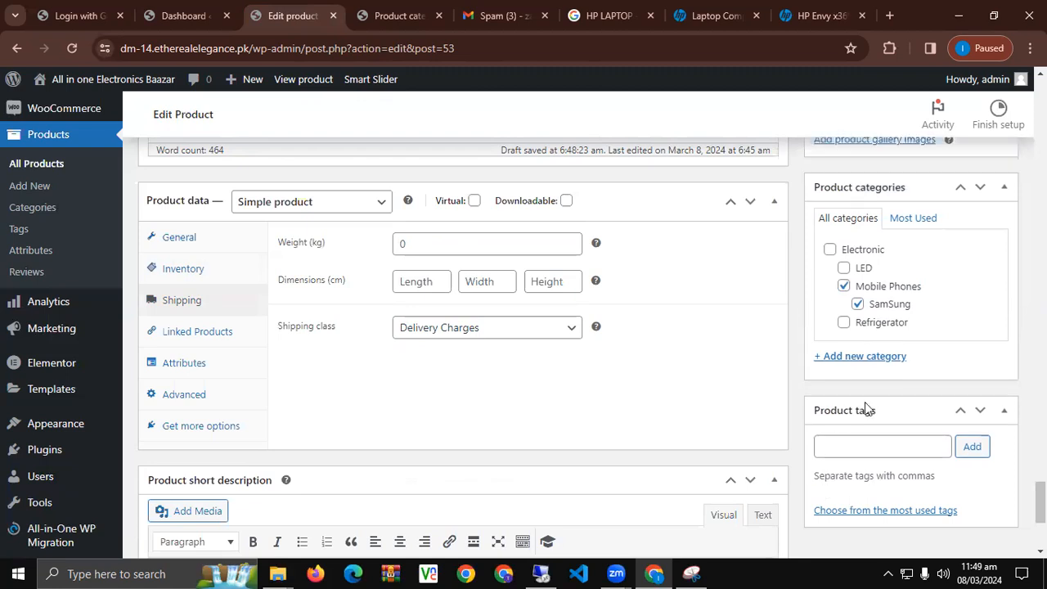
# Add the product tags HP, LAPTOP, WINDOWS and TOUCH SCREEN
pyautogui.click(856, 443)
pyautogui.write('HP')
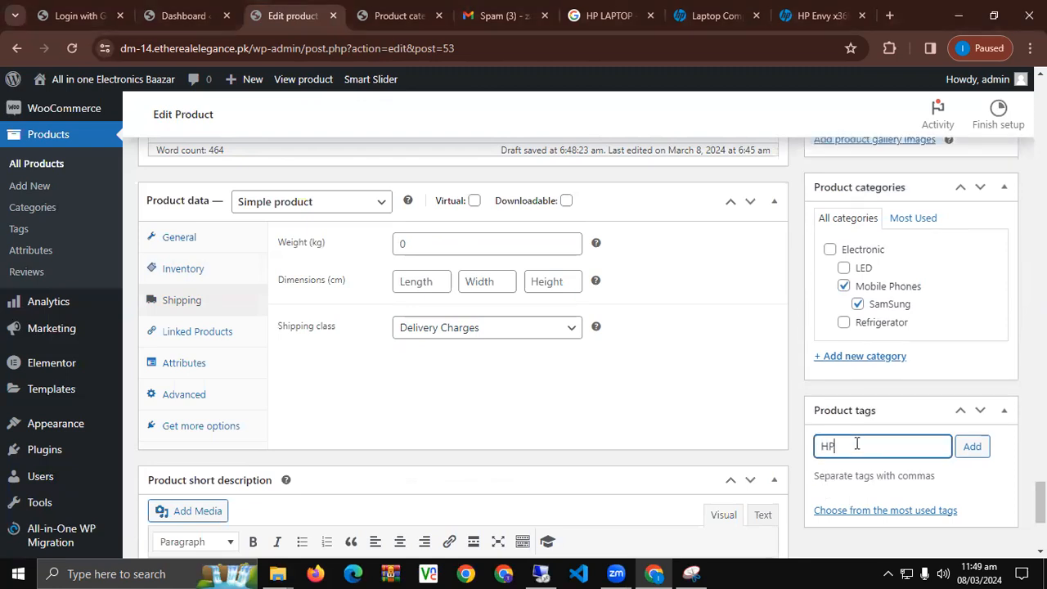
pyautogui.press('Return')
pyautogui.write('LAPTOP')
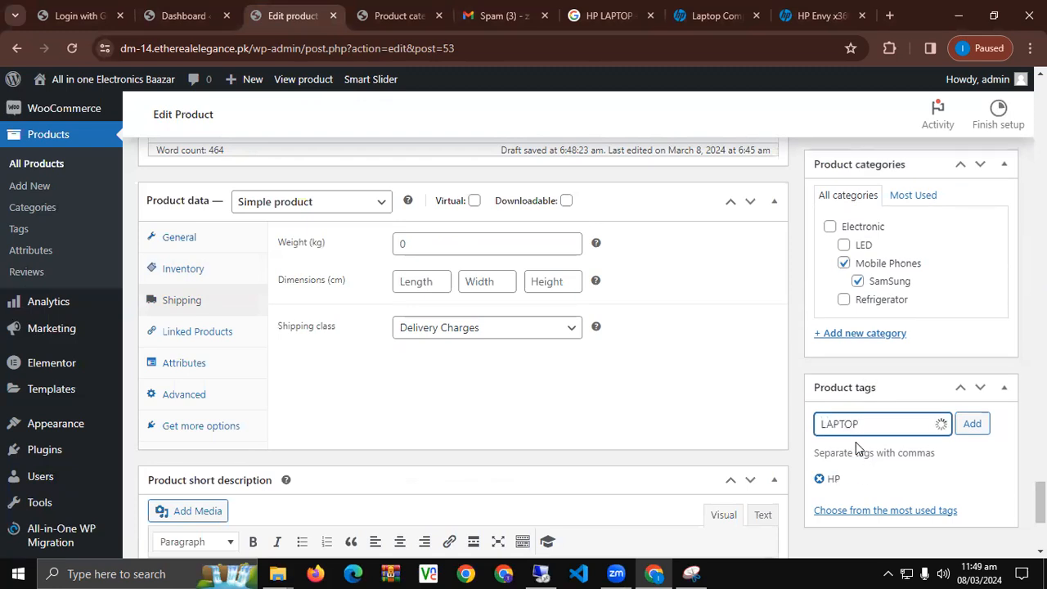
pyautogui.press('Return')
pyautogui.write('WINDOWS')
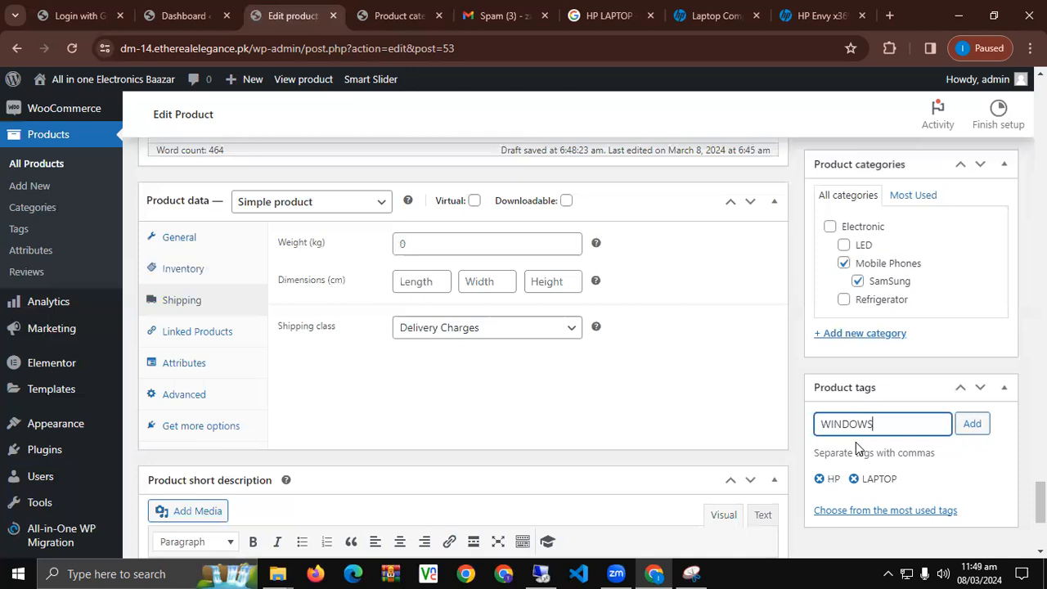
pyautogui.press('Return')
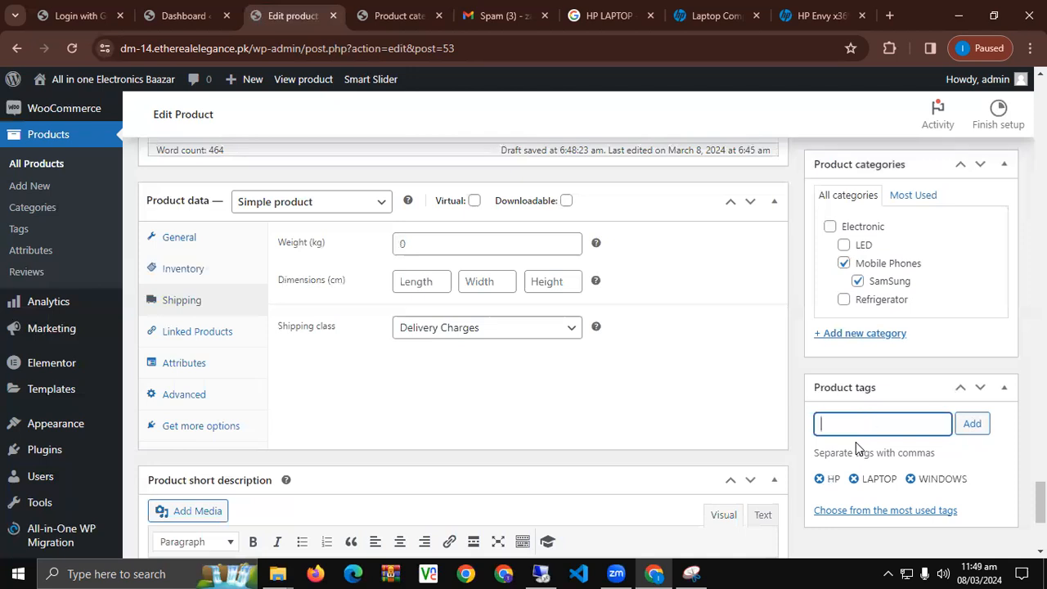
pyautogui.write('TOUCH SCREEN')
pyautogui.press('Return')
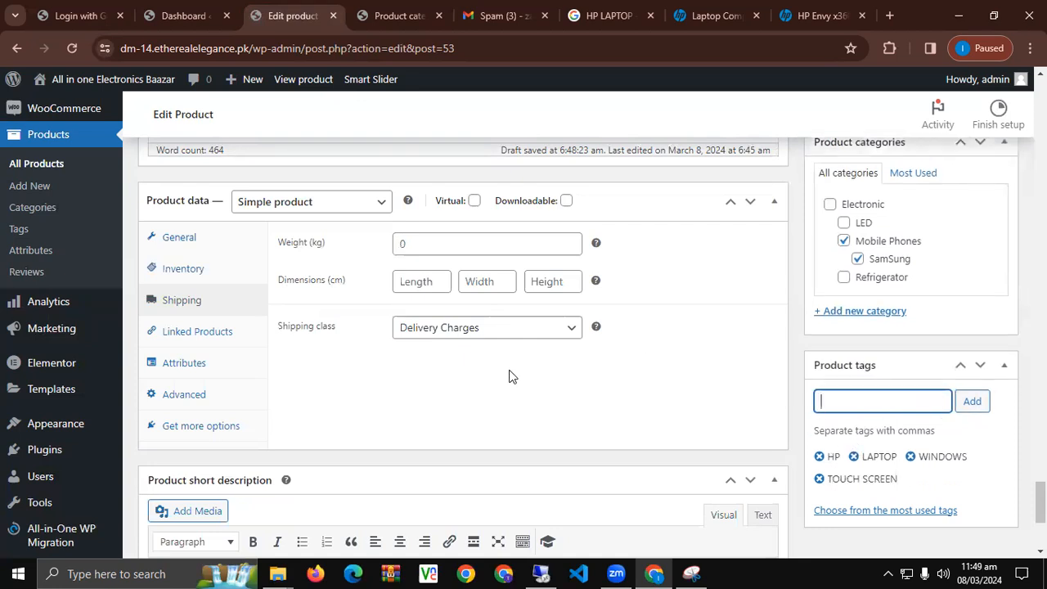
# Scroll through the HP Envy x360 product description in the editor
pyautogui.scroll(1, 508, 370)
pyautogui.scroll(15, 508, 371)
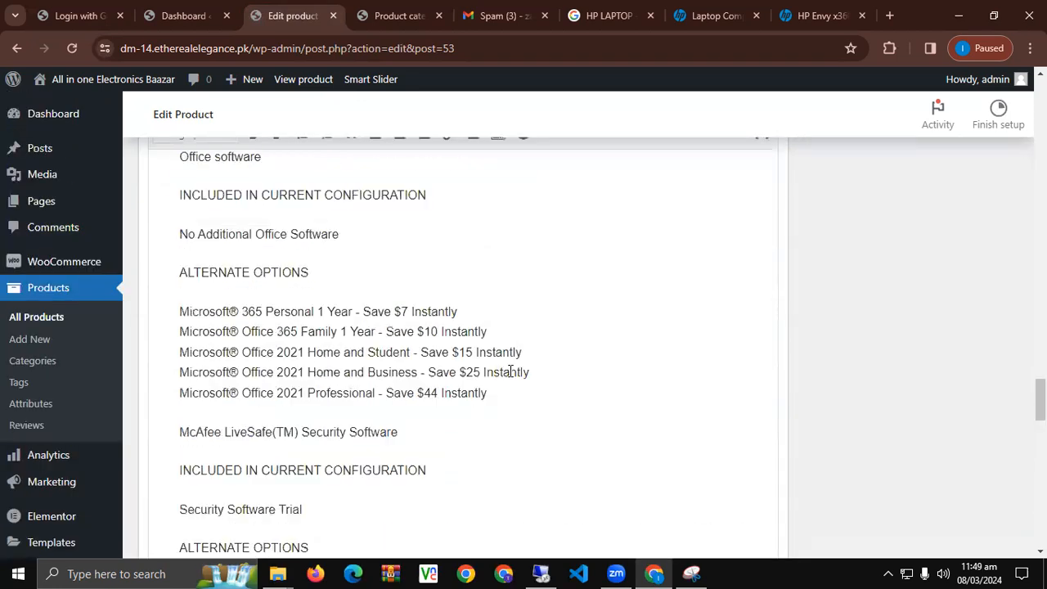
pyautogui.scroll(5, 510, 371)
pyautogui.scroll(15, 510, 371)
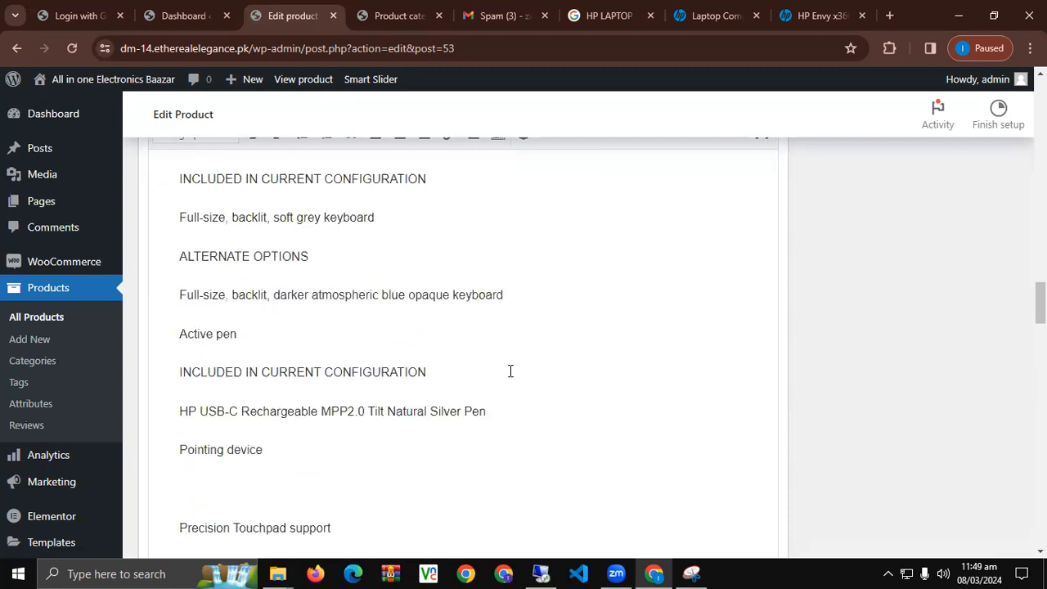
pyautogui.scroll(15, 511, 371)
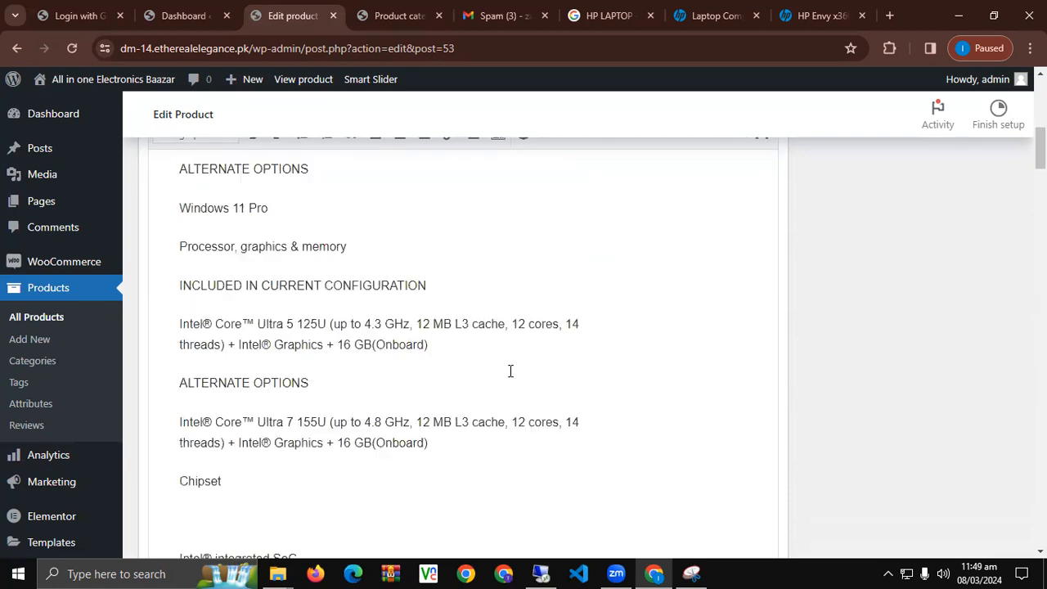
pyautogui.scroll(-4, 510, 373)
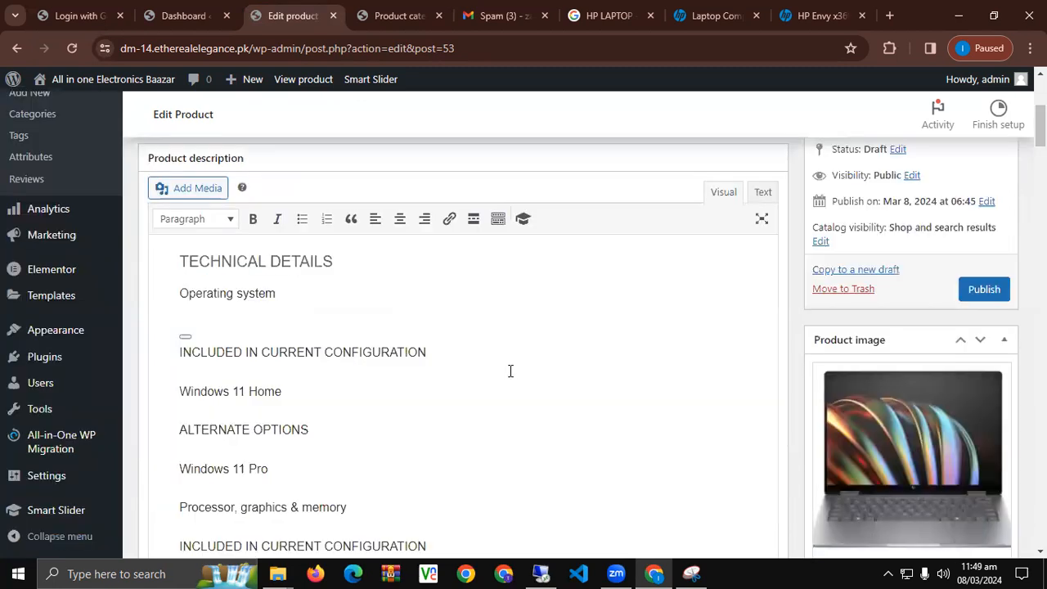
pyautogui.scroll(1, 502, 365)
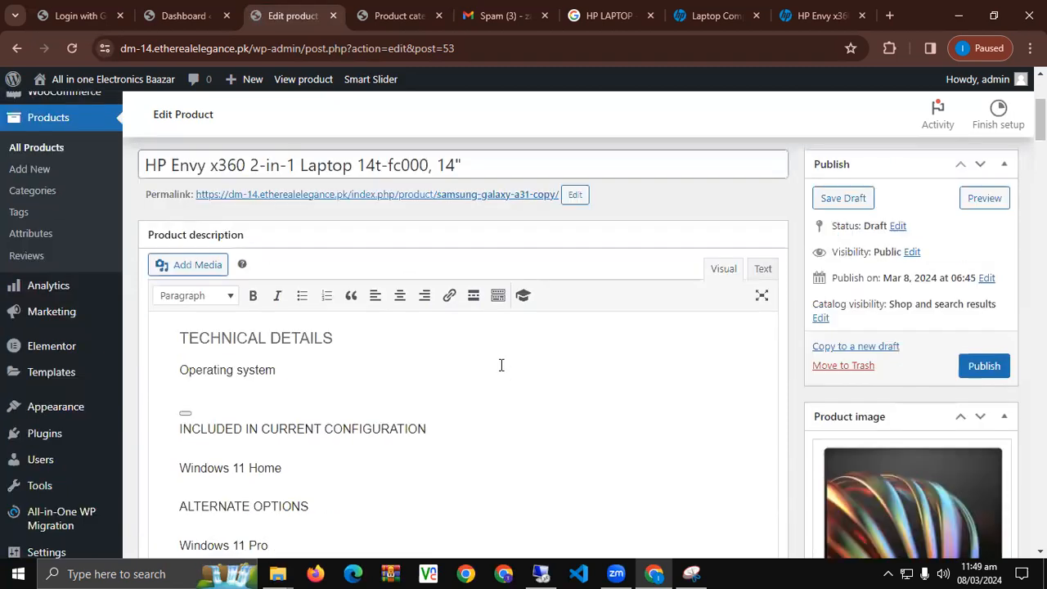
pyautogui.scroll(-10, 495, 358)
# Go back from the HP Envy page to the HP laptops shop listing
pyautogui.click(810, 16)
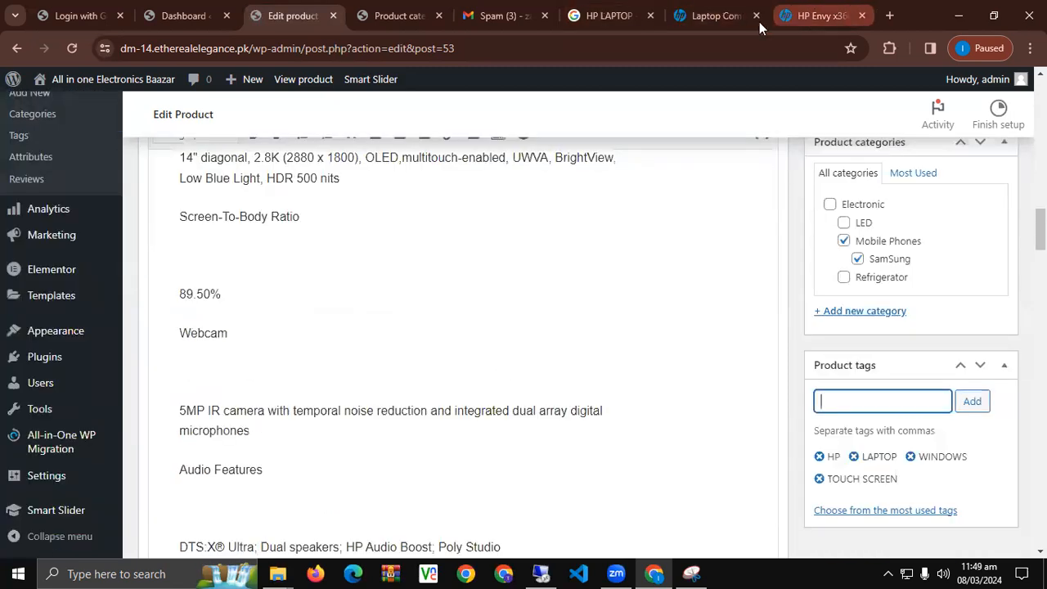
pyautogui.scroll(5, 556, 310)
pyautogui.click(18, 48)
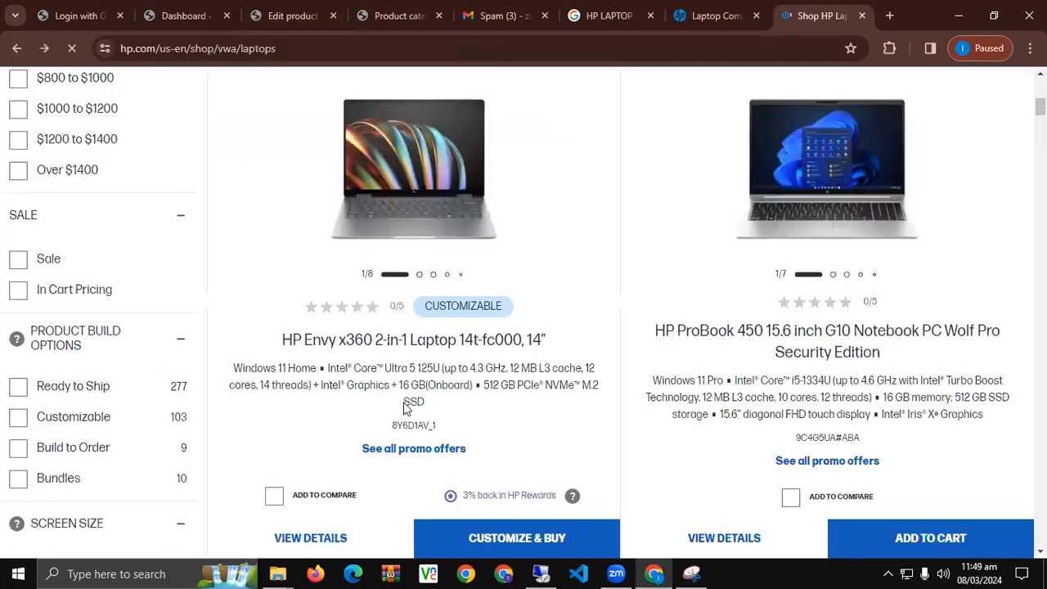
# Select the HP Envy x360's full spec summary line, then return to the WordPress product editor
pyautogui.doubleClick(413, 402)
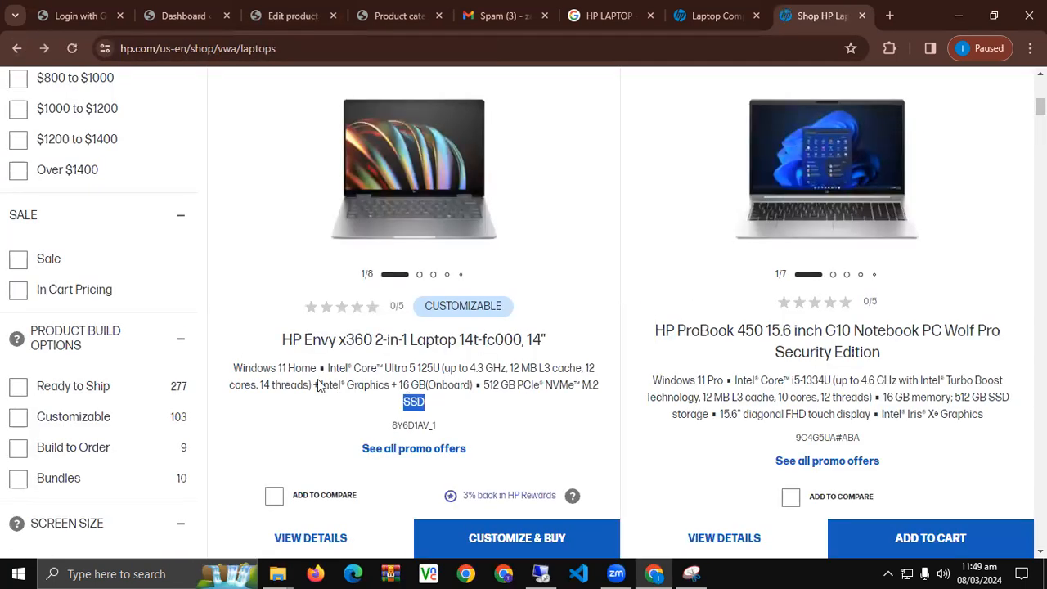
pyautogui.keyDown('shift'); pyautogui.click(242, 365); pyautogui.keyUp('shift')
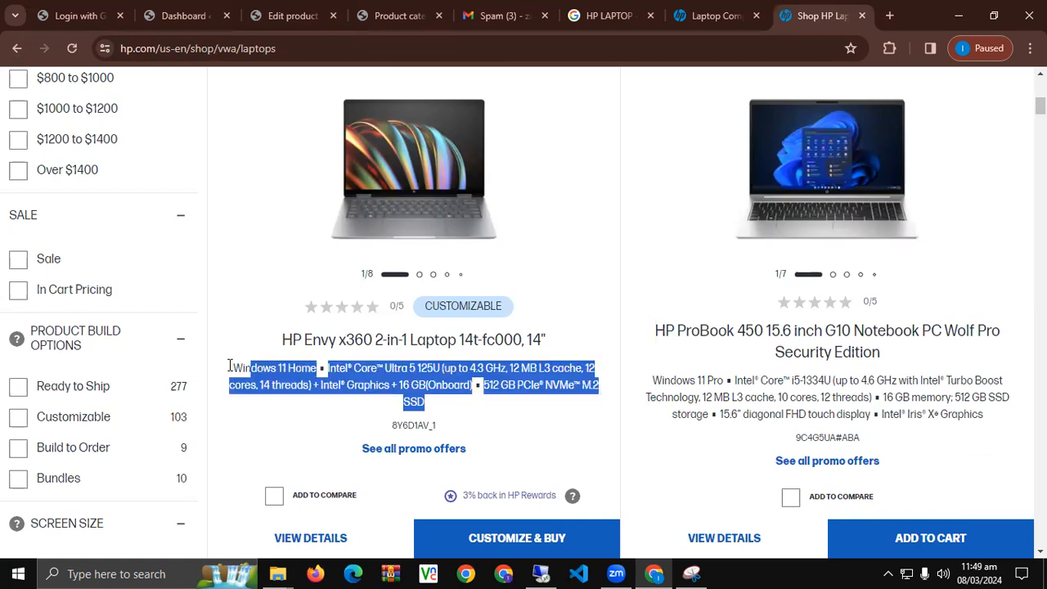
pyautogui.keyDown('shift'); pyautogui.click(227, 366); pyautogui.keyUp('shift')
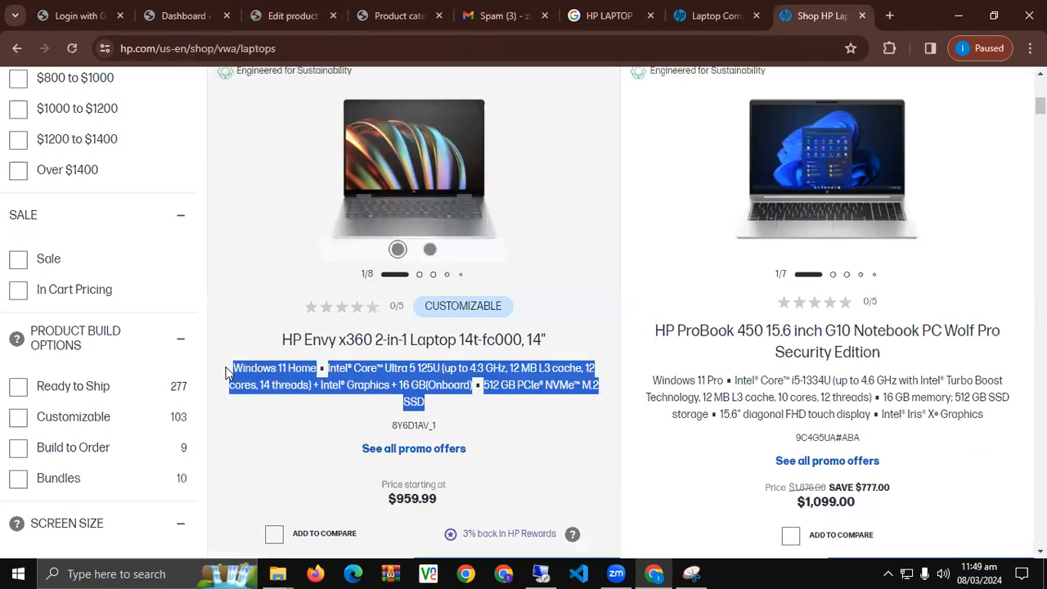
pyautogui.click(409, 12)
pyautogui.click(304, 17)
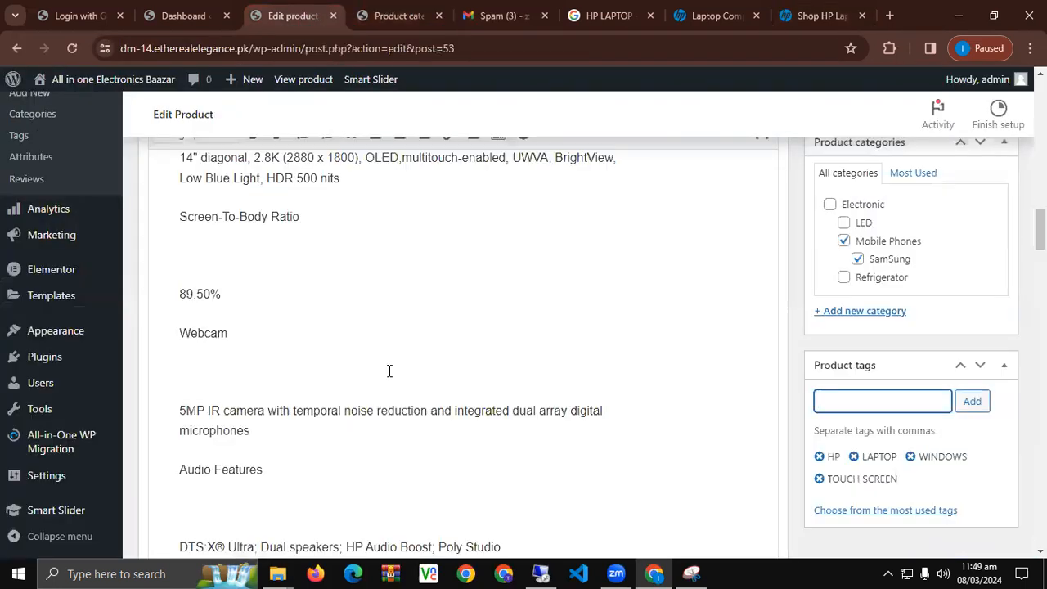
# Replace the short description's camera table with the pasted HP Envy spec summary
pyautogui.scroll(2, 391, 368)
pyautogui.scroll(-15, 407, 384)
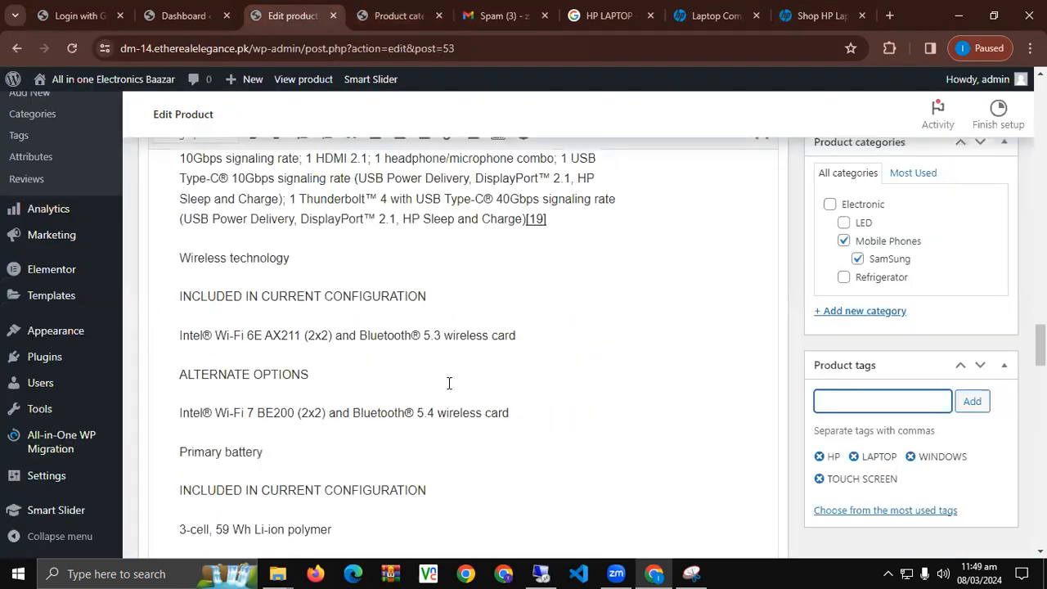
pyautogui.scroll(-5, 433, 385)
pyautogui.scroll(-5, 439, 398)
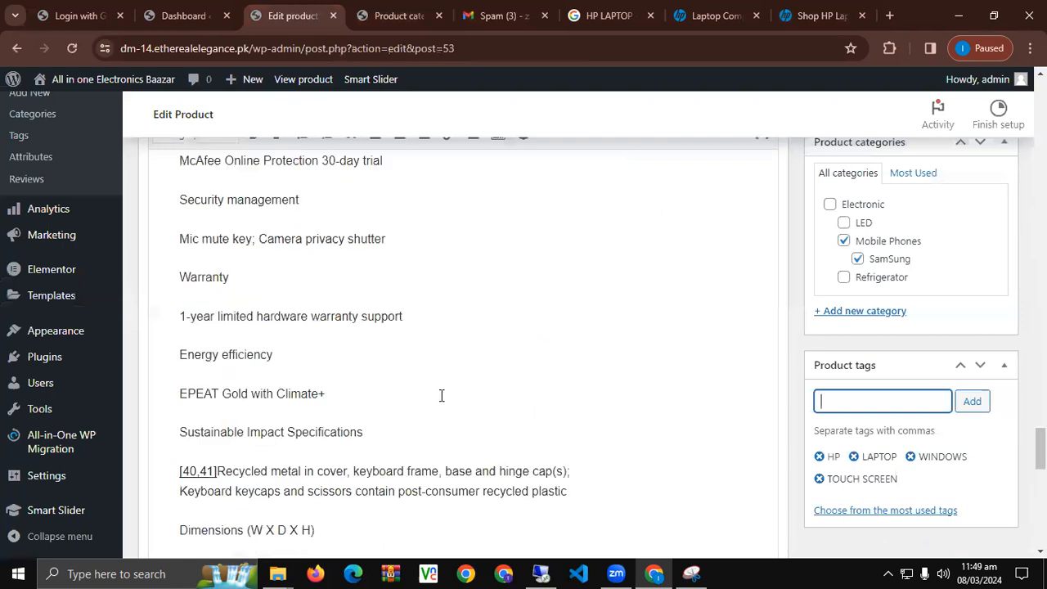
pyautogui.scroll(-10, 441, 399)
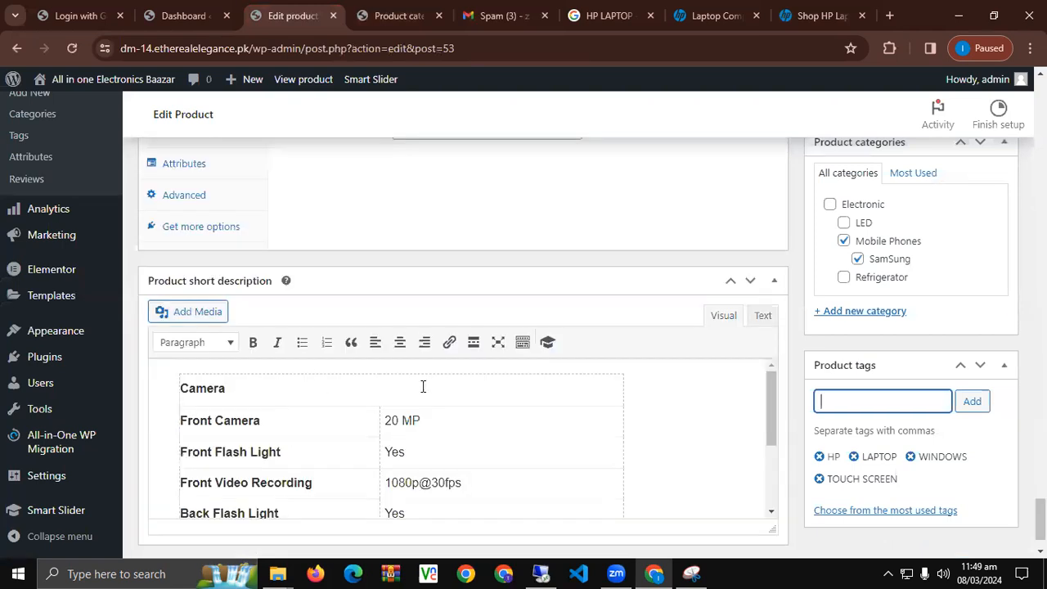
pyautogui.click(327, 376)
pyautogui.scroll(-3, 347, 384)
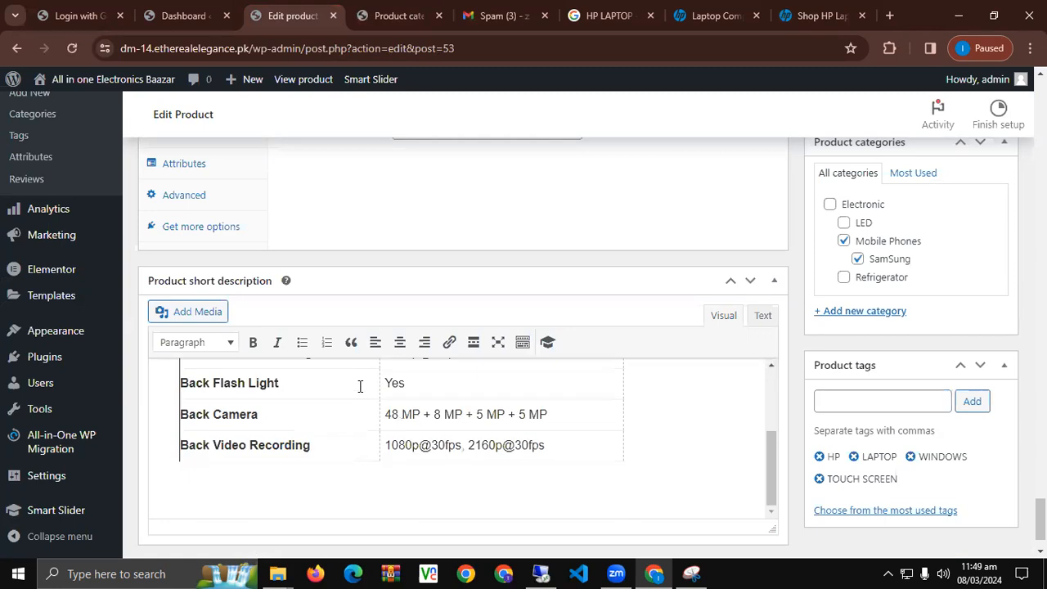
pyautogui.hotkey('ctrl', 'a')
pyautogui.press('BackSpace')
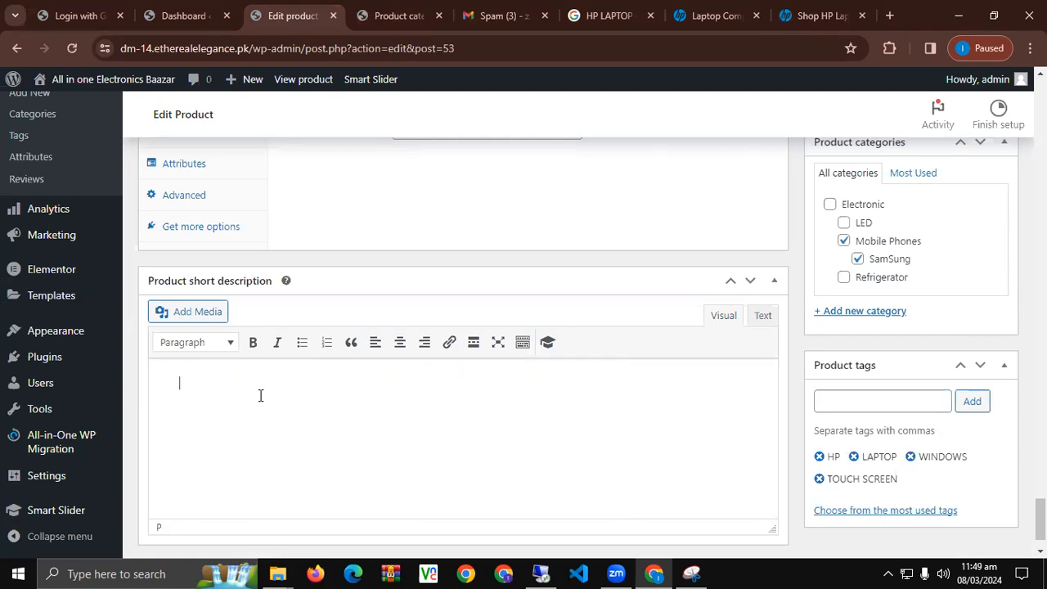
pyautogui.write('Windows 11 HomeIntel® Core™ Ultra 5 125U (up to 4.3 GHz, 12 MB L3 cache, 12 cores, 14 threads) + Intel® Graphics + 16 GB(Onboard)512 GB PCIe® NVMe™ M.2 SSD')
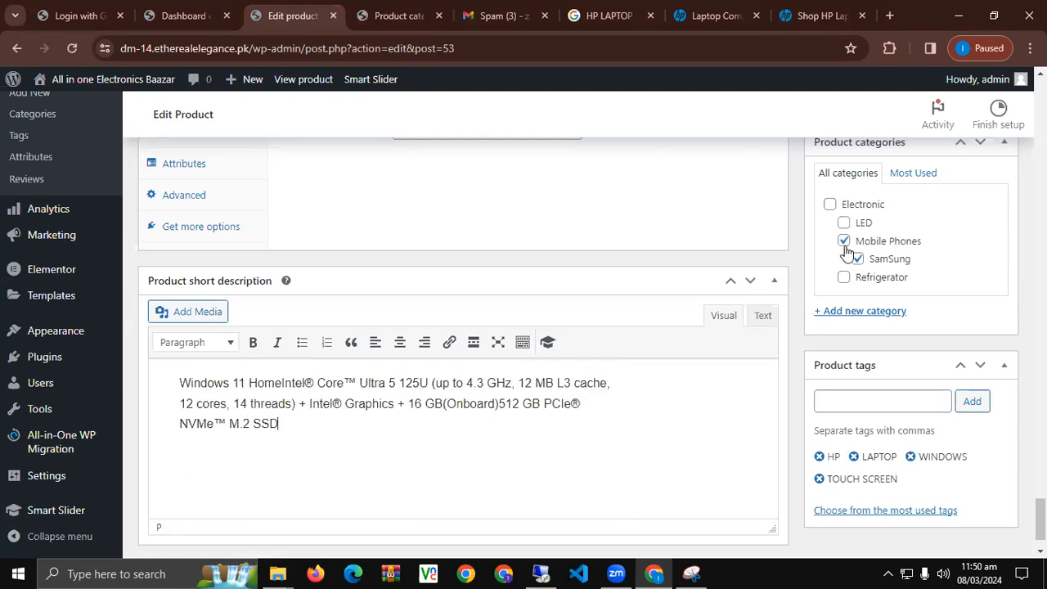
# Uncheck Mobile Phones and SamSung, and add a new LAPTOPS category under Electronic
pyautogui.click(857, 259)
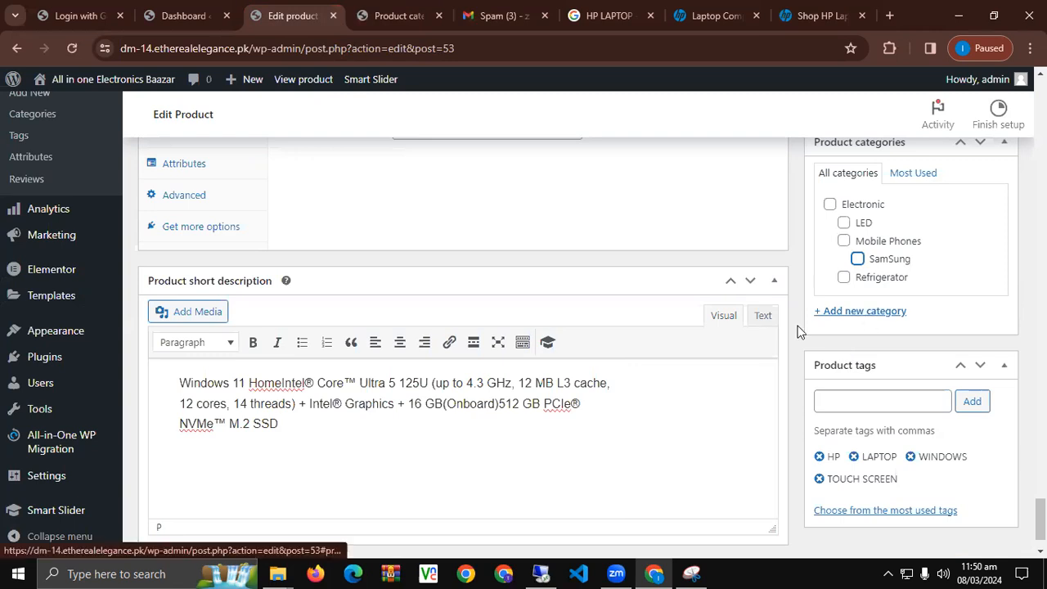
pyautogui.click(860, 311)
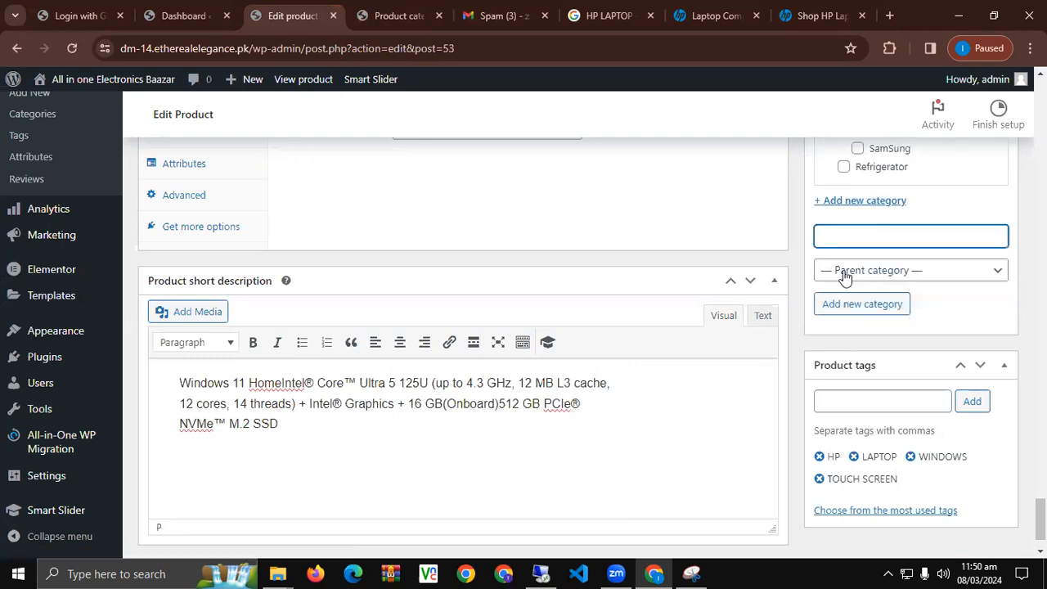
pyautogui.write('LAPTOP')
pyautogui.write('S')
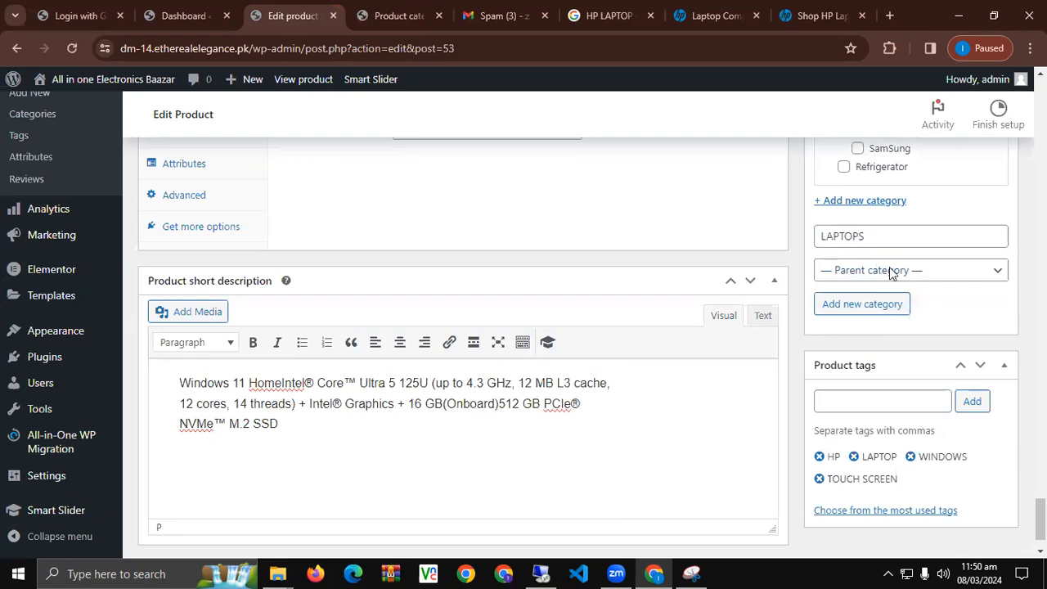
pyautogui.click(888, 267)
pyautogui.click(846, 304)
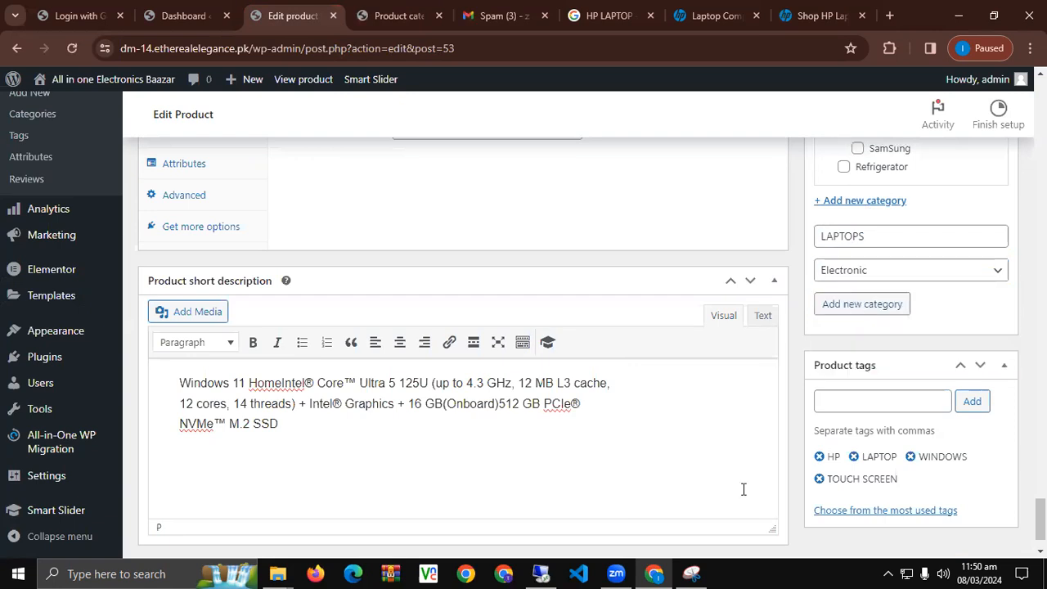
pyautogui.scroll(5, 805, 369)
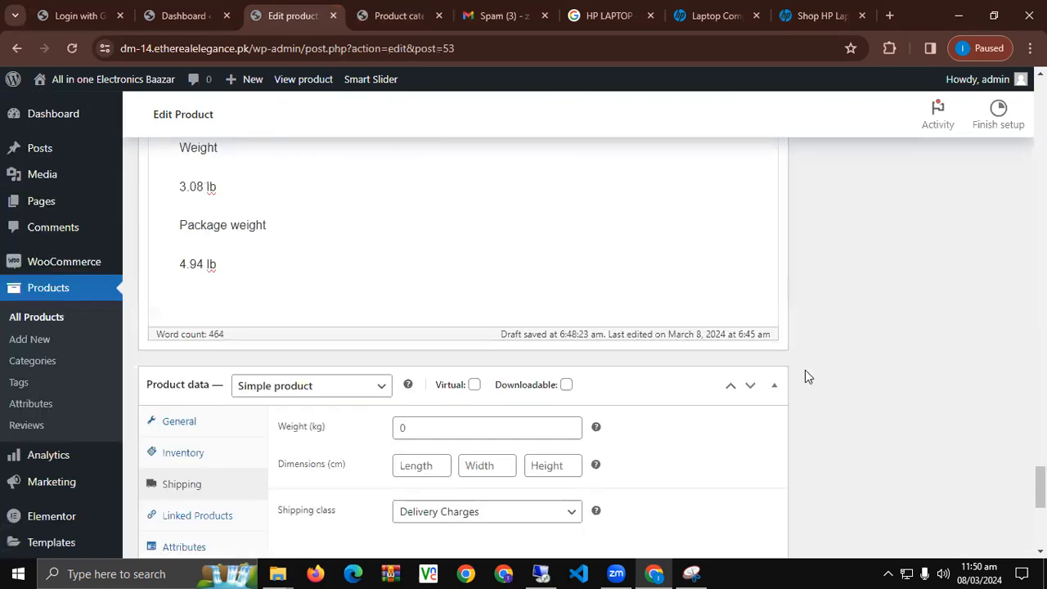
# Publish the HP Envy x360 product
pyautogui.scroll(5, 813, 369)
pyautogui.scroll(15, 1006, 404)
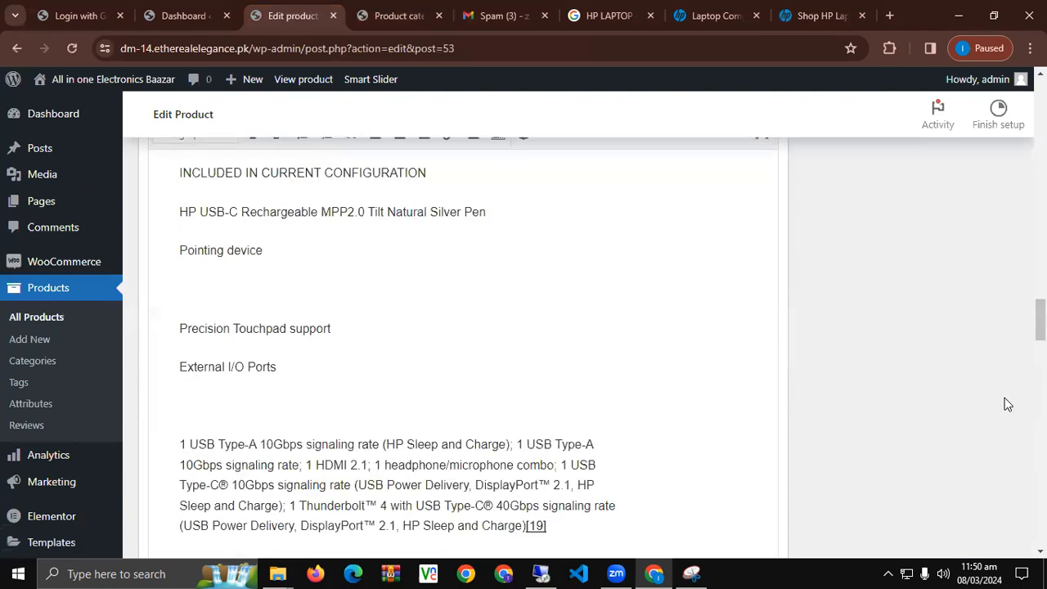
pyautogui.scroll(-5, 1006, 404)
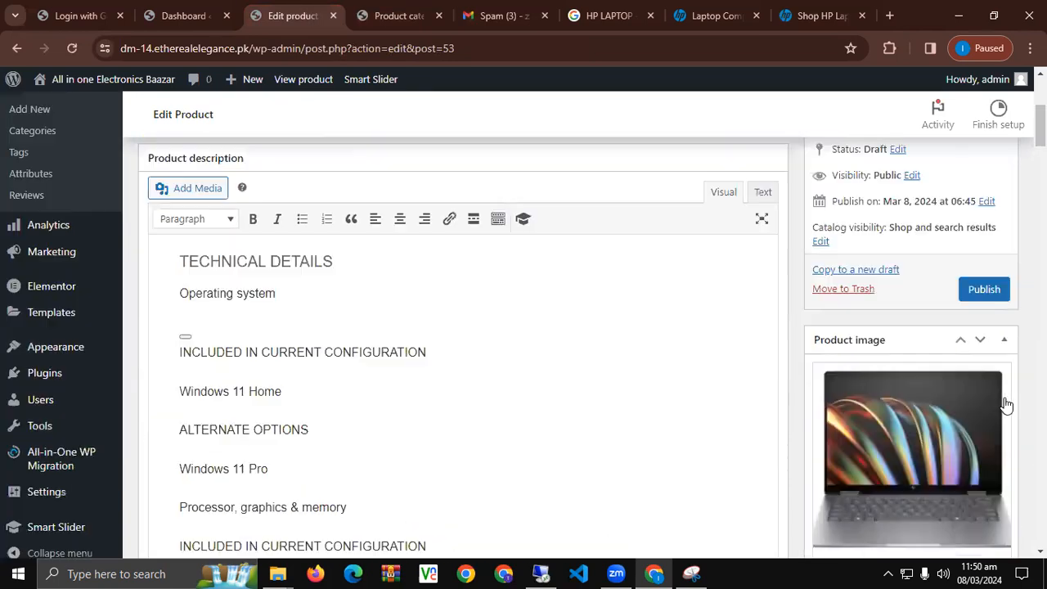
pyautogui.scroll(-2, 938, 399)
pyautogui.scroll(6, 932, 388)
pyautogui.scroll(1, 940, 301)
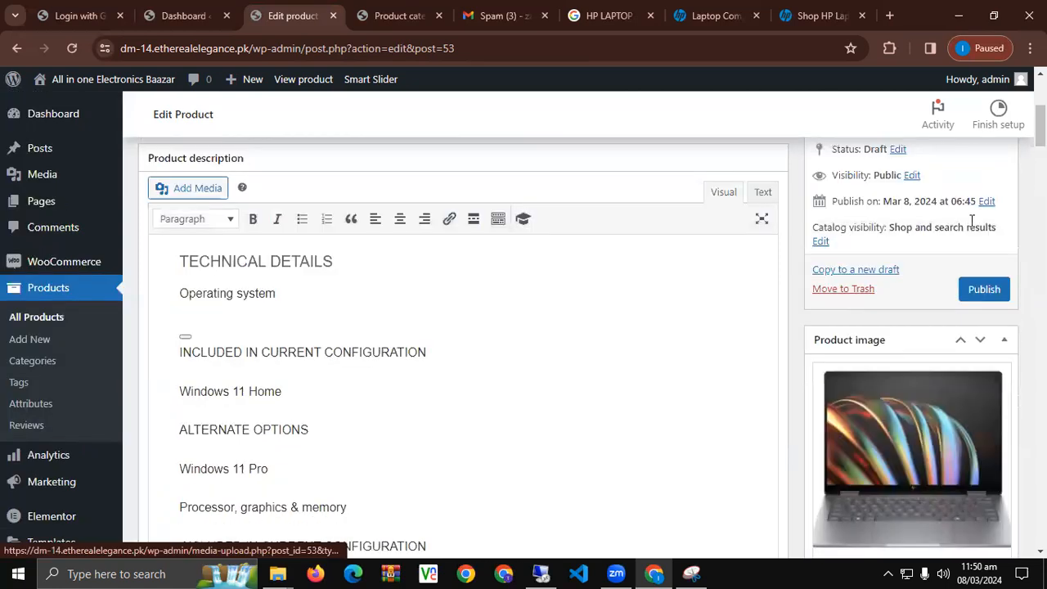
pyautogui.click(971, 292)
pyautogui.scroll(4, 590, 373)
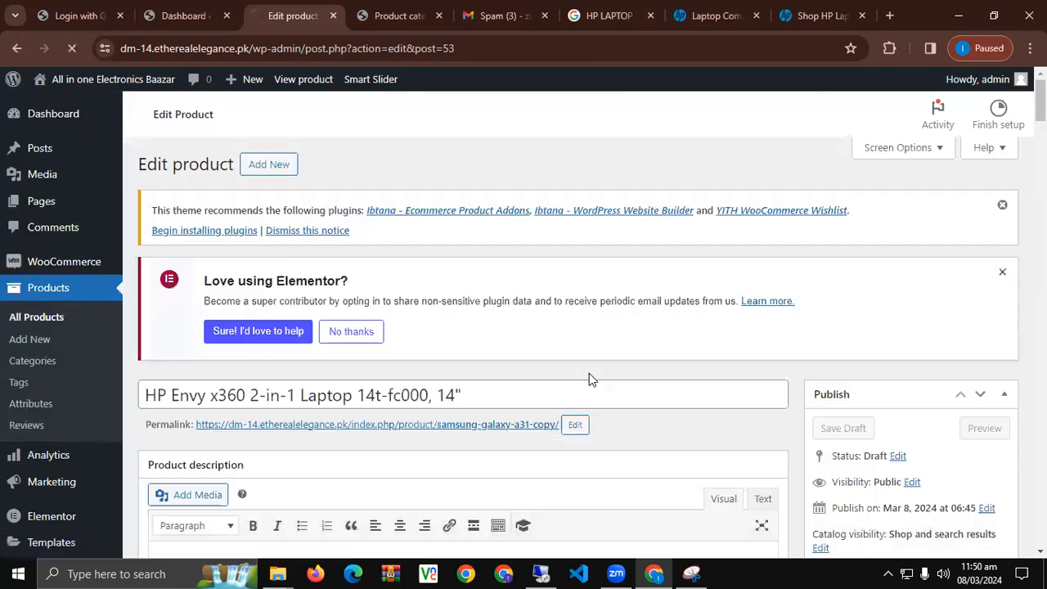
pyautogui.scroll(-10, 592, 374)
pyautogui.scroll(-10, 593, 373)
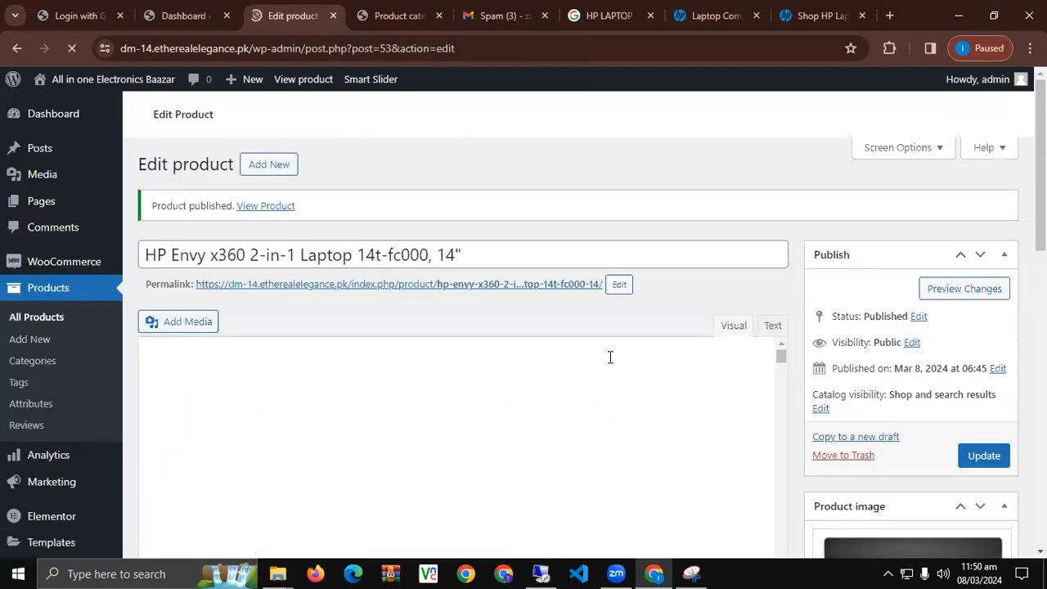
pyautogui.scroll(-5, 615, 360)
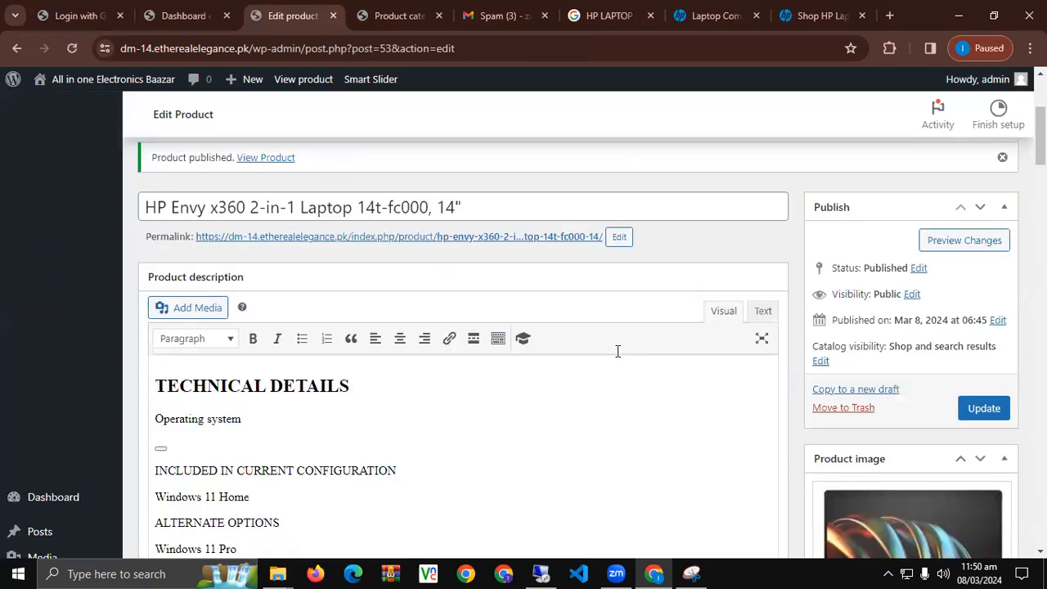
# Check the HP laptops shop page, then change the regular price from 35000 to 25
pyautogui.hotkey('ctrl', '9')
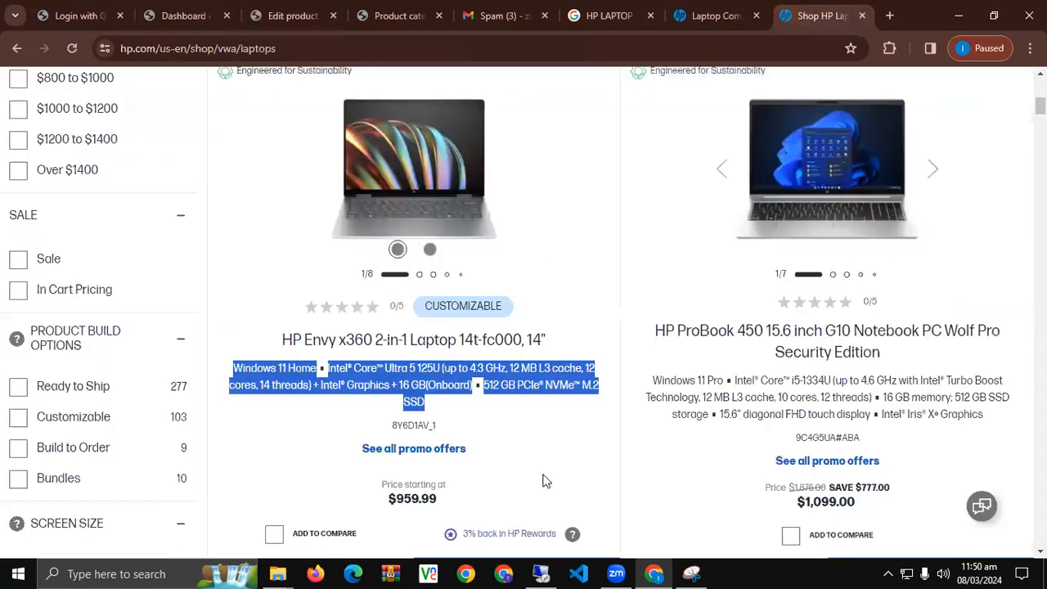
pyautogui.click(270, 10)
pyautogui.scroll(-3, 440, 379)
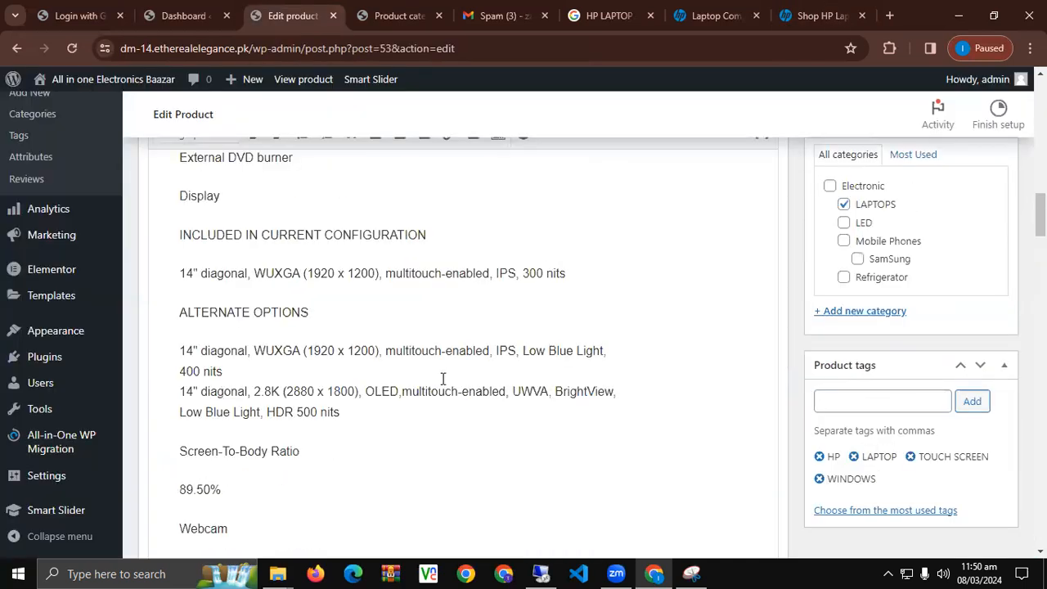
pyautogui.scroll(-5, 434, 368)
pyautogui.scroll(-5, 424, 352)
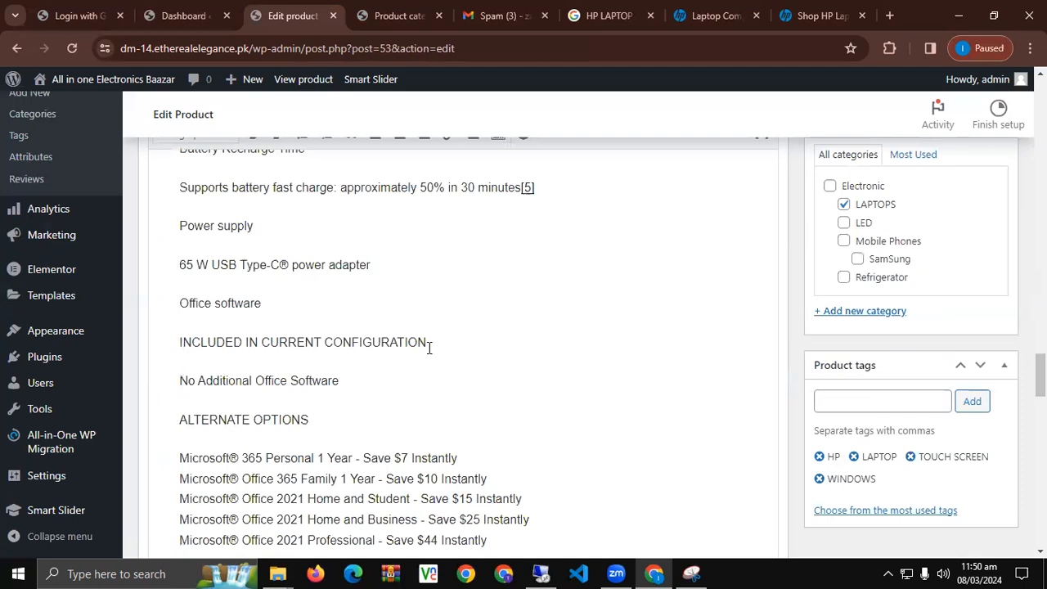
pyautogui.scroll(-10, 429, 347)
pyautogui.scroll(-5, 430, 349)
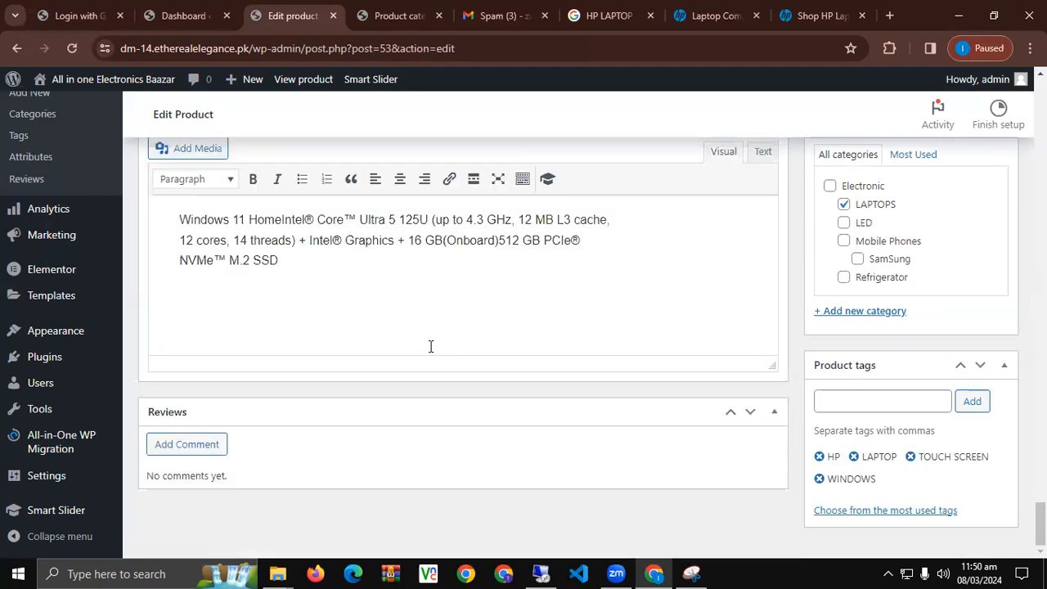
pyautogui.scroll(5, 431, 346)
pyautogui.doubleClick(433, 345)
pyautogui.write('250000')
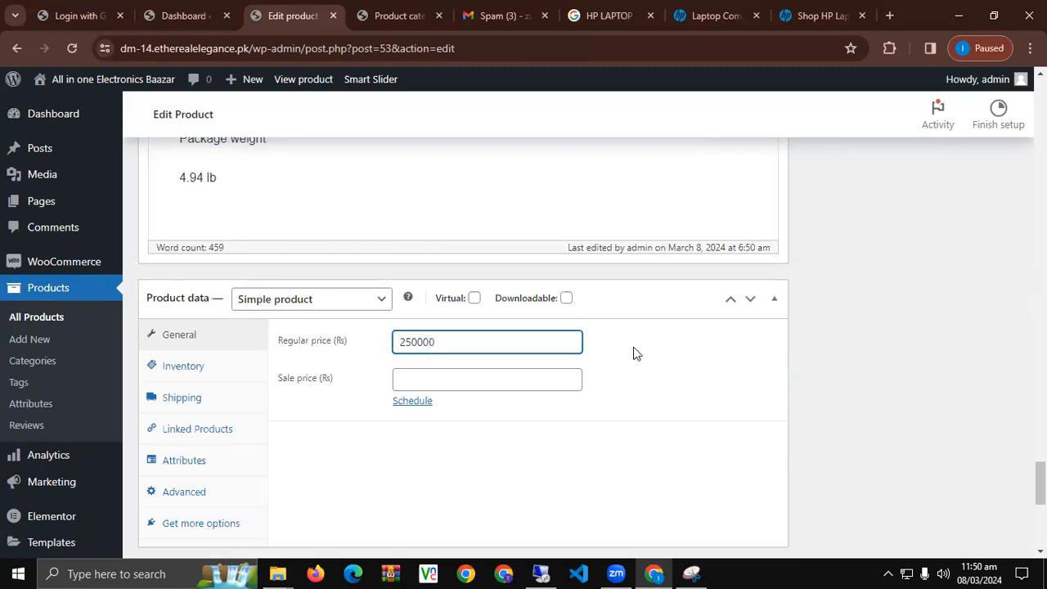
# Update the HP Envy x360 product to save the price change
pyautogui.scroll(20, 901, 347)
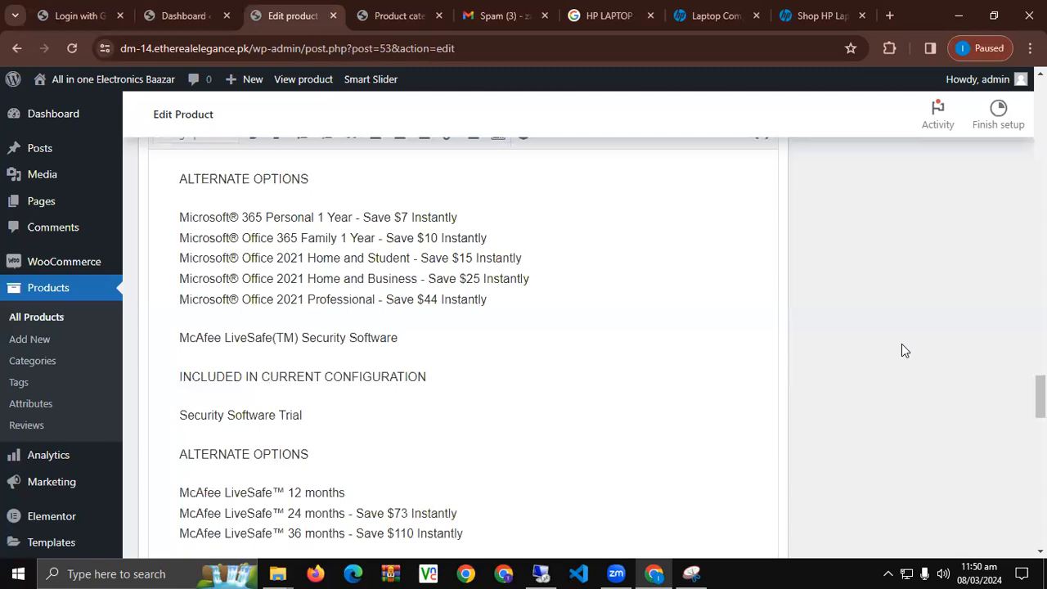
pyautogui.scroll(15, 901, 350)
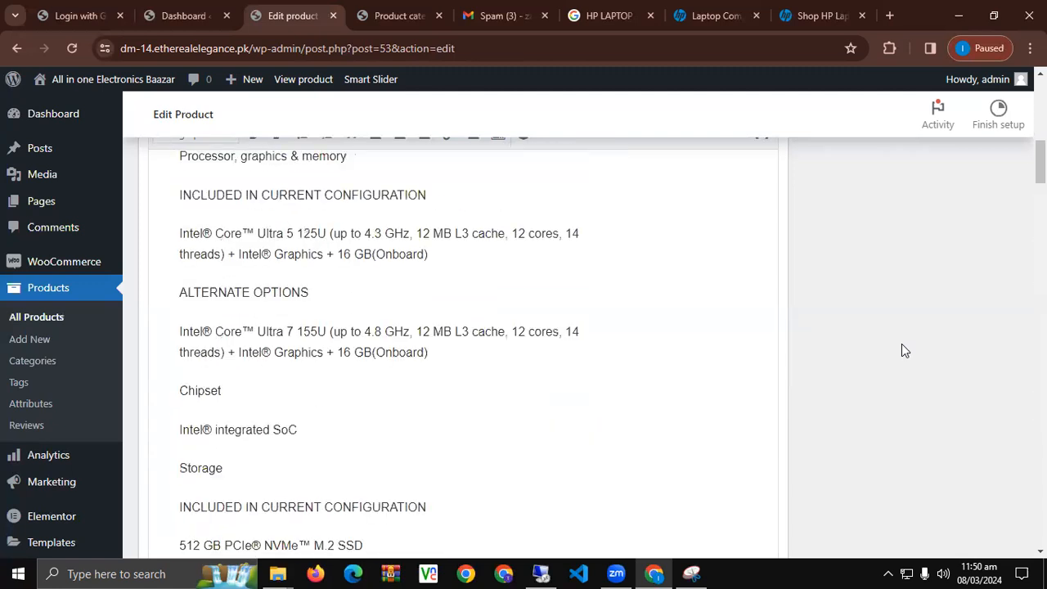
pyautogui.scroll(-7, 882, 377)
pyautogui.scroll(5, 881, 376)
pyautogui.scroll(-5, 883, 367)
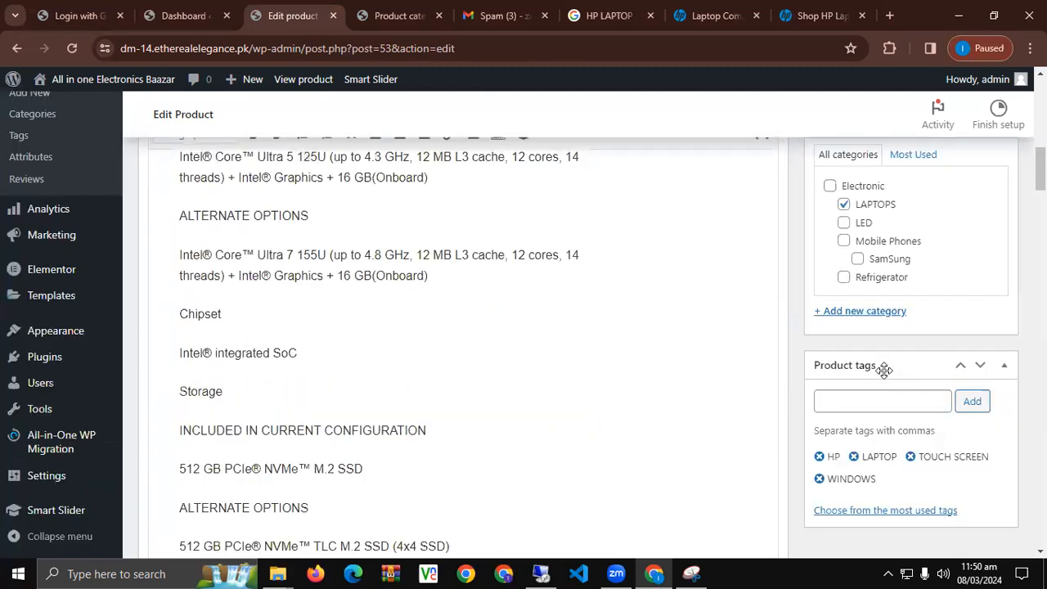
pyautogui.scroll(8, 885, 368)
pyautogui.click(981, 397)
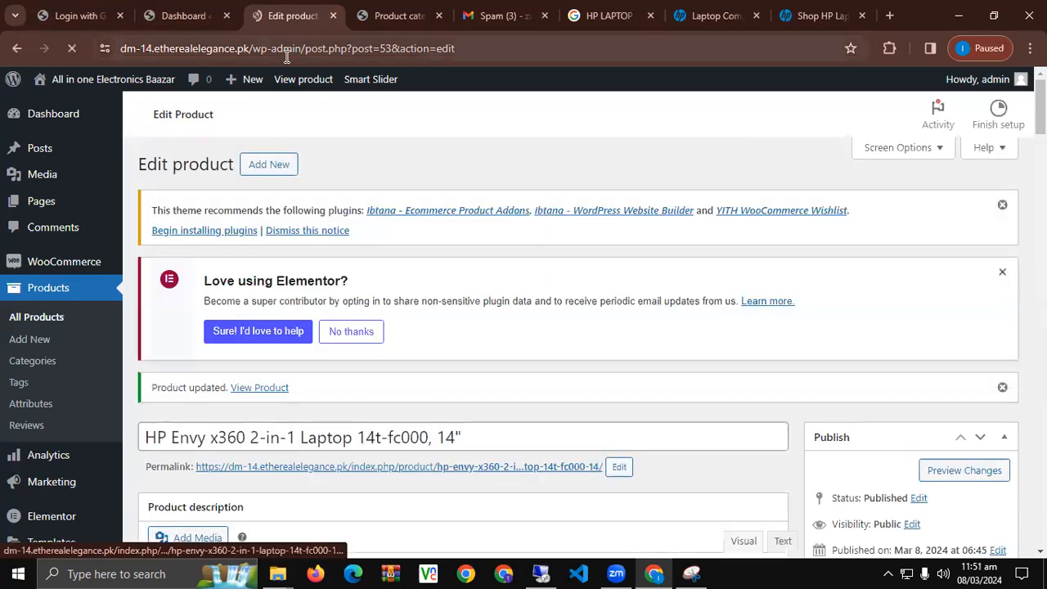
# Close the finished product editor and open All Products in a new tab
pyautogui.click(333, 15)
pyautogui.click(210, 15)
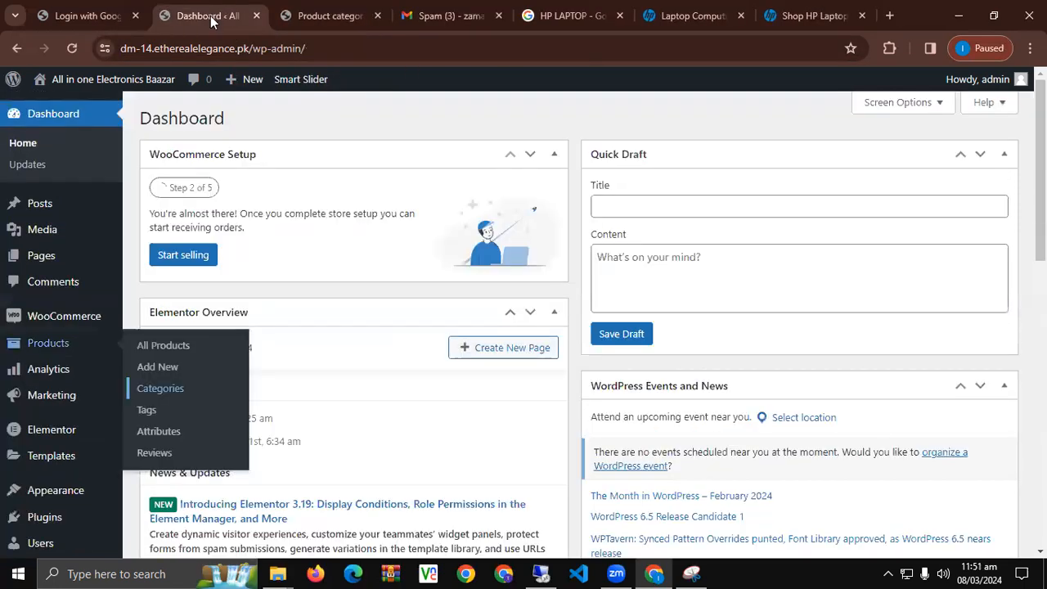
pyautogui.click(329, 16)
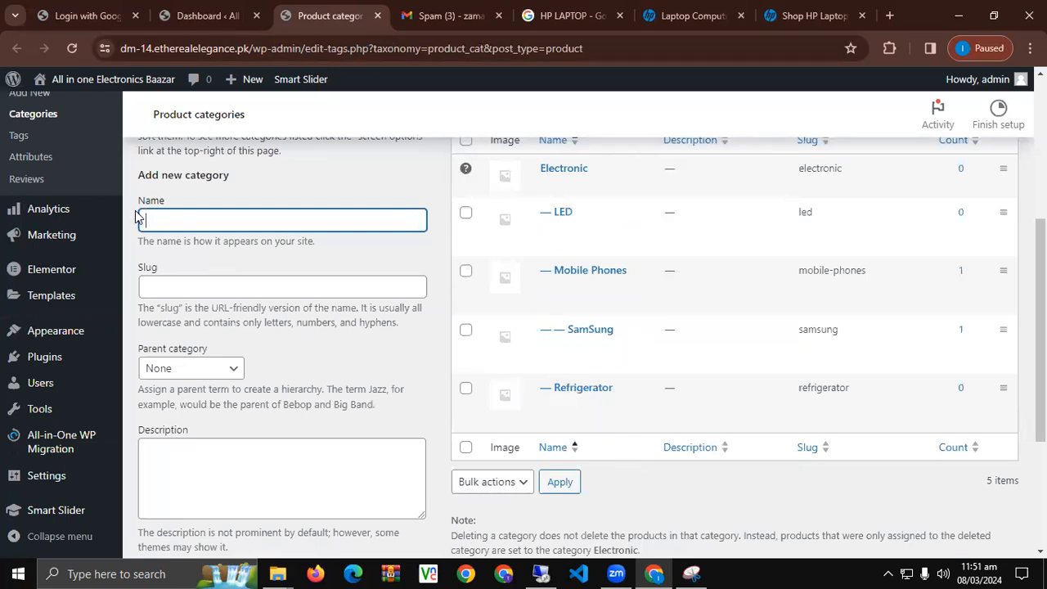
pyautogui.scroll(2, 30, 309)
pyautogui.click(59, 314)
pyautogui.keyDown('ctrl'); pyautogui.click(58, 314); pyautogui.keyUp('ctrl')
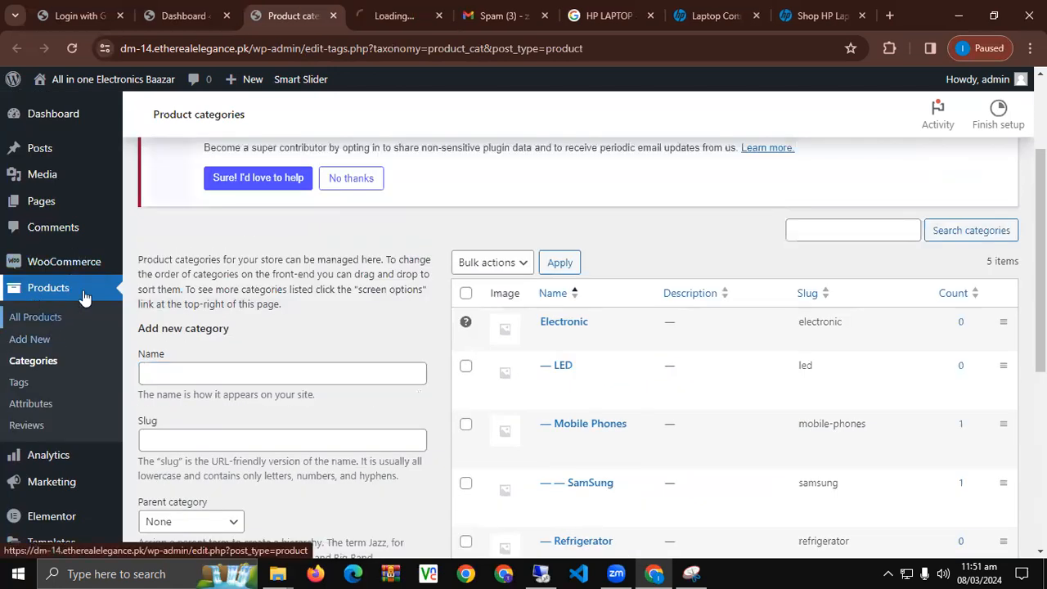
pyautogui.click(379, 17)
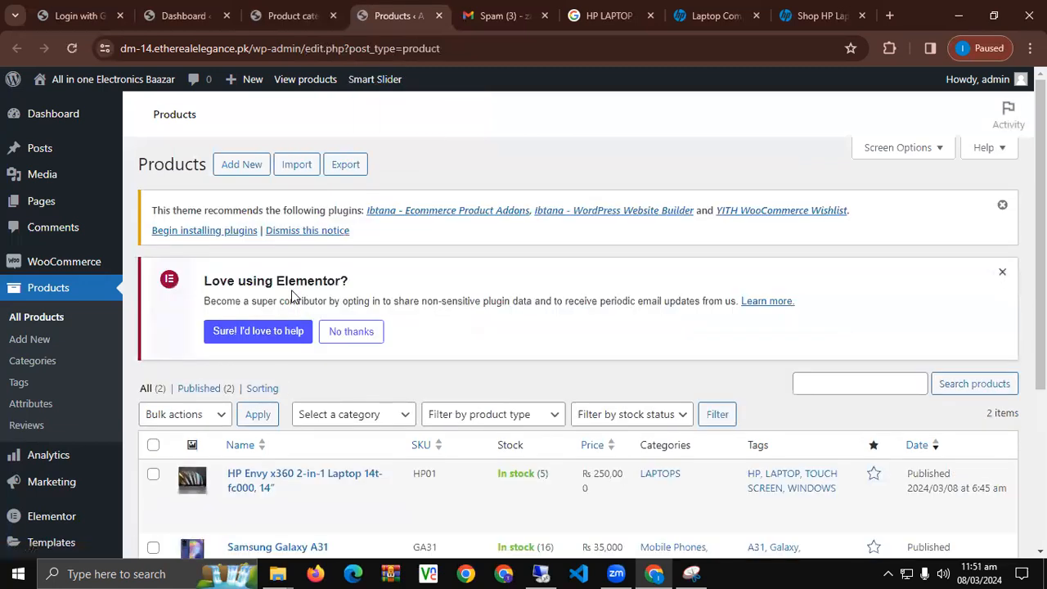
# Duplicate the HP Envy x360 laptop product as a draft
pyautogui.scroll(-3, 278, 344)
pyautogui.moveTo(252, 288)
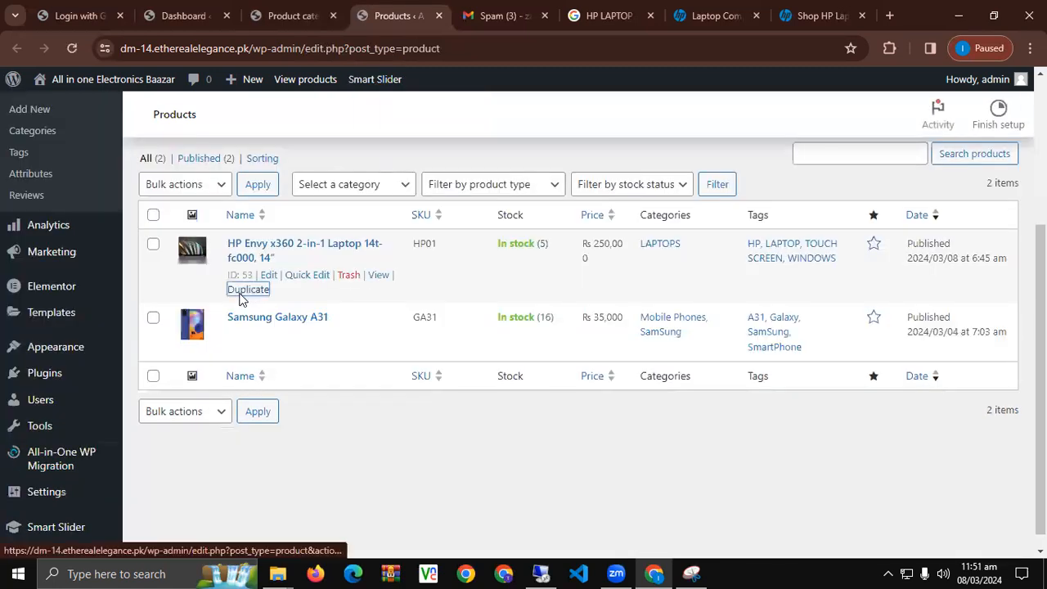
pyautogui.click(242, 291)
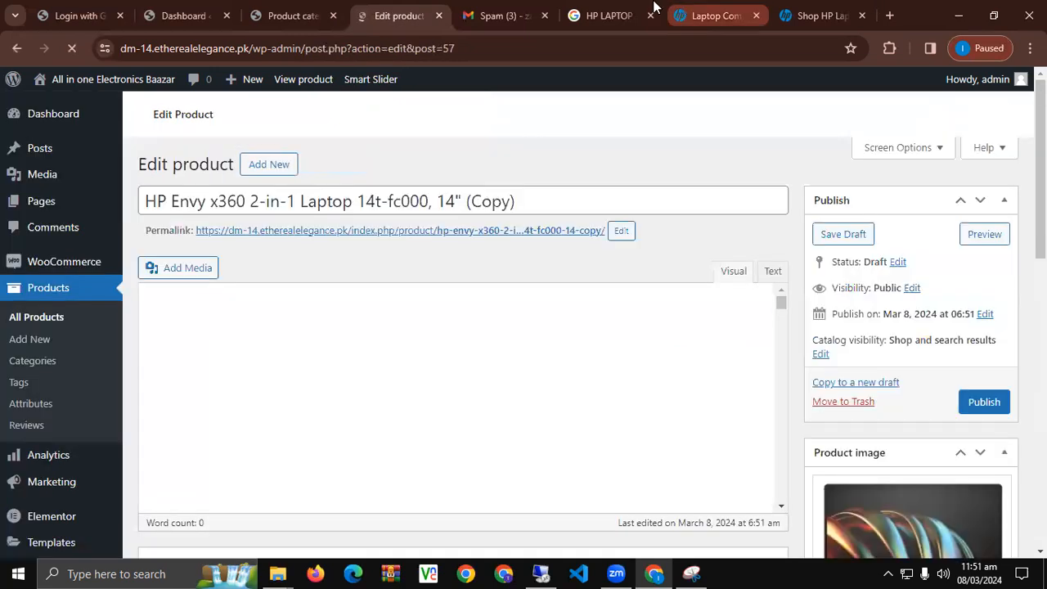
pyautogui.click(609, 16)
# Search Google for 'SAMSUNG LED' and open Samsung's Shop TVs result in a new tab
pyautogui.click(311, 102)
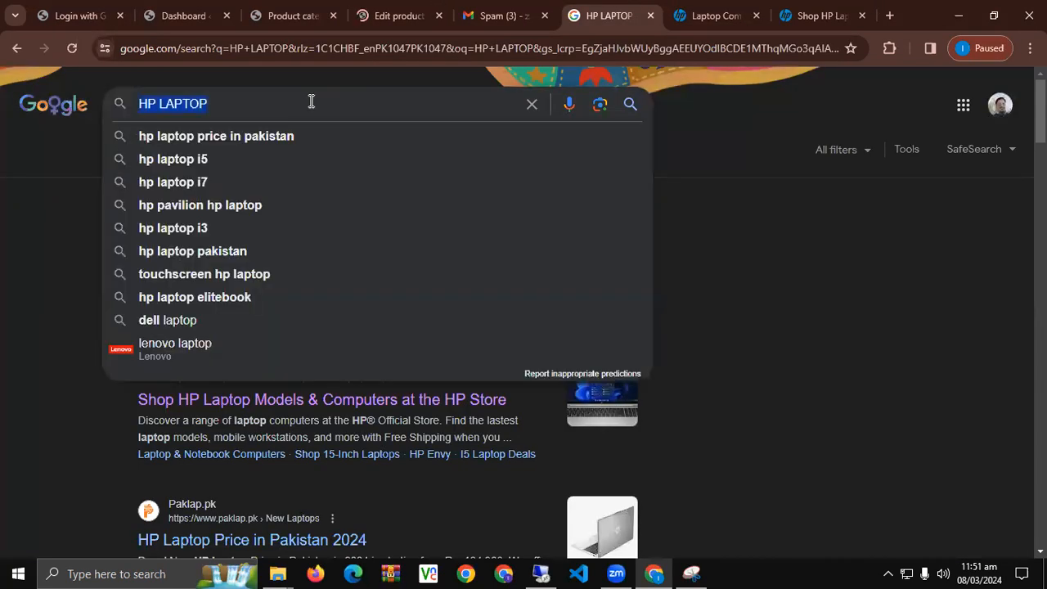
pyautogui.write('SAMSUNG ')
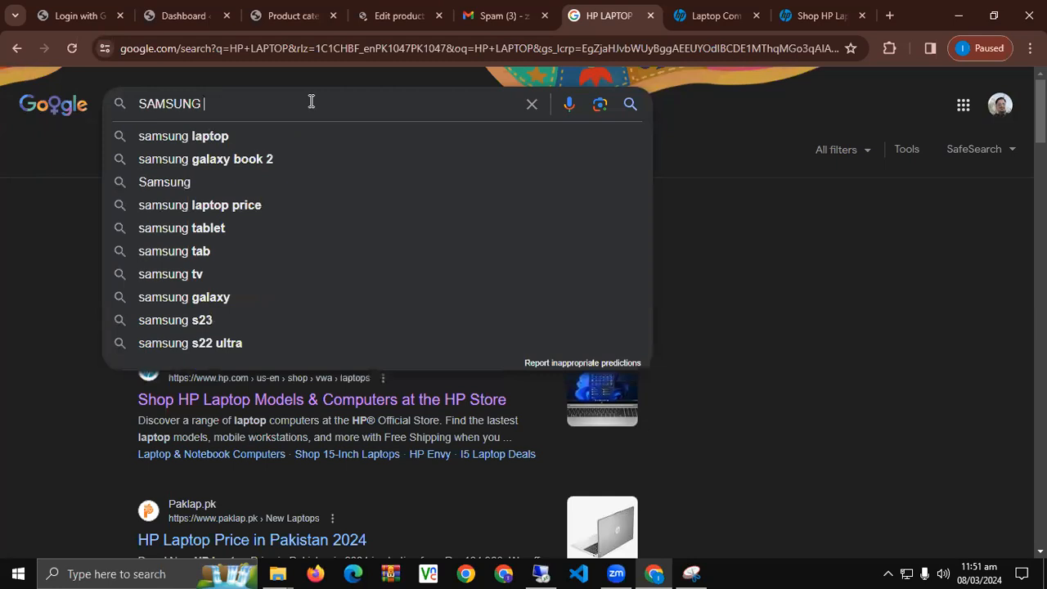
pyautogui.write('LED')
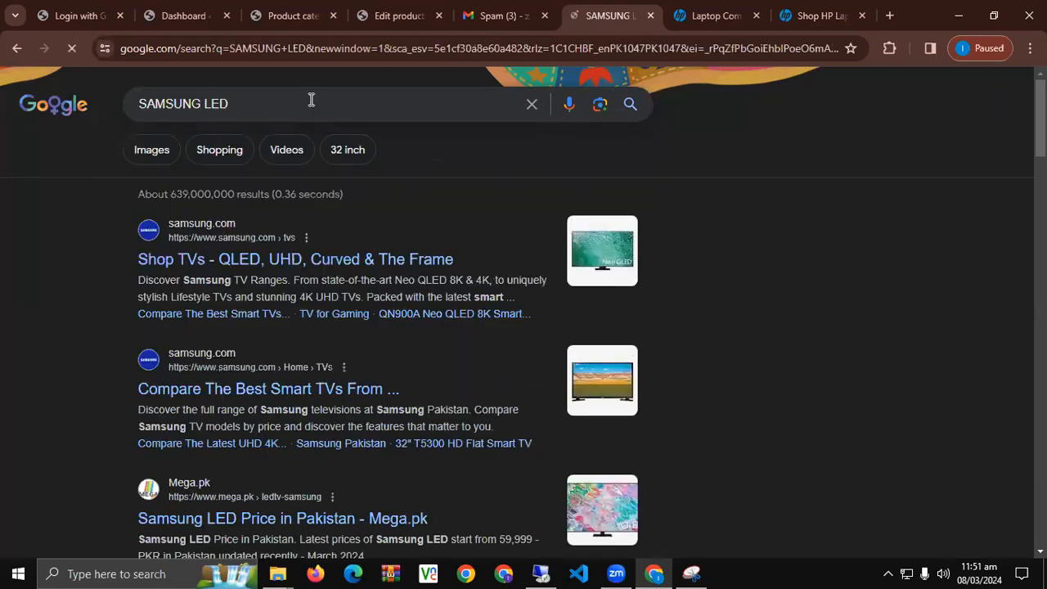
pyautogui.scroll(-1, 311, 99)
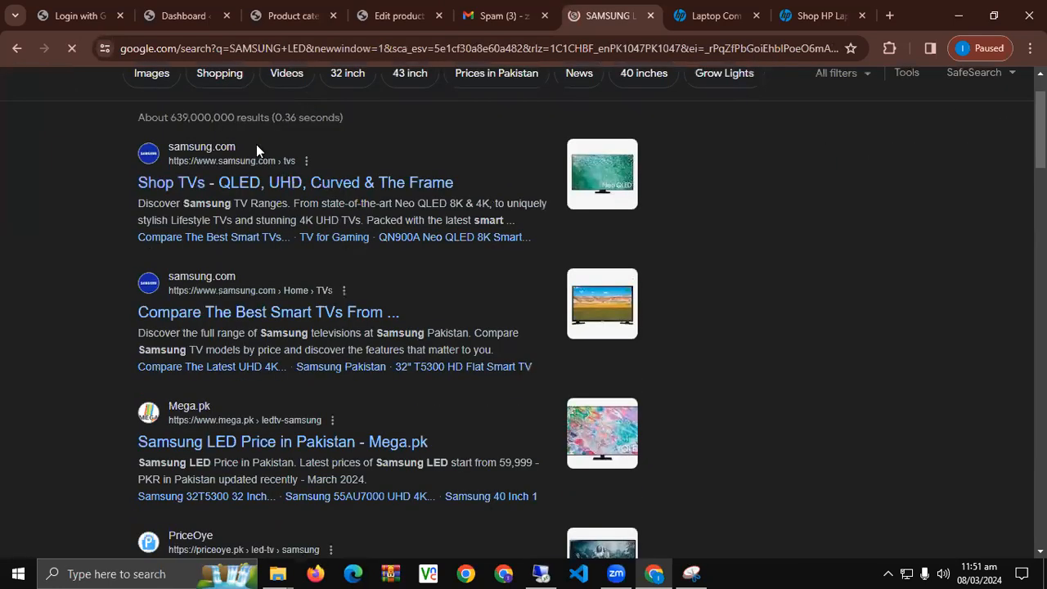
pyautogui.middleClick(262, 182)
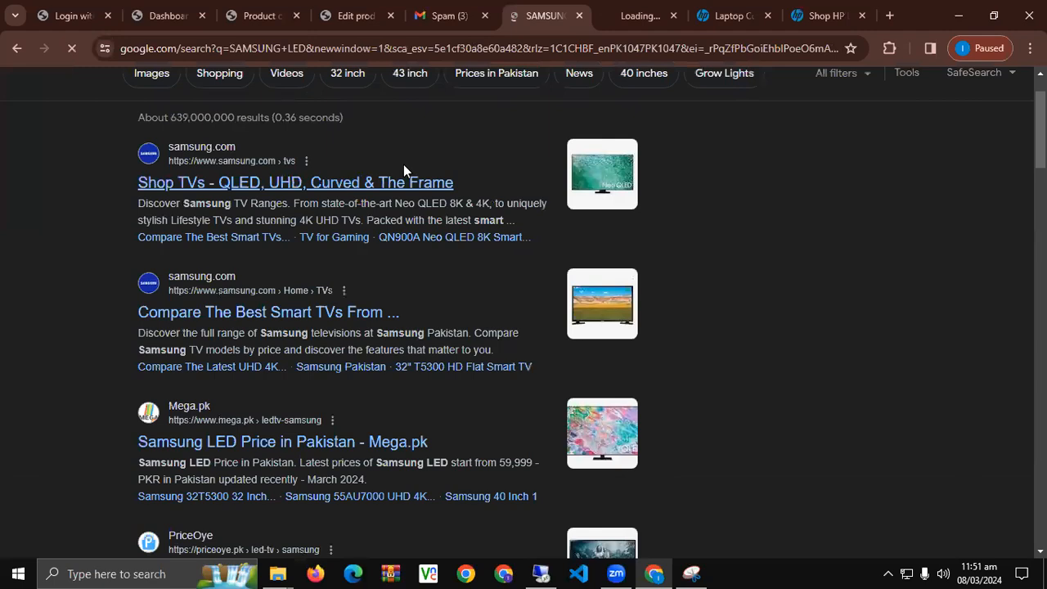
# Close the Gmail spam tab and open the 4K TVs range on Samsung's Shop TVs page
pyautogui.click(364, 8)
pyautogui.click(445, 16)
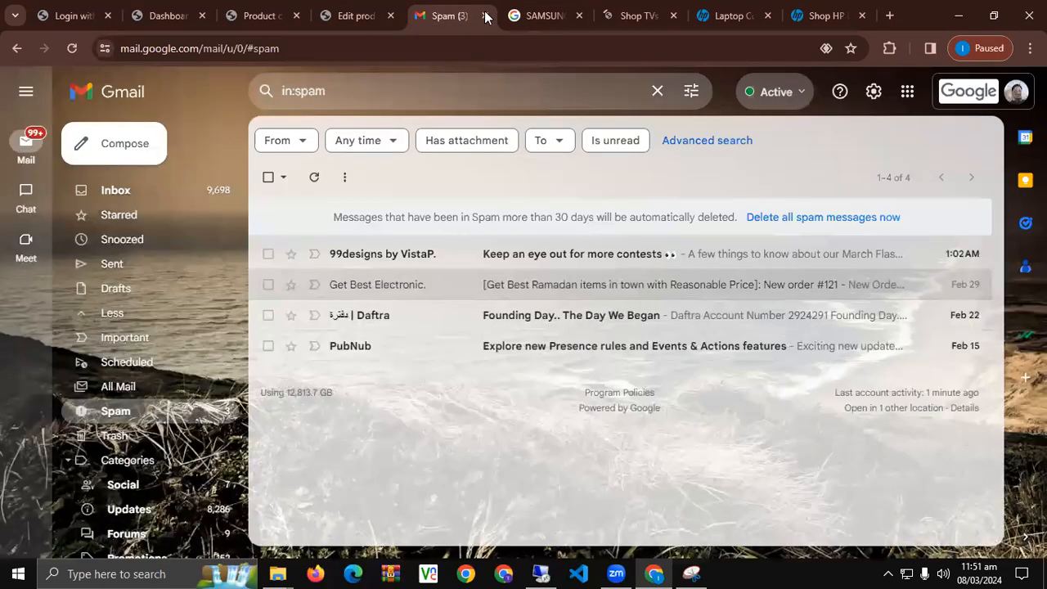
pyautogui.click(485, 17)
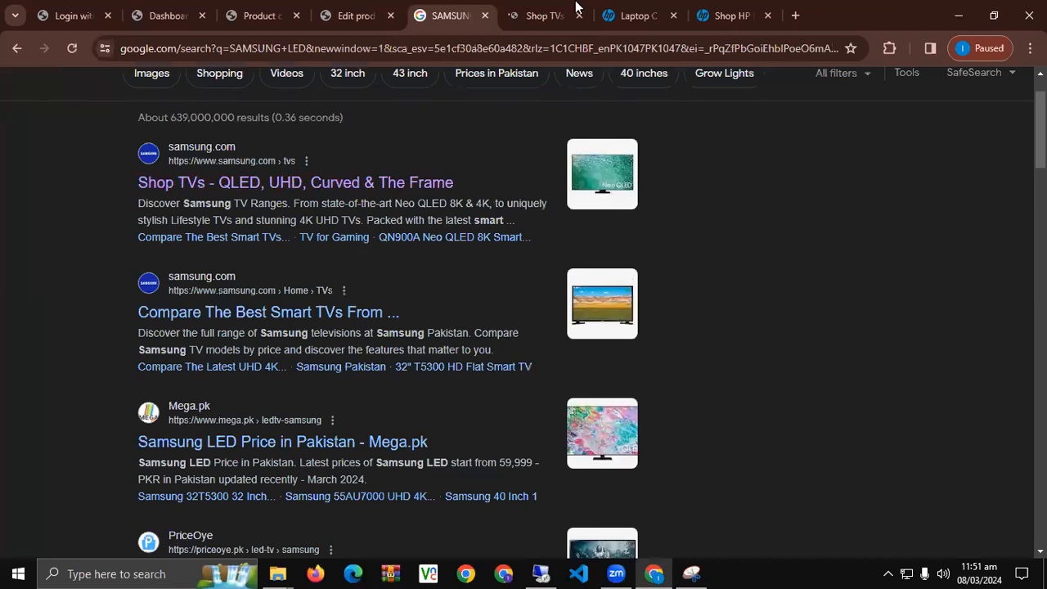
pyautogui.click(528, 17)
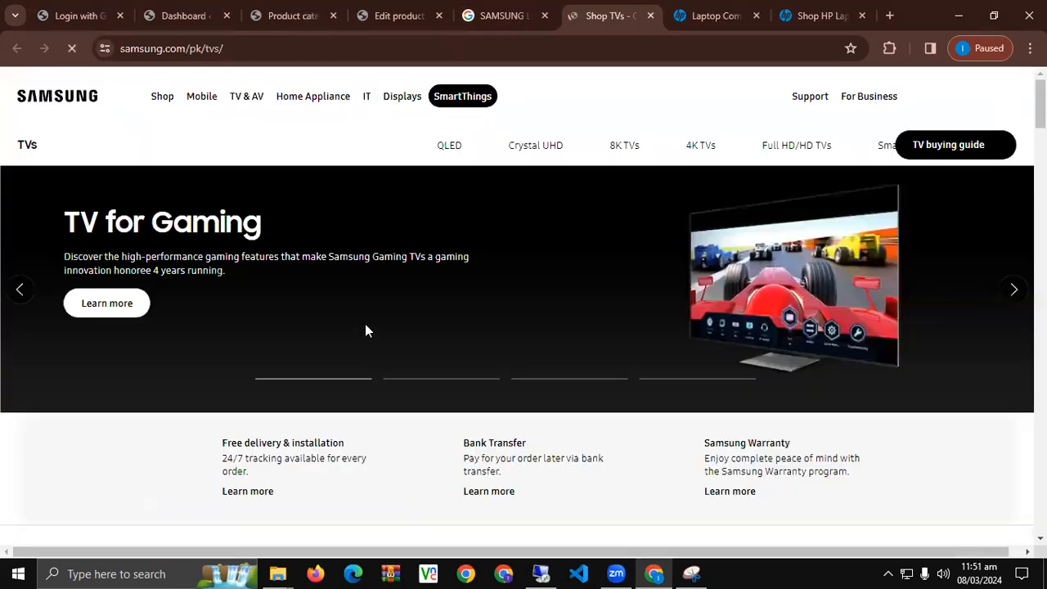
pyautogui.scroll(-3, 365, 330)
pyautogui.scroll(-2, 366, 325)
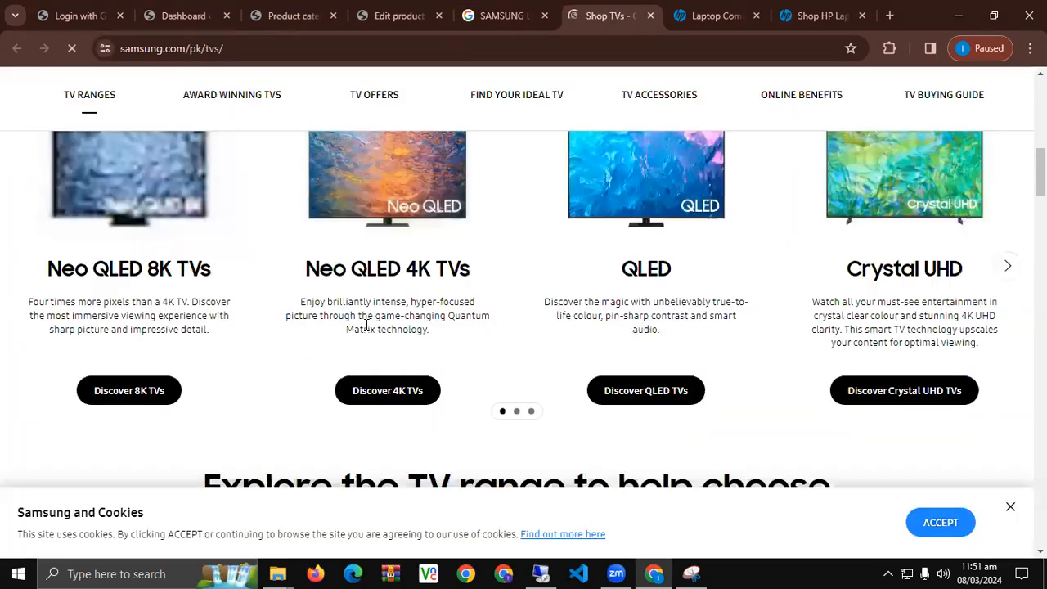
pyautogui.scroll(1, 368, 319)
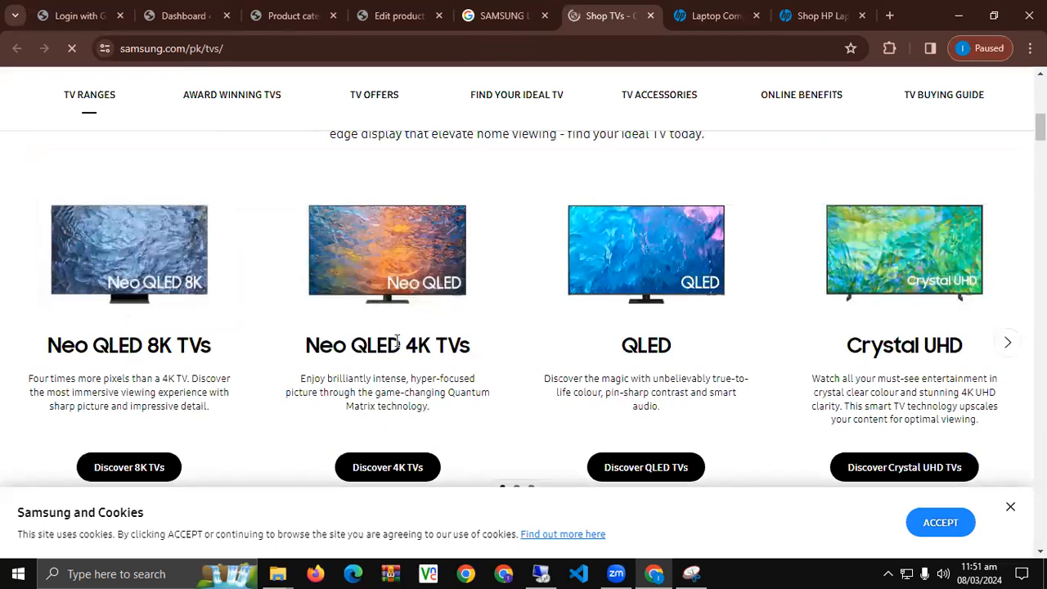
pyautogui.scroll(-2, 390, 269)
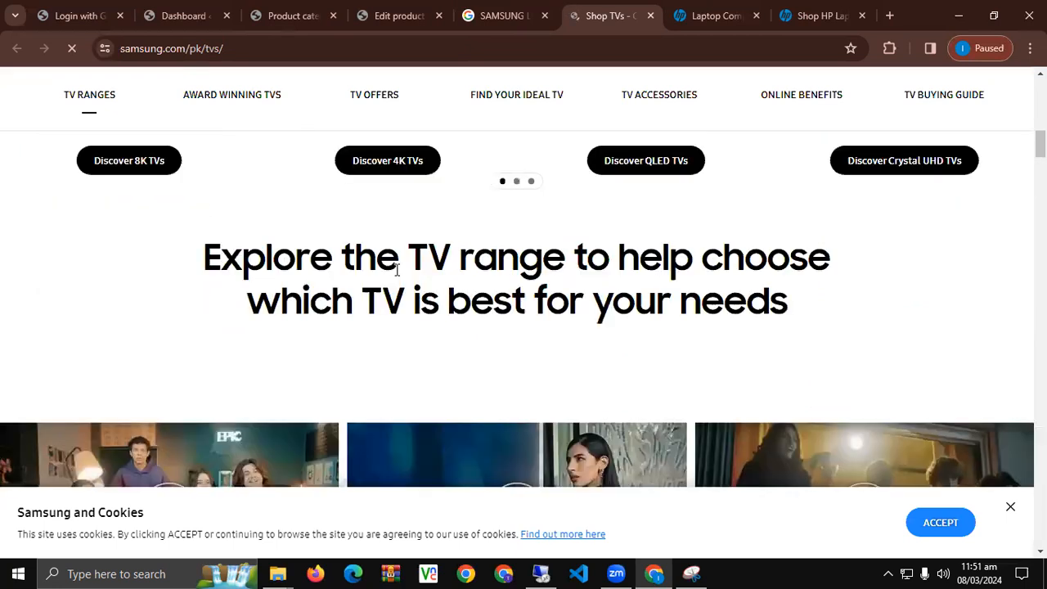
pyautogui.scroll(2, 393, 273)
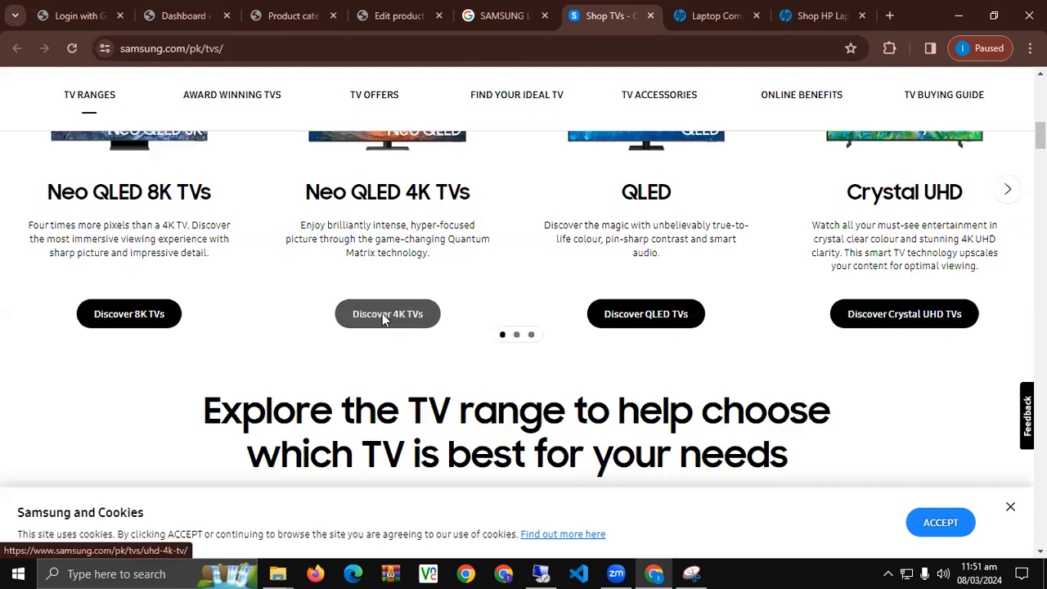
pyautogui.click(384, 319)
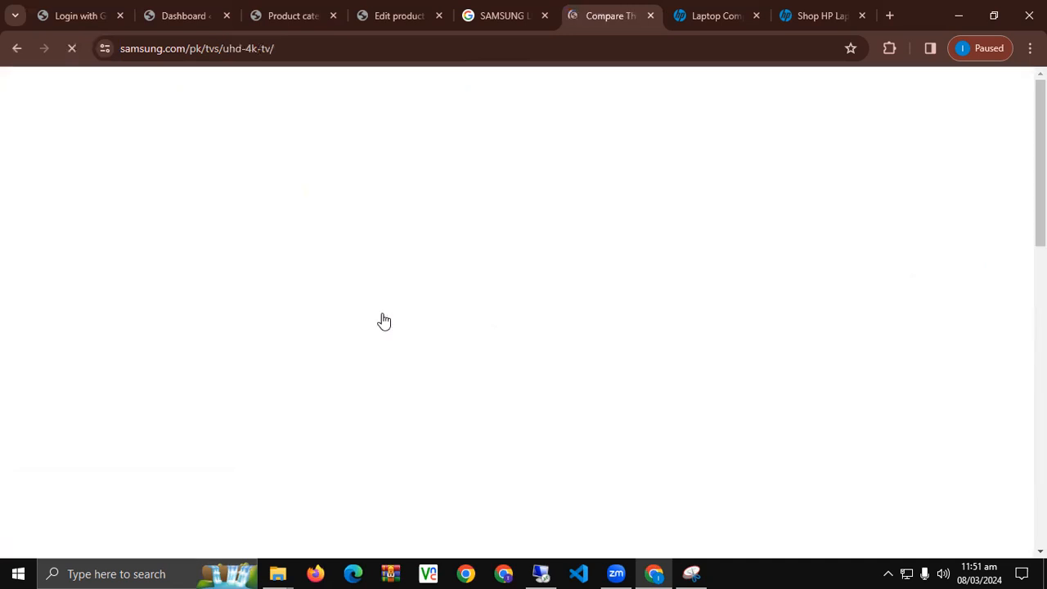
# Open the 43" Crystal UHD 4K CU7000 product page from Samsung's 4K TVs range
pyautogui.scroll(-3, 384, 320)
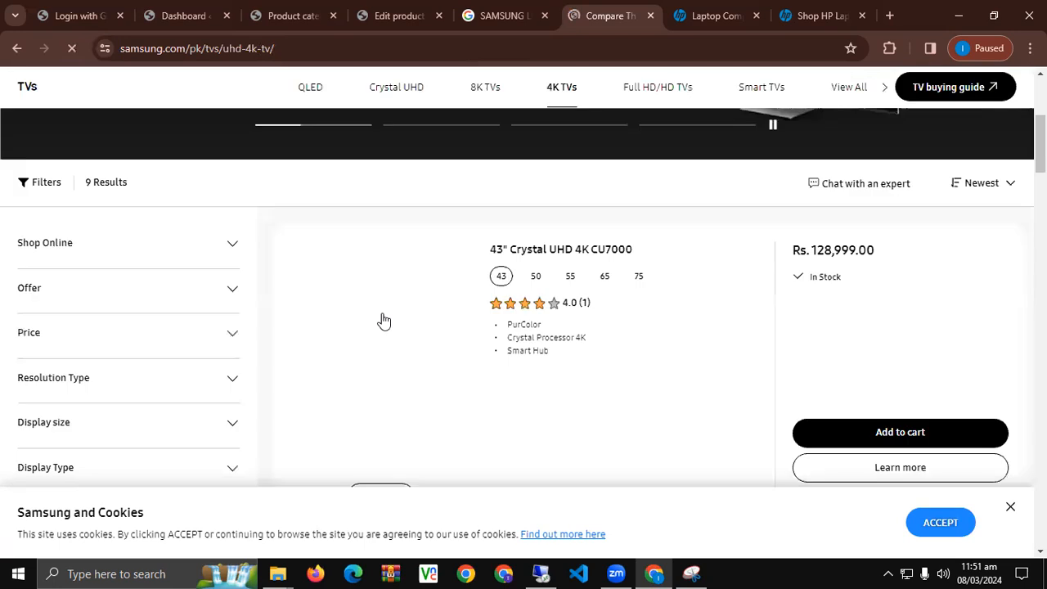
pyautogui.scroll(1, 439, 296)
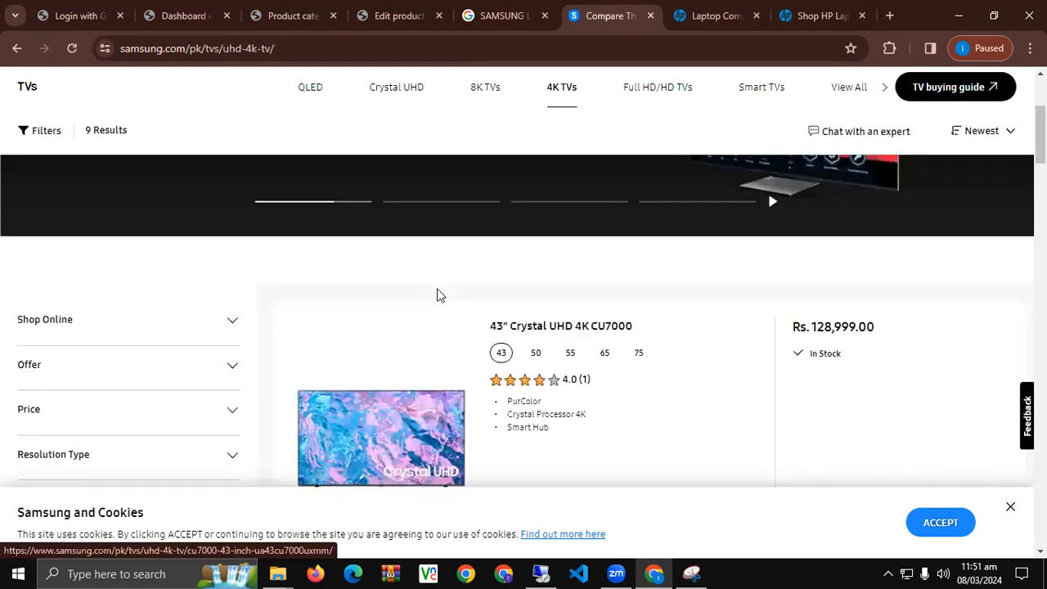
pyautogui.scroll(-3, 515, 322)
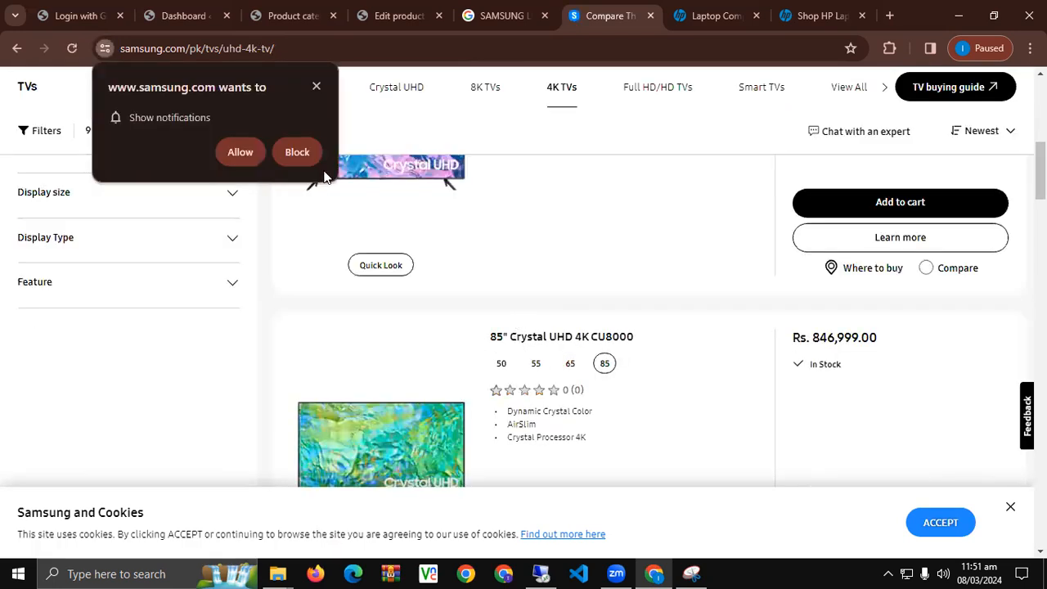
pyautogui.scroll(5, 494, 344)
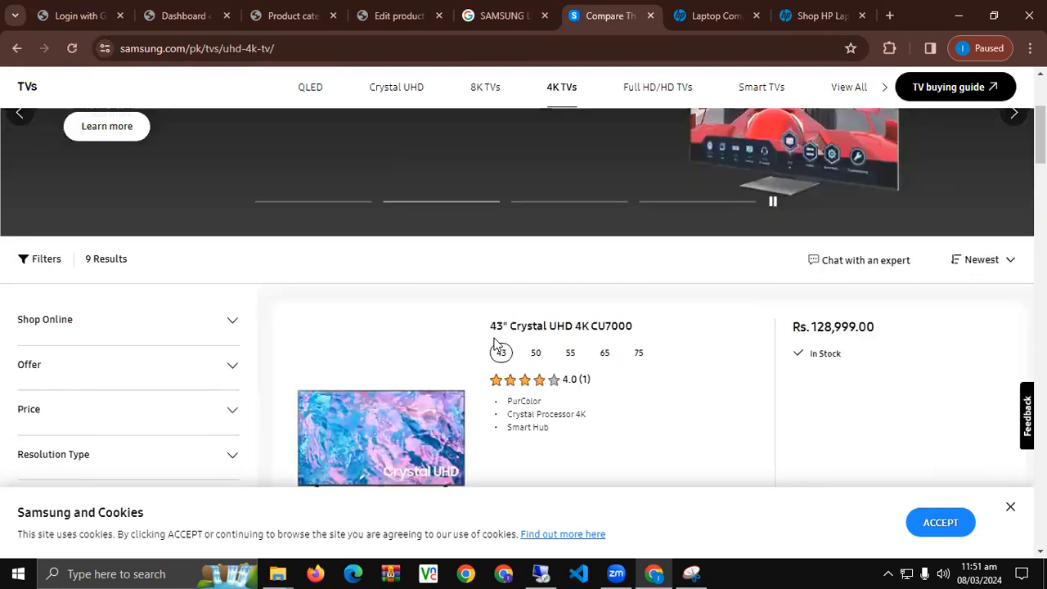
pyautogui.scroll(3, 494, 343)
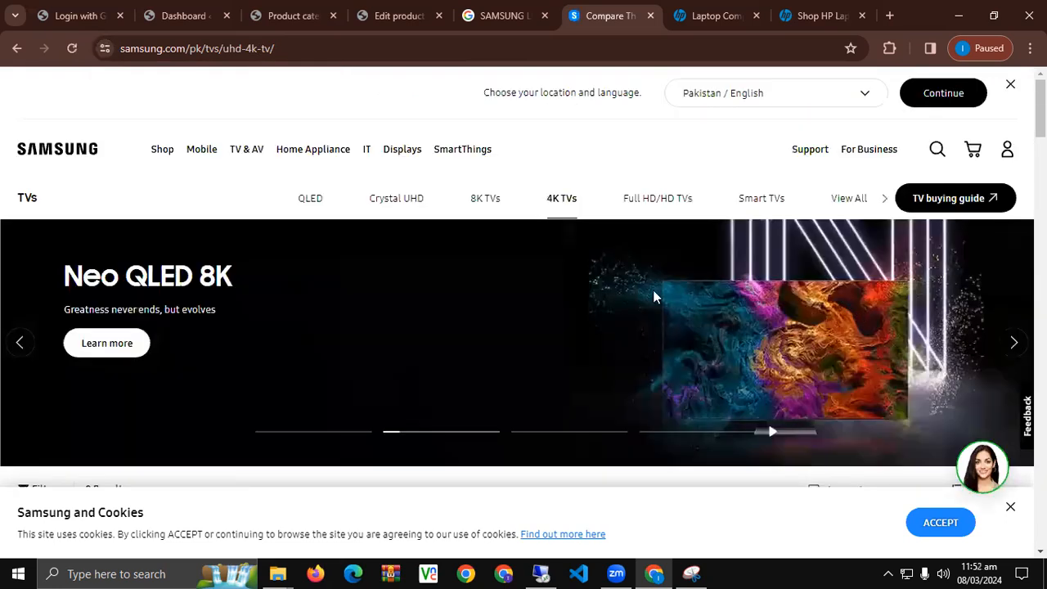
pyautogui.scroll(-4, 563, 278)
pyautogui.click(560, 254)
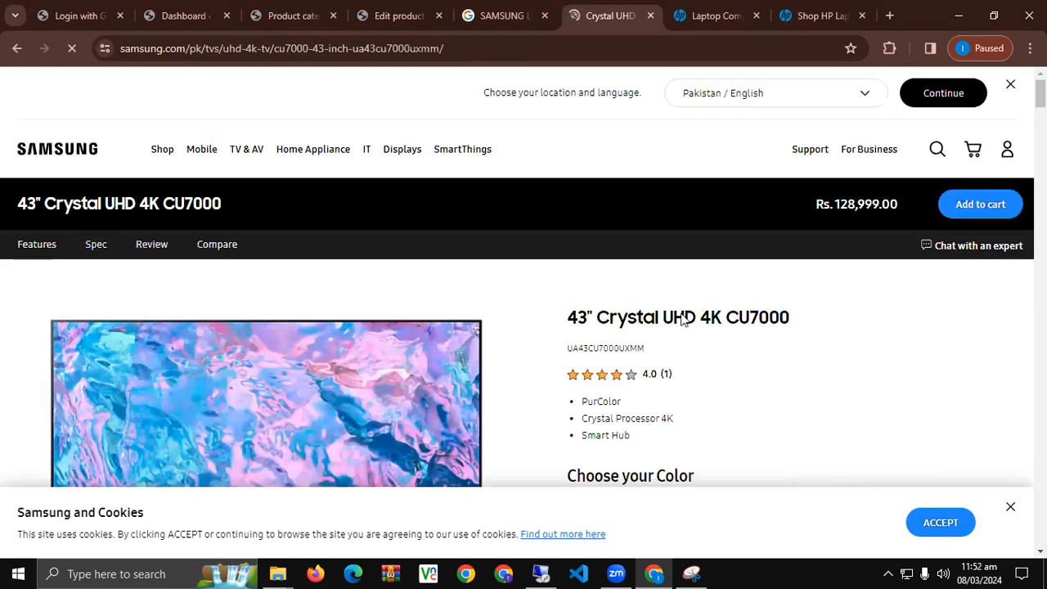
# Paste 43" Crystal UHD 4K CU7000 as the duplicated WordPress product's title
pyautogui.moveTo(568, 317)
pyautogui.mouseDown()
pyautogui.moveTo(682, 313)
pyautogui.moveTo(556, 324)
pyautogui.mouseUp()
pyautogui.hotkey('ctrl', 'c')
pyautogui.click(805, 316)
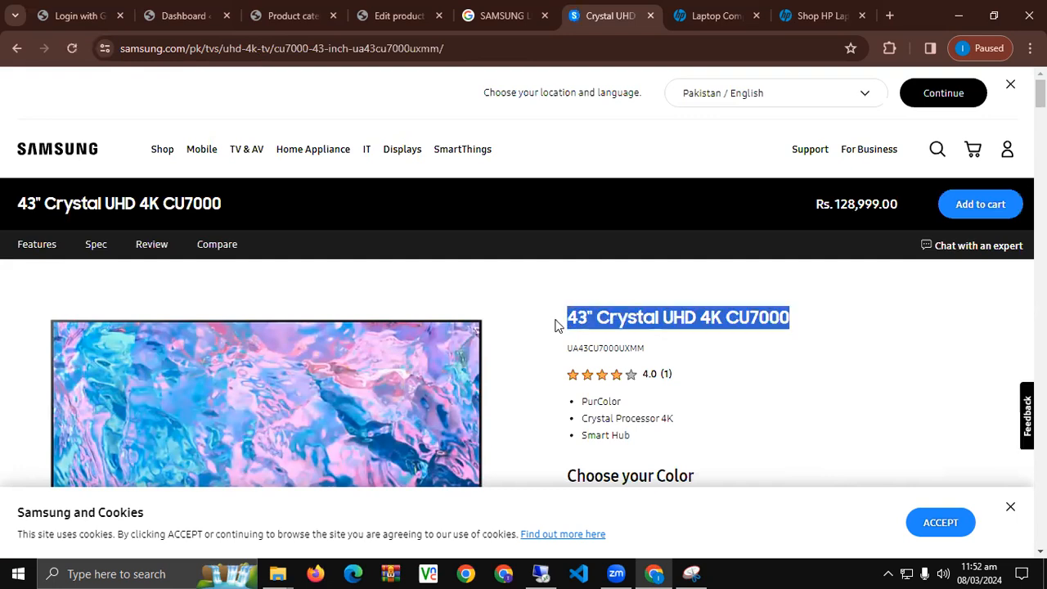
pyautogui.click(285, 15)
pyautogui.click(590, 14)
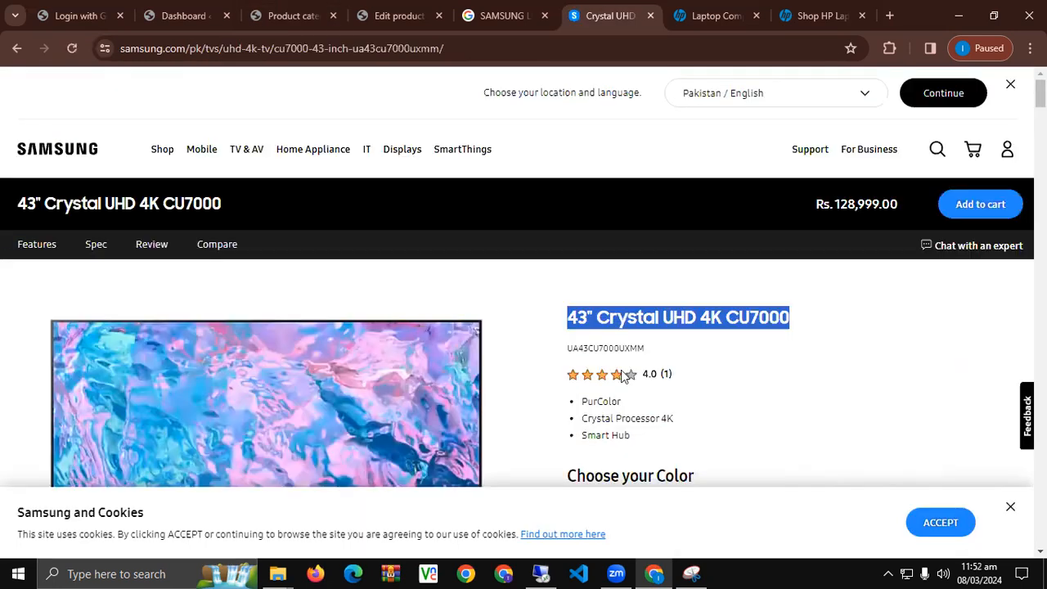
pyautogui.click(183, 15)
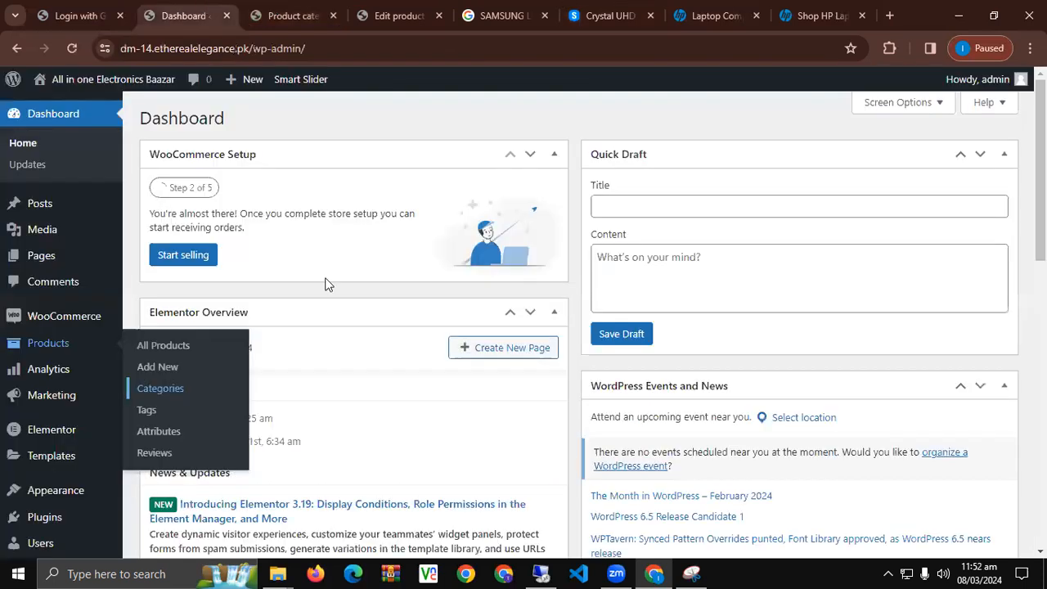
pyautogui.click(387, 15)
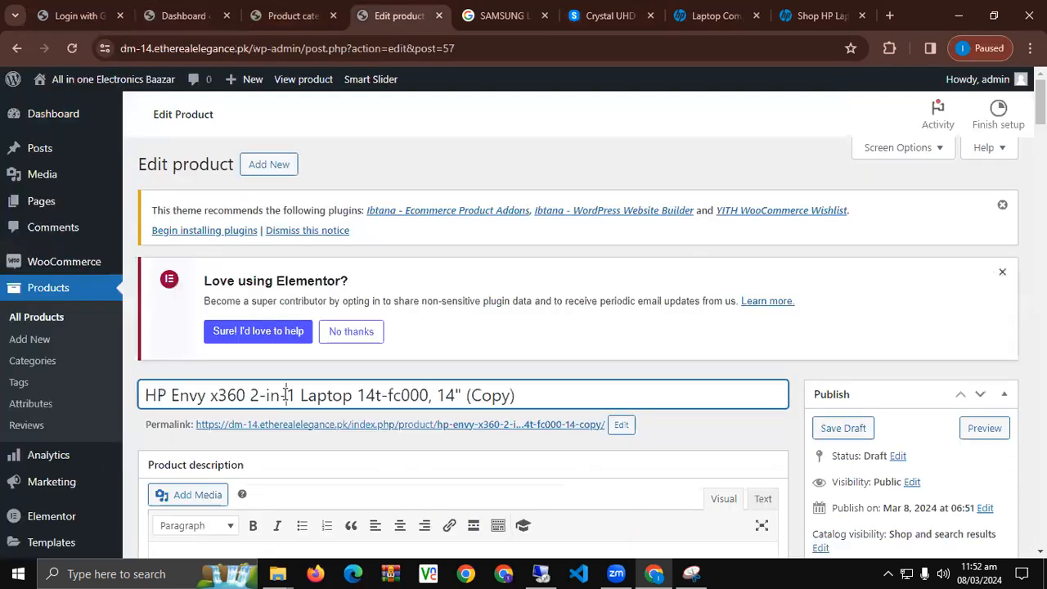
pyautogui.hotkey('ctrl', 'a')
pyautogui.hotkey('ctrl', 'v')
# Enlarge the CU7000 TV image on Samsung's page and bring up its context menu
pyautogui.click(609, 16)
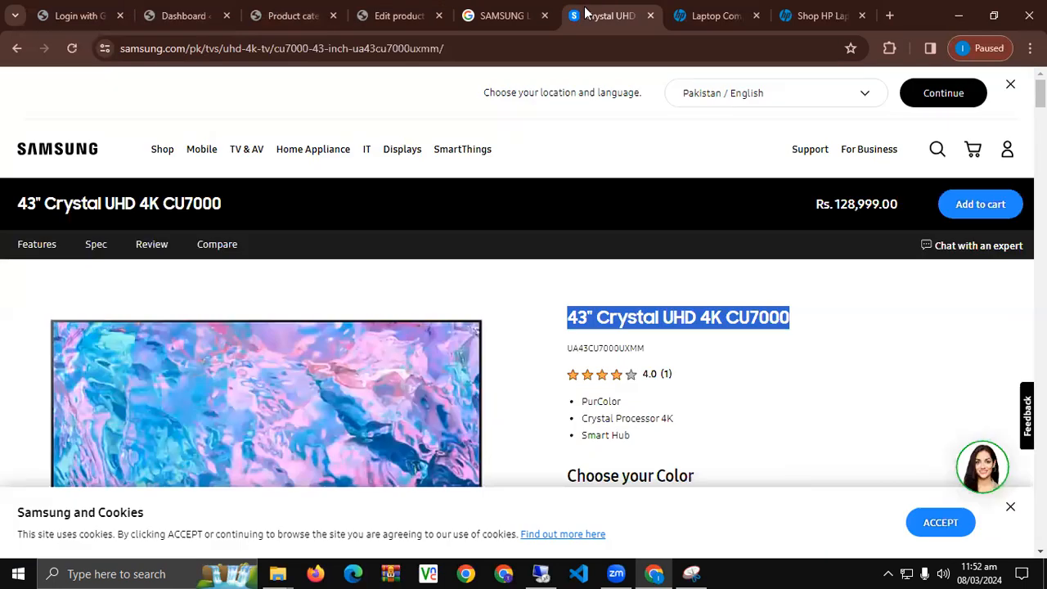
pyautogui.scroll(-1, 606, 350)
pyautogui.scroll(-1, 668, 344)
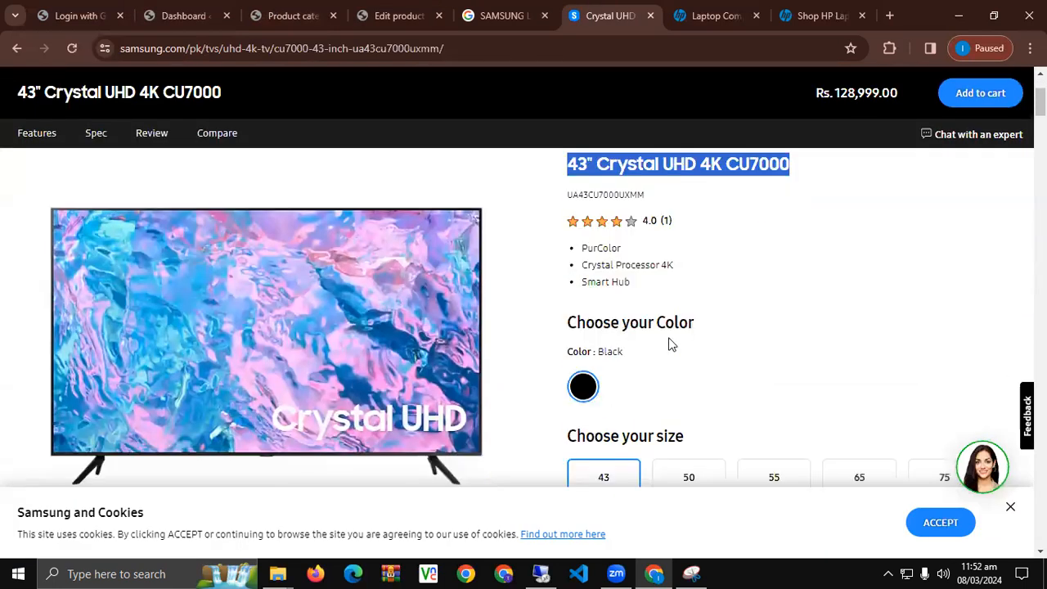
pyautogui.scroll(-3, 668, 343)
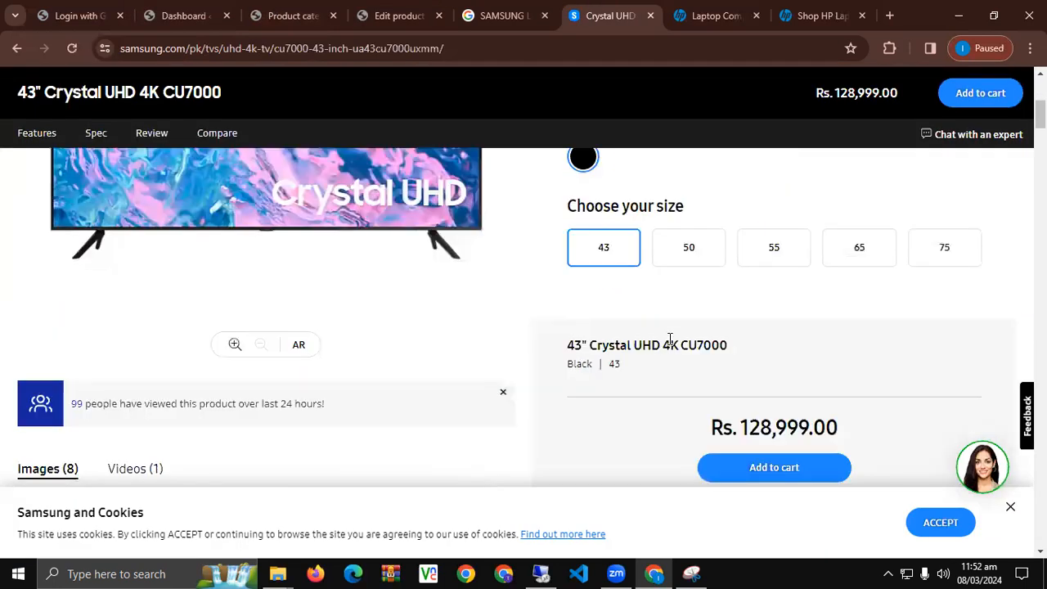
pyautogui.scroll(-5, 668, 345)
pyautogui.scroll(5, 668, 344)
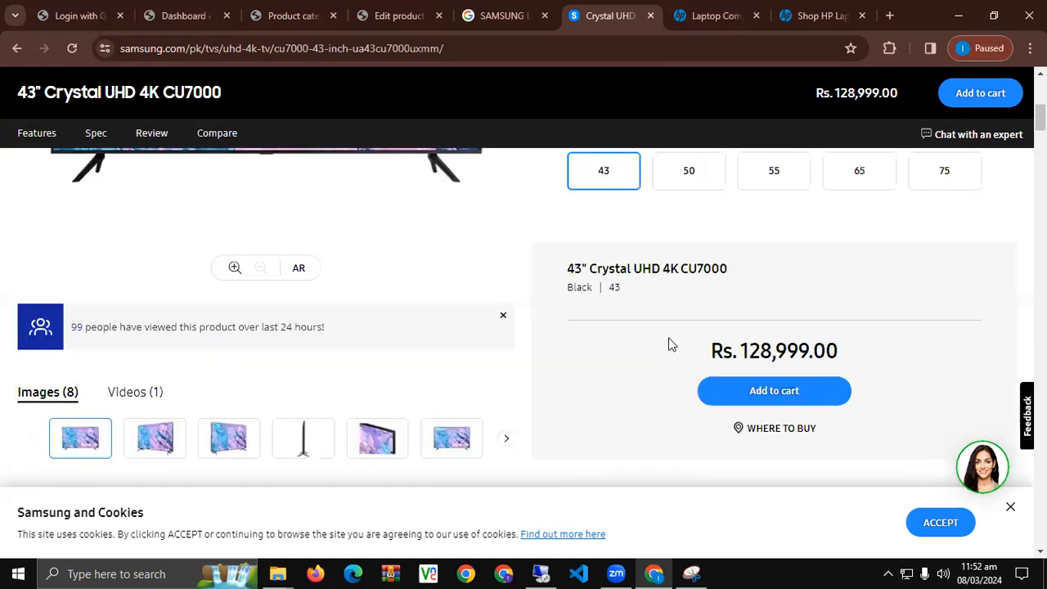
pyautogui.scroll(3, 668, 344)
pyautogui.scroll(-1, 668, 344)
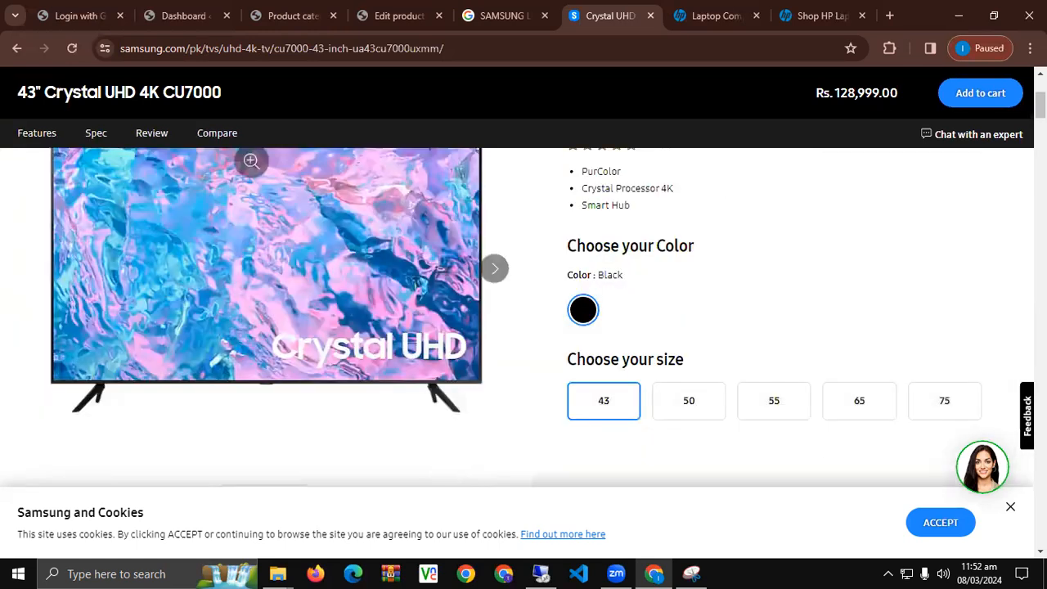
pyautogui.scroll(1, 244, 240)
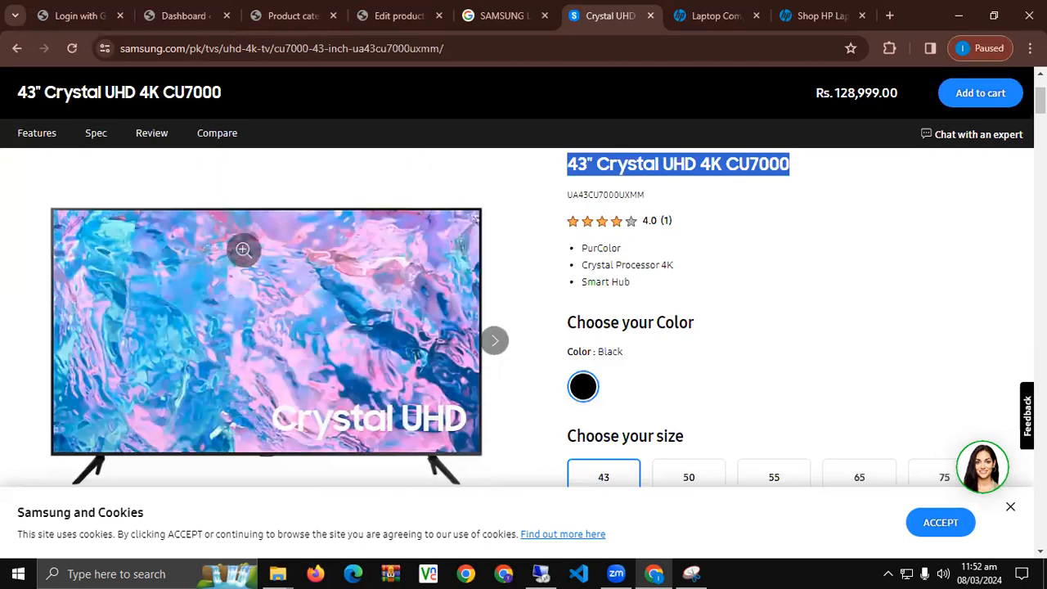
pyautogui.click(244, 250)
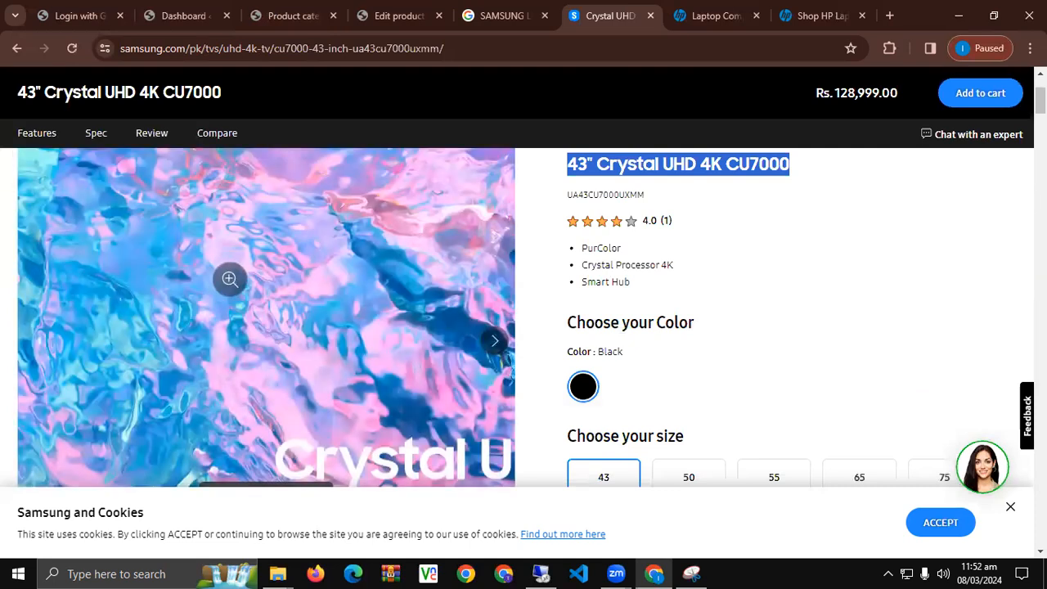
pyautogui.rightClick(236, 284)
# Save the CU7000 TV's full-size image into Desktop\DM14 under the name LED
pyautogui.click(277, 303)
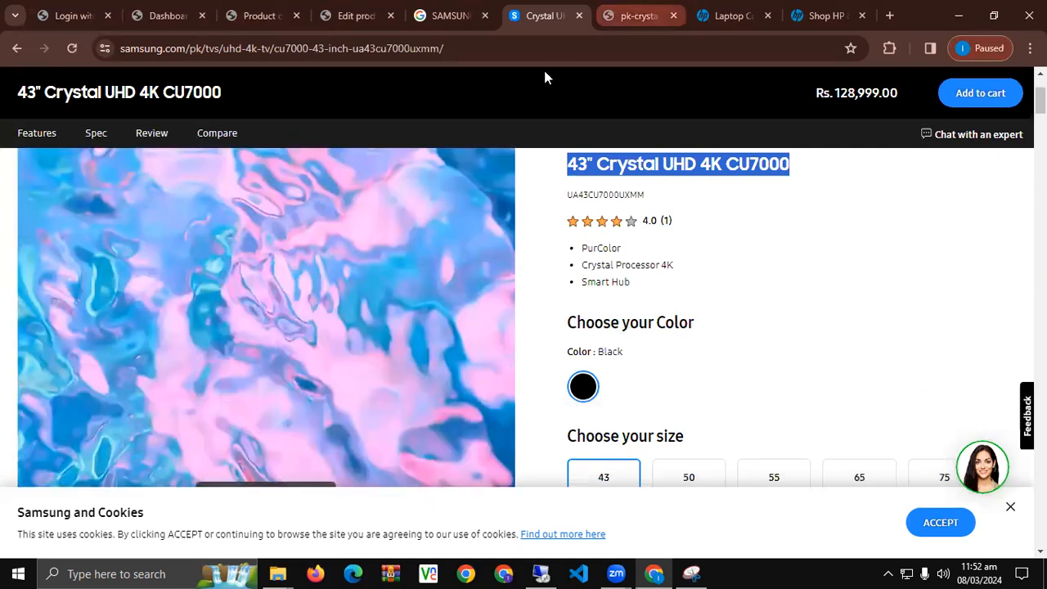
pyautogui.hotkey('ctrl', 'Tab')
pyautogui.rightClick(452, 179)
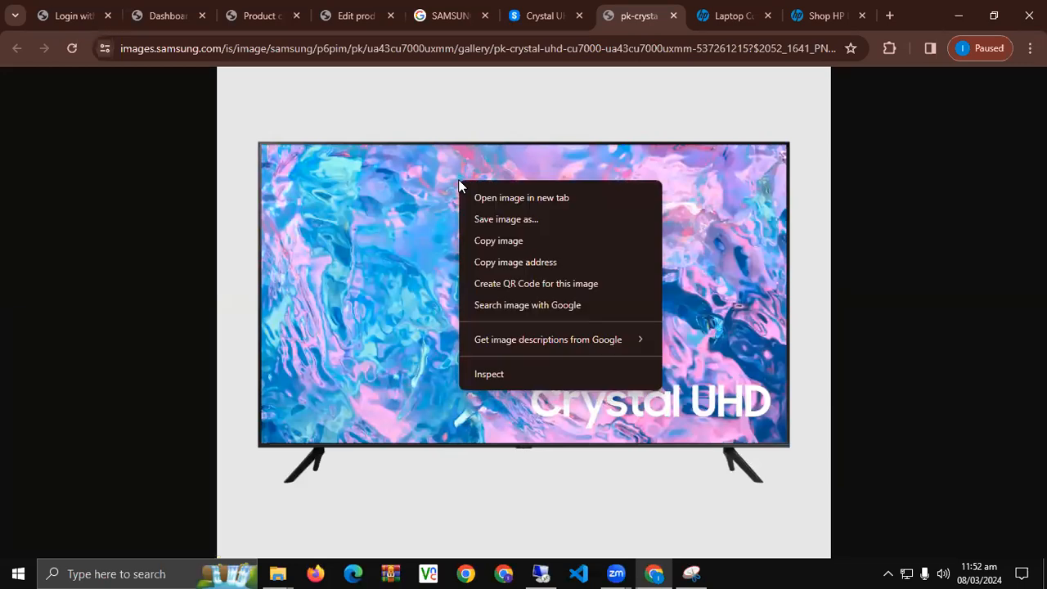
pyautogui.click(482, 216)
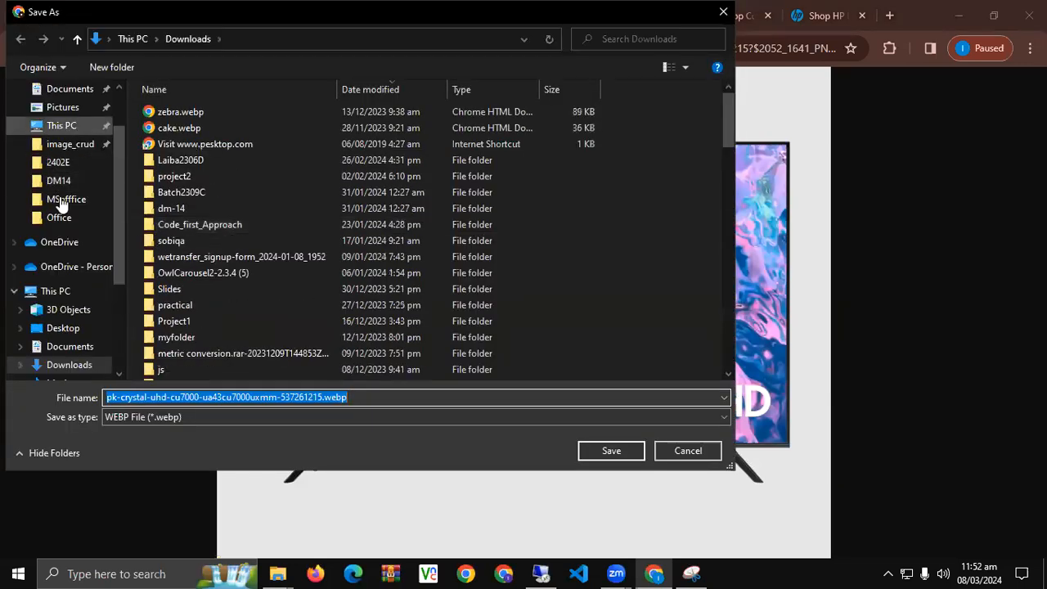
pyautogui.click(65, 330)
pyautogui.doubleClick(184, 112)
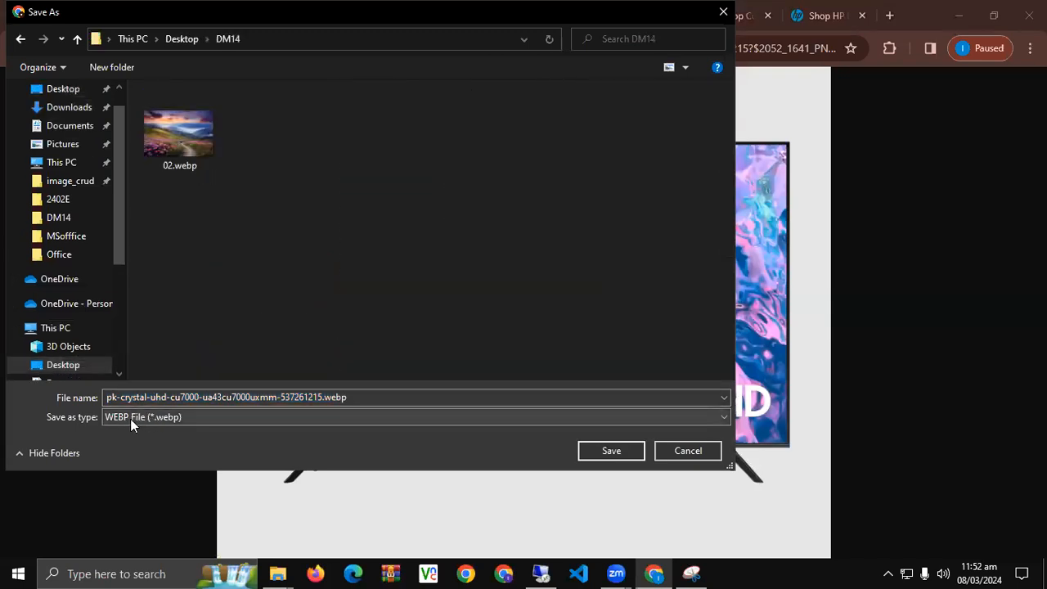
pyautogui.click(187, 395)
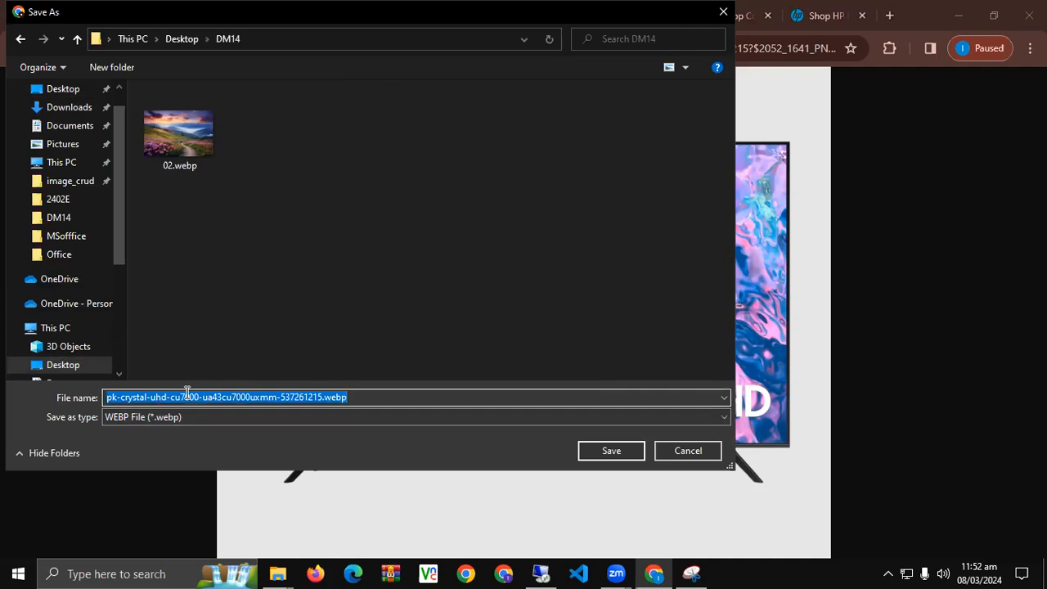
pyautogui.write('LED')
pyautogui.press('Return')
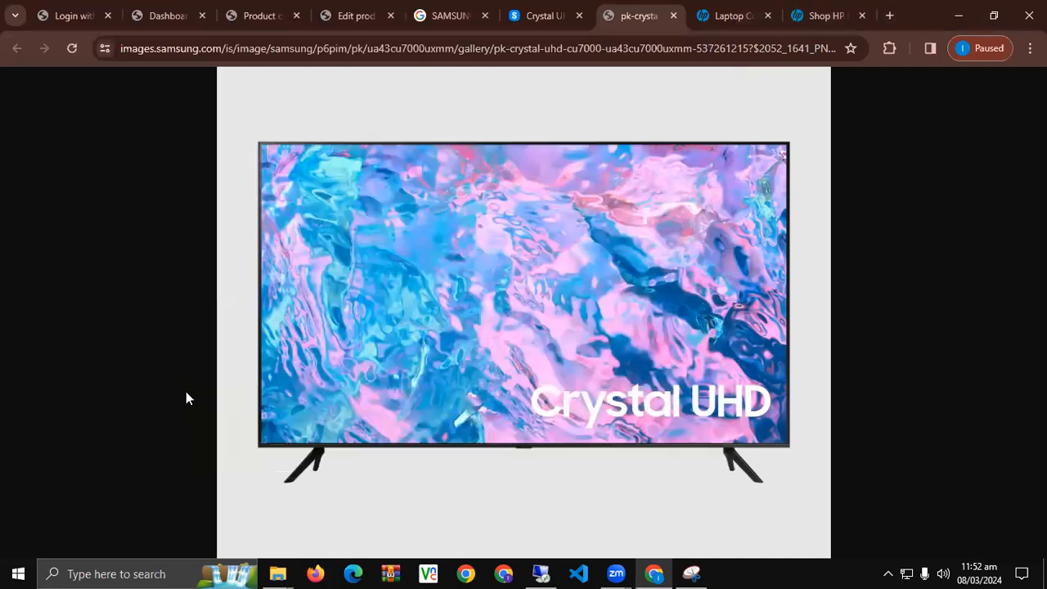
pyautogui.click(320, 8)
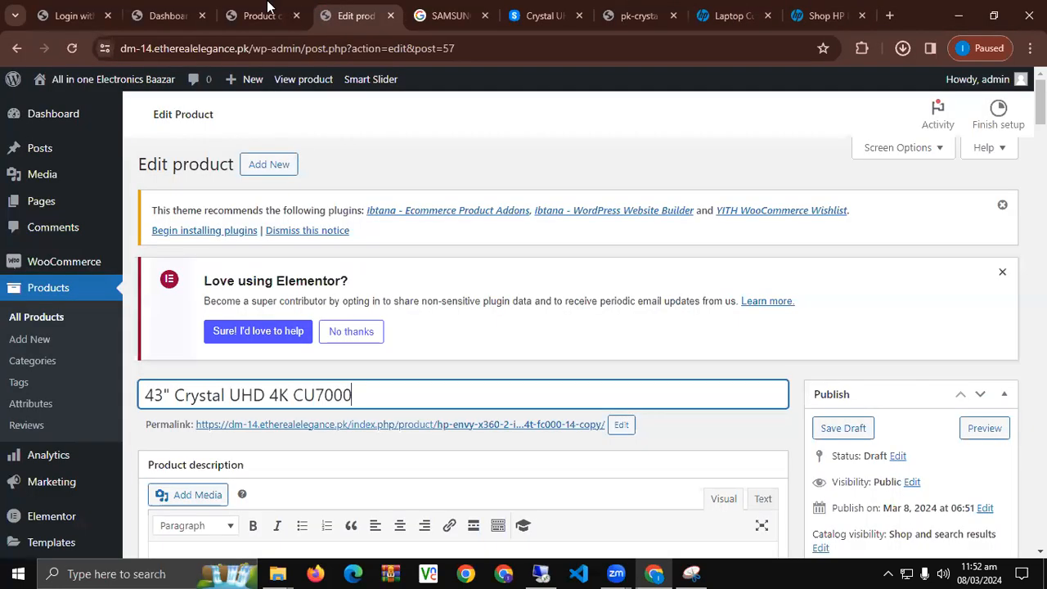
# Delete the TV product's old description text
pyautogui.click(265, 6)
pyautogui.click(336, 8)
pyautogui.scroll(-3, 329, 268)
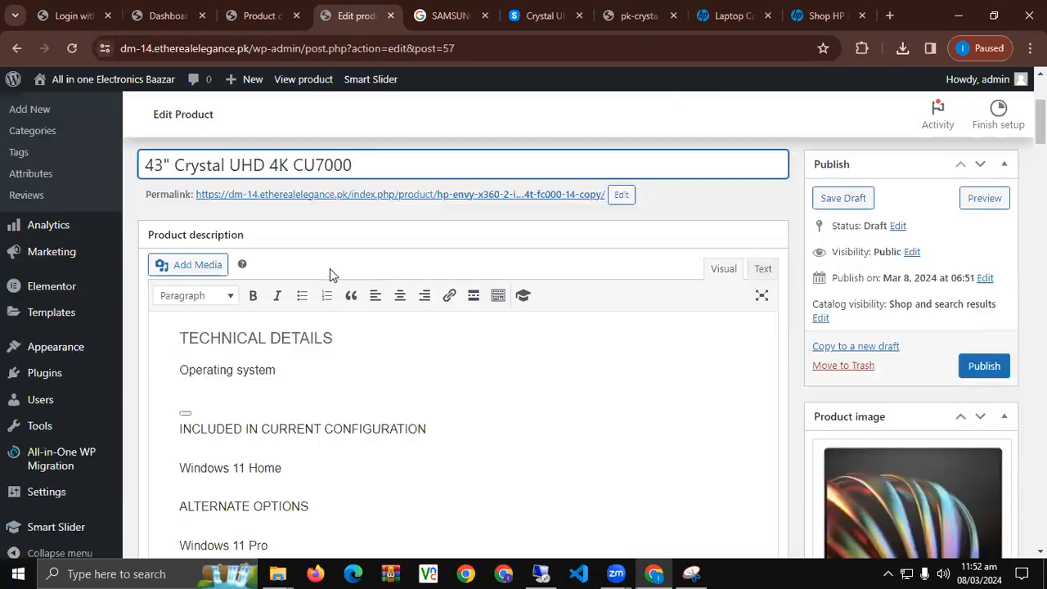
pyautogui.scroll(-2, 372, 287)
pyautogui.click(256, 253)
pyautogui.hotkey('ctrl', 'a')
pyautogui.press('Delete')
pyautogui.scroll(5, 605, 302)
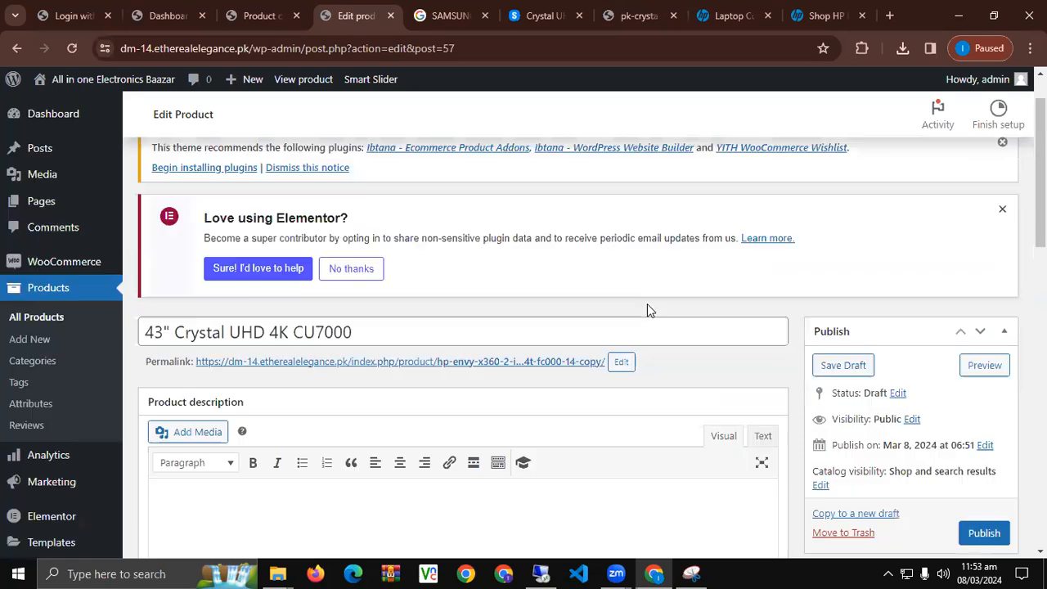
pyautogui.scroll(-7, 534, 332)
# Change the regular price to 124000
pyautogui.doubleClick(472, 288)
pyautogui.click(472, 288)
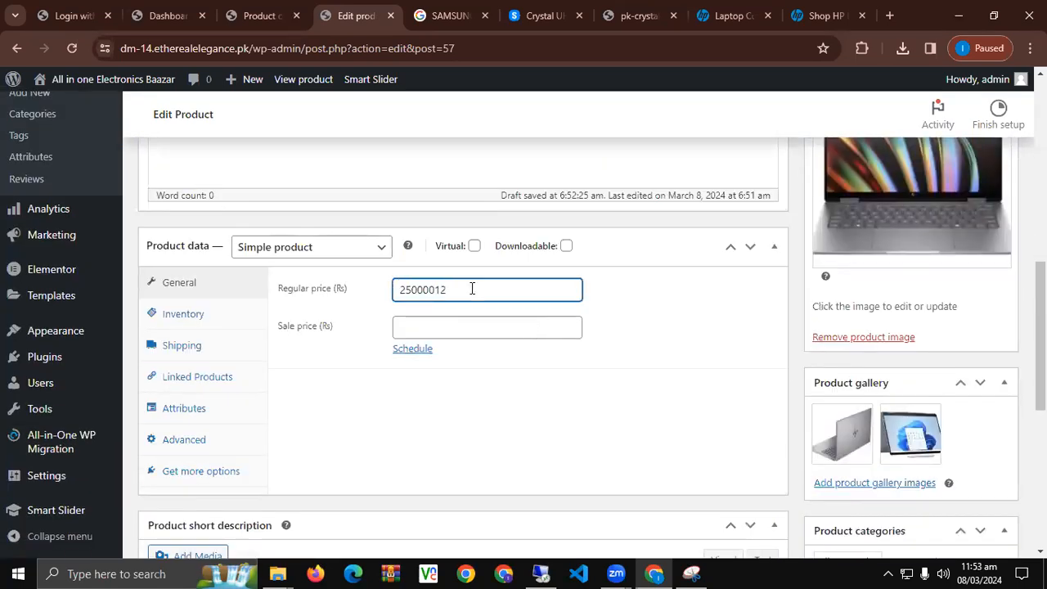
pyautogui.write('1')
pyautogui.press('BackSpace')
pyautogui.press('BackSpace')
pyautogui.press('BackSpace')
pyautogui.press('BackSpace')
pyautogui.press('BackSpace')
pyautogui.press('BackSpace')
pyautogui.press('BackSpace')
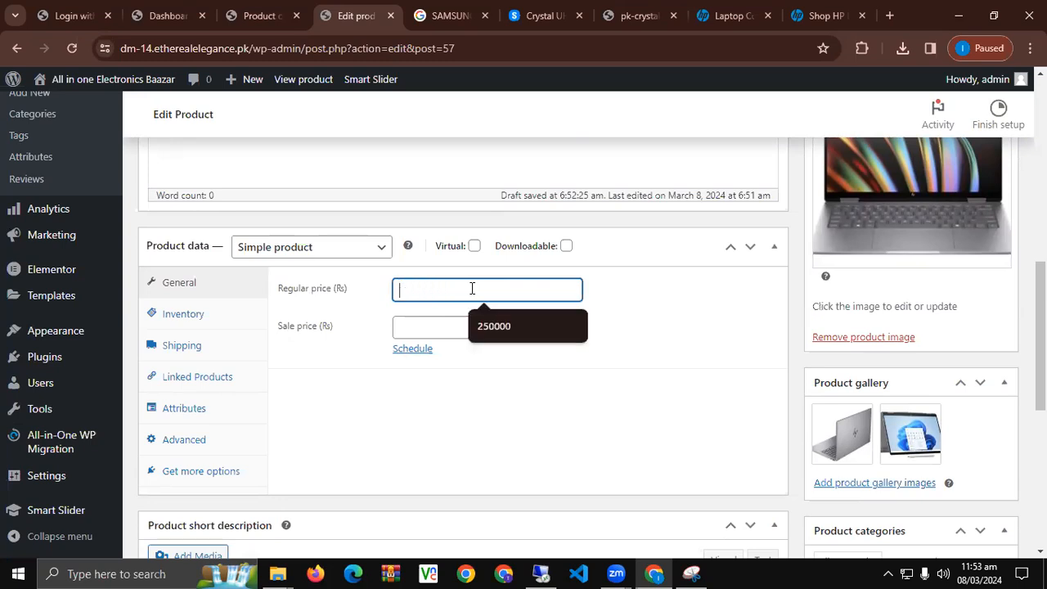
pyautogui.write('124000')
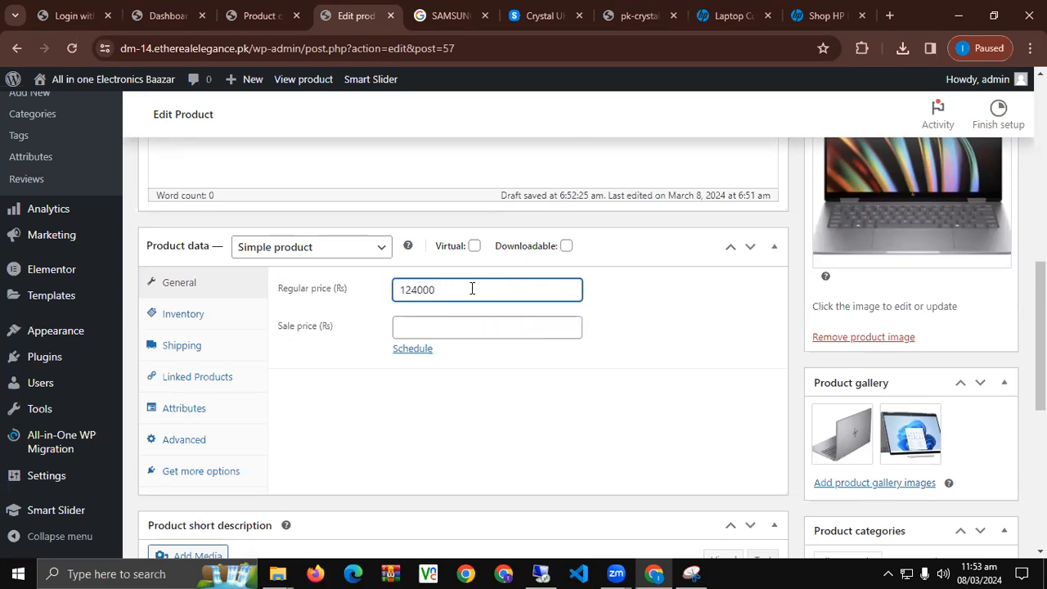
# Set the stock quantity to 3 in the Inventory settings
pyautogui.click(197, 338)
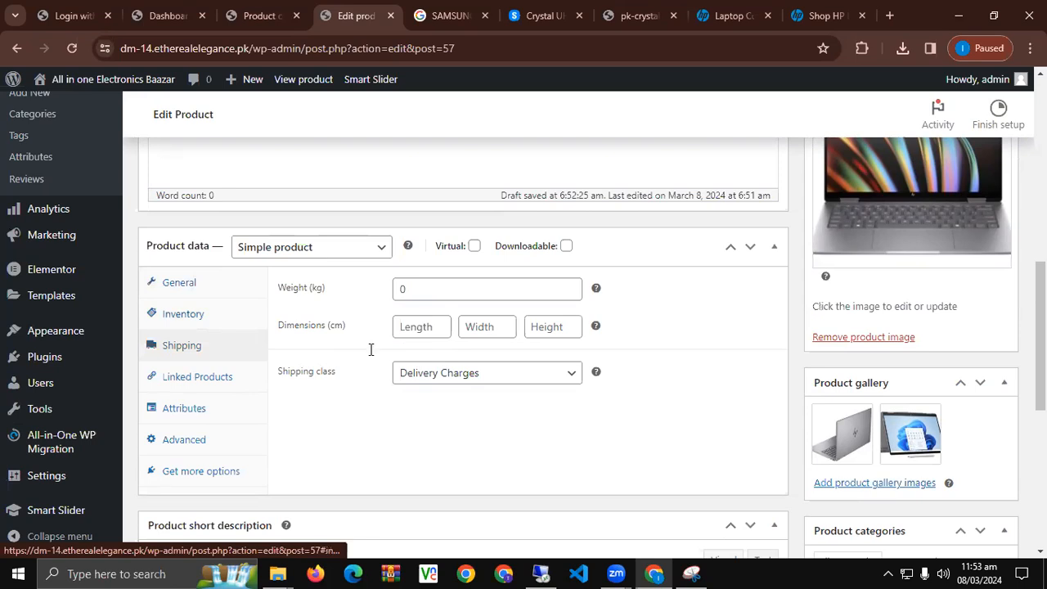
pyautogui.click(199, 316)
pyautogui.click(444, 354)
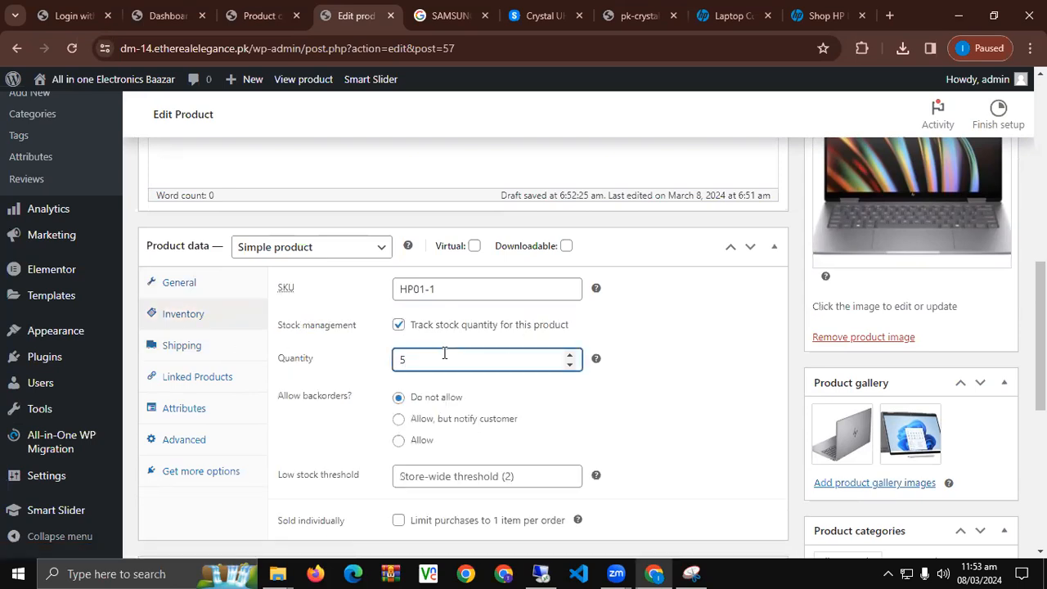
pyautogui.write('3')
pyautogui.click(669, 363)
pyautogui.scroll(5, 486, 336)
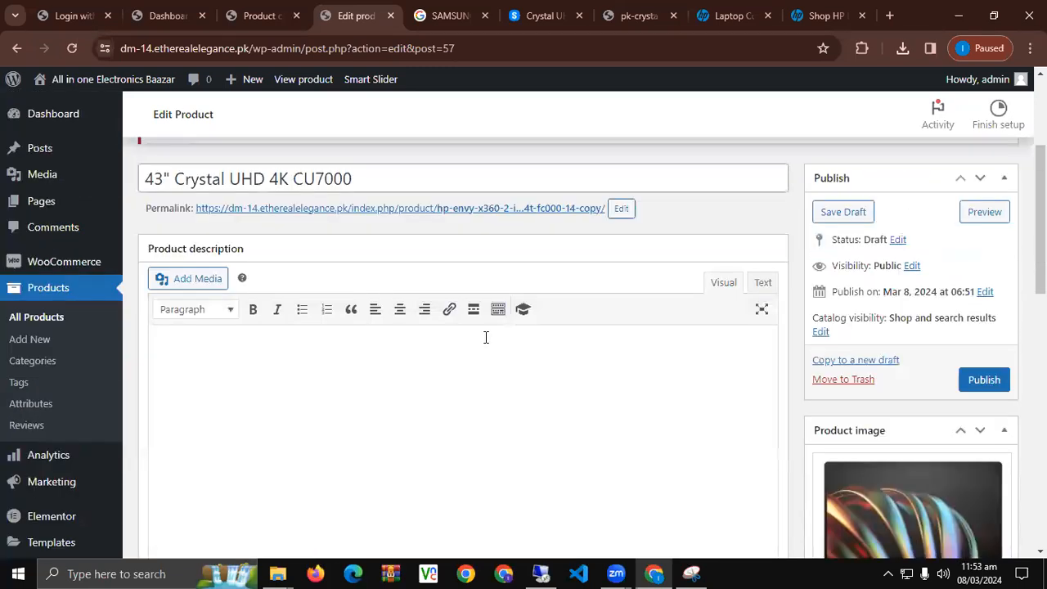
pyautogui.click(576, 11)
# Select the PurColor, Crystal Processor 4K and Smart Hub feature lines on Samsung's CU7000 page
pyautogui.scroll(-10, 425, 358)
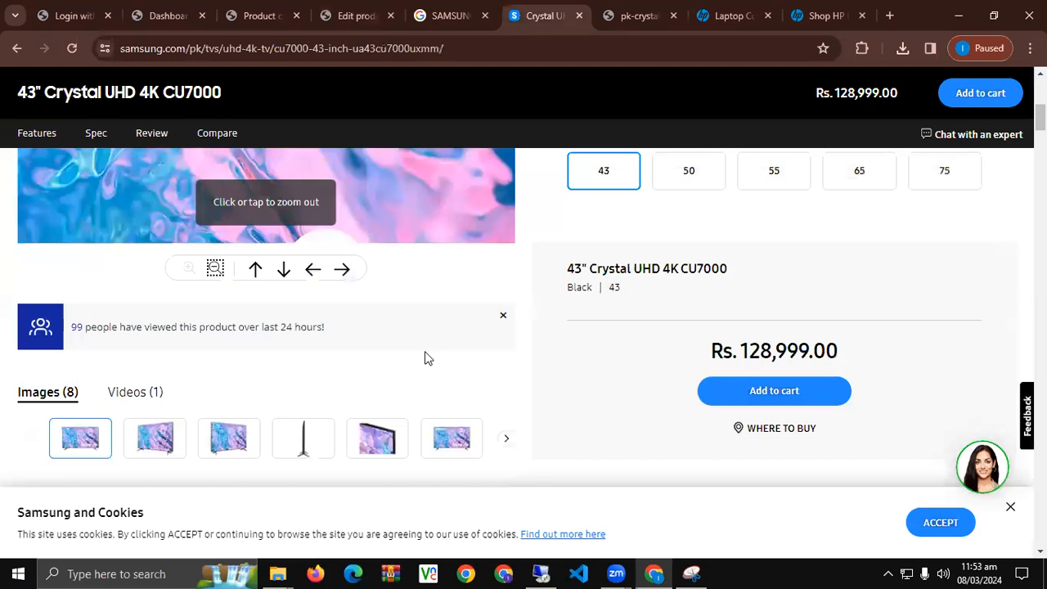
pyautogui.scroll(-5, 424, 358)
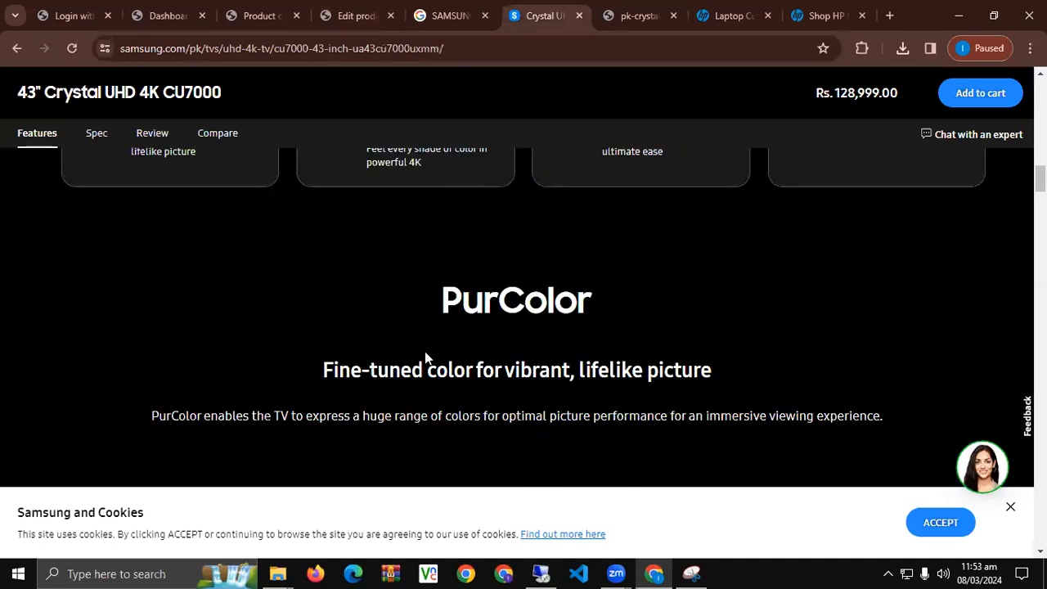
pyautogui.scroll(3, 425, 357)
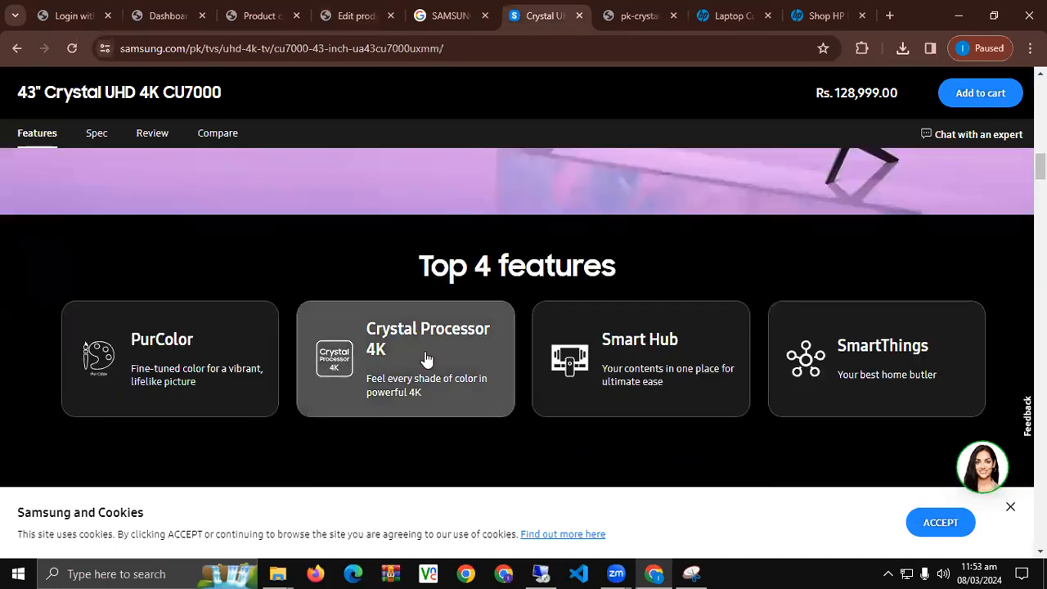
pyautogui.scroll(-4, 424, 357)
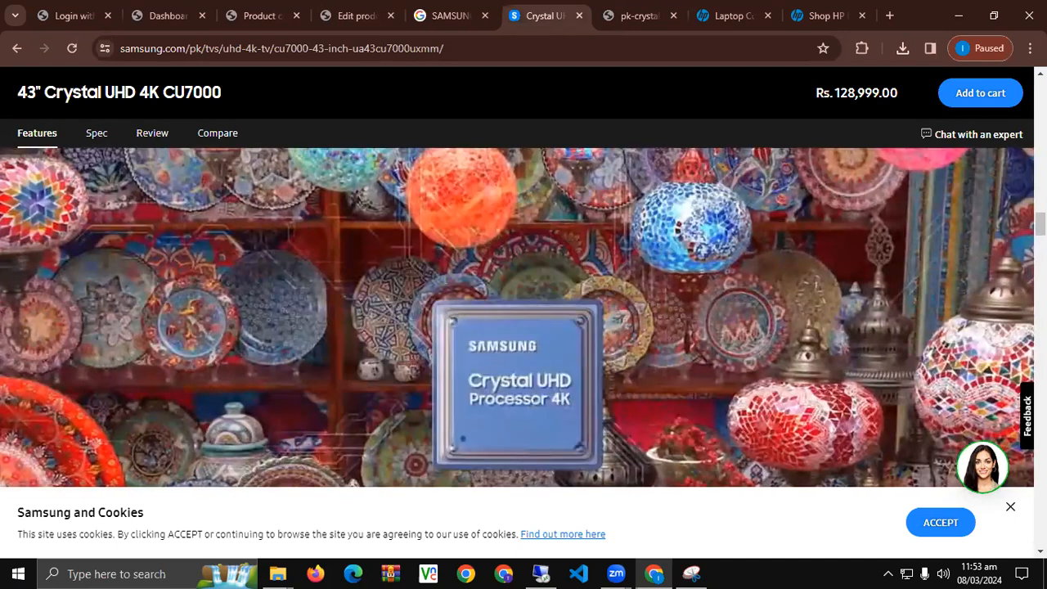
pyautogui.scroll(10, 266, 245)
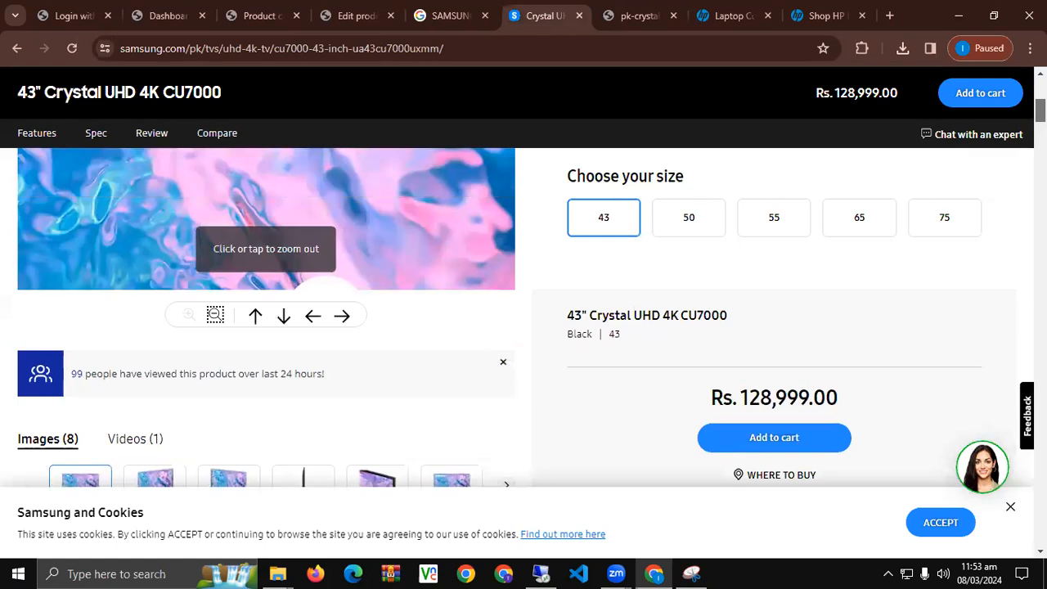
pyautogui.scroll(-8, 523, 317)
pyautogui.scroll(6, 523, 317)
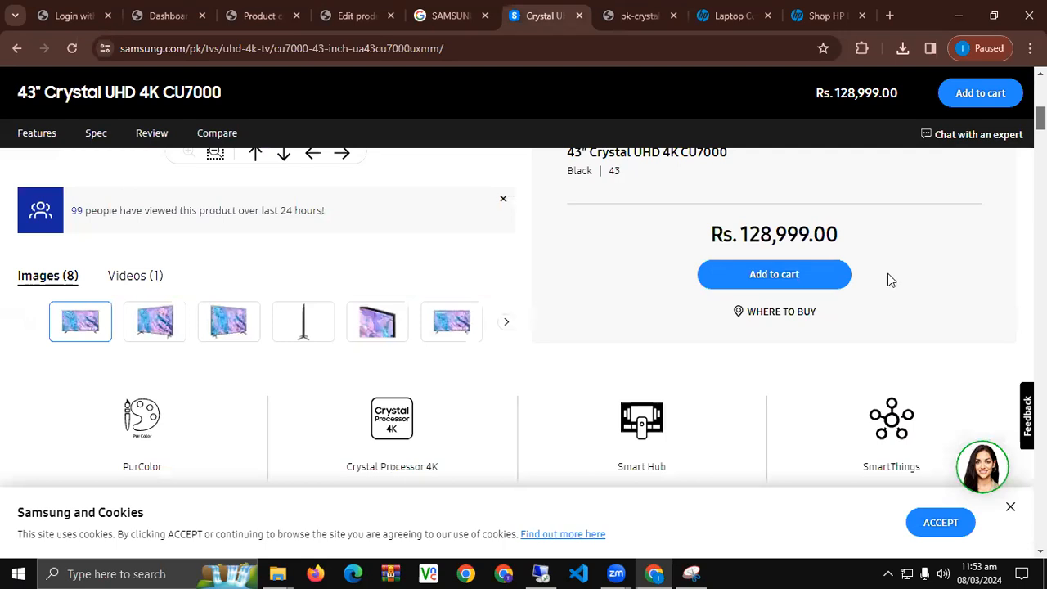
pyautogui.scroll(3, 891, 280)
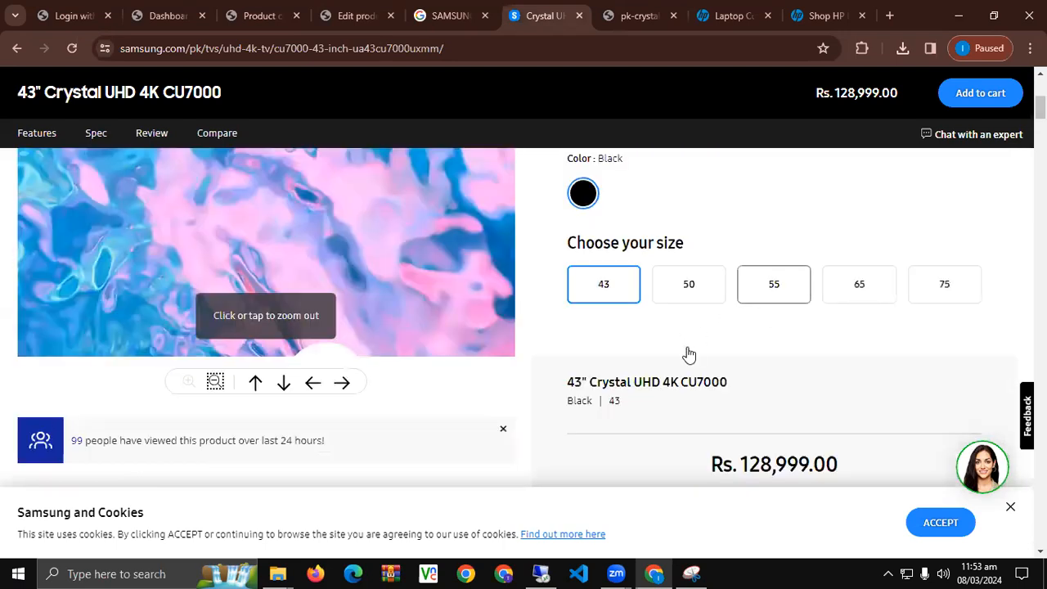
pyautogui.scroll(3, 689, 352)
pyautogui.moveTo(636, 325); pyautogui.dragTo(571, 293)
pyautogui.hotkey('ctrl', 'c')
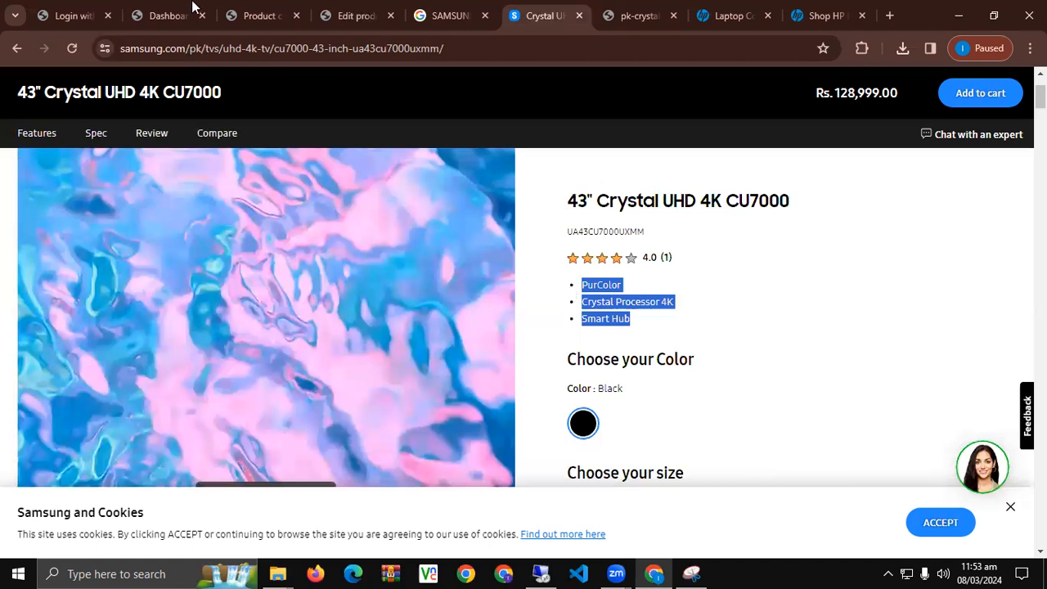
pyautogui.click(249, 16)
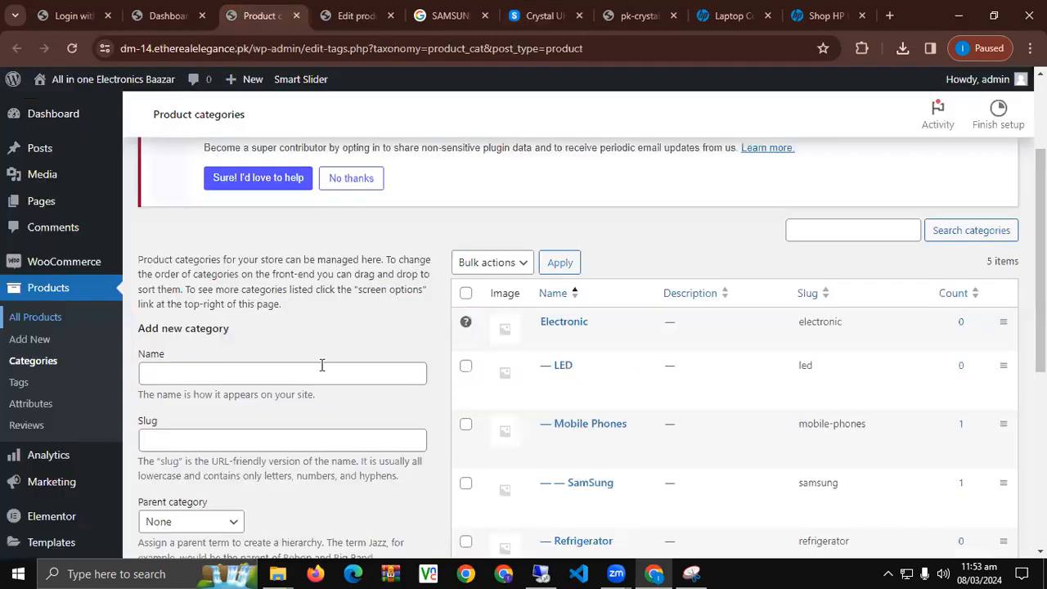
# Paste the three feature bullets into the product short description
pyautogui.click(167, 16)
pyautogui.click(360, 16)
pyautogui.scroll(-15, 269, 404)
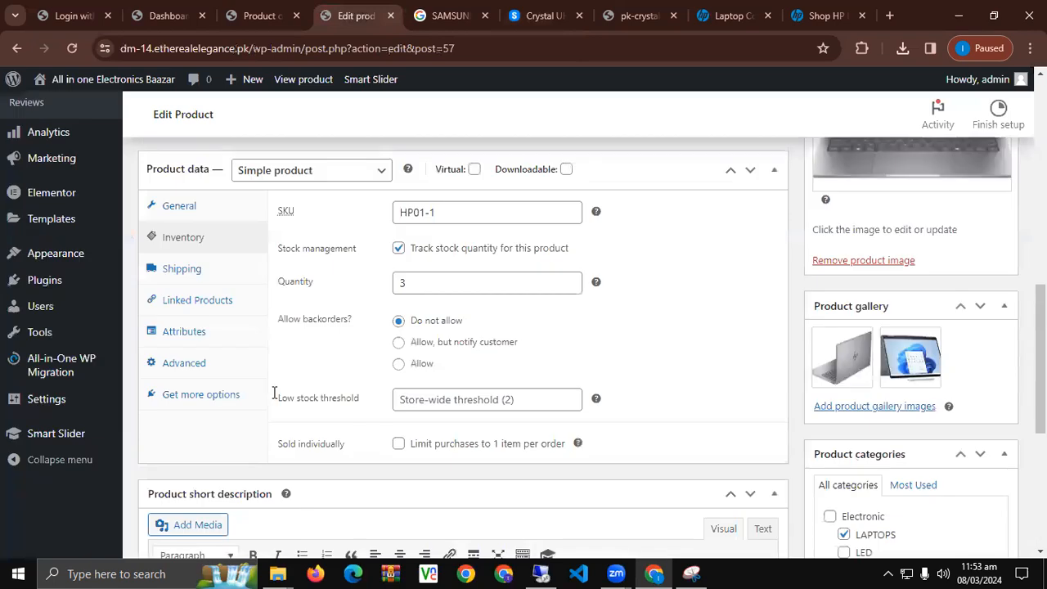
pyautogui.scroll(3, 291, 392)
pyautogui.scroll(-4, 291, 401)
pyautogui.click(299, 346)
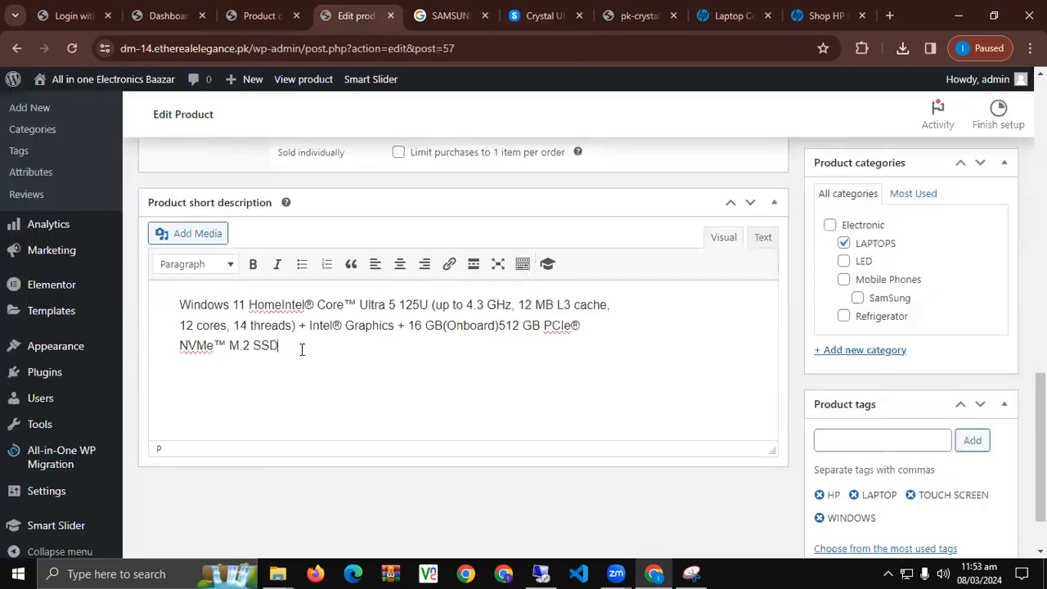
pyautogui.moveTo(299, 346); pyautogui.dragTo(140, 300)
pyautogui.hotkey('ctrl', 'v')
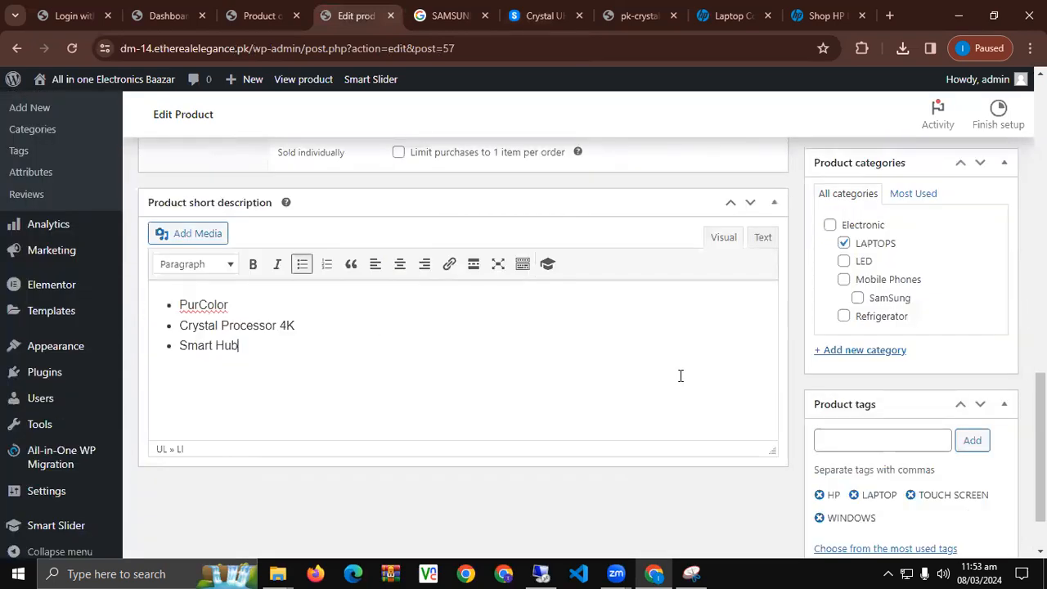
# Change the product category from LAPTOPS to LED
pyautogui.scroll(2, 867, 344)
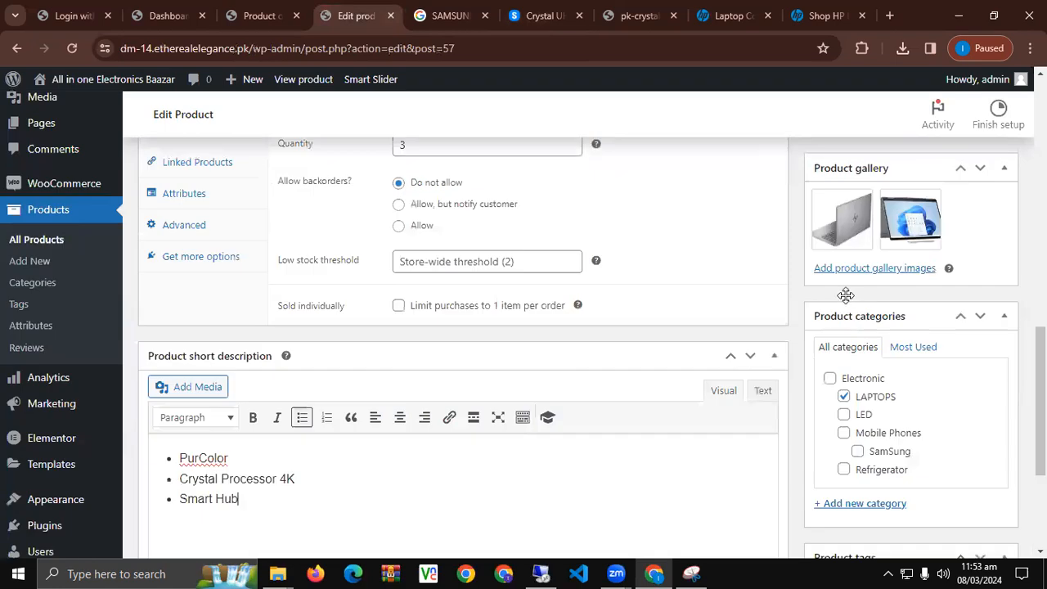
pyautogui.click(843, 396)
pyautogui.click(843, 415)
# Remove the old LAPTOP, TOUCH SCREEN, HP and WINDOWS tags
pyautogui.scroll(-3, 805, 389)
pyautogui.scroll(5, 821, 372)
pyautogui.scroll(-5, 828, 381)
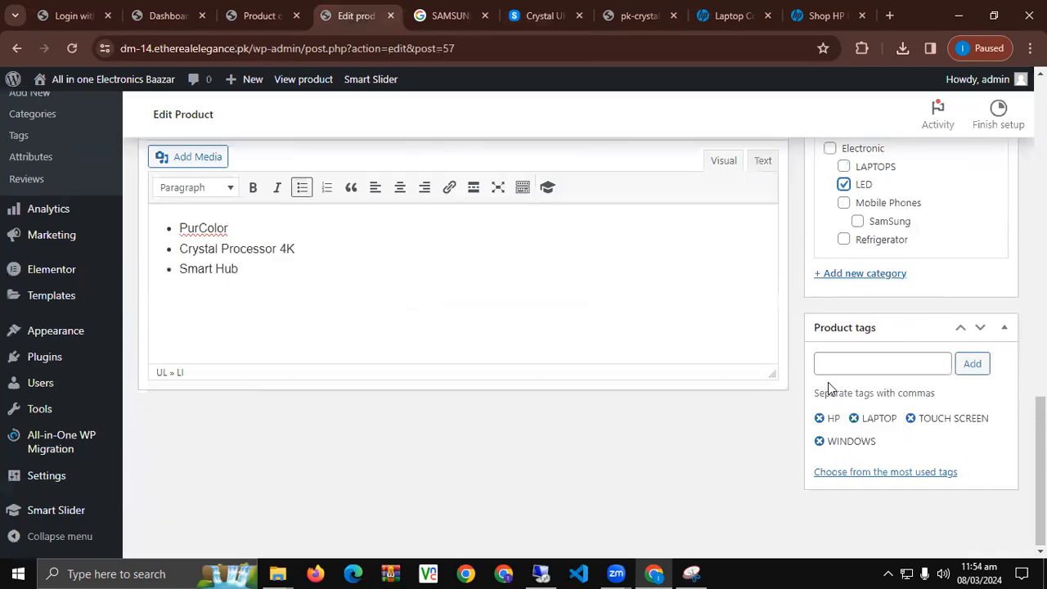
pyautogui.click(855, 418)
pyautogui.click(853, 419)
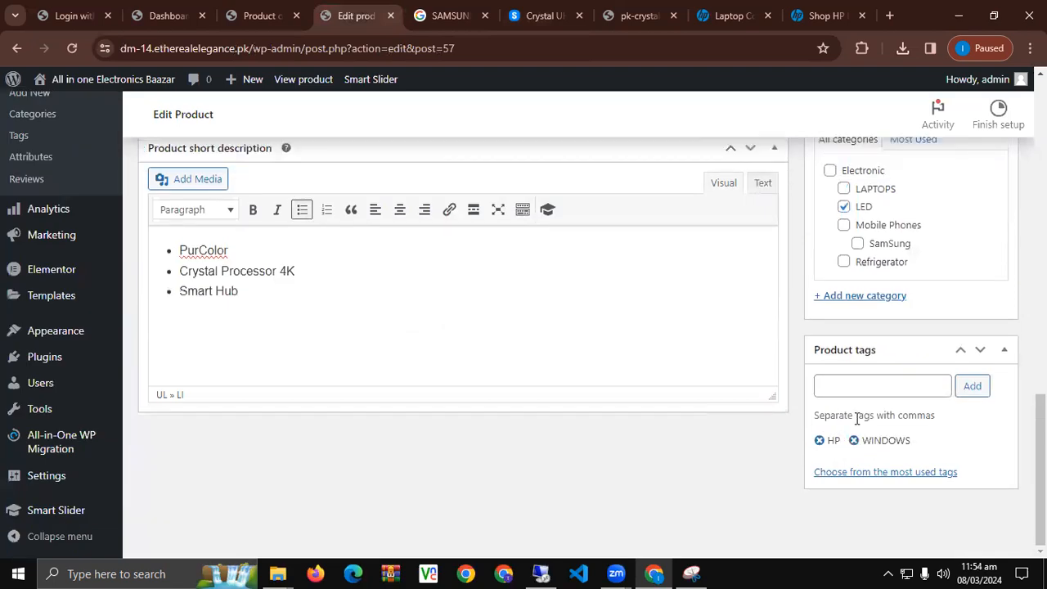
pyautogui.click(819, 441)
pyautogui.click(819, 440)
# Add the tags TOUCH SCREEN, LED, TV, HOME and THEATER
pyautogui.click(849, 408)
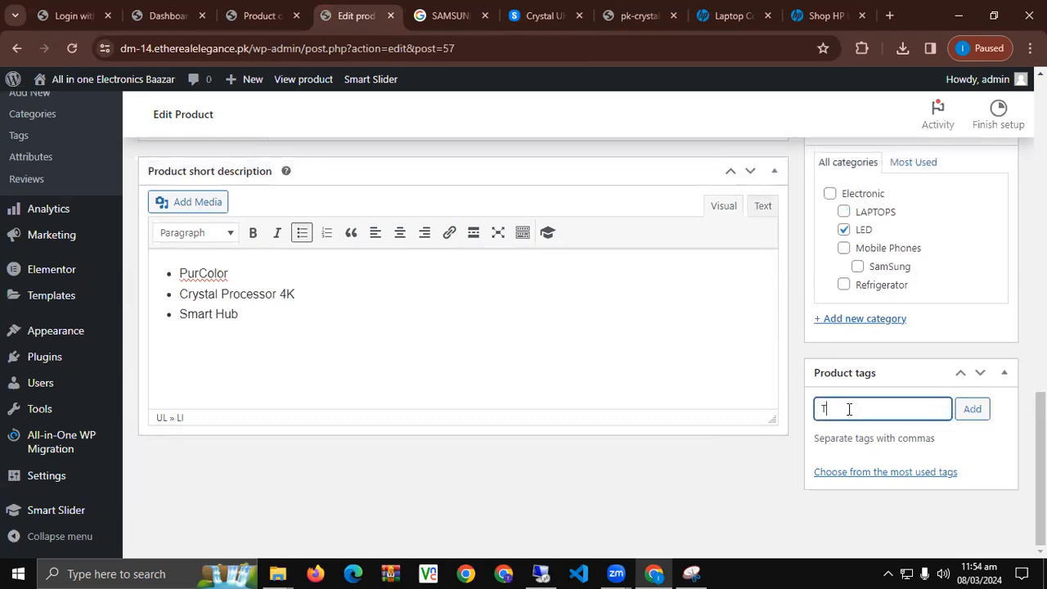
pyautogui.write('TOUCH')
pyautogui.press('Down')
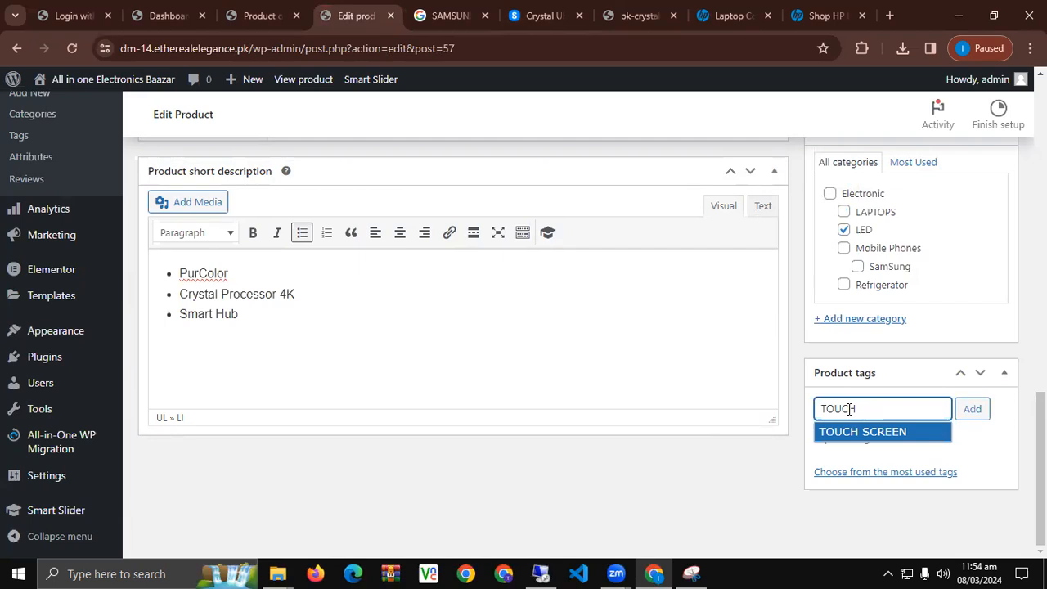
pyautogui.press('Return')
pyautogui.write('LED')
pyautogui.press('Return')
pyautogui.write('TV')
pyautogui.press('Return')
pyautogui.write('HOME')
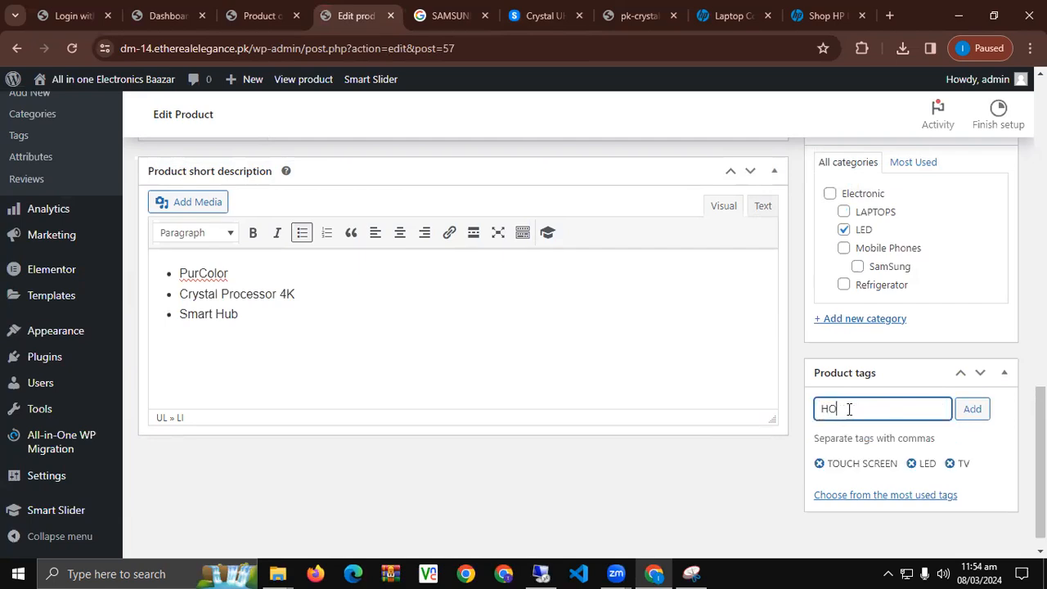
pyautogui.press('Return')
pyautogui.write('TE')
pyautogui.press('BackSpace')
pyautogui.write('HE')
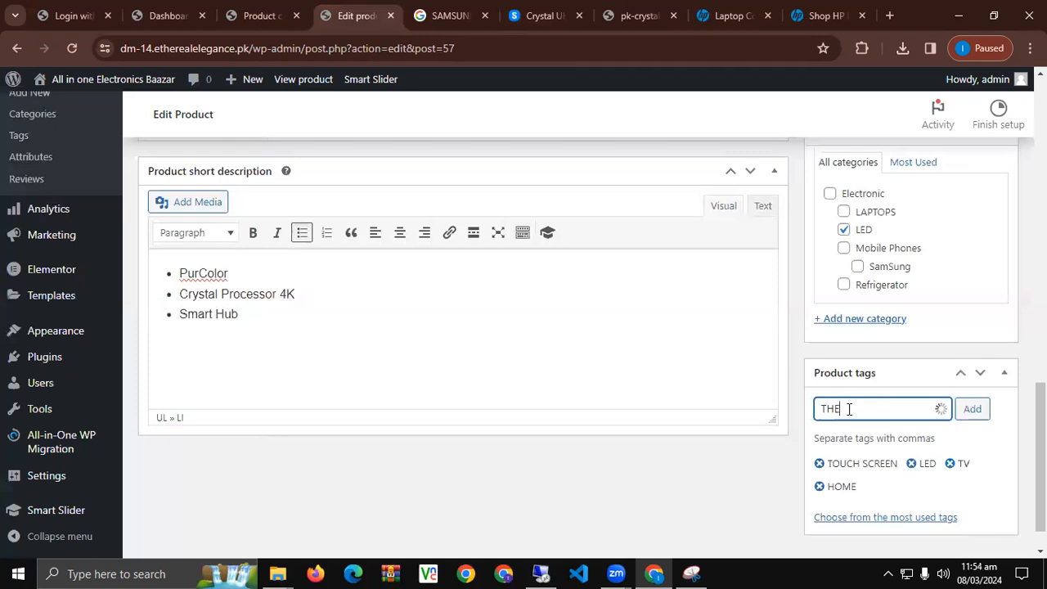
pyautogui.write('ATER')
pyautogui.press('Return')
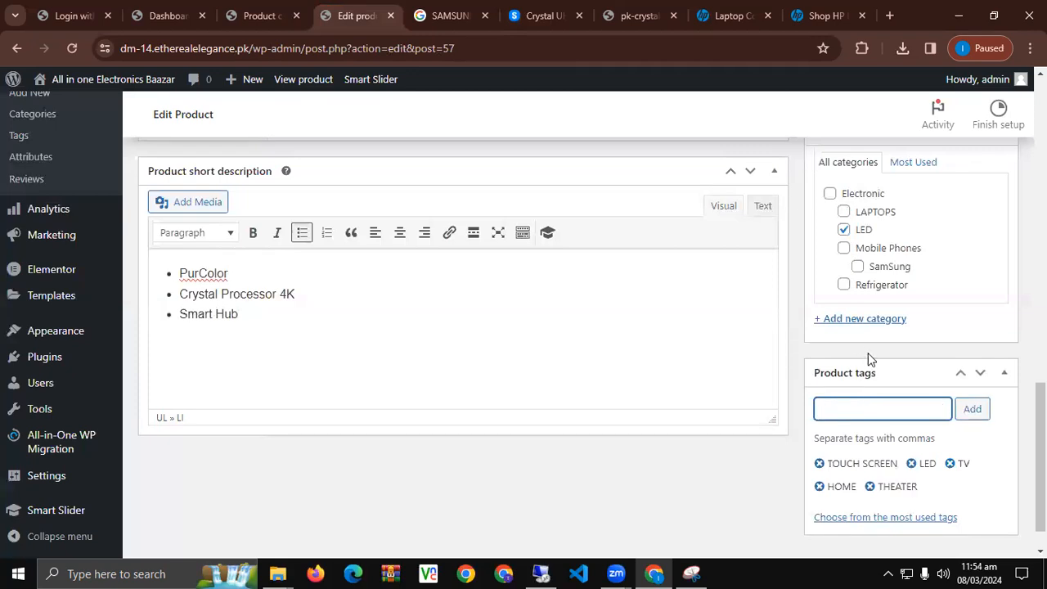
pyautogui.scroll(6, 868, 358)
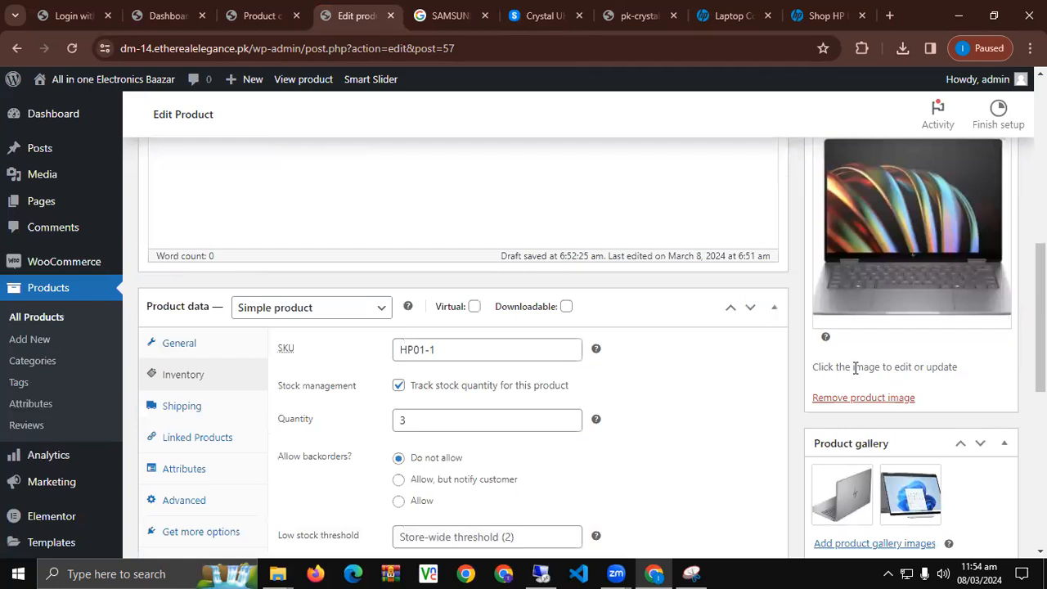
# Replace the laptop product image with the uploaded LED.webp TV picture
pyautogui.click(871, 399)
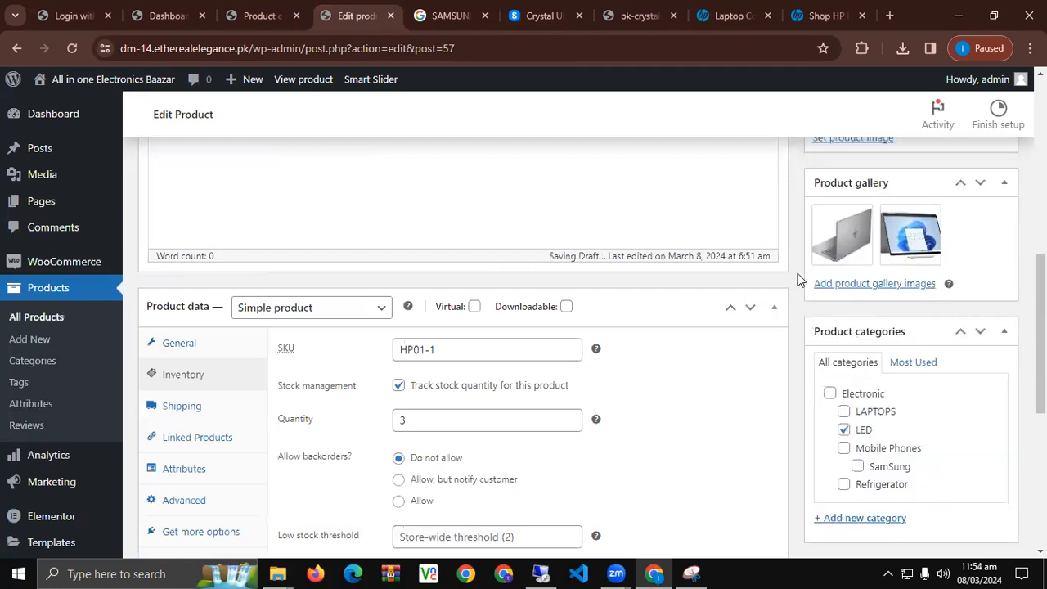
pyautogui.click(850, 214)
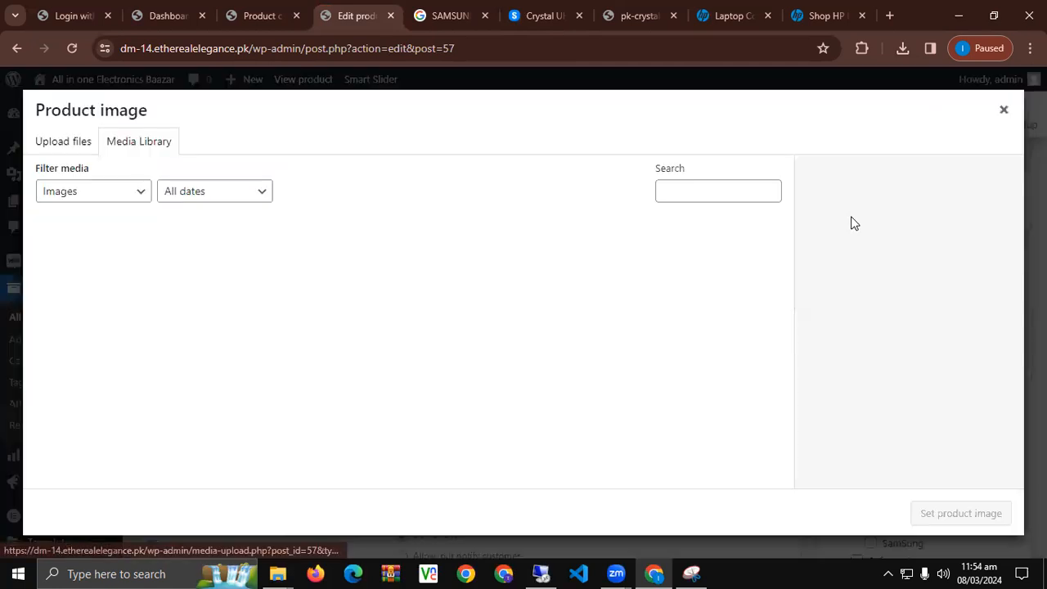
pyautogui.click(59, 146)
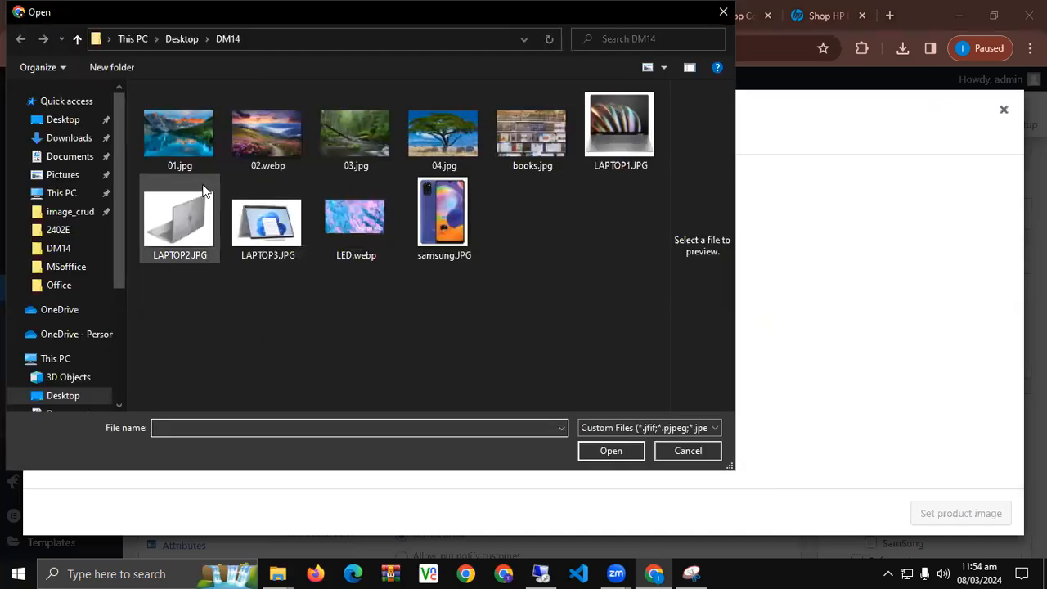
pyautogui.click(356, 217)
pyautogui.doubleClick(383, 232)
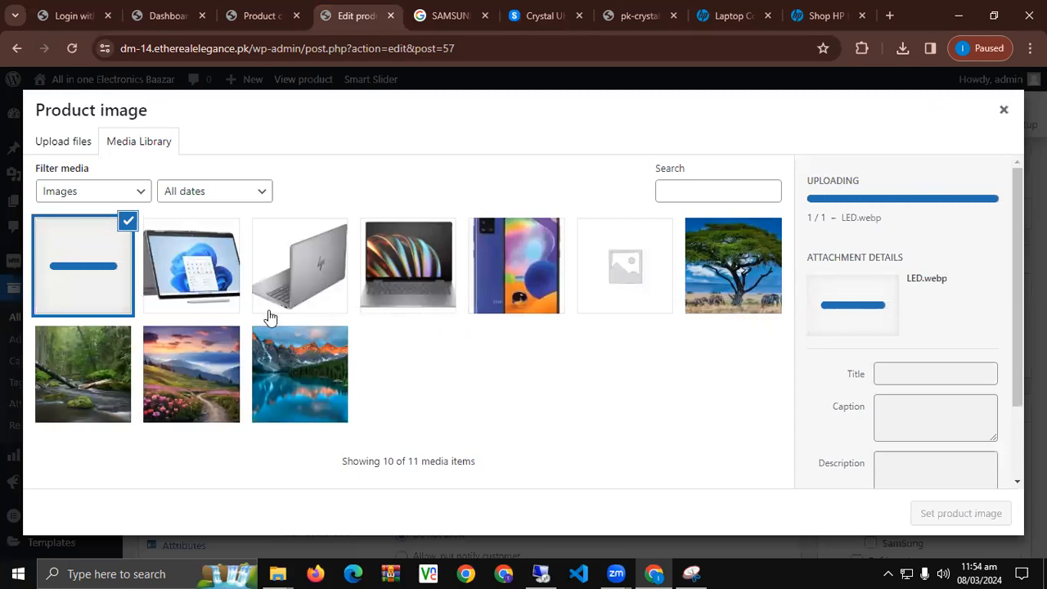
pyautogui.click(941, 514)
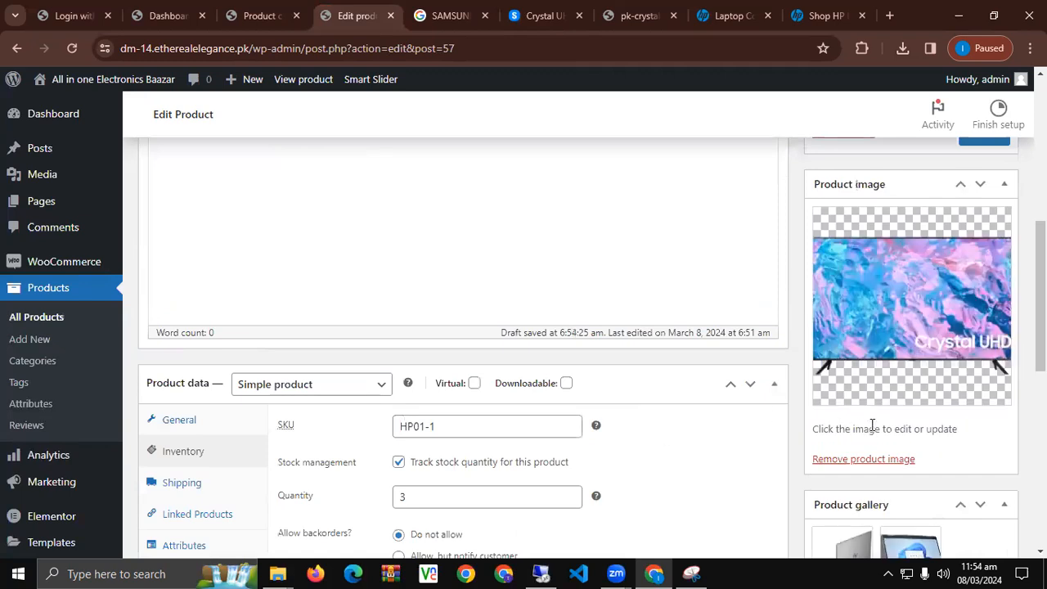
# Delete a laptop photo from the product gallery
pyautogui.scroll(-2, 872, 425)
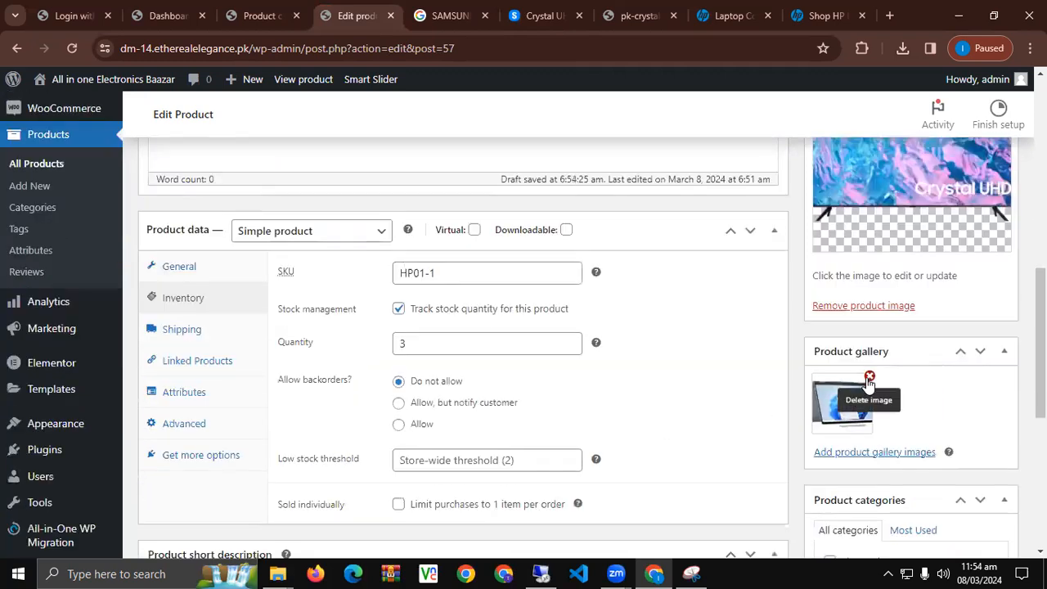
pyautogui.click(868, 378)
pyautogui.scroll(10, 853, 390)
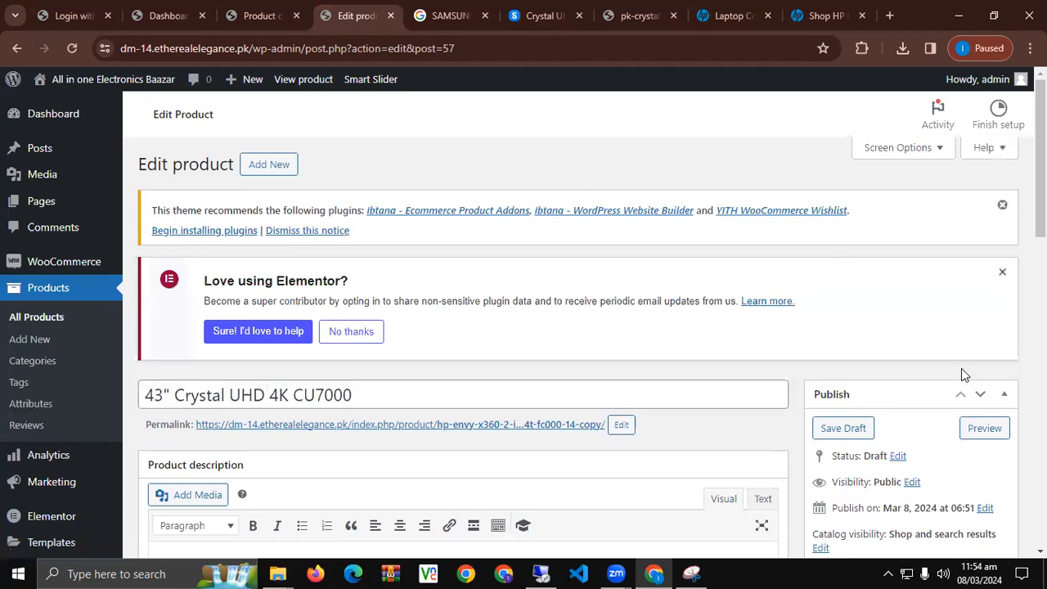
# Publish the CU7000 product, then open the live store homepage in Elementor
pyautogui.scroll(-3, 883, 388)
pyautogui.click(984, 372)
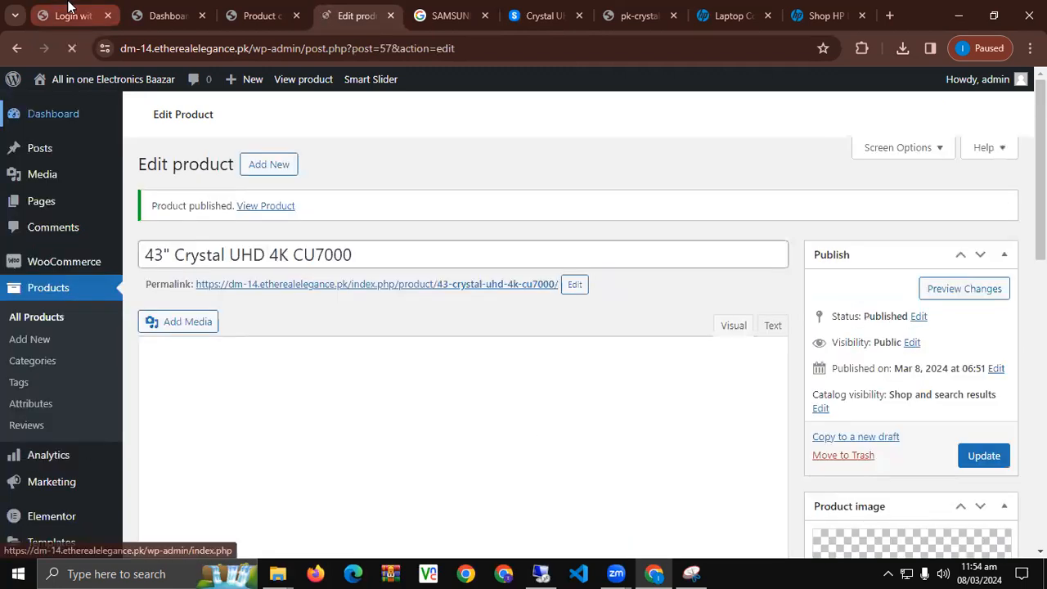
pyautogui.click(168, 16)
pyautogui.moveTo(78, 85)
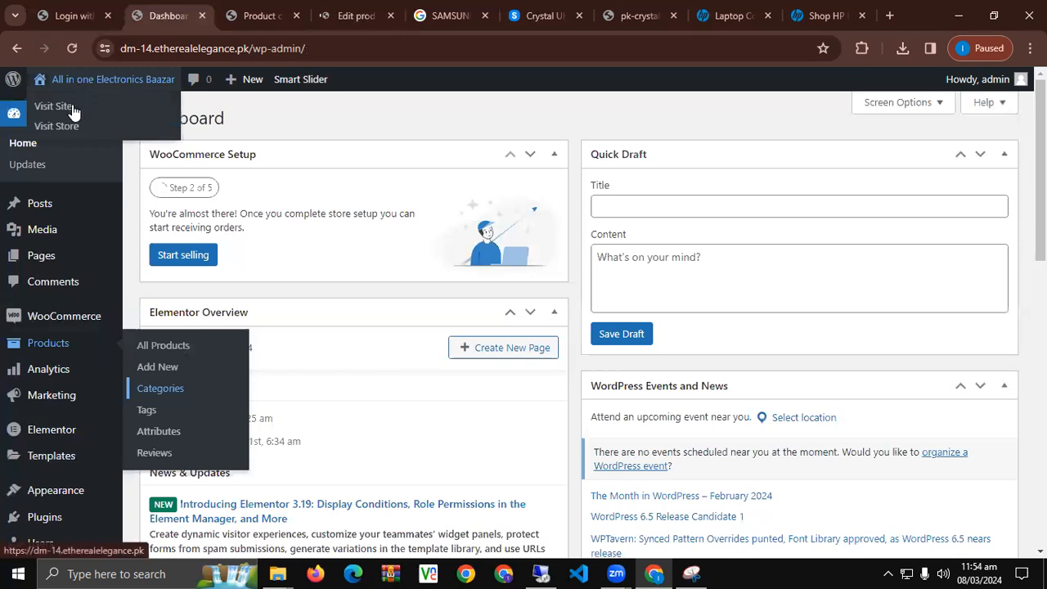
pyautogui.keyDown('ctrl'); pyautogui.click(72, 108); pyautogui.keyUp('ctrl')
pyautogui.click(216, 10)
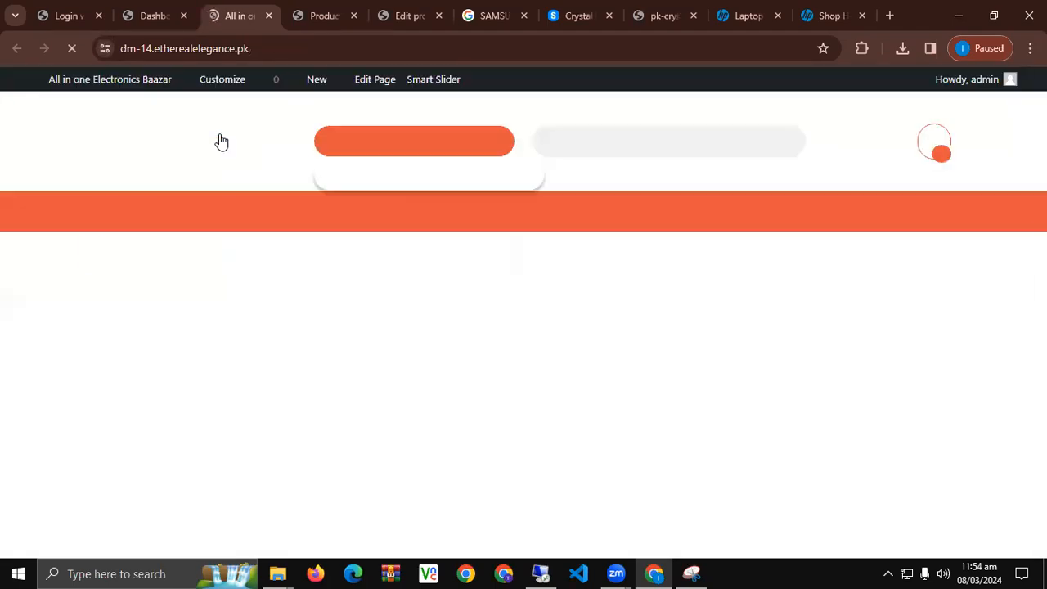
pyautogui.scroll(-8, 3, 258)
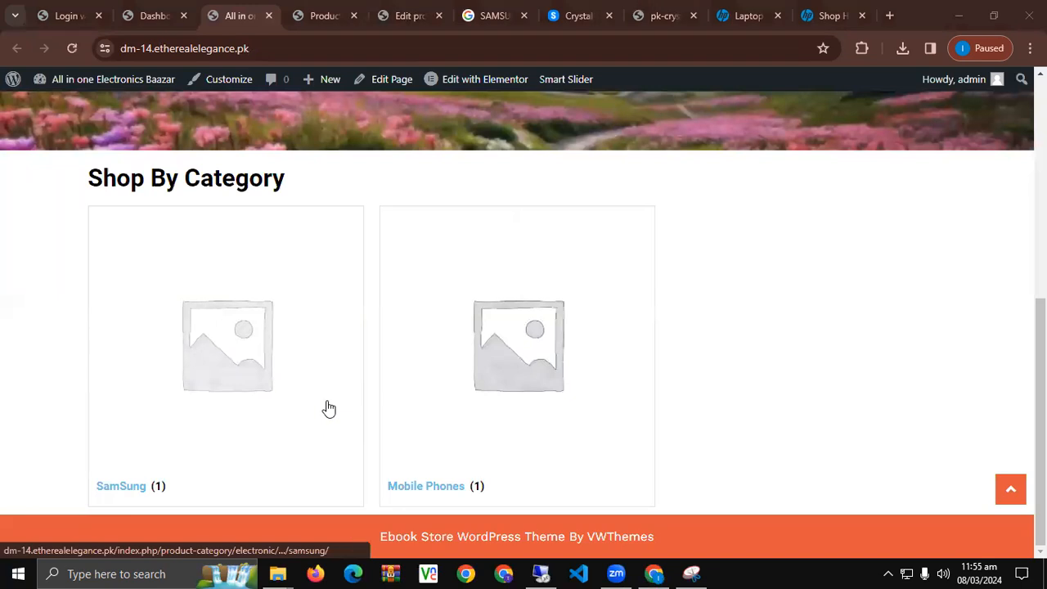
pyautogui.moveTo(470, 82)
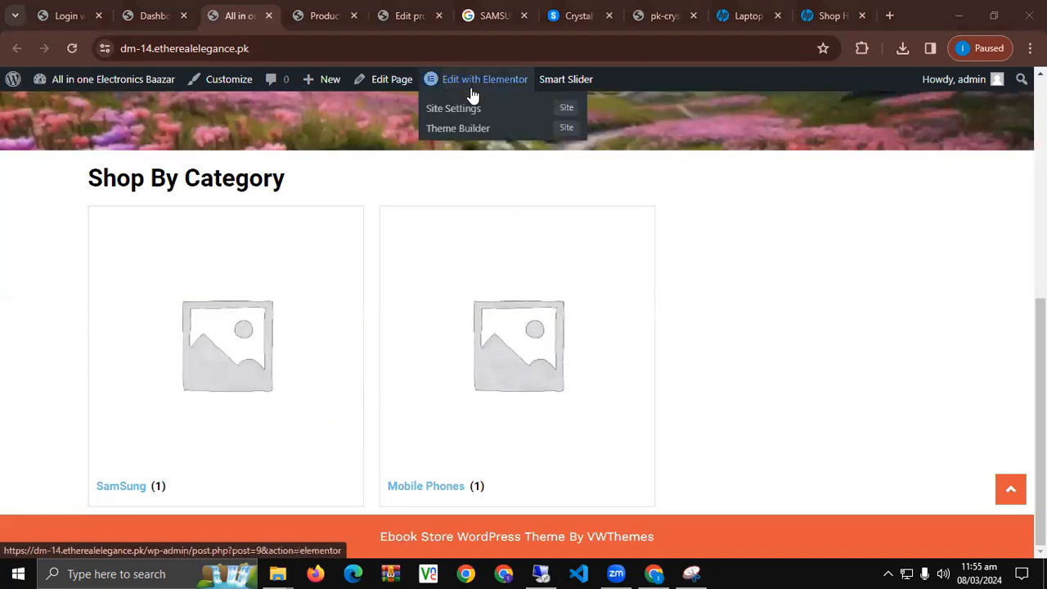
pyautogui.click(480, 78)
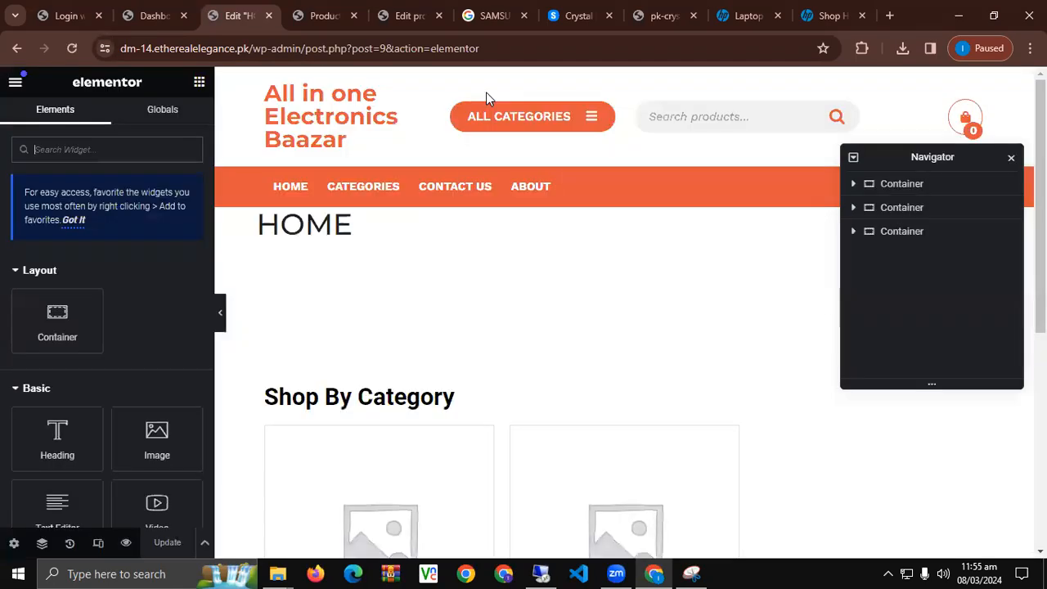
# Insert an empty container with a chosen structure below the Shop By Category cards
pyautogui.scroll(-3, 259, 336)
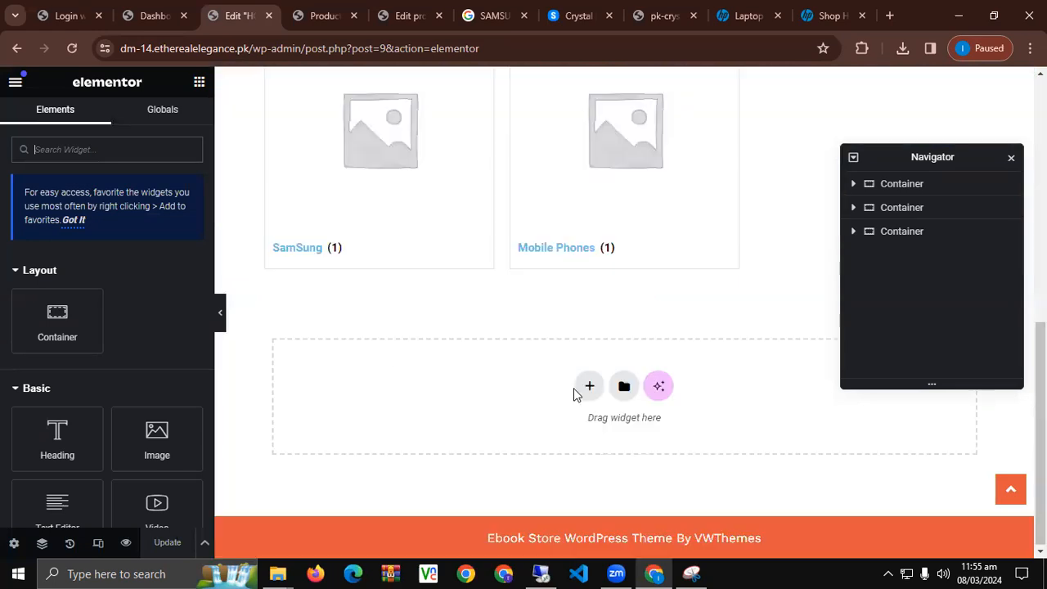
pyautogui.scroll(-4, 575, 392)
pyautogui.click(589, 386)
pyautogui.click(521, 426)
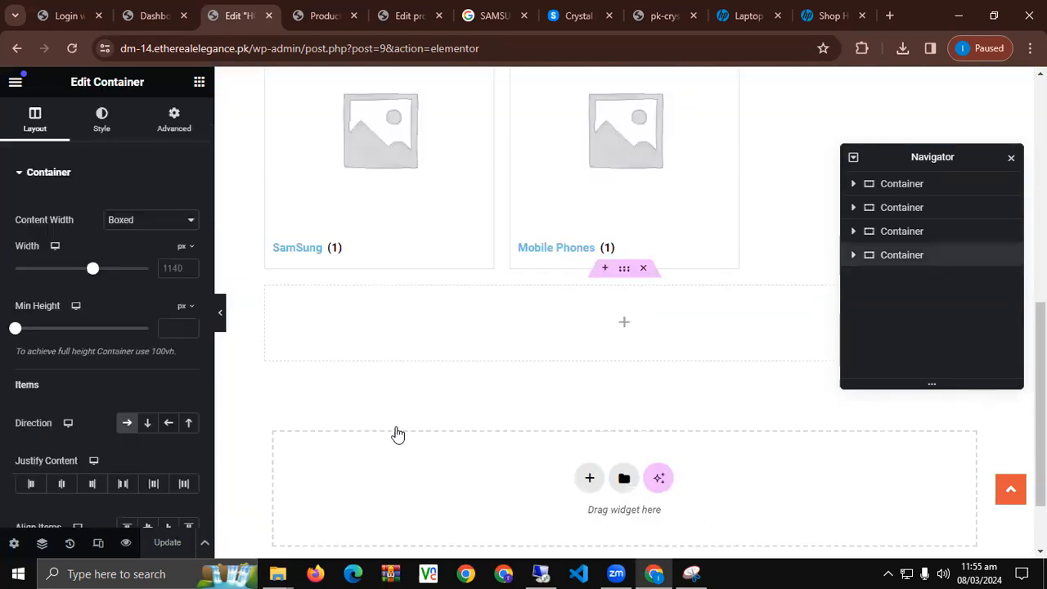
pyautogui.click(624, 323)
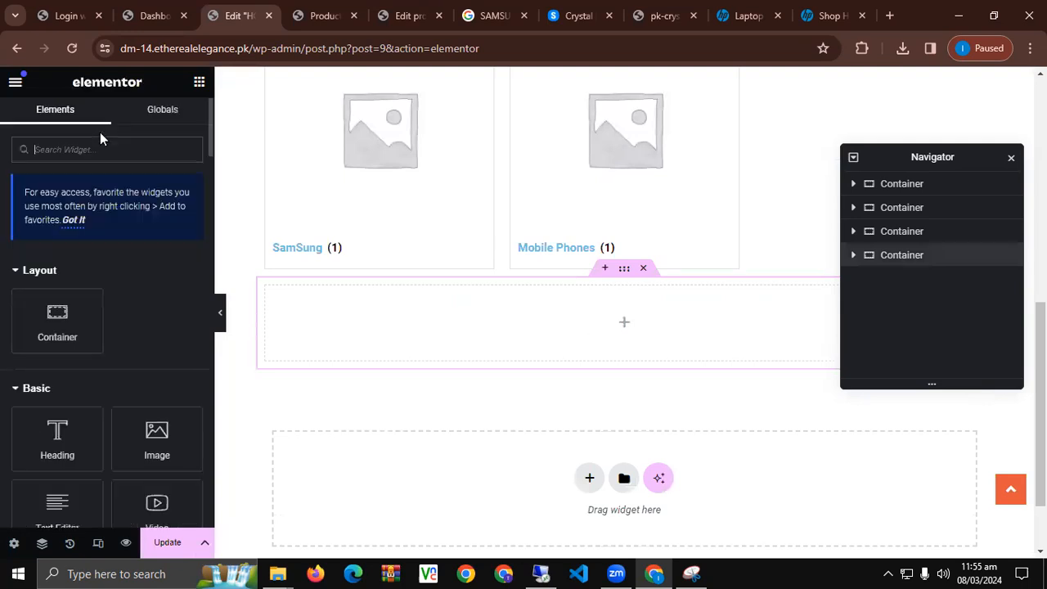
# Drop a Heading widget into the new container reading 'SHOP BY PRODUCTS'
pyautogui.moveTo(73, 472); pyautogui.dragTo(130, 380)
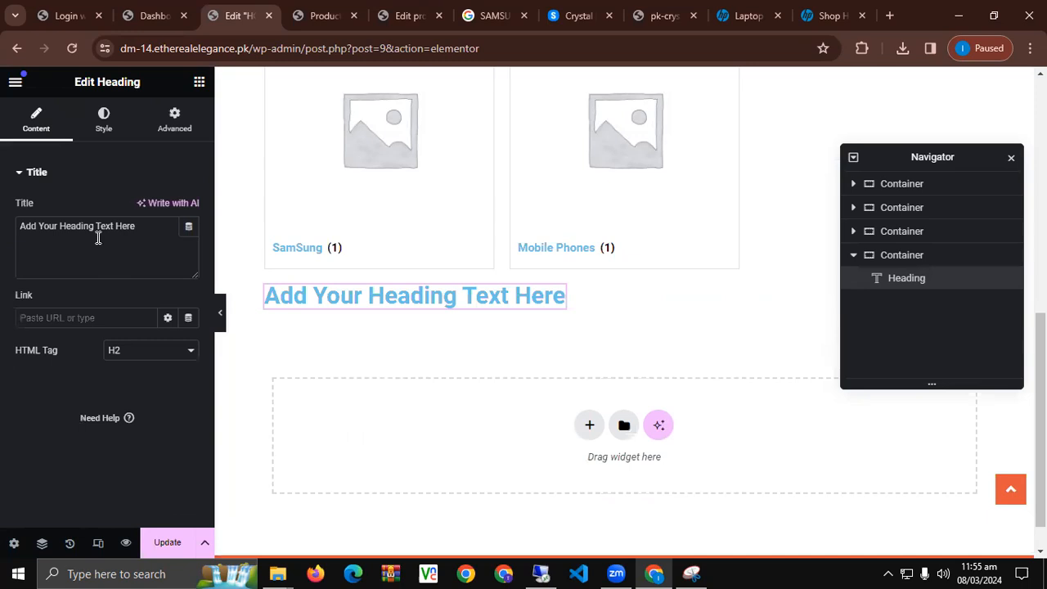
pyautogui.tripleClick(103, 235)
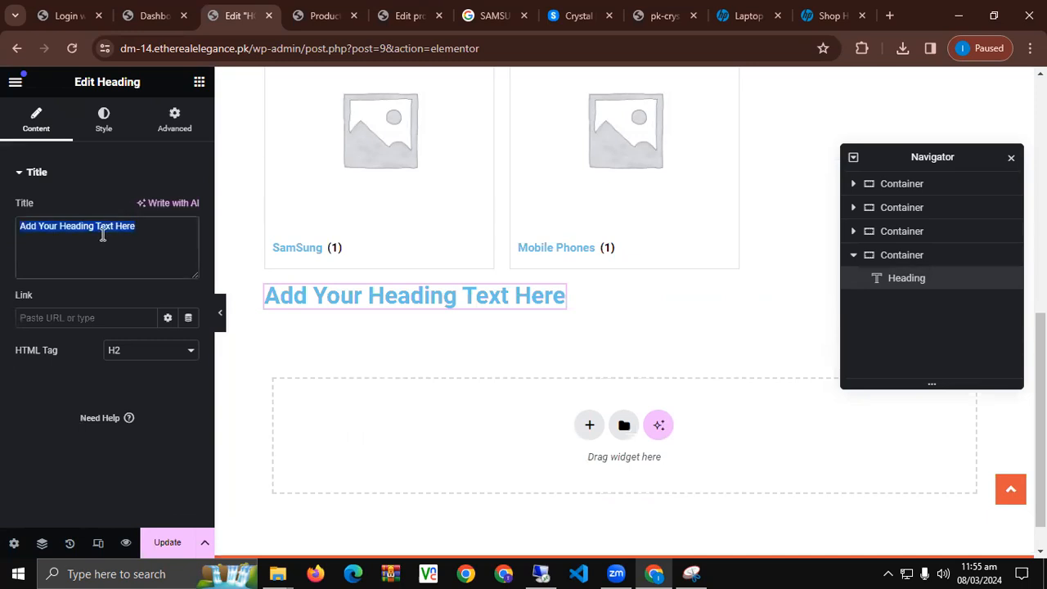
pyautogui.write('SHOP BY ')
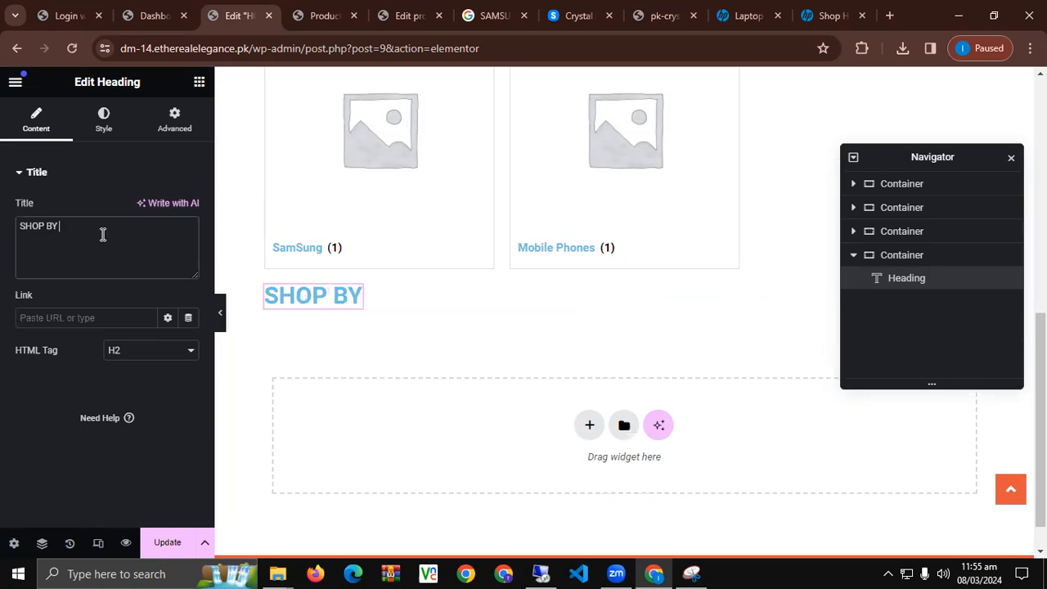
pyautogui.write('PRODUCTS')
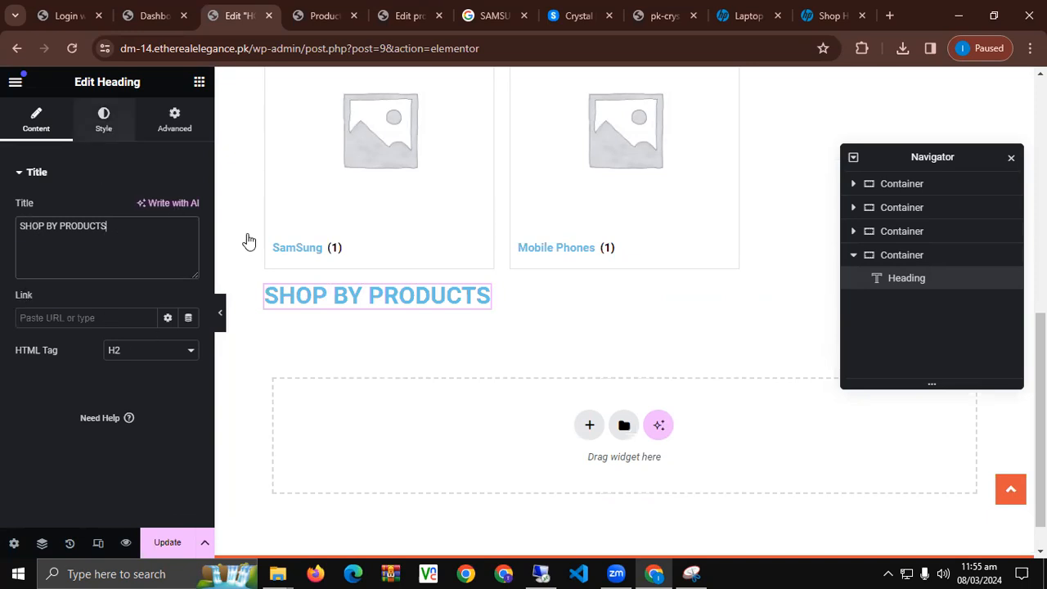
# Make the heading text colour black (#000000) and start a new section below it
pyautogui.click(103, 120)
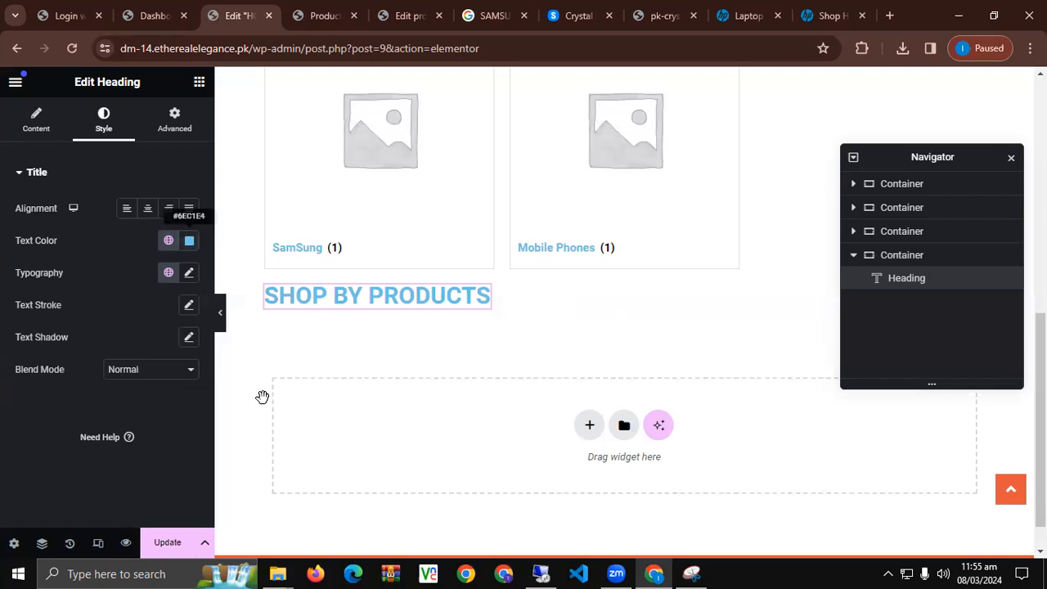
pyautogui.click(189, 241)
pyautogui.moveTo(145, 357); pyautogui.dragTo(26, 492)
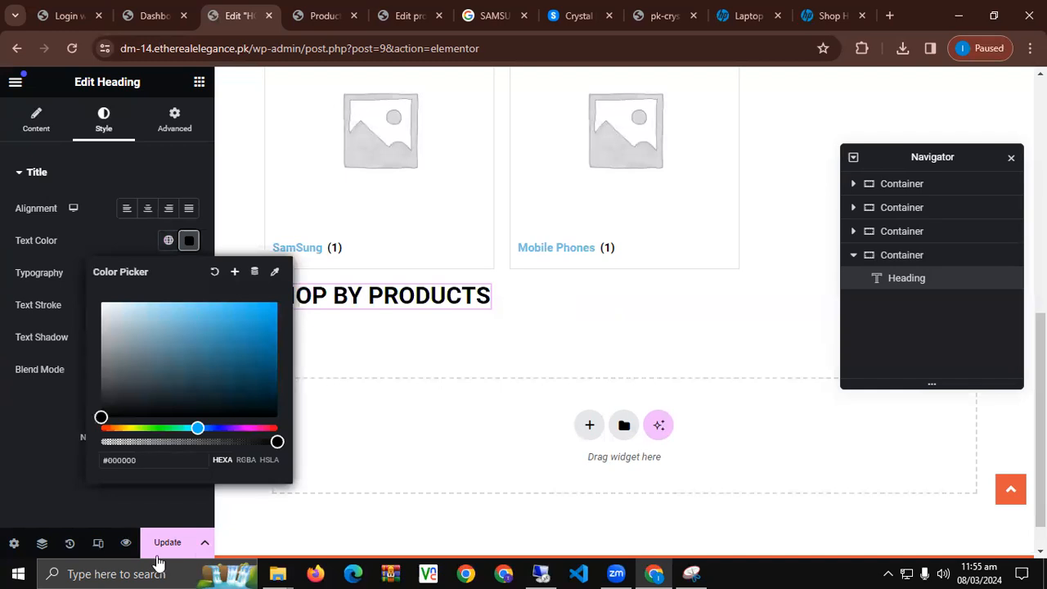
pyautogui.click(351, 409)
pyautogui.click(589, 425)
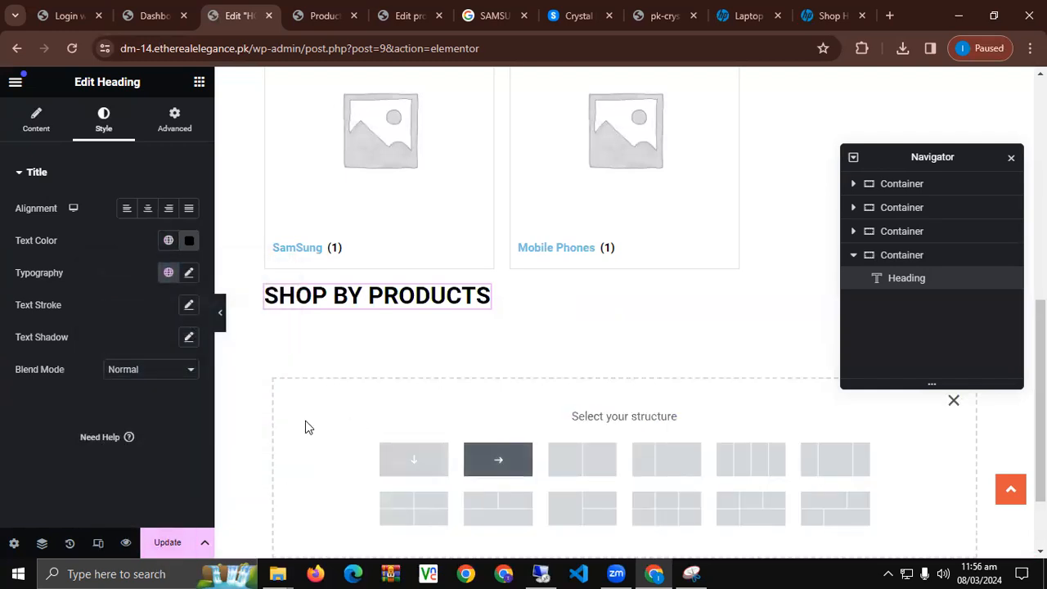
# Search for the Products widget and place it in the new container
pyautogui.click(624, 365)
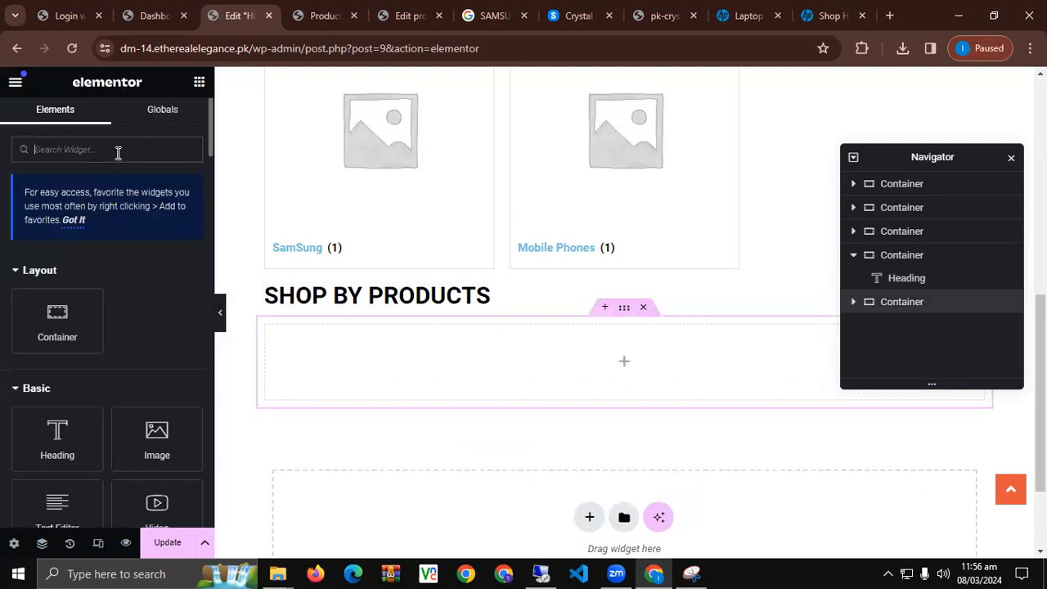
pyautogui.write('PRODUCTS')
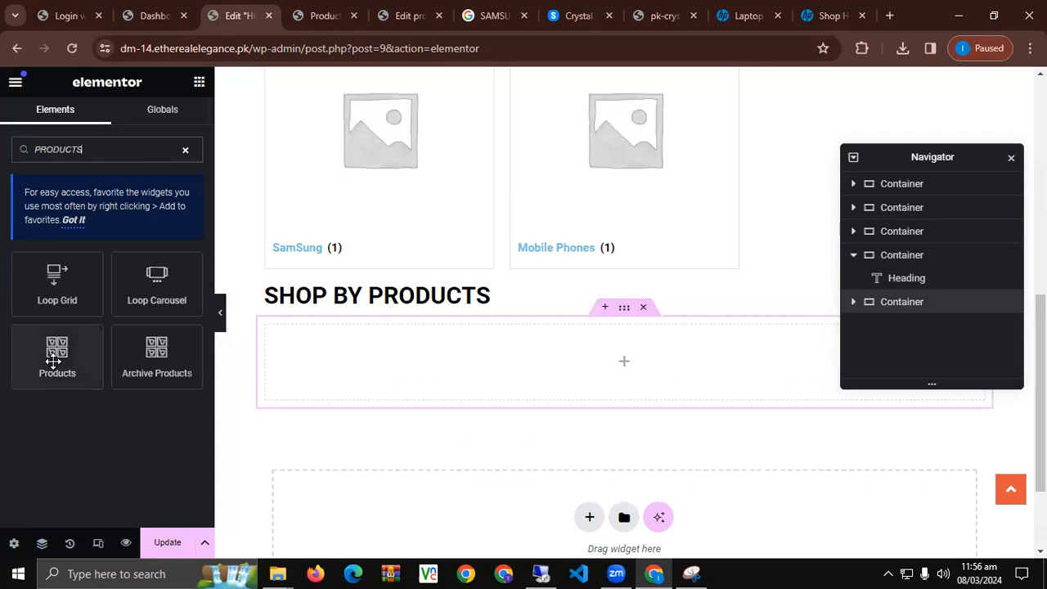
pyautogui.moveTo(53, 361); pyautogui.dragTo(505, 393)
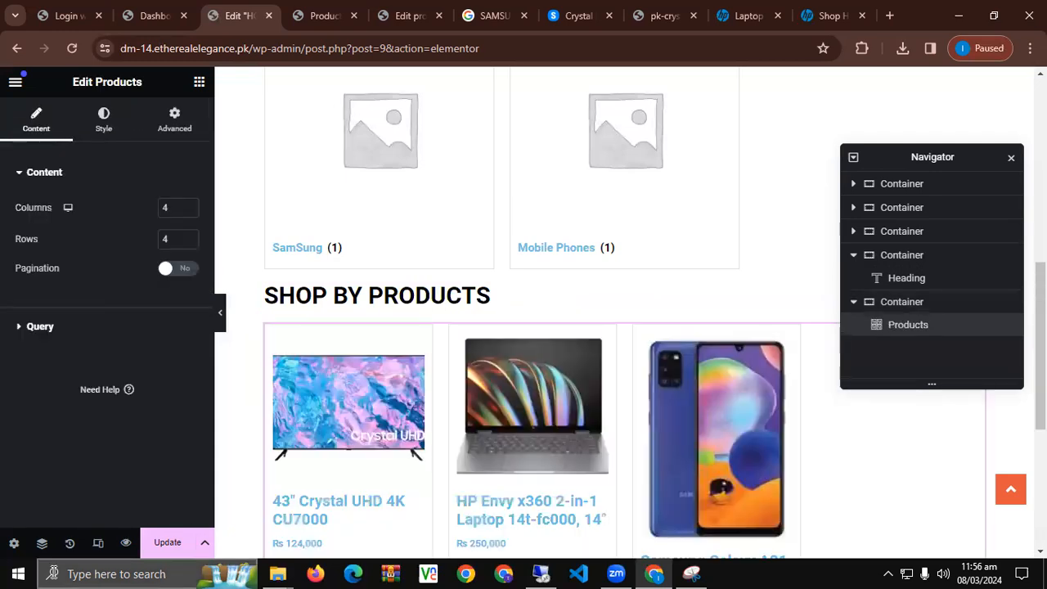
# Set the product grid to 3 columns and 2 rows with pagination, ordering and result count on
pyautogui.click(189, 210)
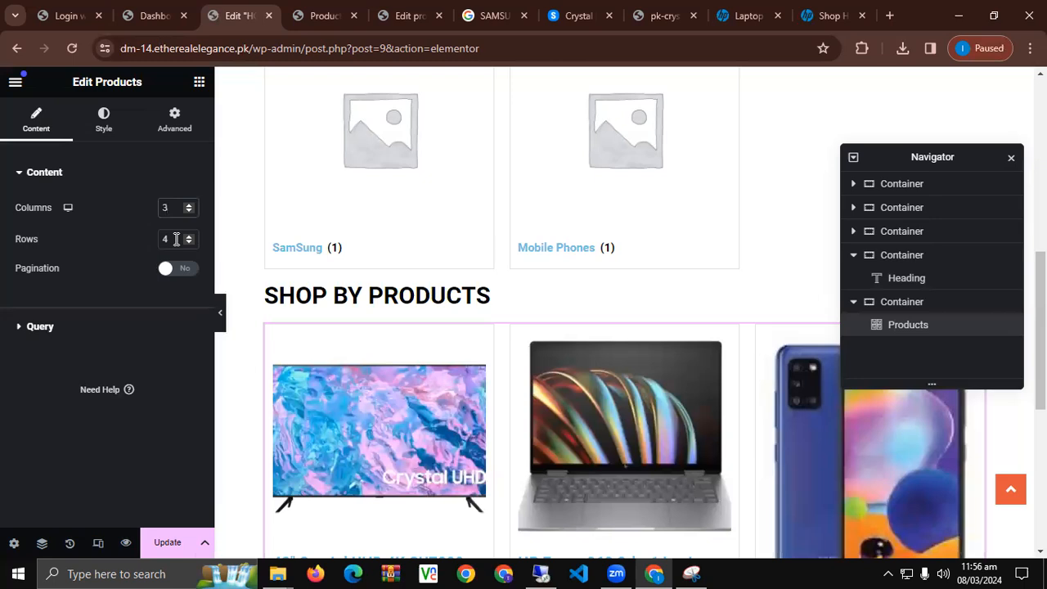
pyautogui.click(190, 243)
pyautogui.click(189, 243)
pyautogui.click(166, 268)
pyautogui.scroll(-3, 408, 344)
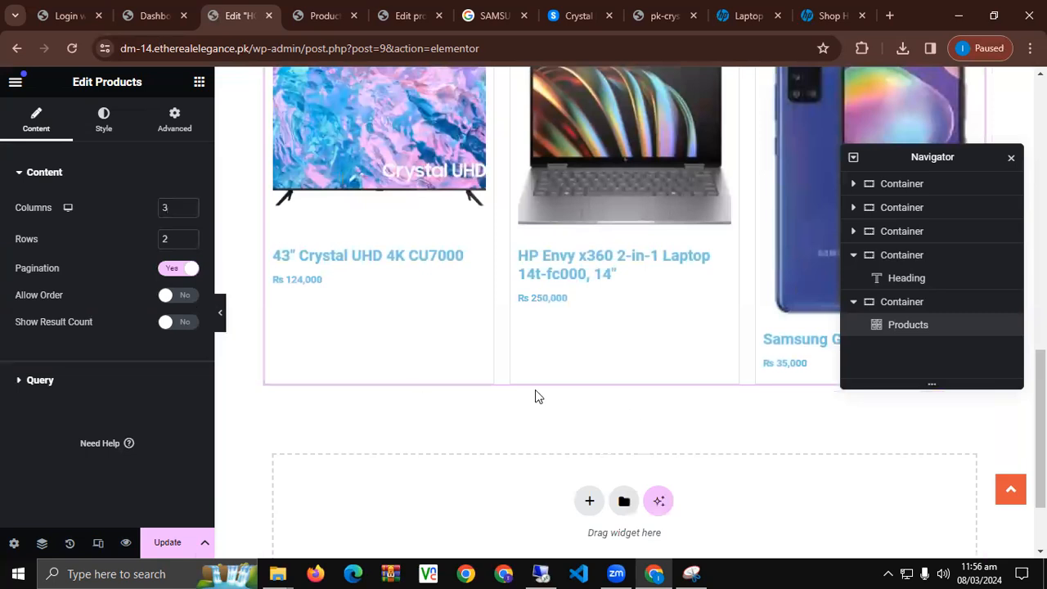
pyautogui.scroll(2, 535, 390)
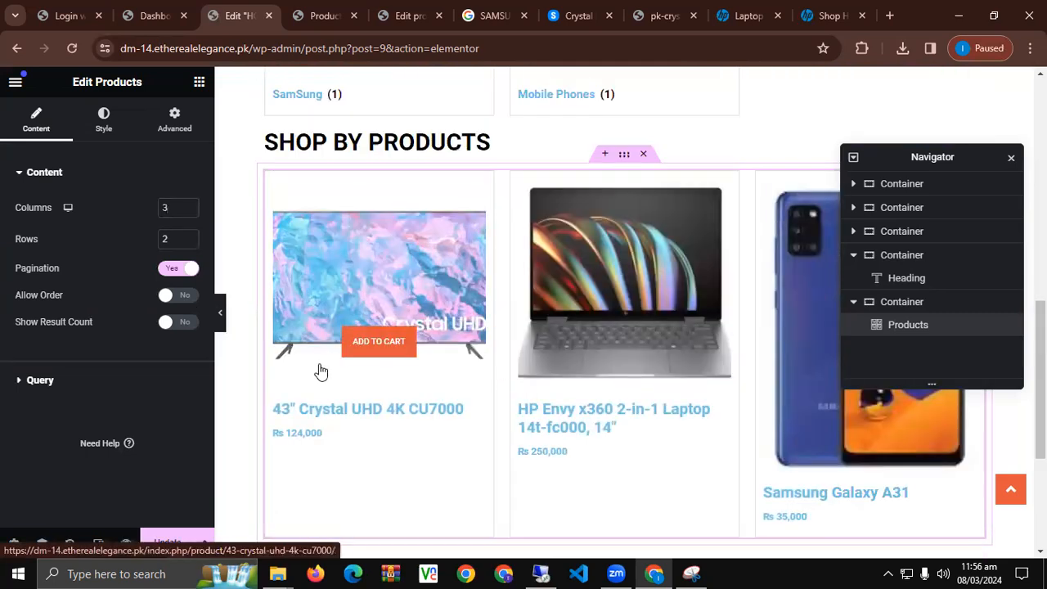
pyautogui.click(170, 298)
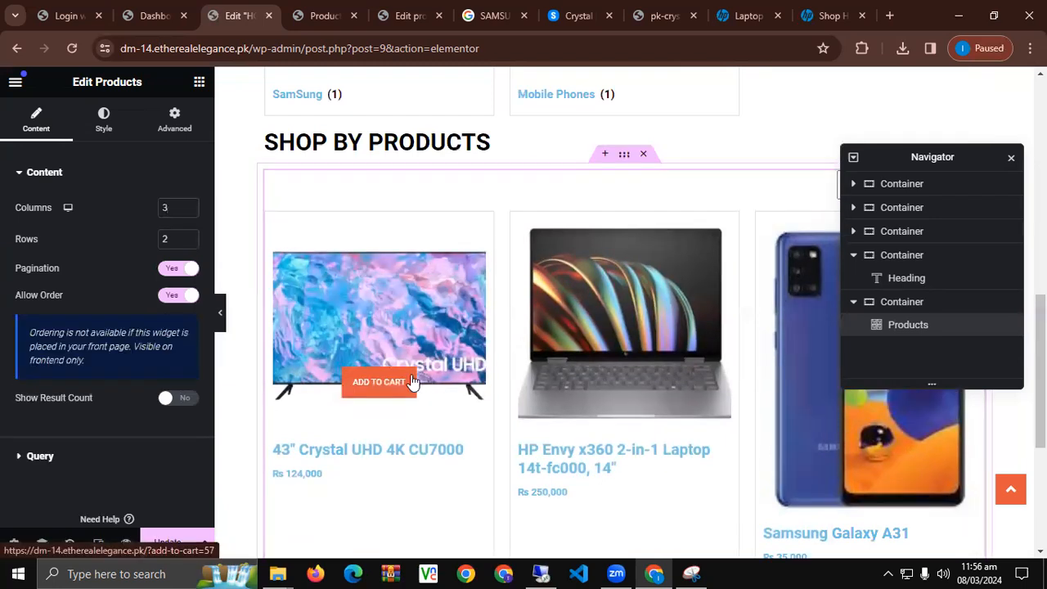
pyautogui.click(168, 401)
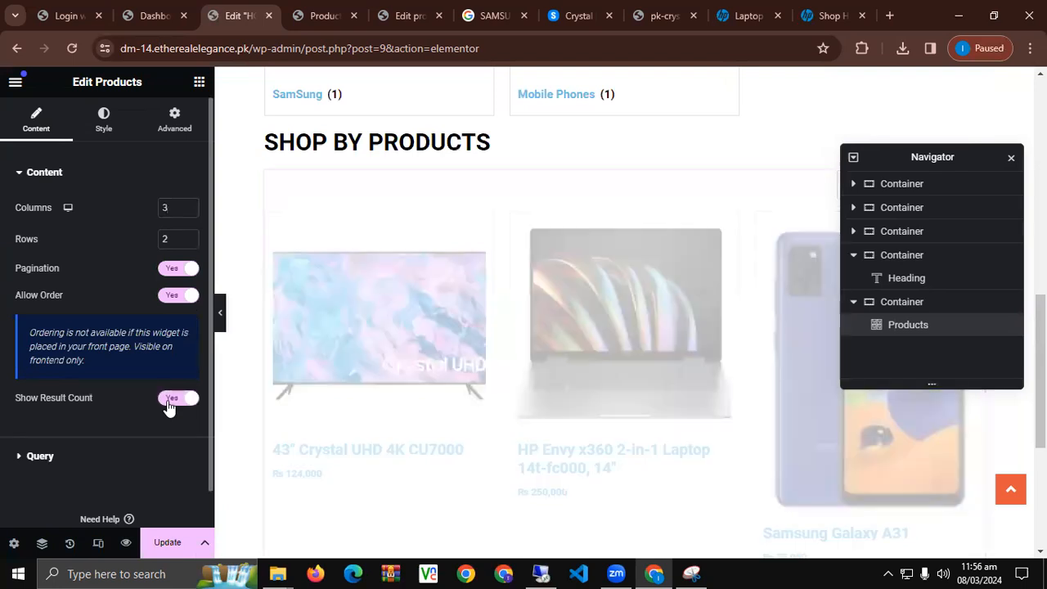
pyautogui.scroll(-1, 204, 414)
pyautogui.scroll(-3, 331, 426)
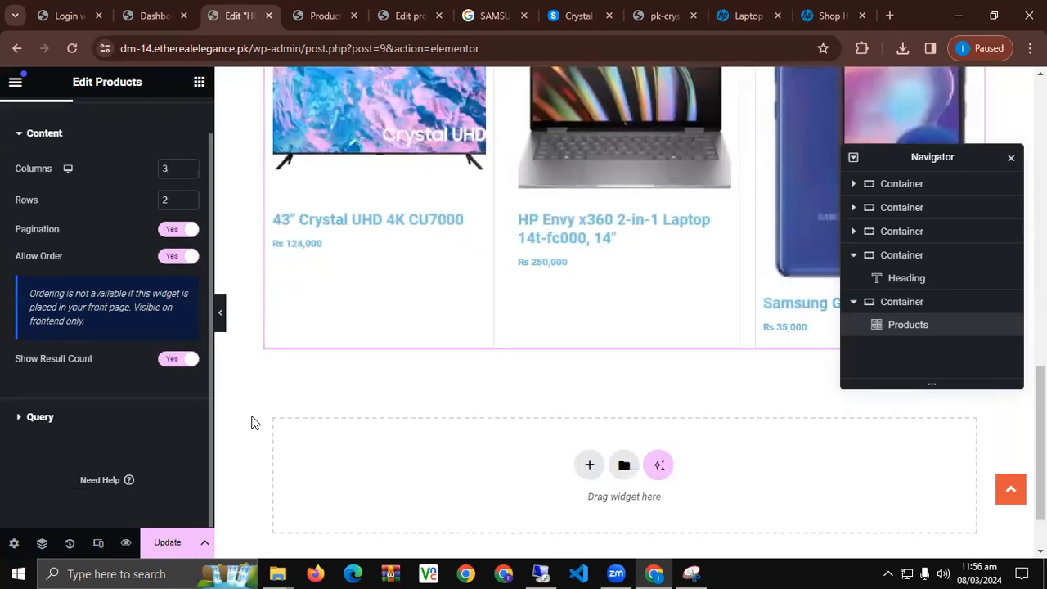
pyautogui.click(18, 415)
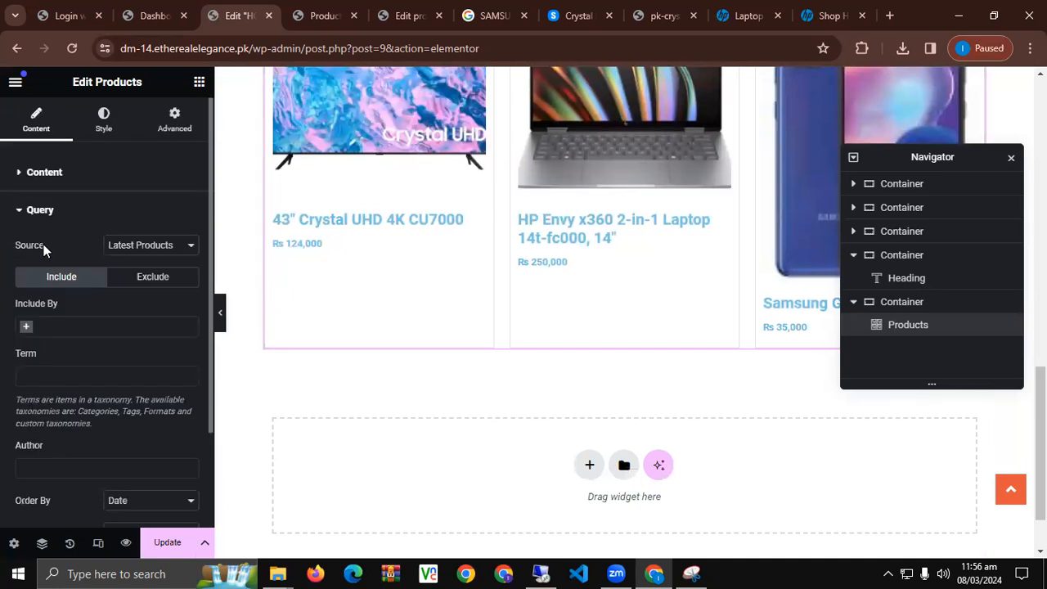
# Keep Latest Products as the grid's query source and update the homepage
pyautogui.click(142, 248)
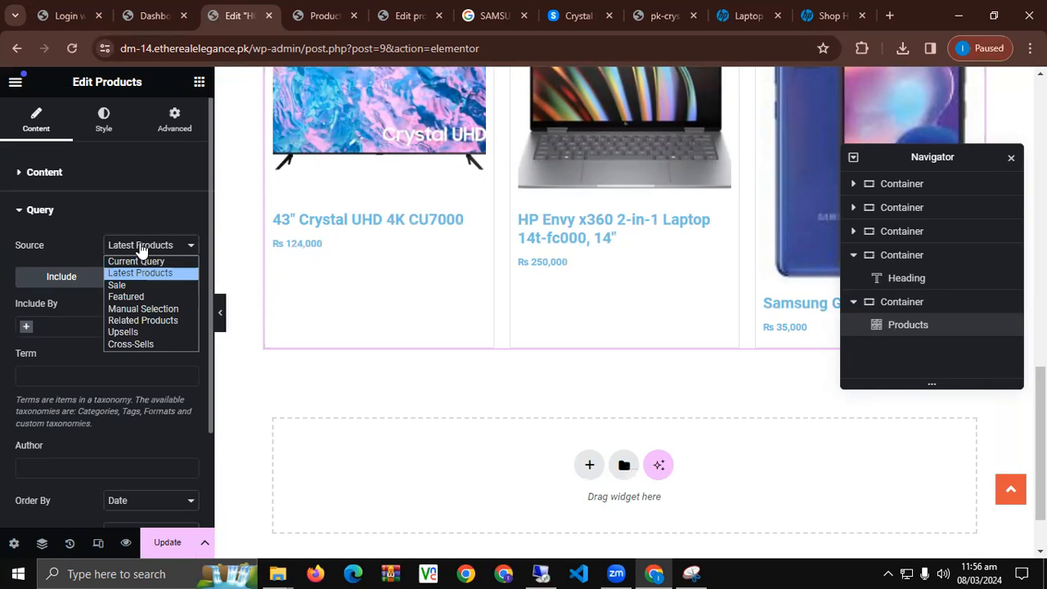
pyautogui.click(142, 248)
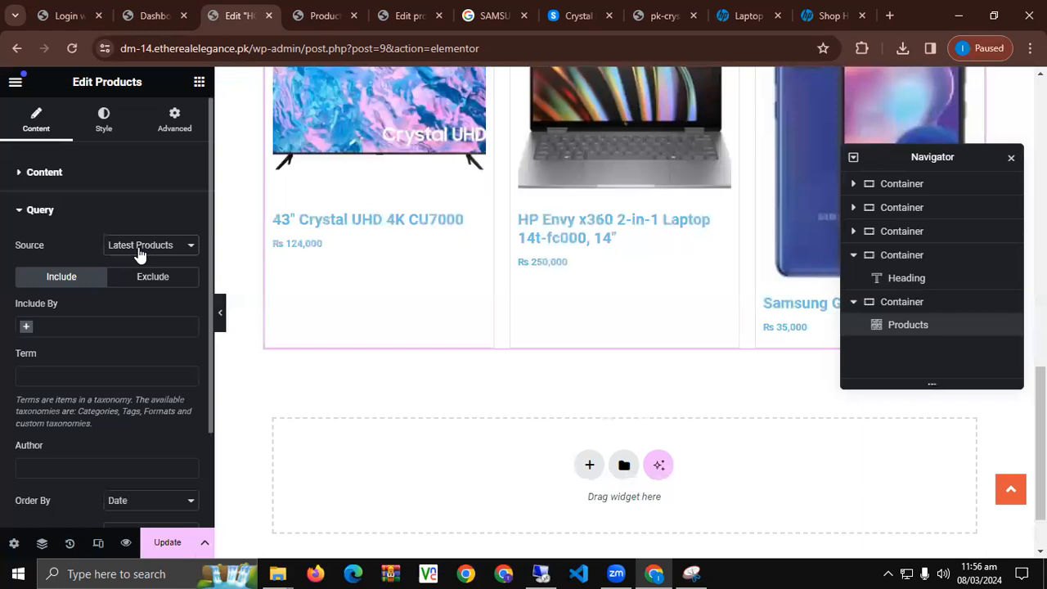
pyautogui.scroll(-2, 128, 385)
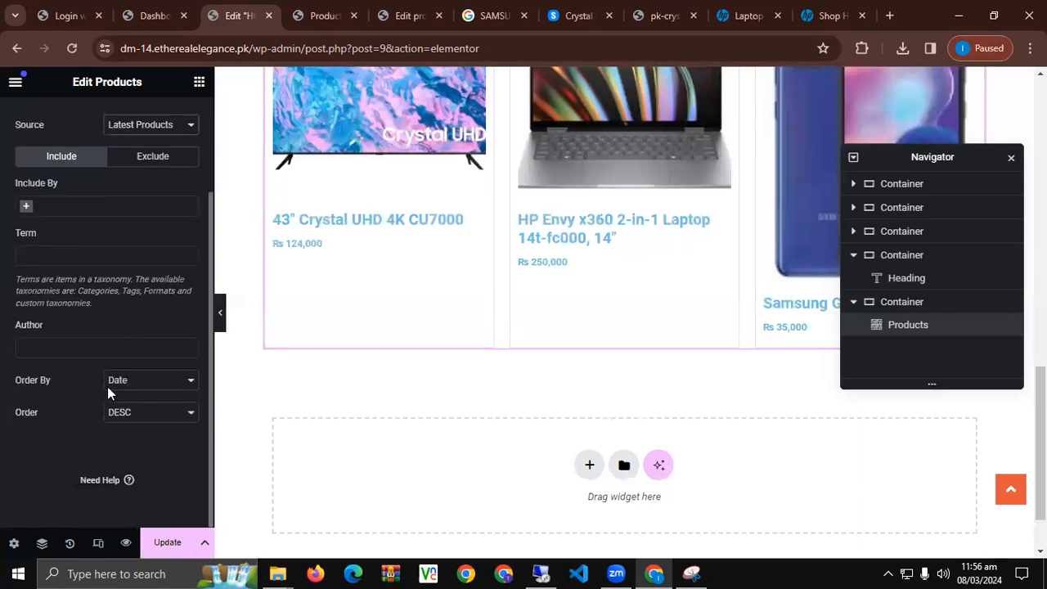
pyautogui.scroll(2, 302, 436)
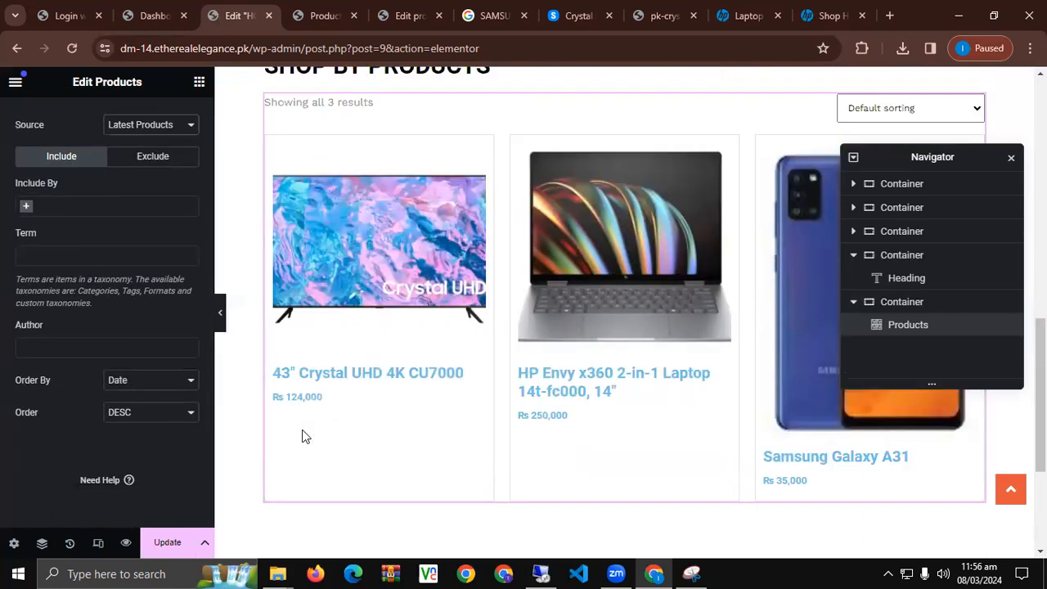
pyautogui.scroll(2, 303, 435)
pyautogui.scroll(2, 303, 436)
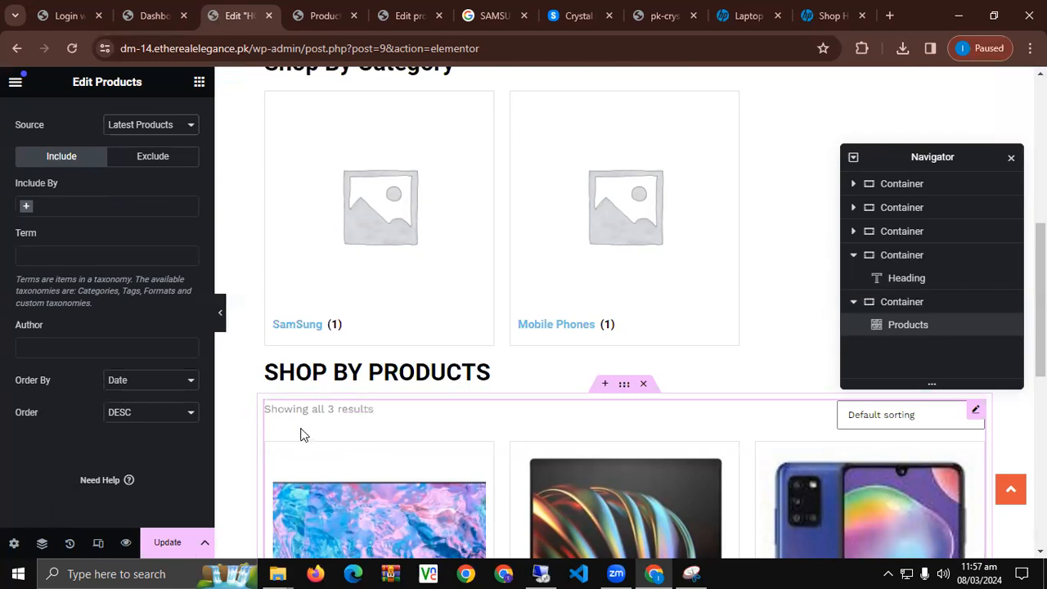
pyautogui.scroll(-3, 301, 434)
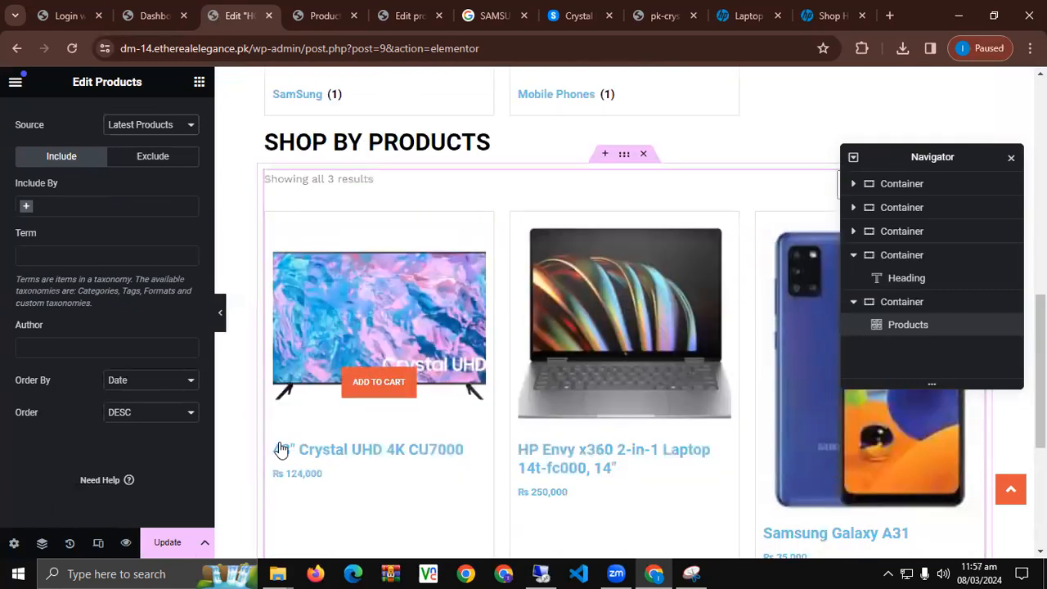
pyautogui.click(169, 541)
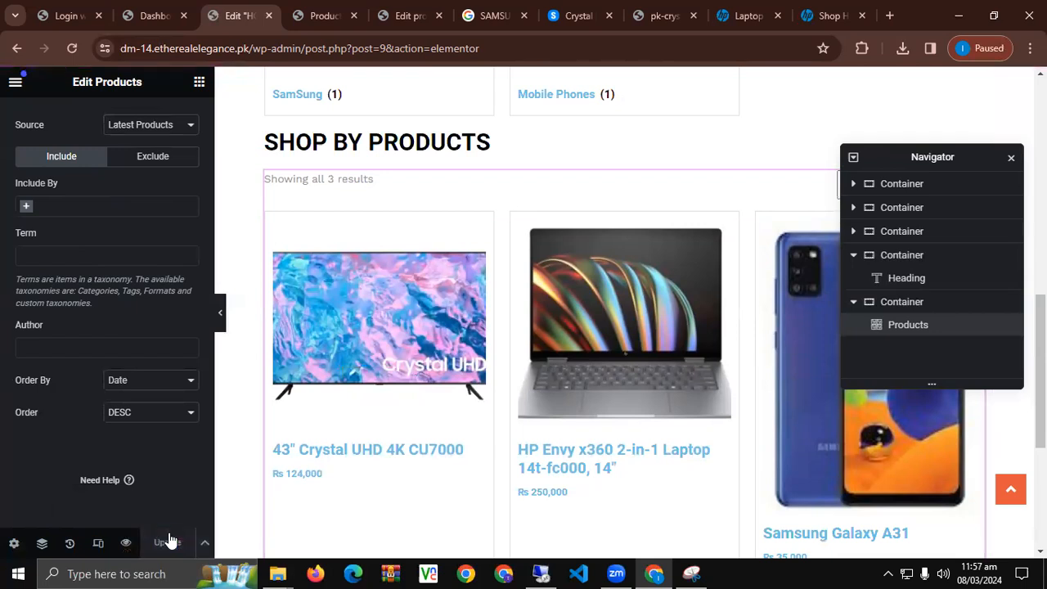
pyautogui.scroll(5, 385, 420)
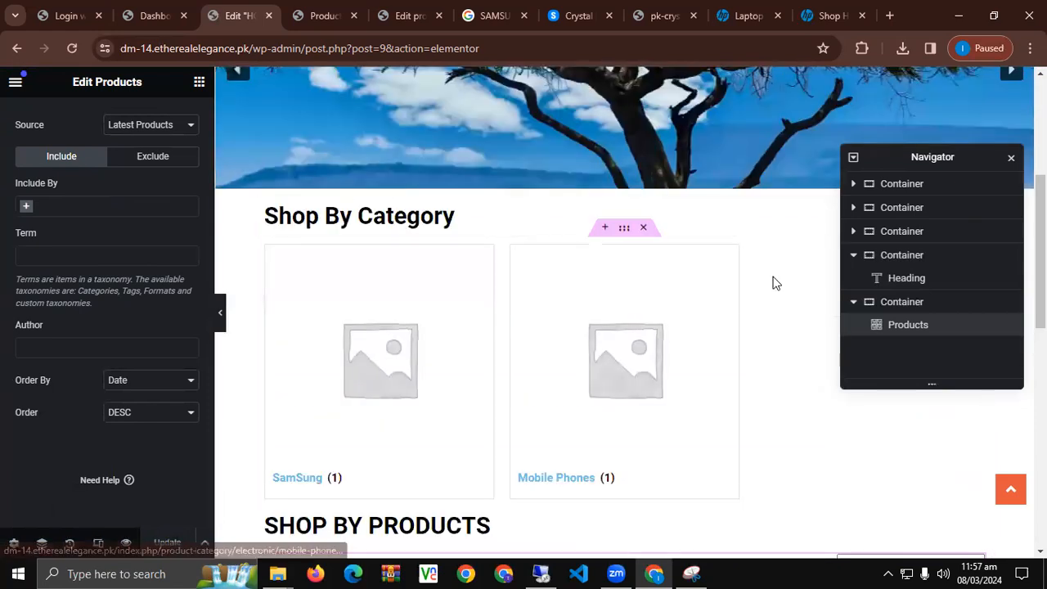
# Set the Shop By Category widget's query source to Show All and update the homepage
pyautogui.click(769, 283)
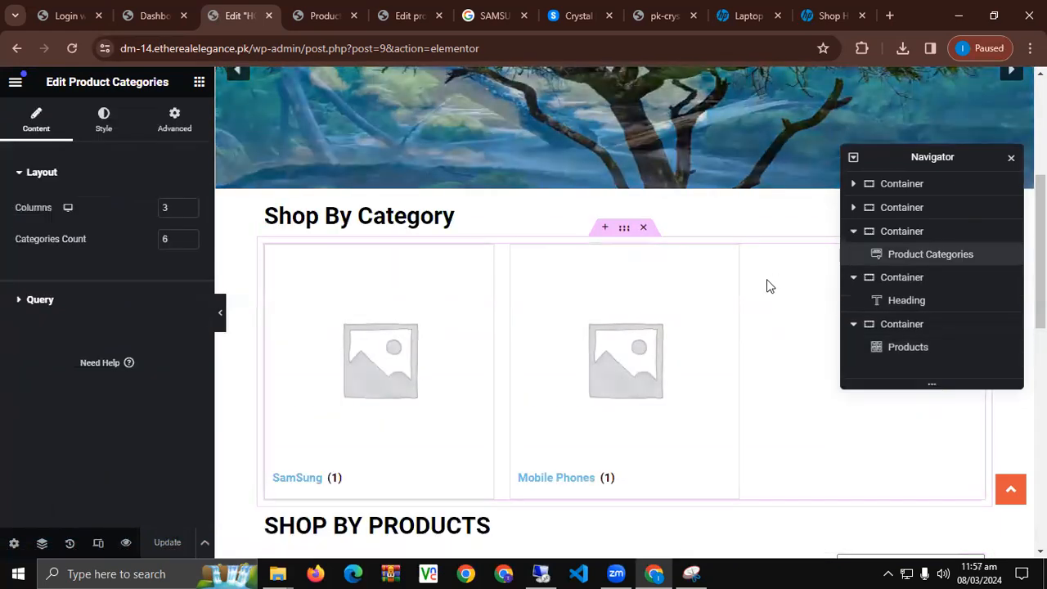
pyautogui.click(20, 303)
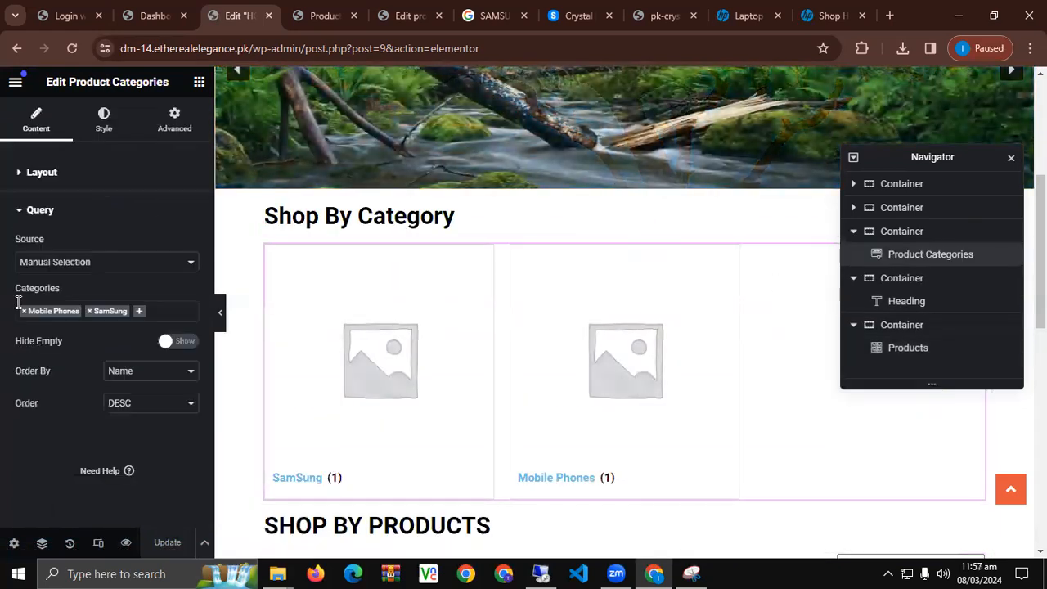
pyautogui.click(149, 267)
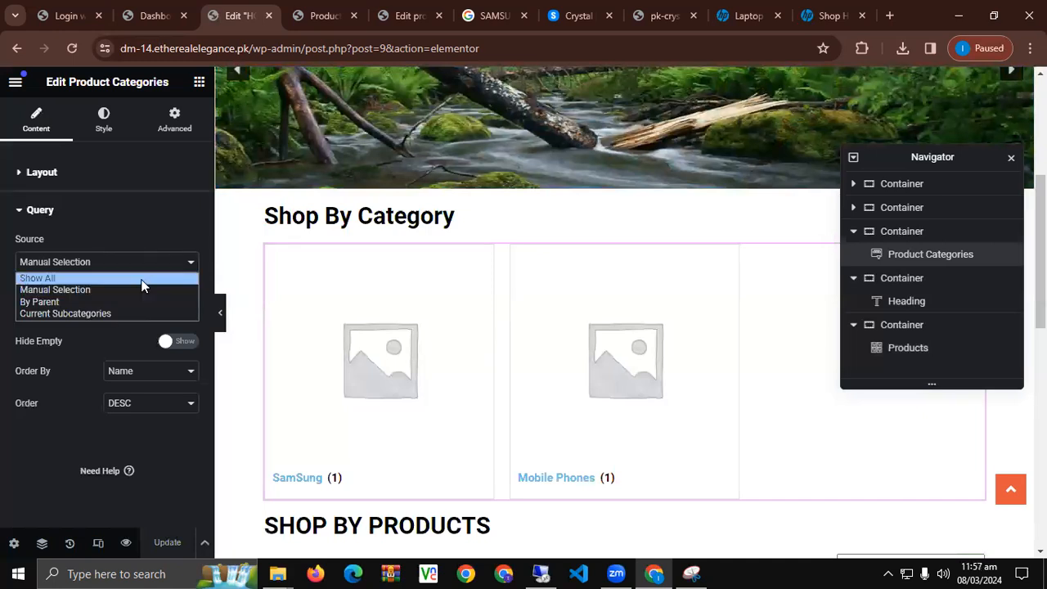
pyautogui.click(141, 279)
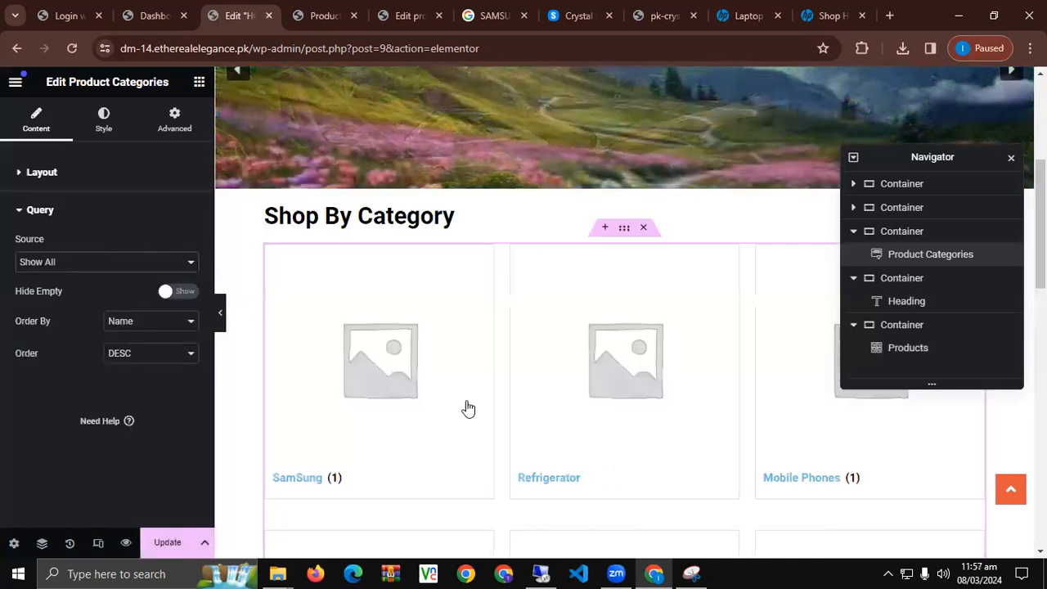
pyautogui.scroll(-4, 461, 404)
pyautogui.scroll(5, 459, 401)
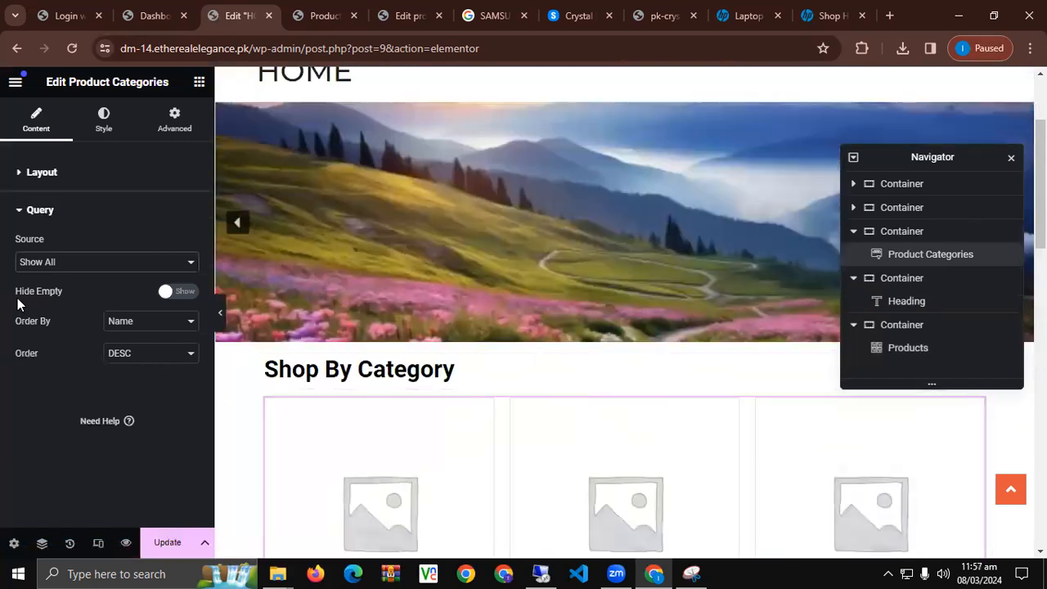
pyautogui.click(25, 175)
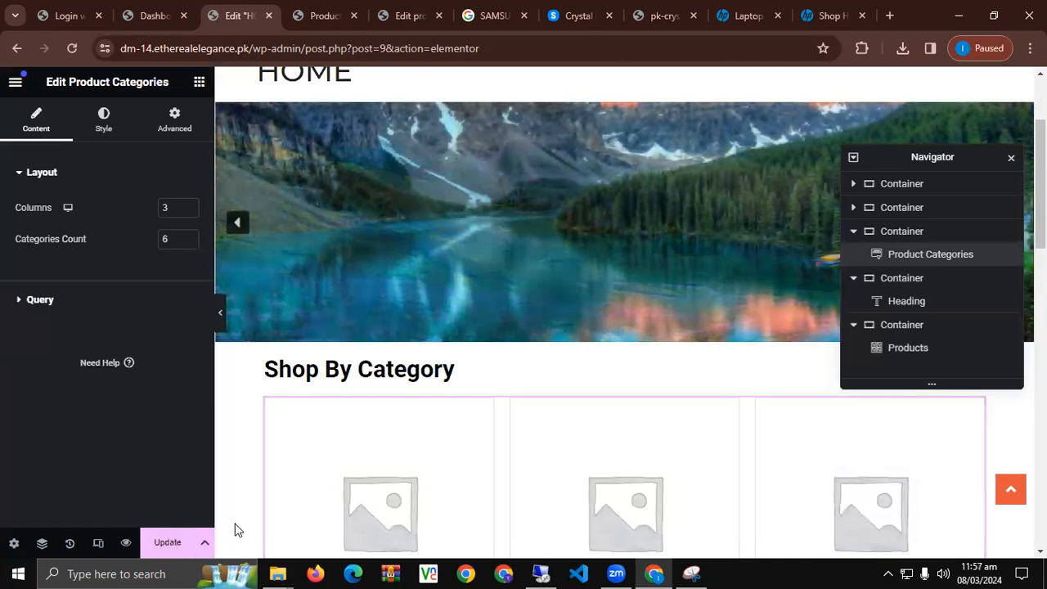
pyautogui.click(167, 544)
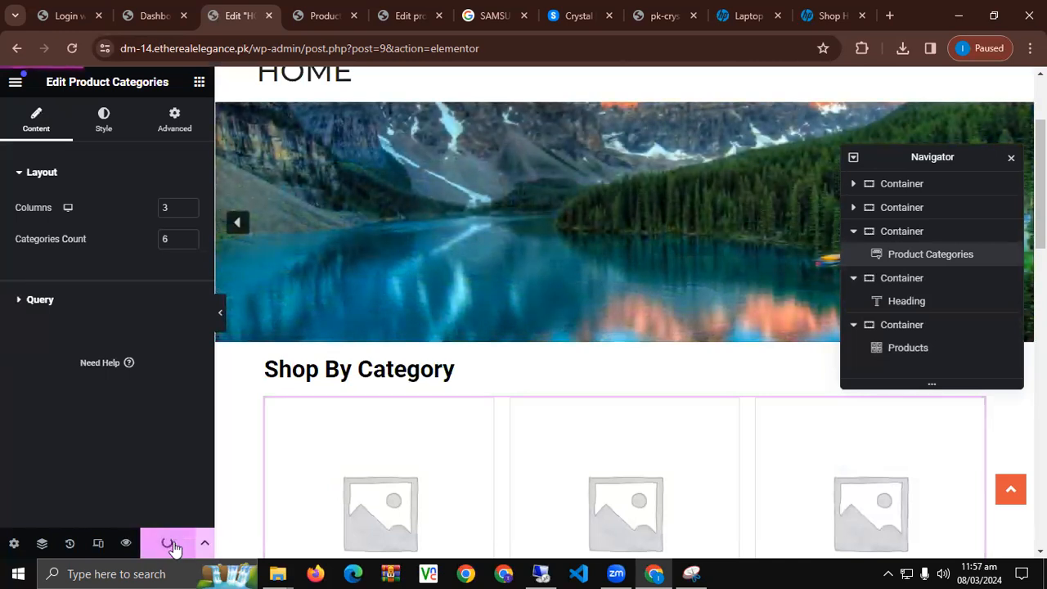
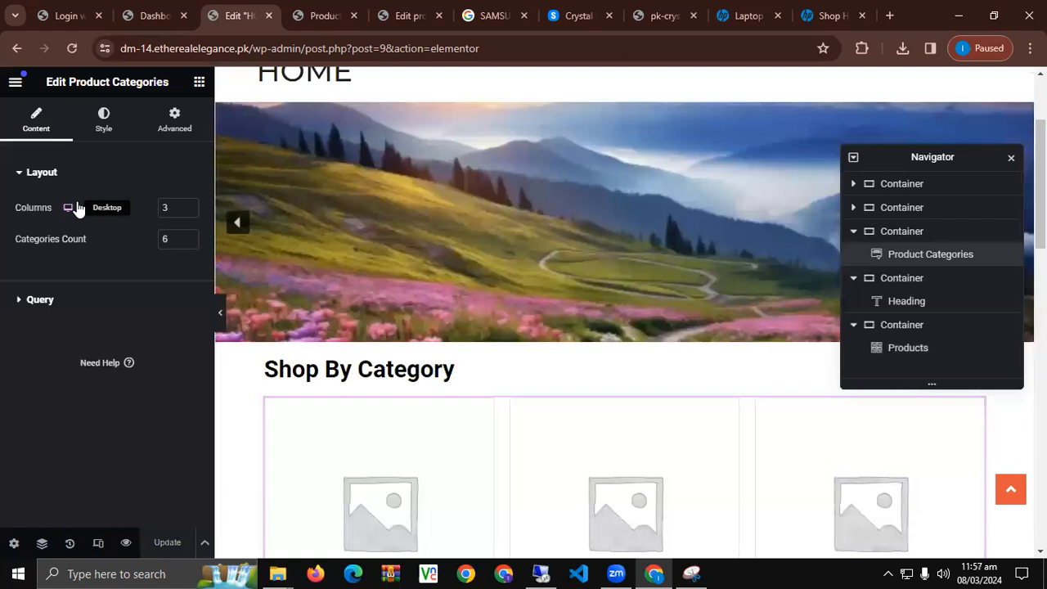
# Check the updated Shop By Category grid in the preview, then go to the WordPress Dashboard
pyautogui.scroll(-12, 347, 378)
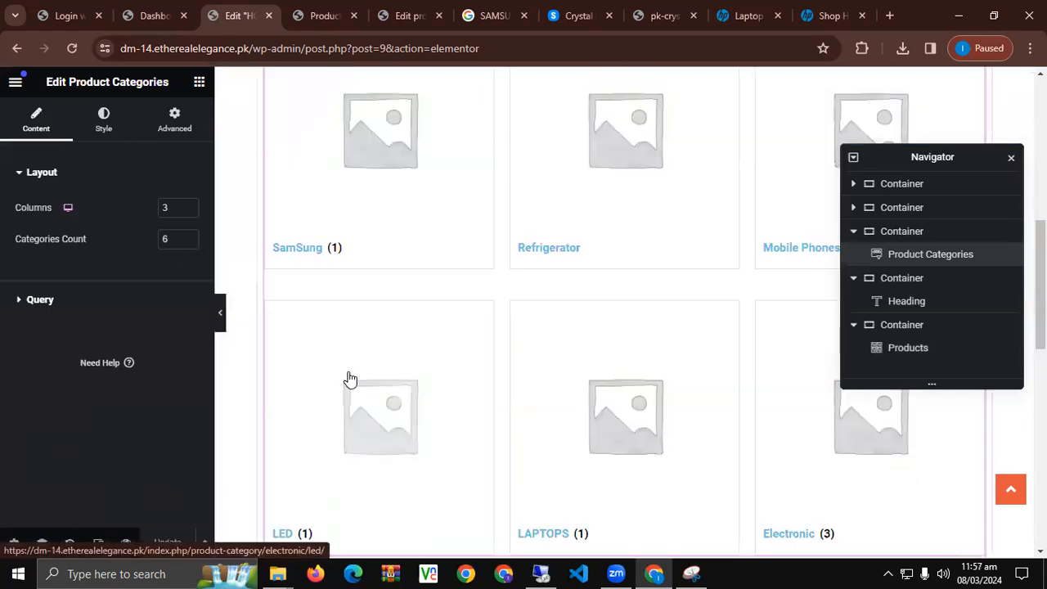
pyautogui.scroll(12, 347, 378)
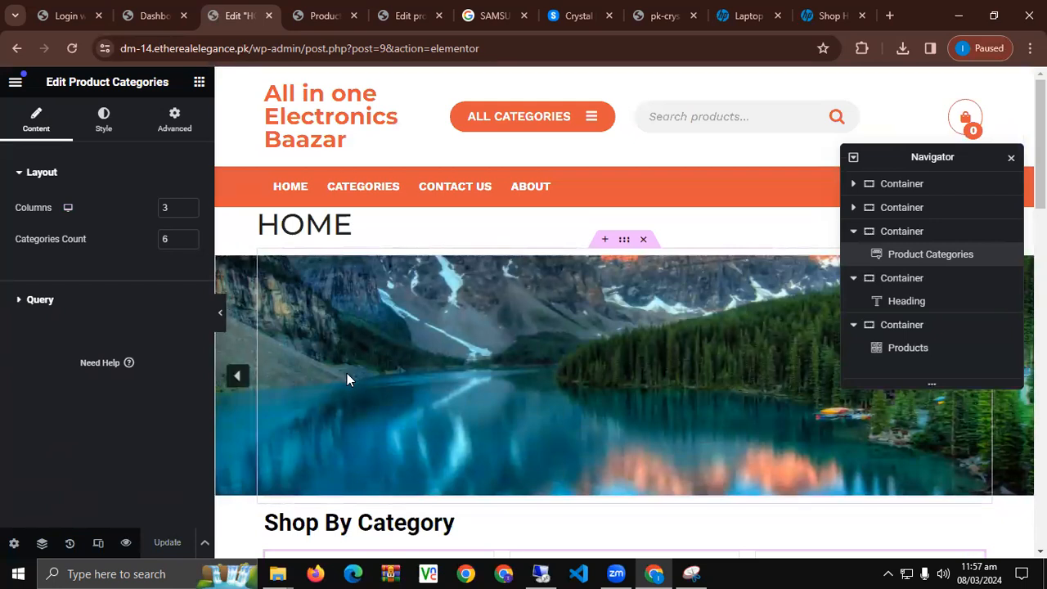
pyautogui.click(156, 14)
# Browse the live home page's six-category Shop By Category grid and Shop By Products cards
pyautogui.moveTo(69, 115)
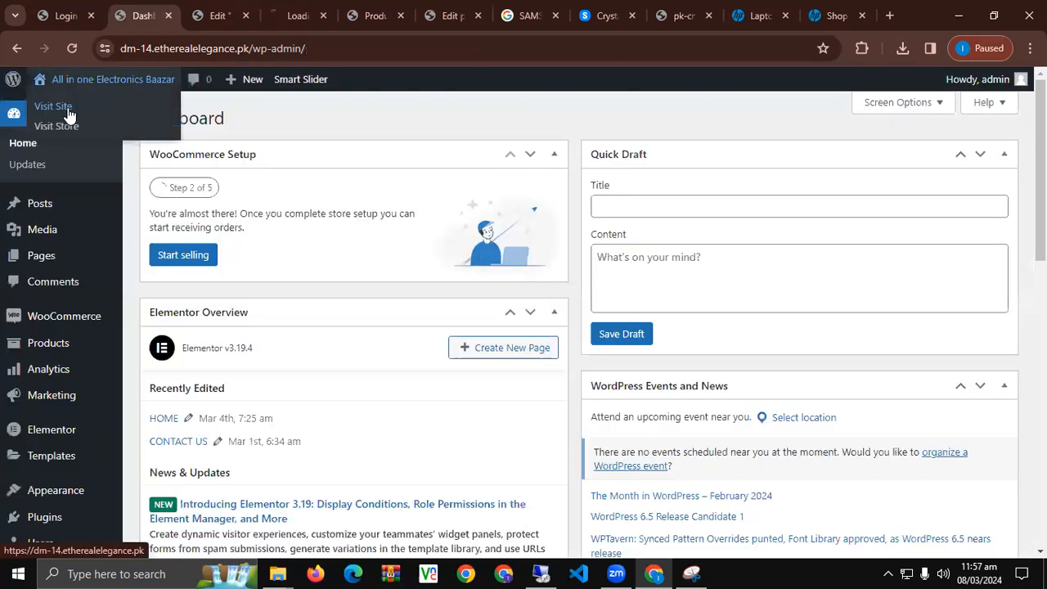
pyautogui.click(294, 11)
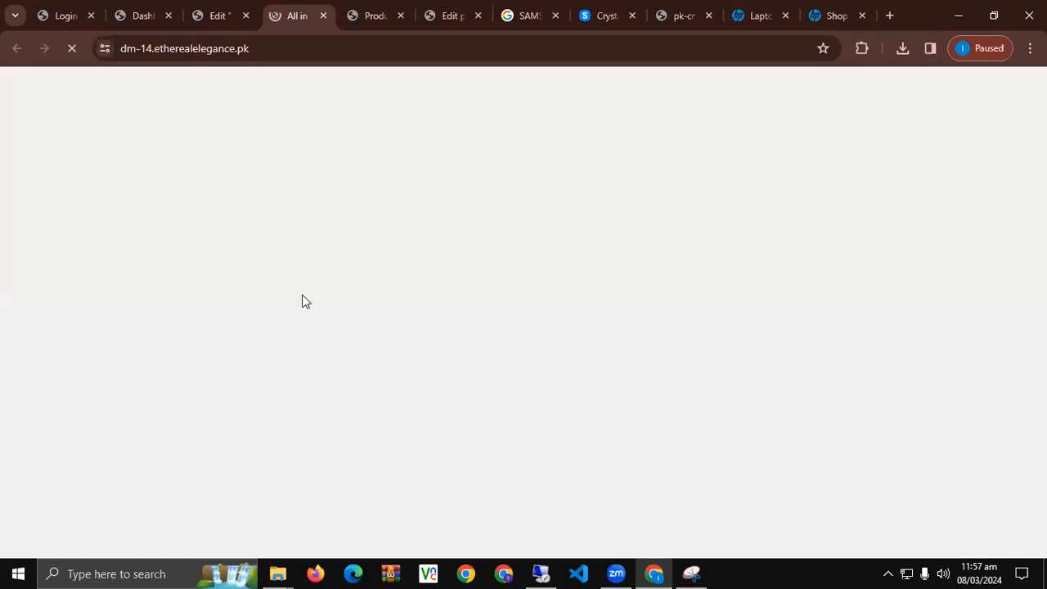
pyautogui.scroll(-6, 303, 302)
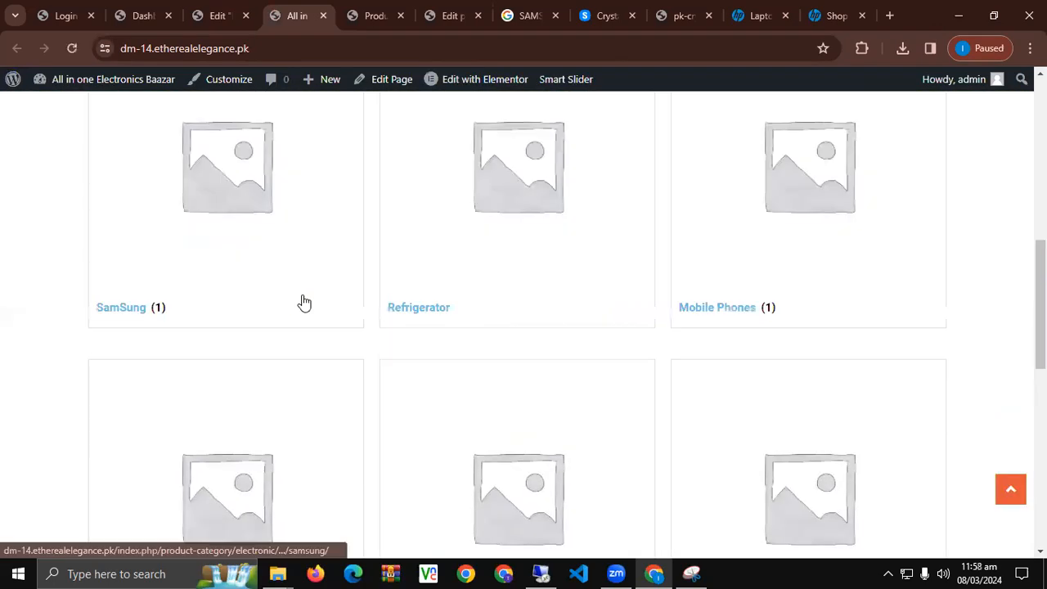
pyautogui.scroll(-2, 304, 302)
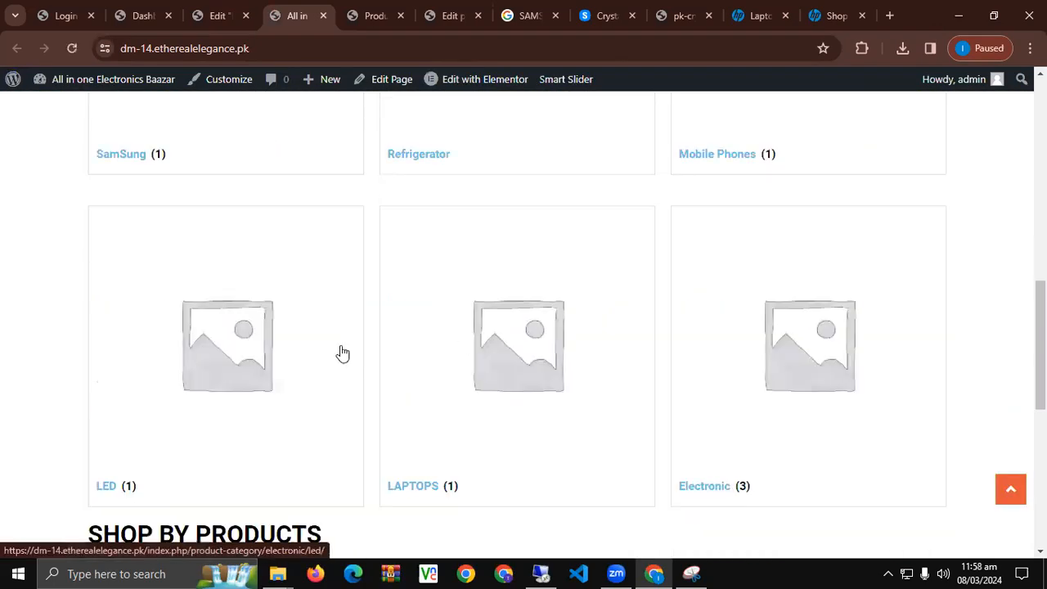
pyautogui.scroll(-4, 327, 353)
pyautogui.scroll(-1, 490, 355)
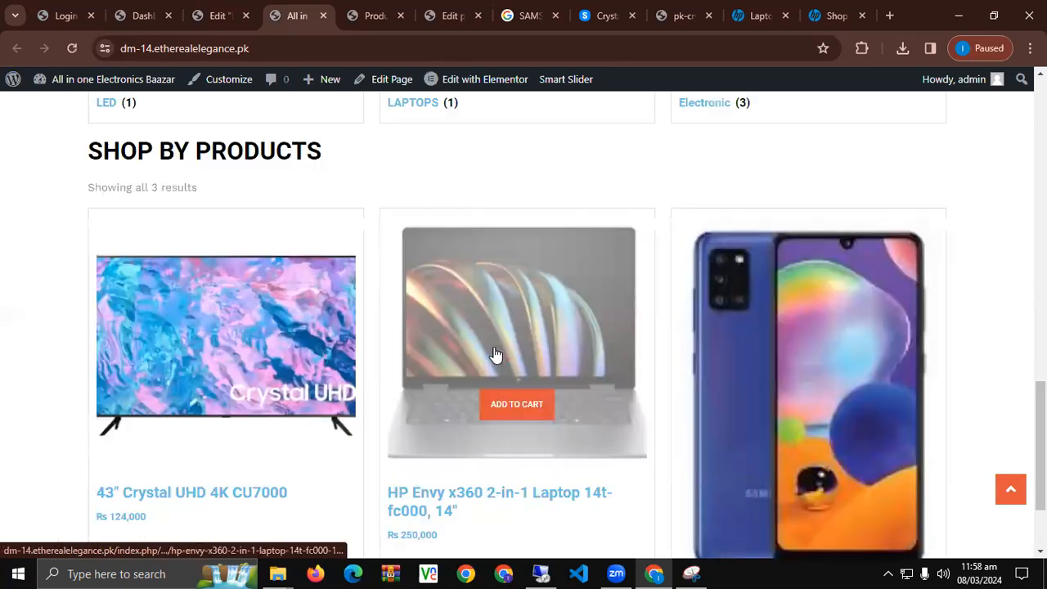
pyautogui.scroll(-2, 286, 324)
pyautogui.scroll(3, 302, 347)
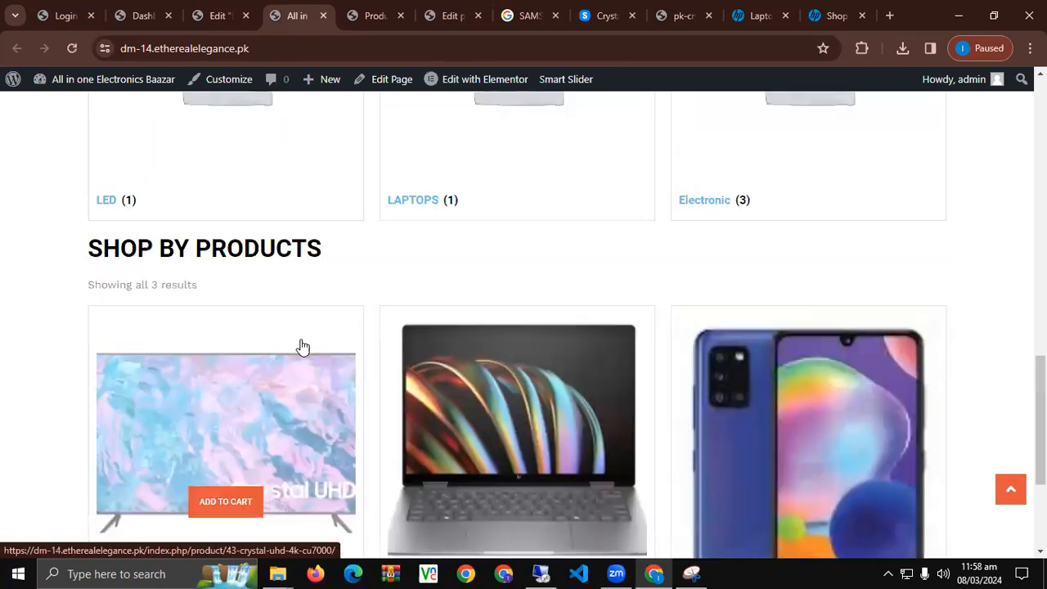
pyautogui.scroll(-3, 300, 346)
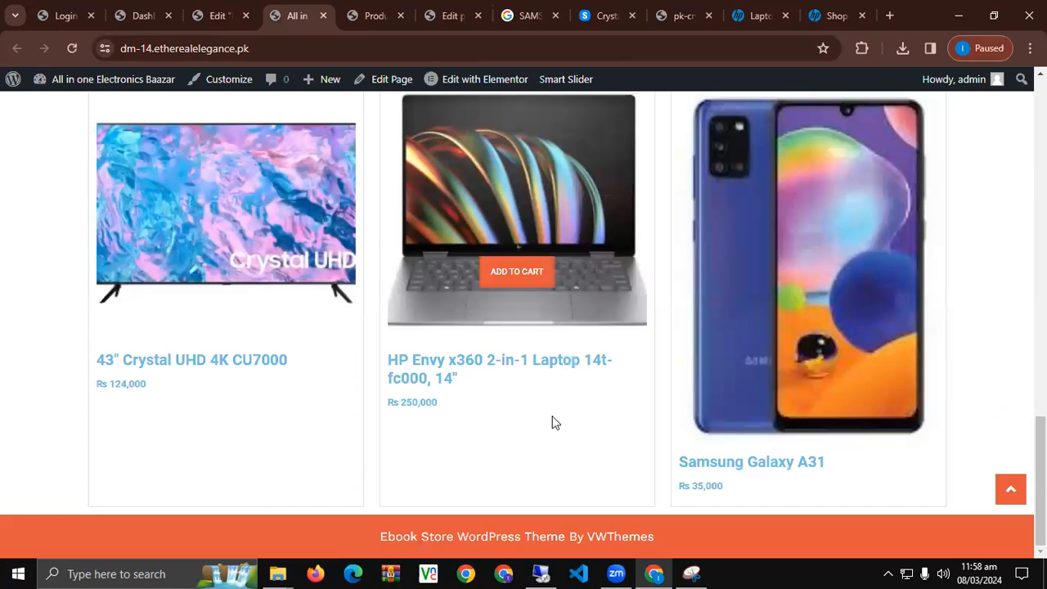
pyautogui.scroll(5, 201, 384)
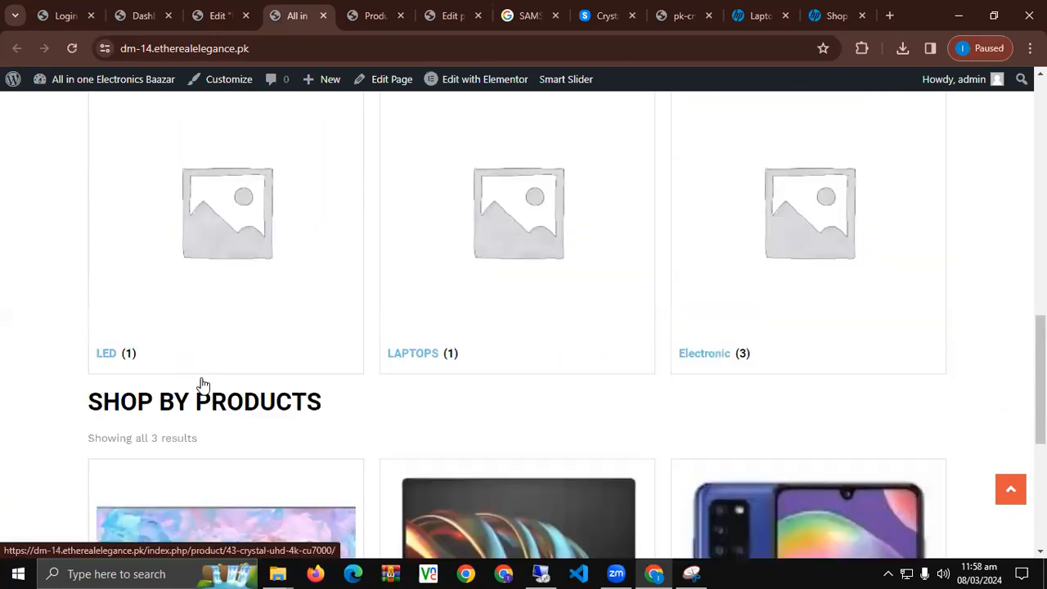
pyautogui.scroll(10, 201, 376)
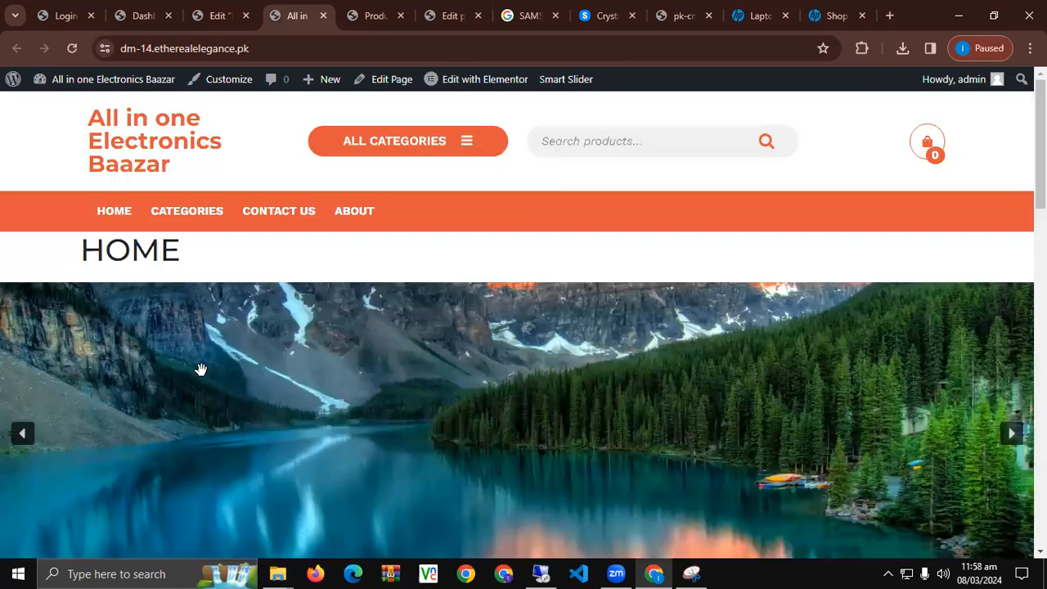
pyautogui.scroll(-5, 203, 374)
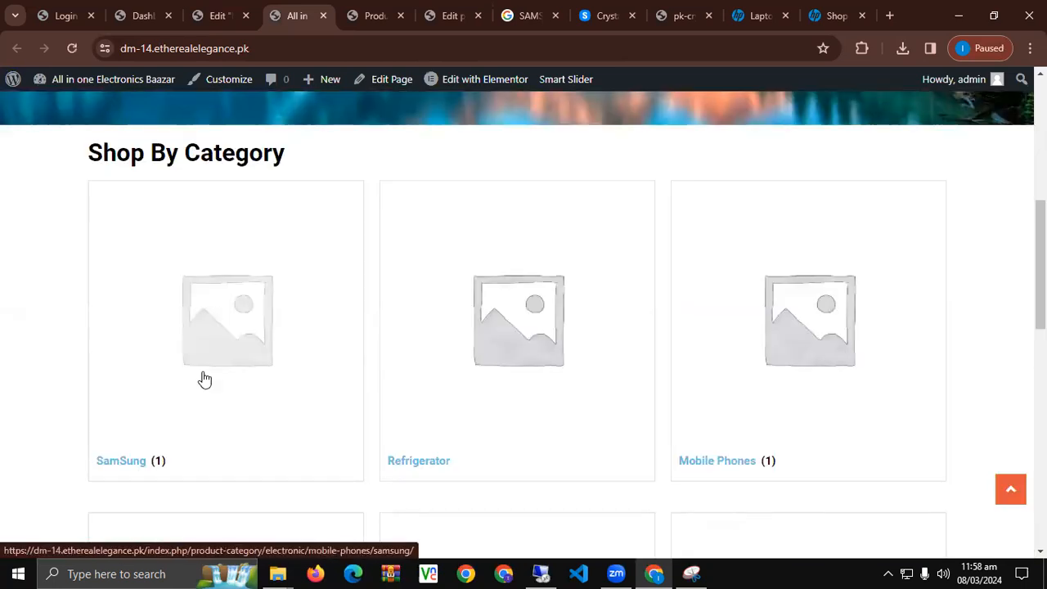
pyautogui.scroll(-5, 205, 379)
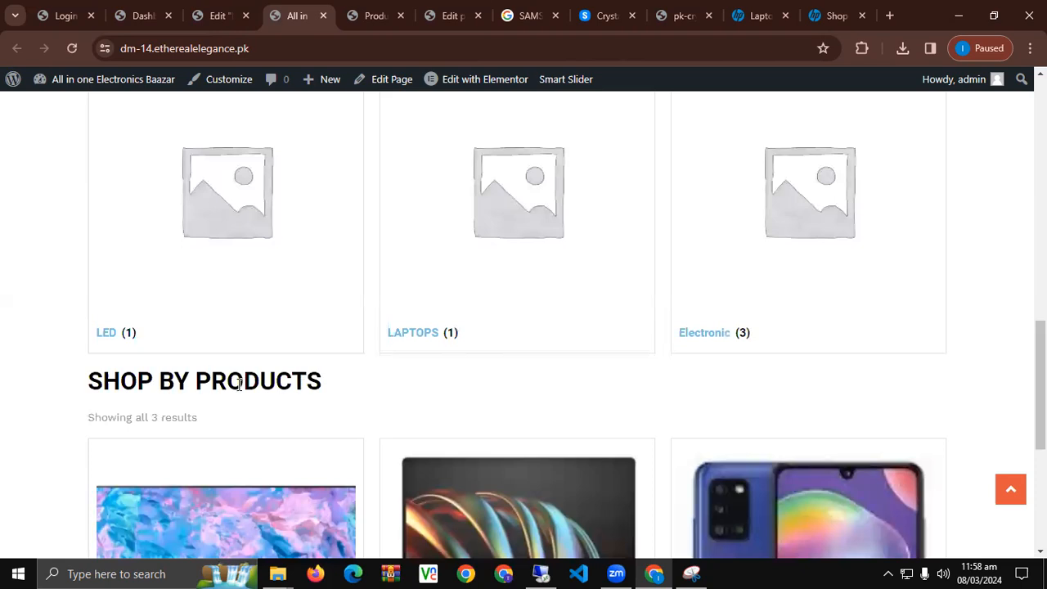
pyautogui.scroll(-3, 238, 386)
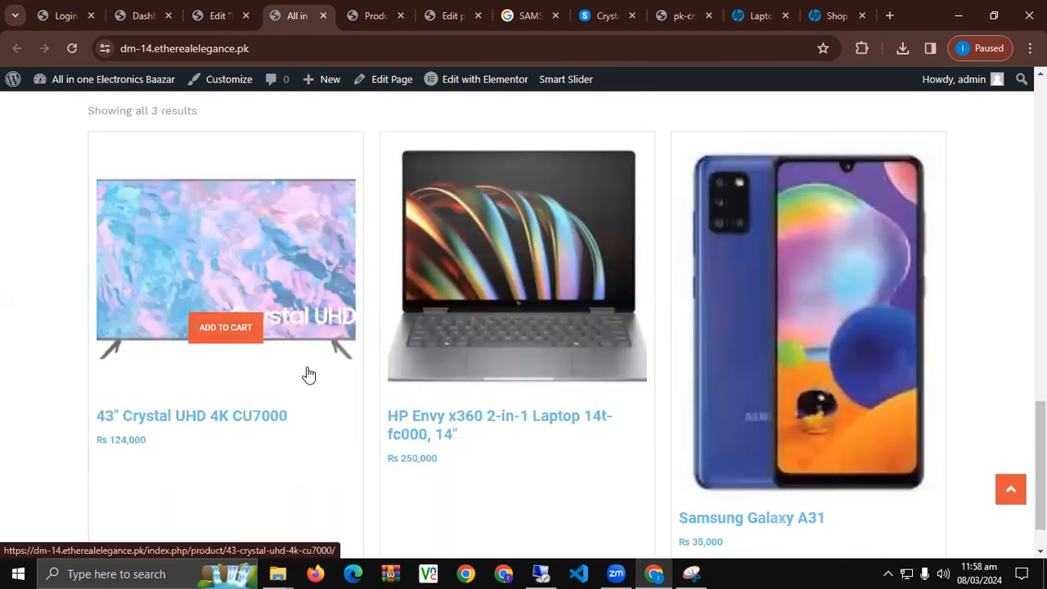
pyautogui.click(227, 8)
# Create a new product category named CLOTHES
pyautogui.click(354, 15)
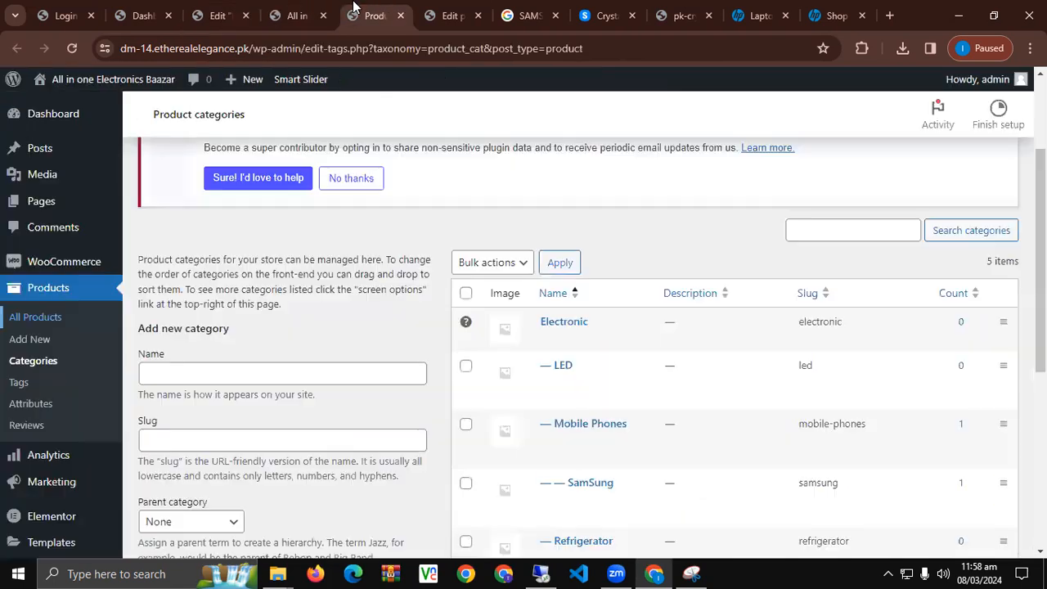
pyautogui.scroll(-2, 333, 248)
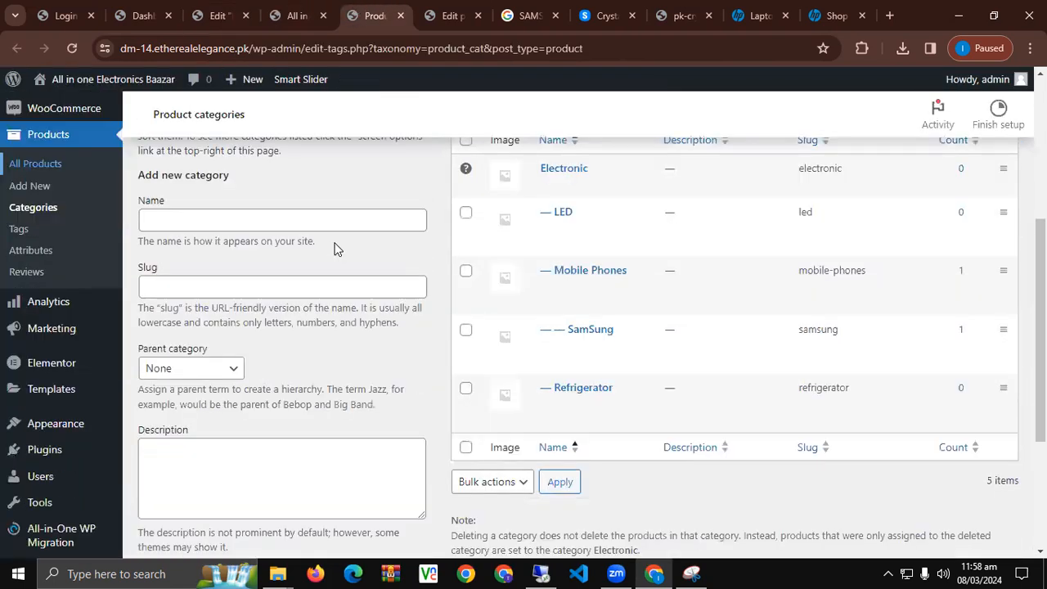
pyautogui.scroll(1, 334, 248)
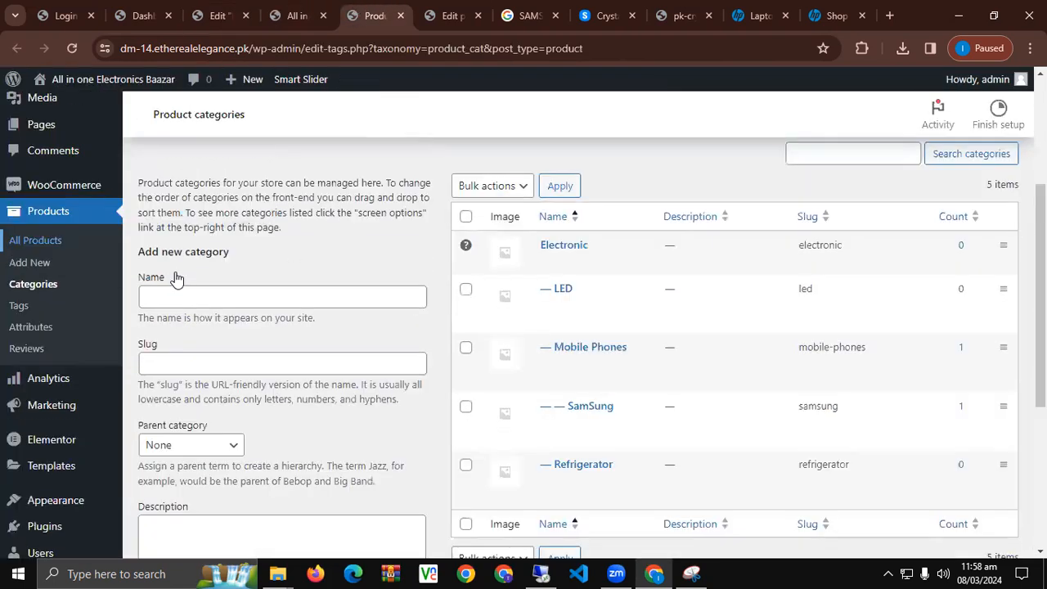
pyautogui.scroll(-1, 219, 211)
pyautogui.click(223, 219)
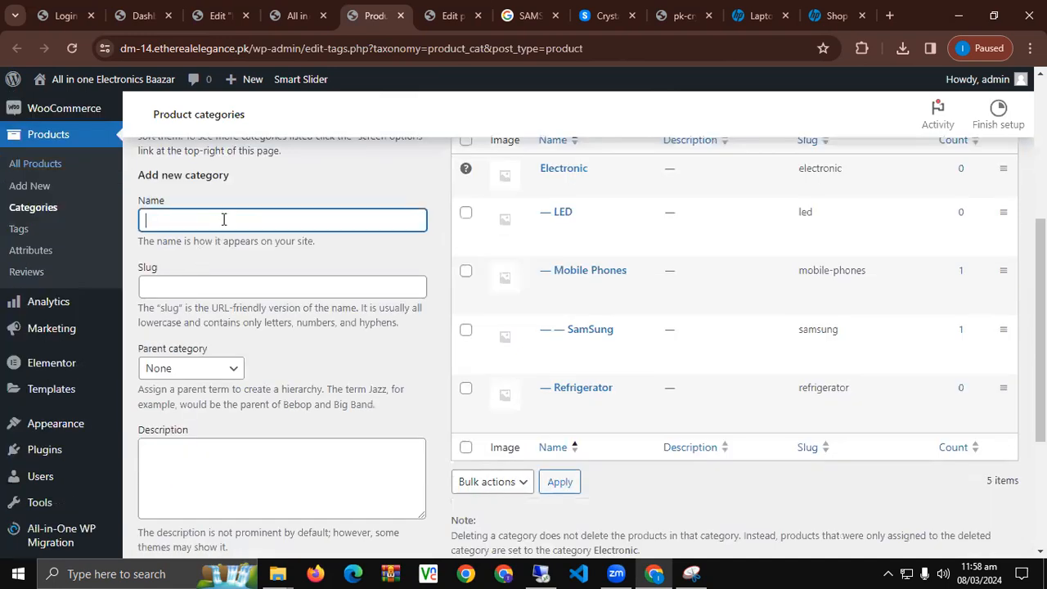
pyautogui.write('CLOTHES')
pyautogui.scroll(-3, 246, 245)
pyautogui.click(203, 472)
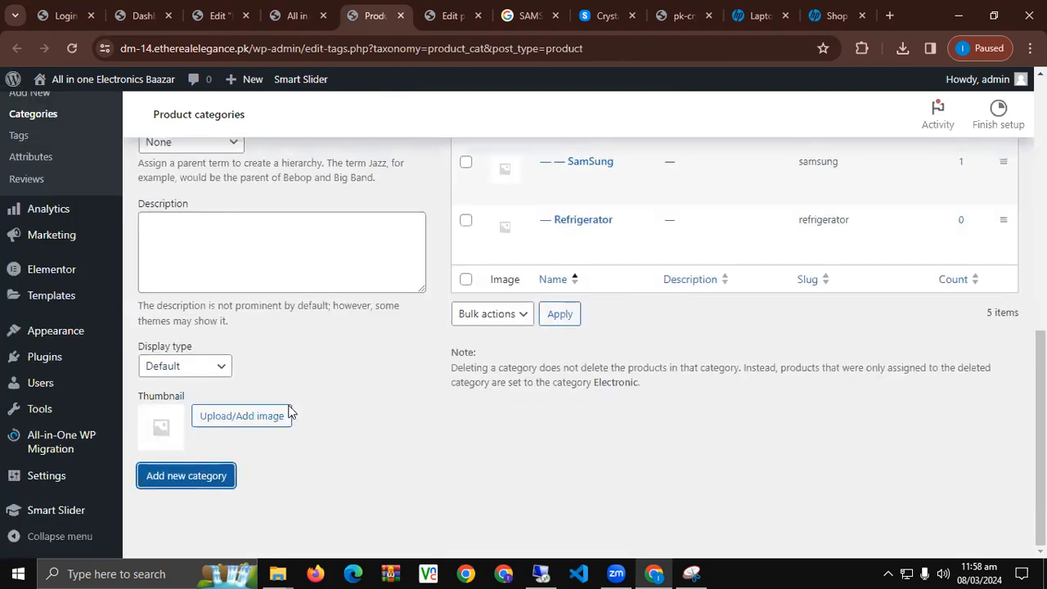
# Add a SHIRTS category with CLOTHES as its parent
pyautogui.scroll(3, 366, 355)
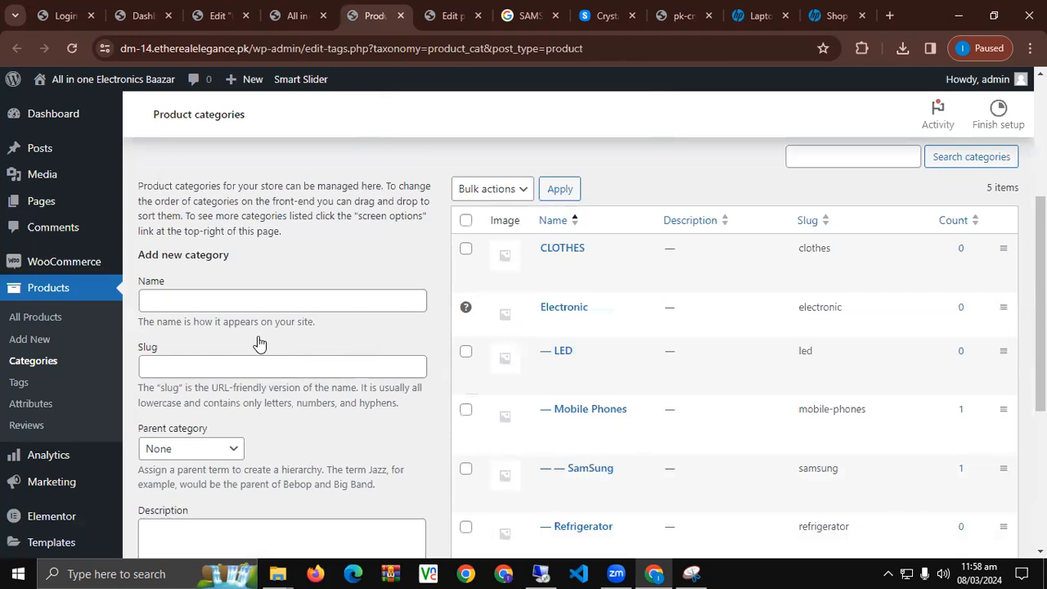
pyautogui.click(250, 300)
pyautogui.write('SHIRTS')
pyautogui.scroll(-1, 190, 368)
pyautogui.click(196, 372)
pyautogui.click(197, 406)
pyautogui.scroll(-3, 222, 404)
pyautogui.click(221, 481)
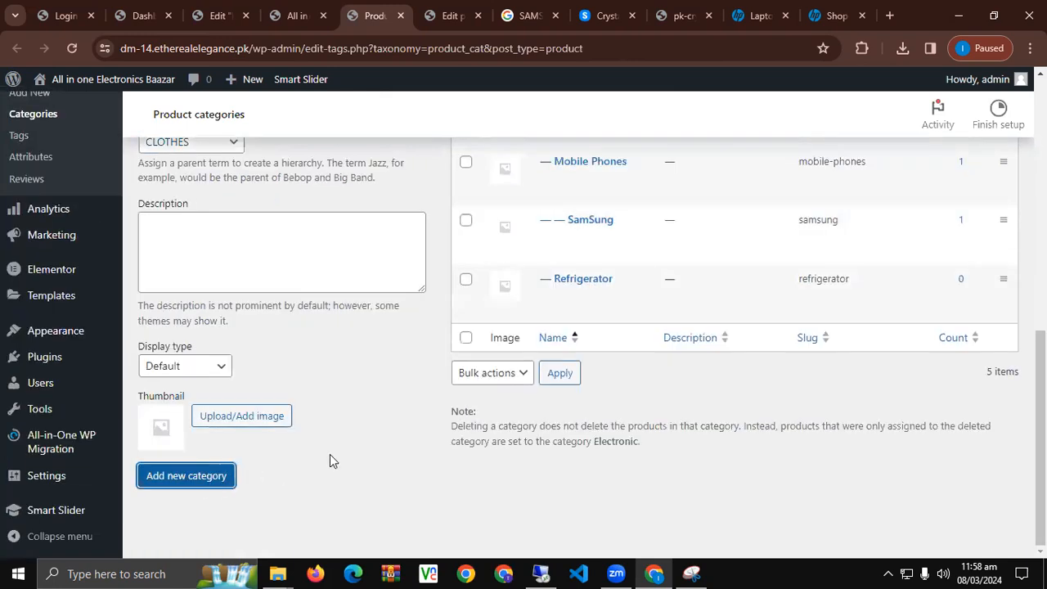
pyautogui.scroll(3, 329, 454)
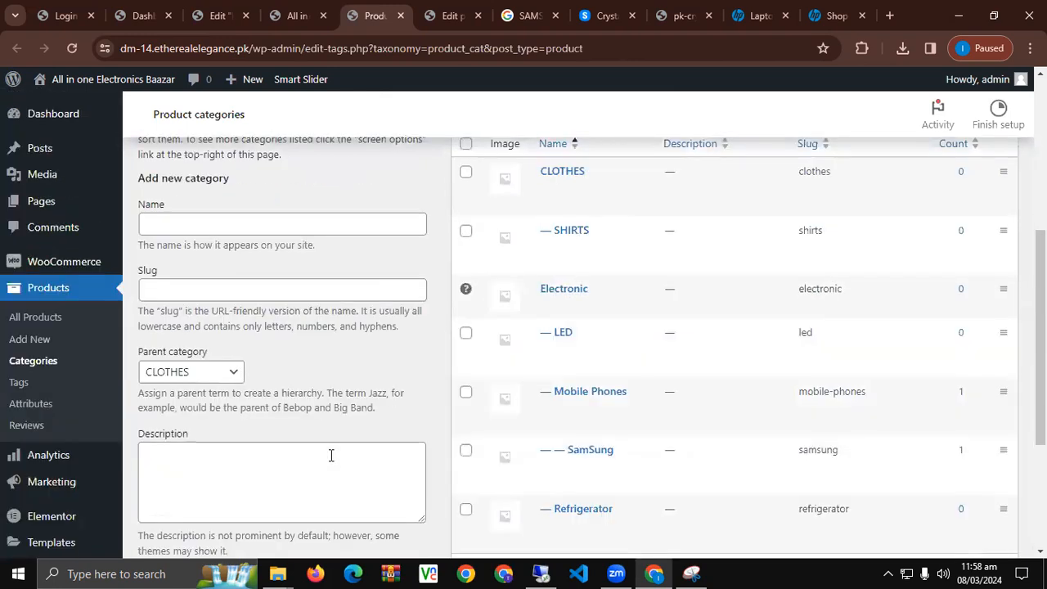
pyautogui.scroll(2, 331, 455)
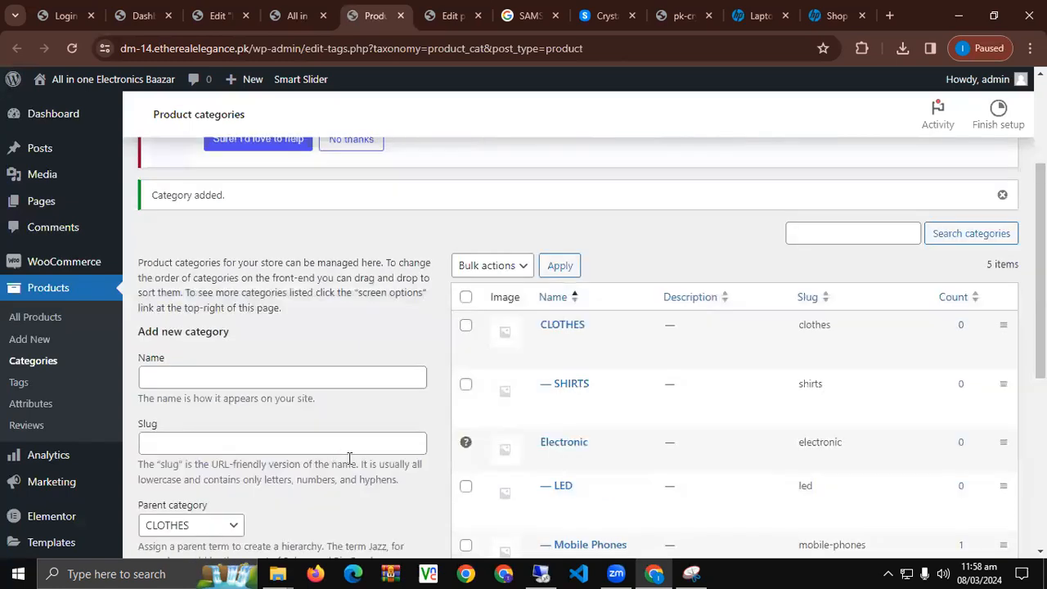
# From the All Products list, add a new product titled GREEN SHIRT and scroll to Product data
pyautogui.click(294, 14)
pyautogui.click(241, 8)
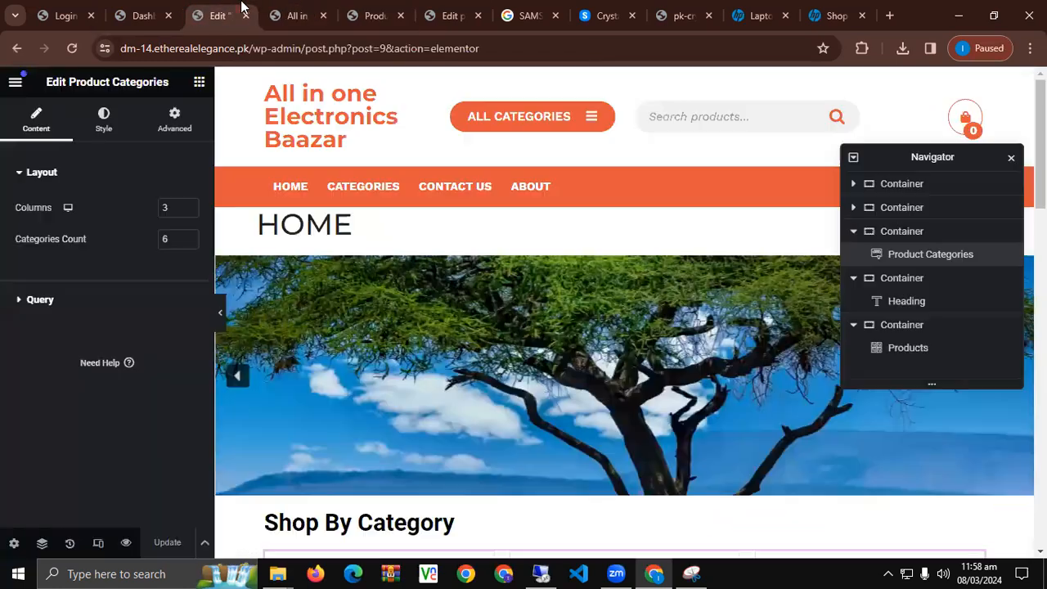
pyautogui.click(375, 15)
pyautogui.click(422, 16)
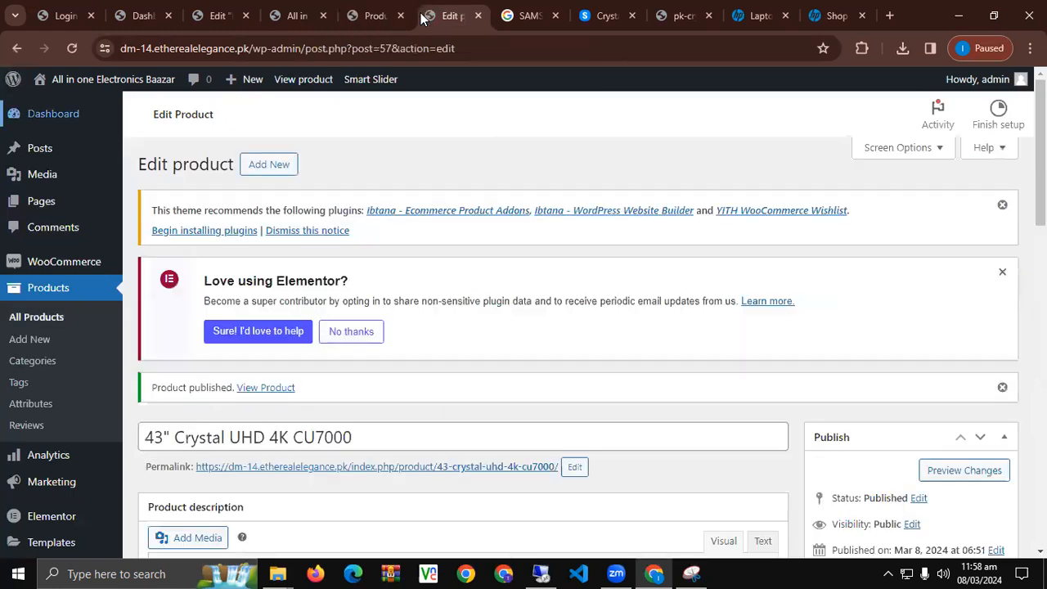
pyautogui.click(46, 320)
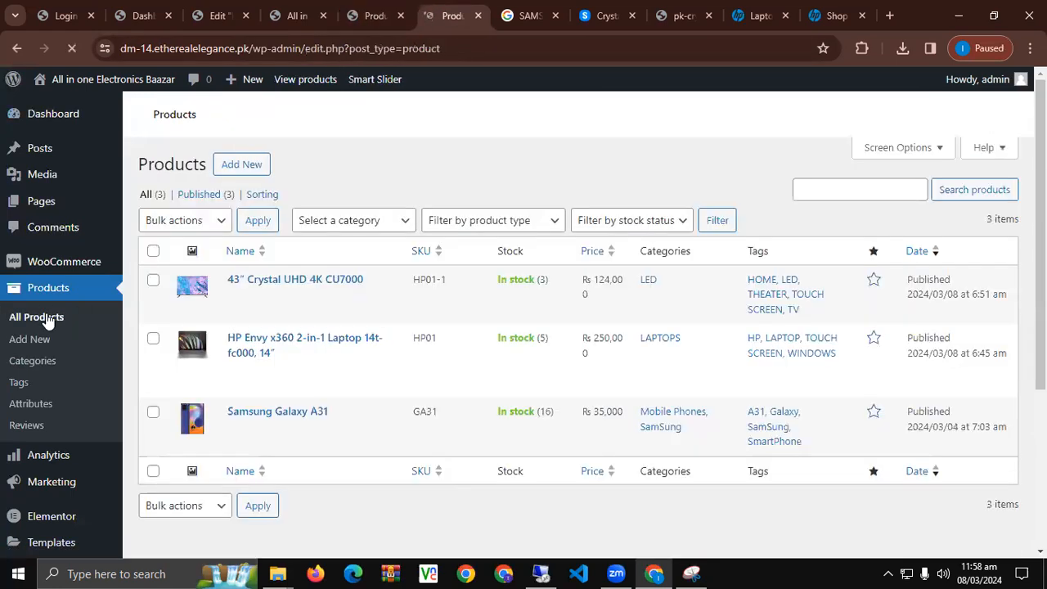
pyautogui.click(234, 166)
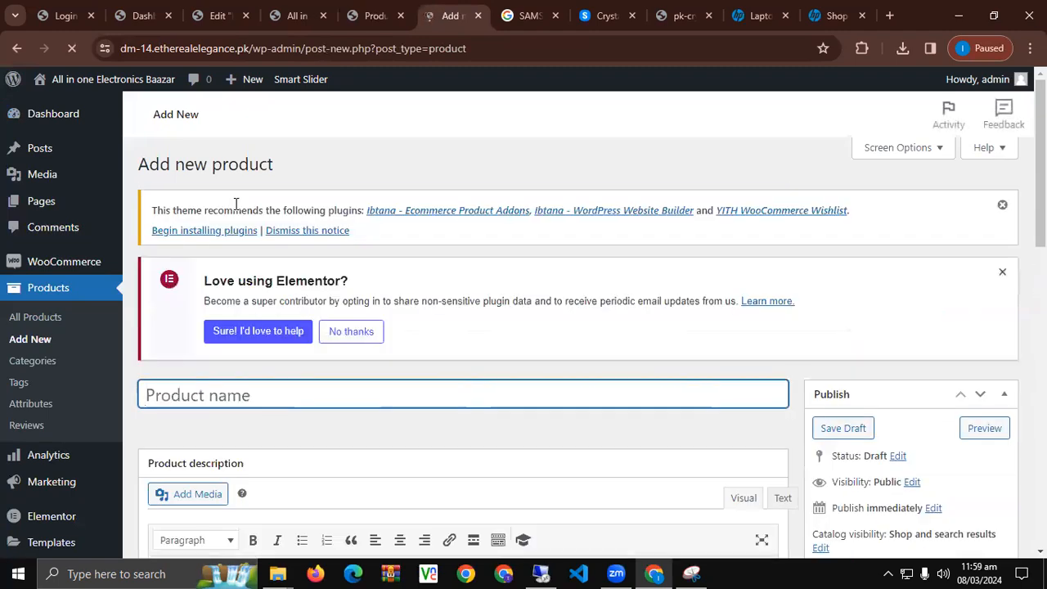
pyautogui.write('GREEN')
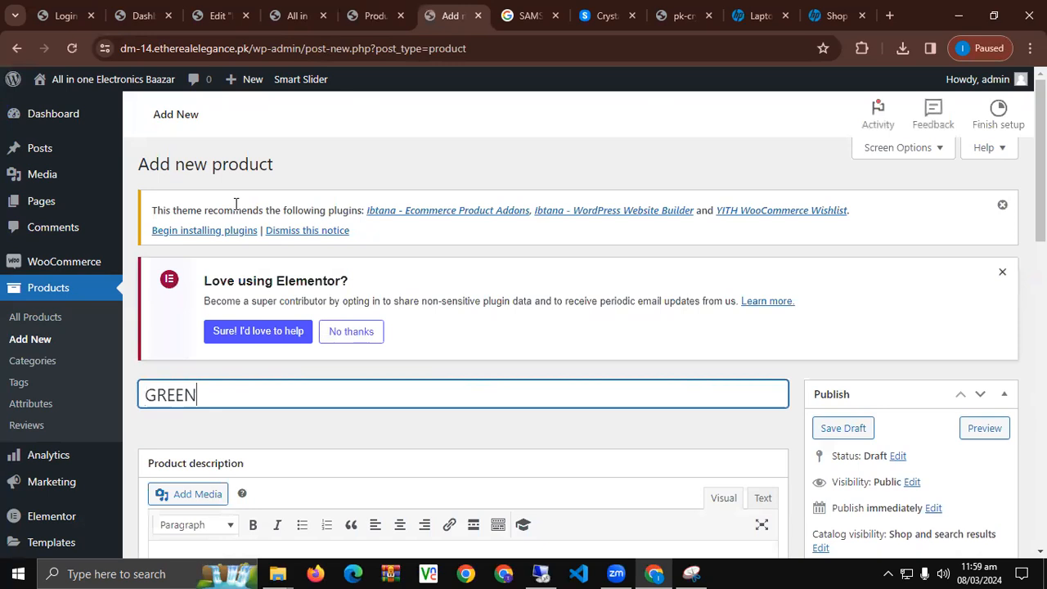
pyautogui.write(' SHIRT')
pyautogui.scroll(-5, 340, 333)
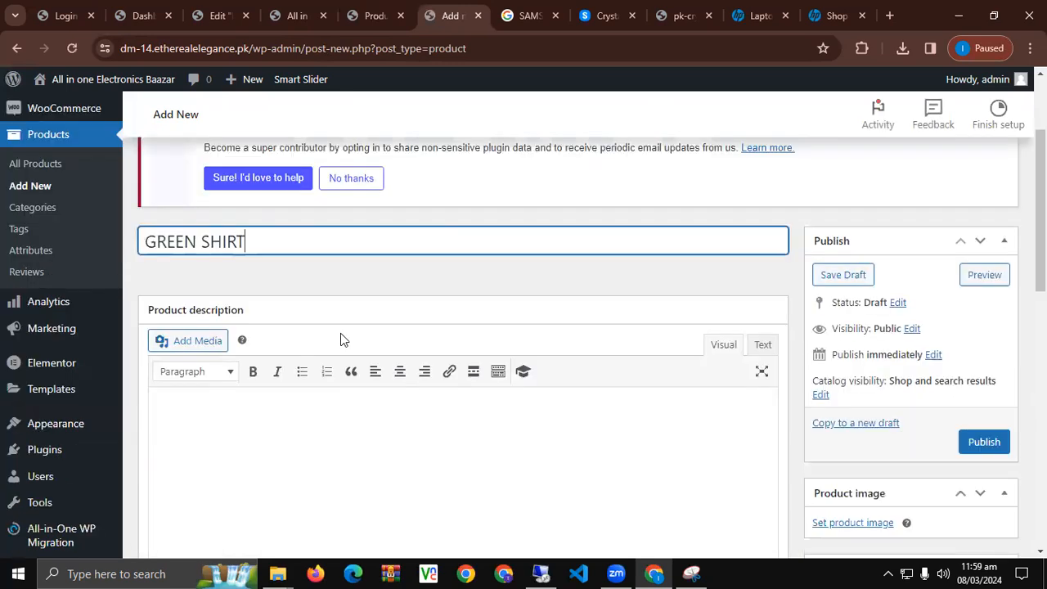
pyautogui.scroll(-2, 342, 333)
# Set the regular price to 850 and the sale price to 550
pyautogui.click(463, 377)
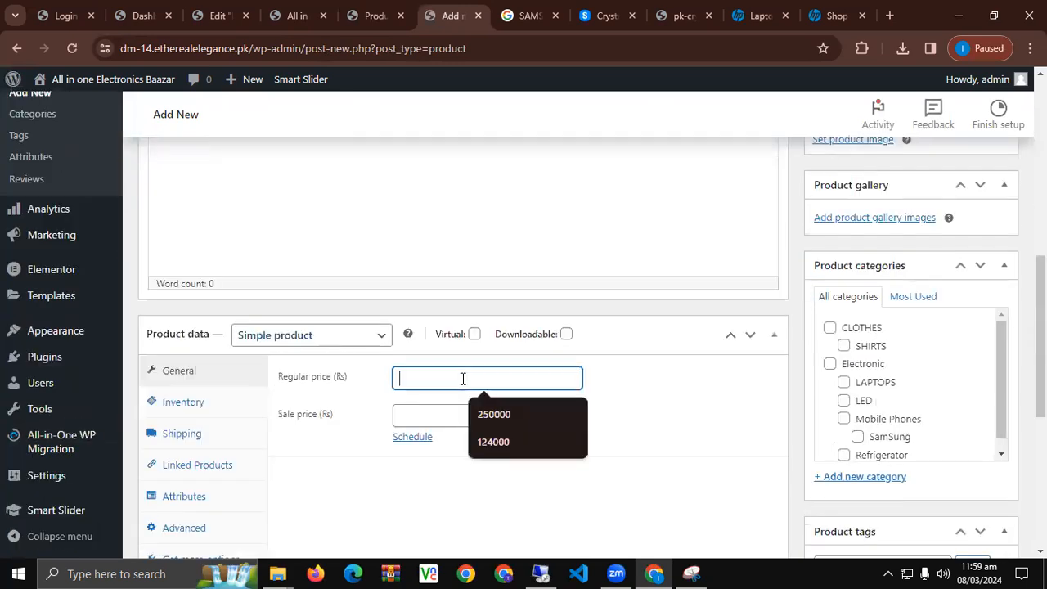
pyautogui.write('850')
pyautogui.press('Tab')
pyautogui.write('550')
pyautogui.scroll(-2, 481, 376)
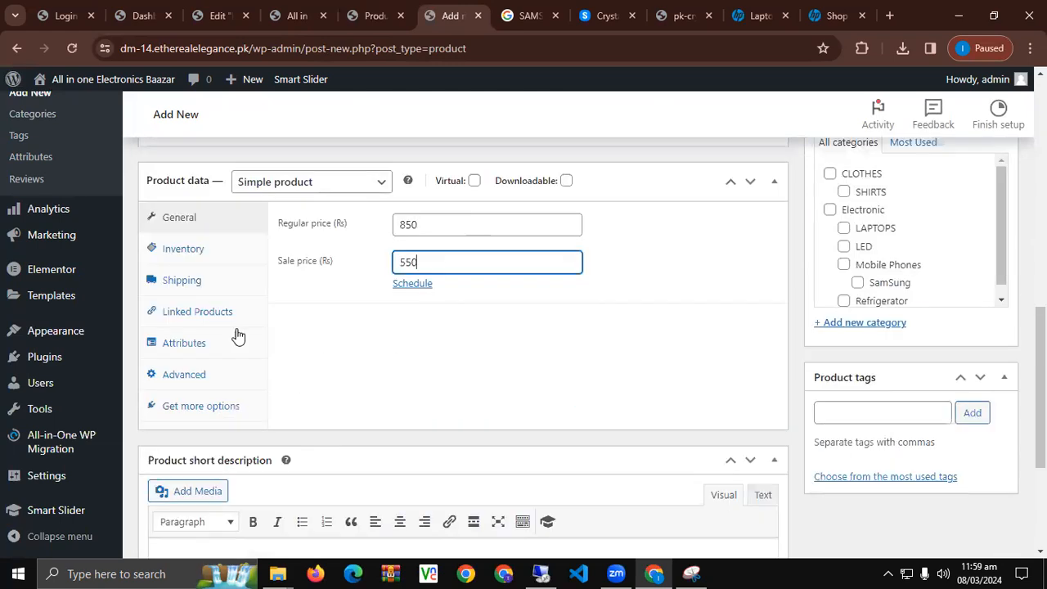
# Set SKU GS-01, enable stock quantity tracking, and choose the Delivery Charges shipping class
pyautogui.click(206, 255)
pyautogui.click(454, 222)
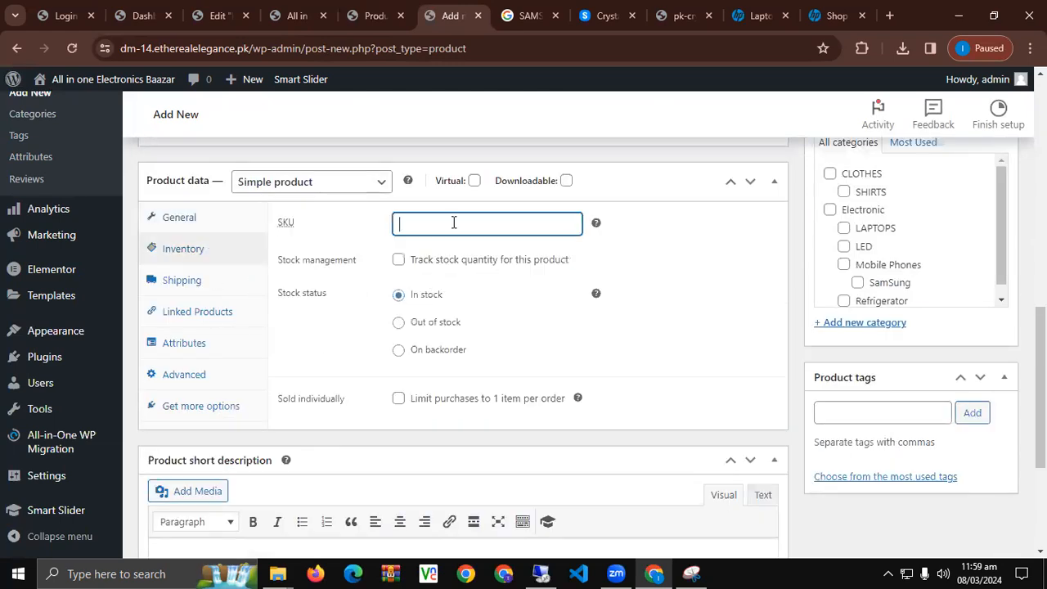
pyautogui.write('GS-01')
pyautogui.click(398, 260)
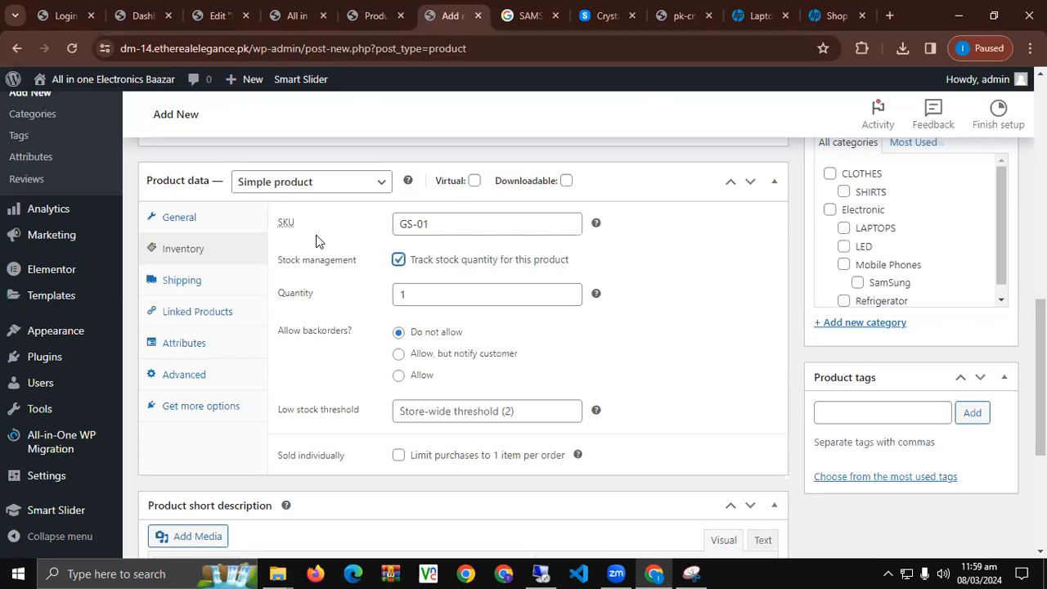
pyautogui.click(432, 293)
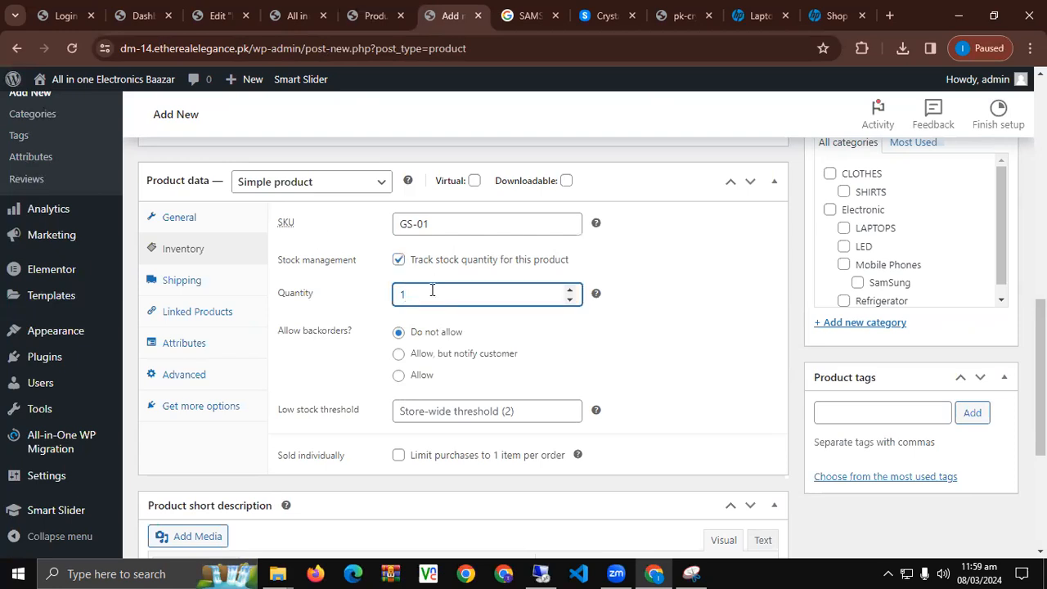
pyautogui.write('0')
pyautogui.click(213, 279)
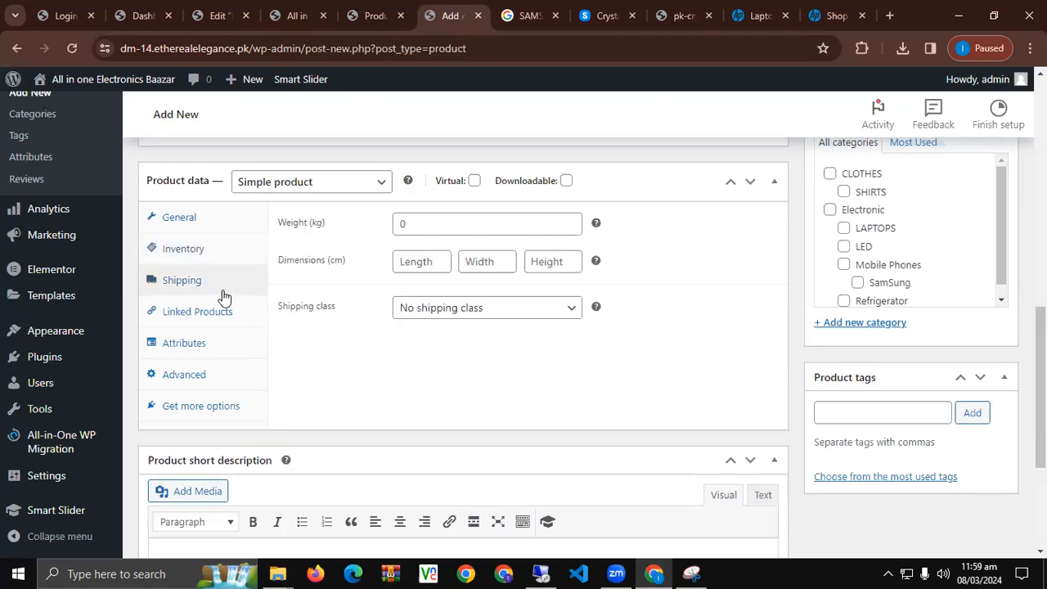
pyautogui.click(445, 303)
pyautogui.click(454, 344)
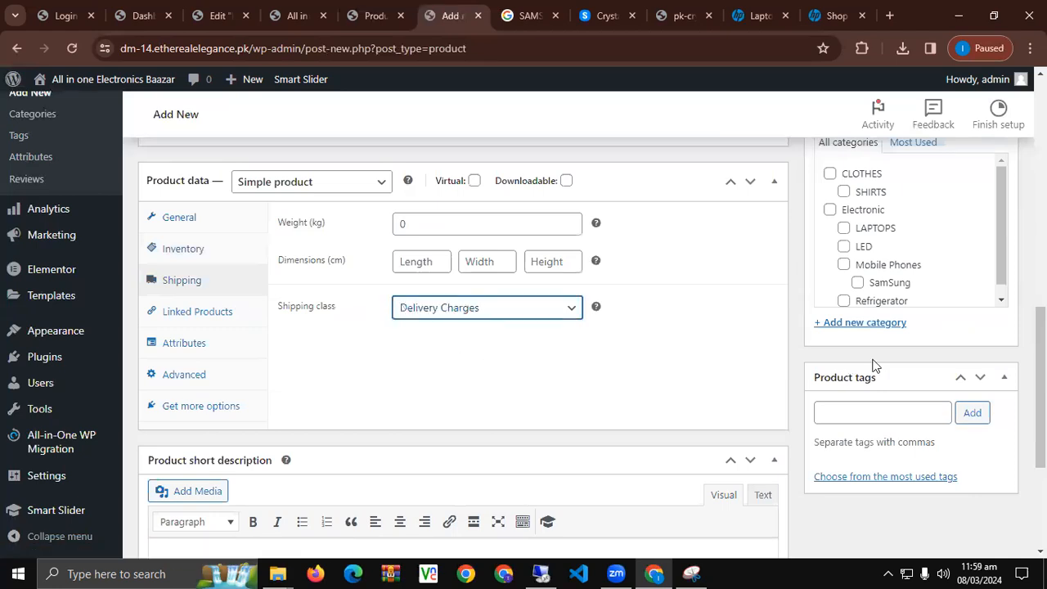
# Assign the SHIRTS category and add tags GREEN, SHIRT, FORMAL, CASUAL and PARTY WEAR
pyautogui.click(843, 191)
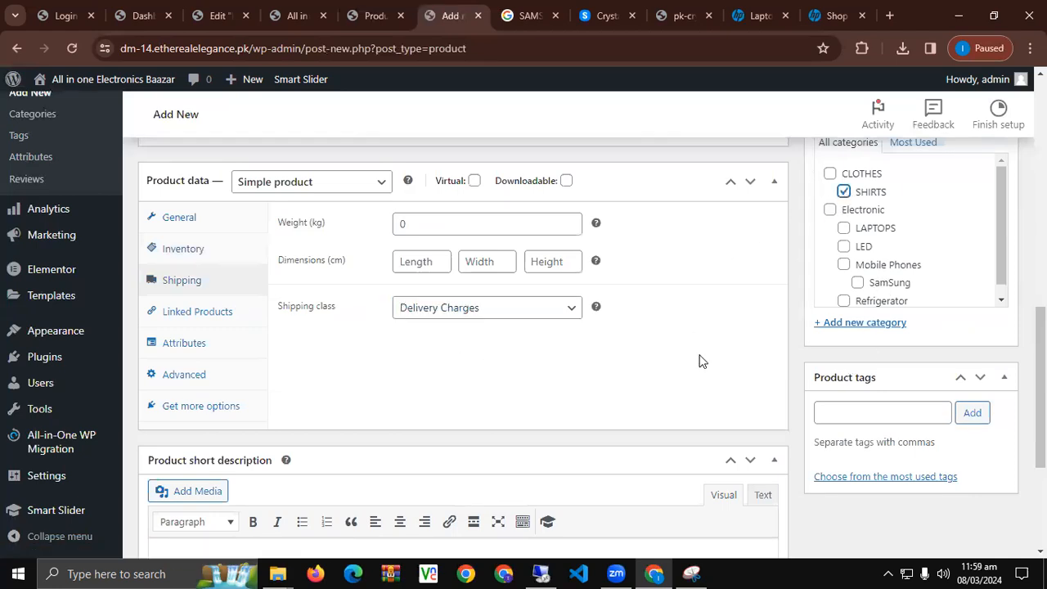
pyautogui.click(860, 412)
pyautogui.write('GREEN')
pyautogui.press('Return')
pyautogui.write('SHIRT')
pyautogui.press('Return')
pyautogui.write('F')
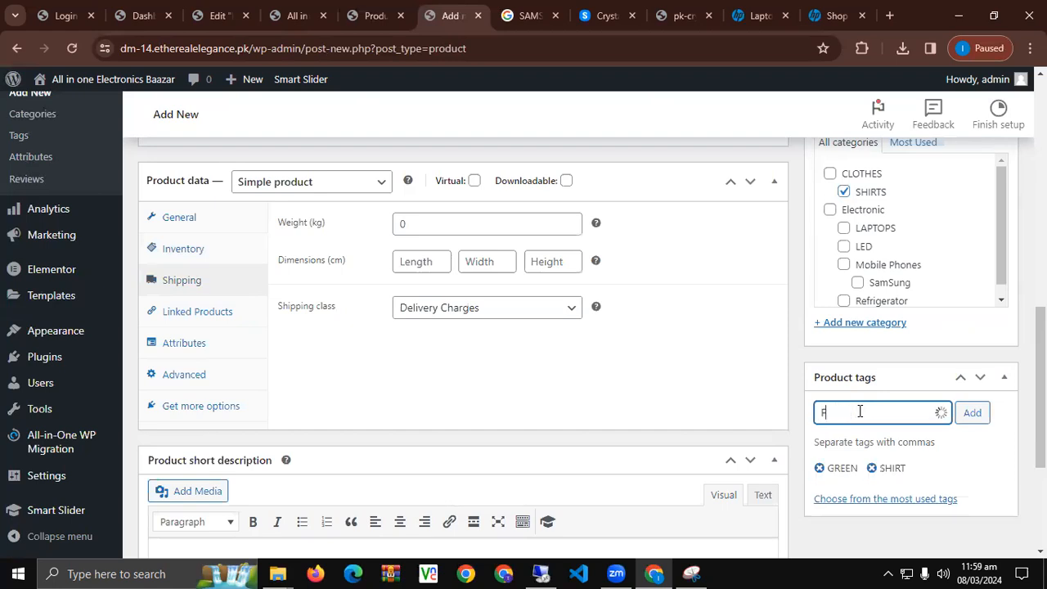
pyautogui.write('ORMAL')
pyautogui.press('Return')
pyautogui.write('CASUAL')
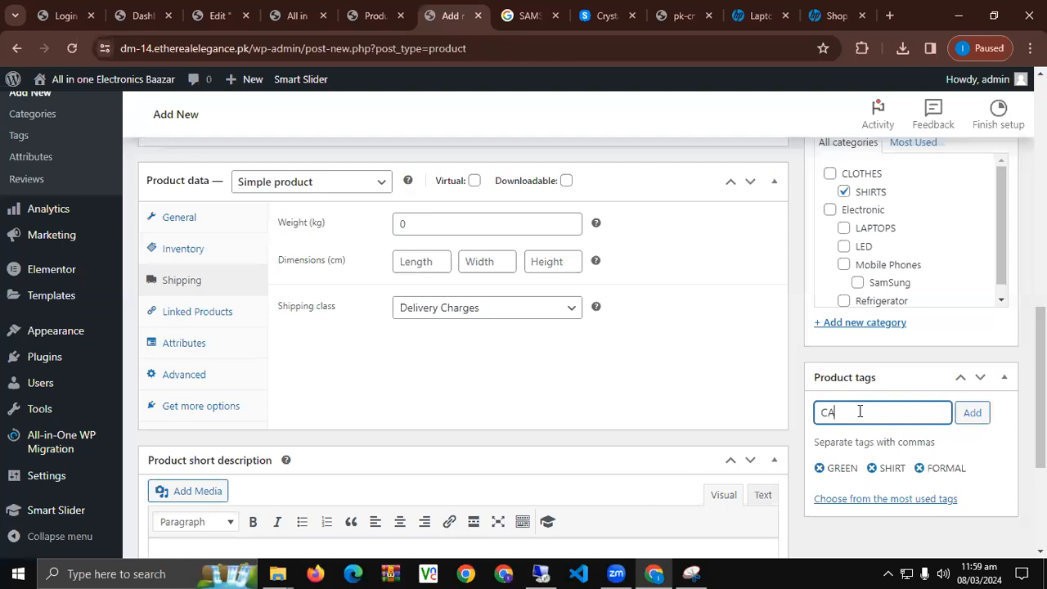
pyautogui.press('Return')
pyautogui.write('PARTY WEAR')
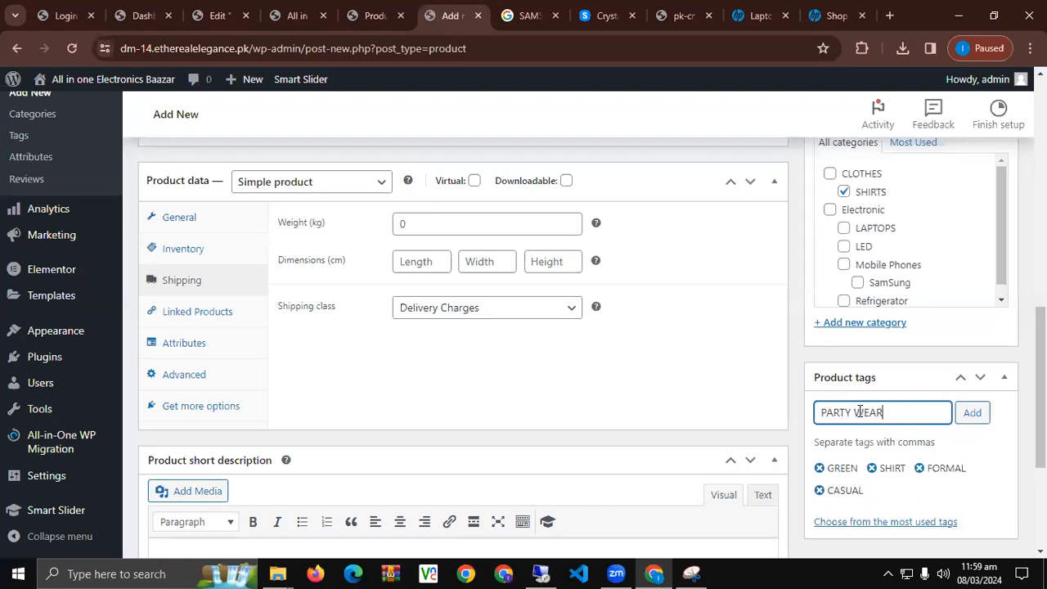
pyautogui.press('Return')
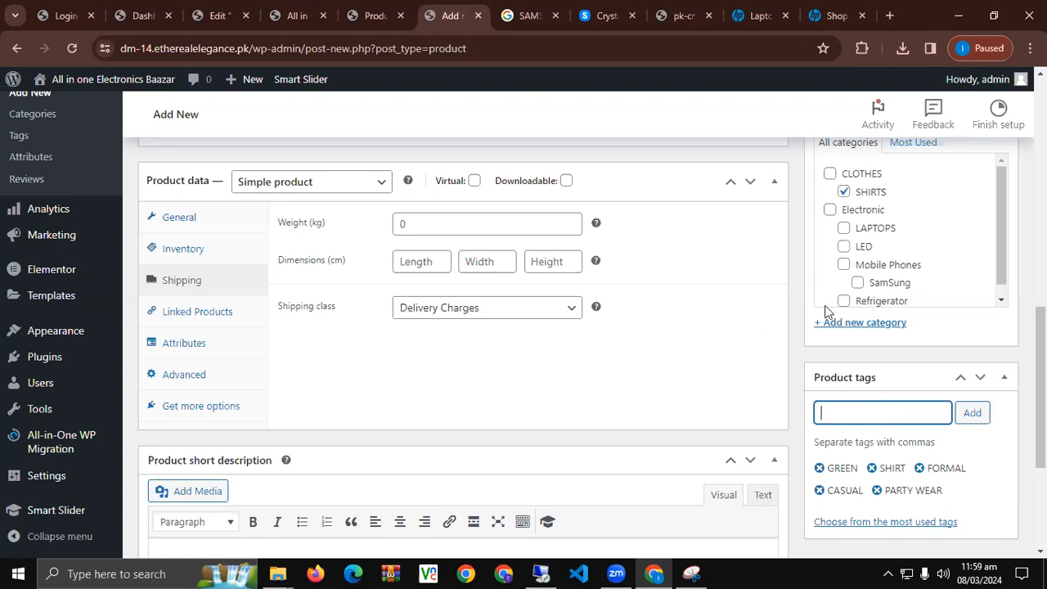
pyautogui.scroll(8, 826, 307)
pyautogui.click(532, 15)
# Search Google Images for GREEN SHIRT
pyautogui.click(462, 48)
pyautogui.write('GREEN SHIRT')
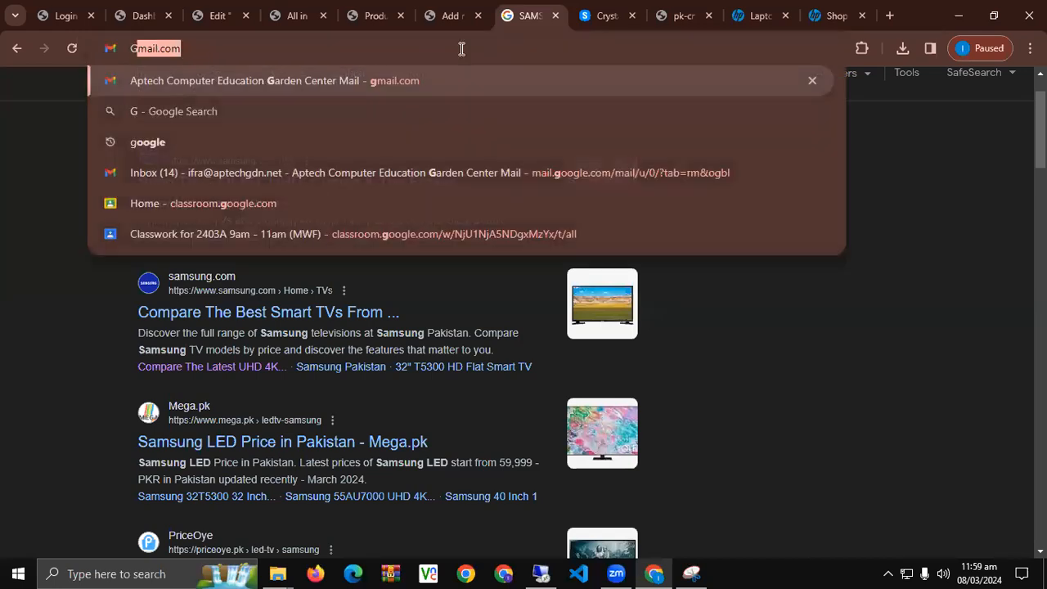
pyautogui.press('Return')
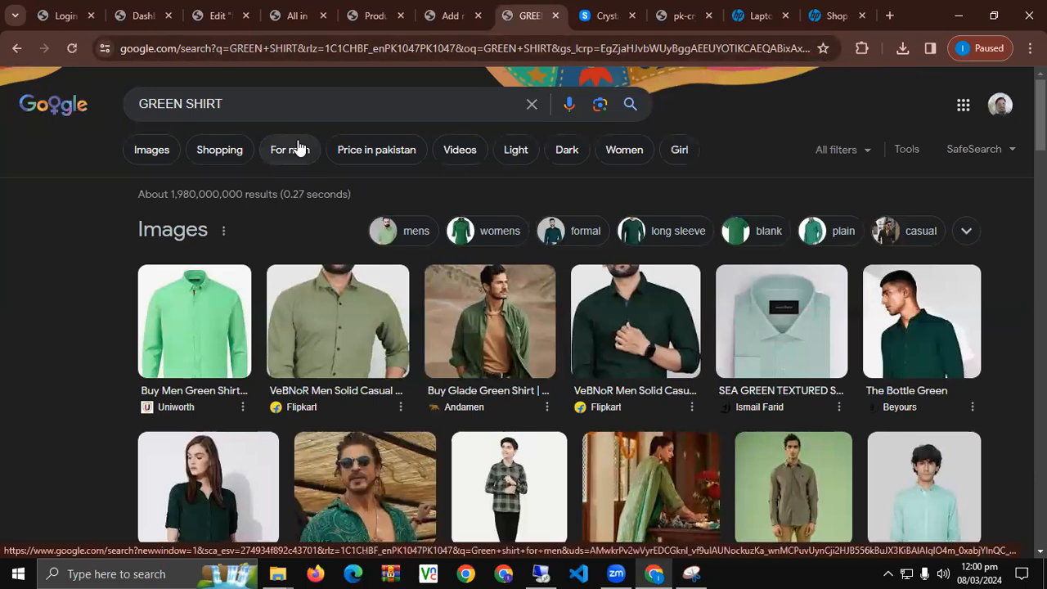
pyautogui.scroll(-4, 316, 221)
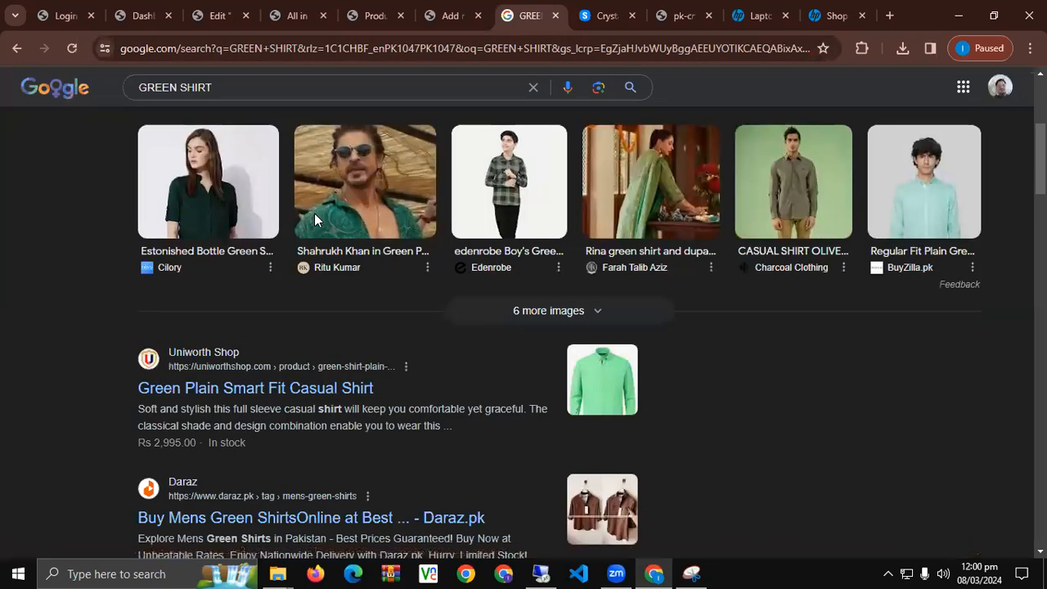
pyautogui.scroll(4, 316, 216)
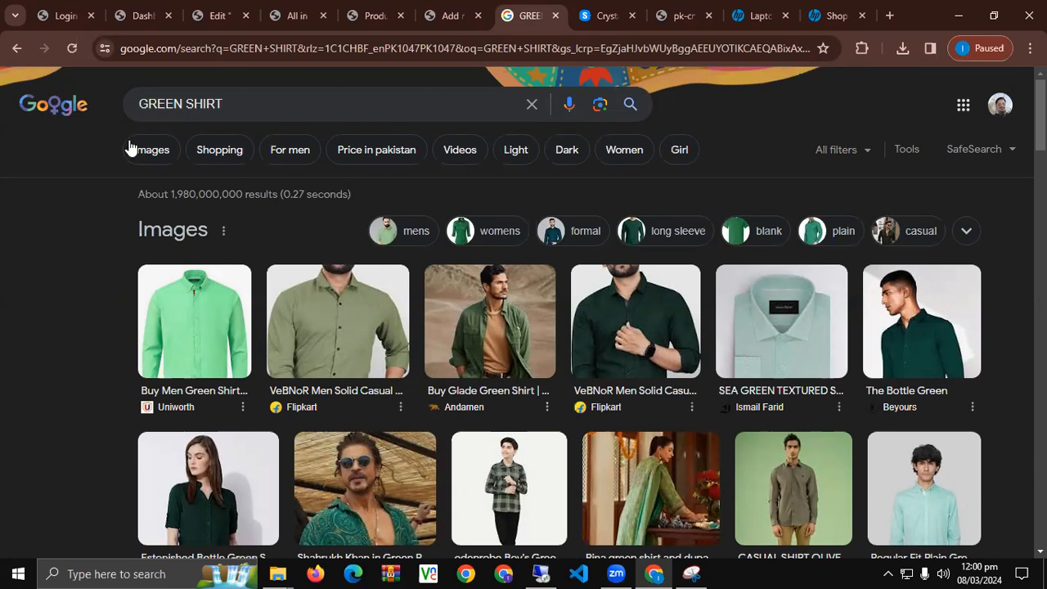
pyautogui.click(154, 150)
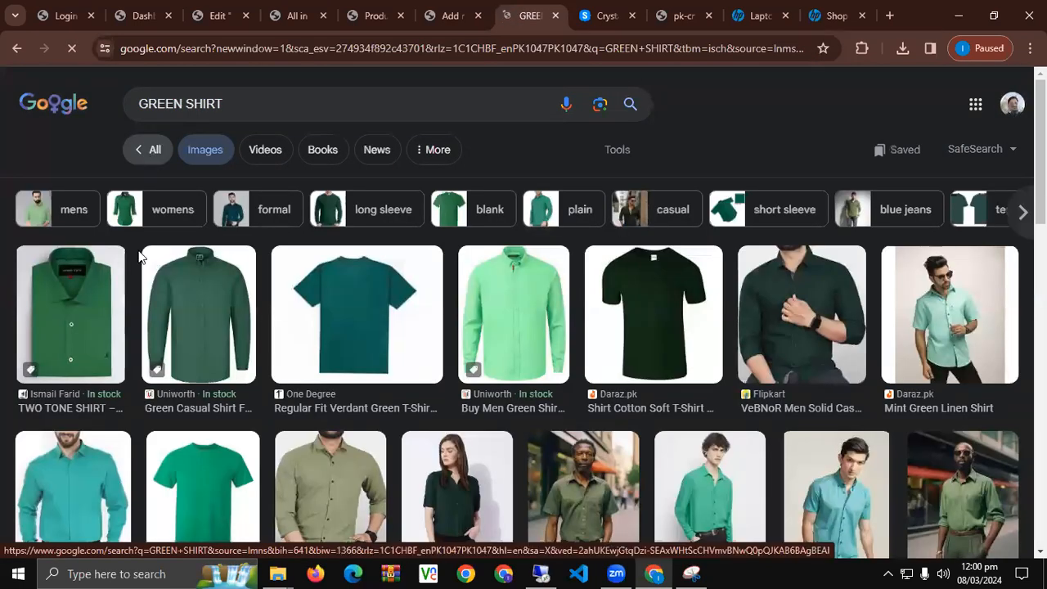
# Save the green two-tone shirt picture as GREEN in the DM14 folder
pyautogui.click(74, 273)
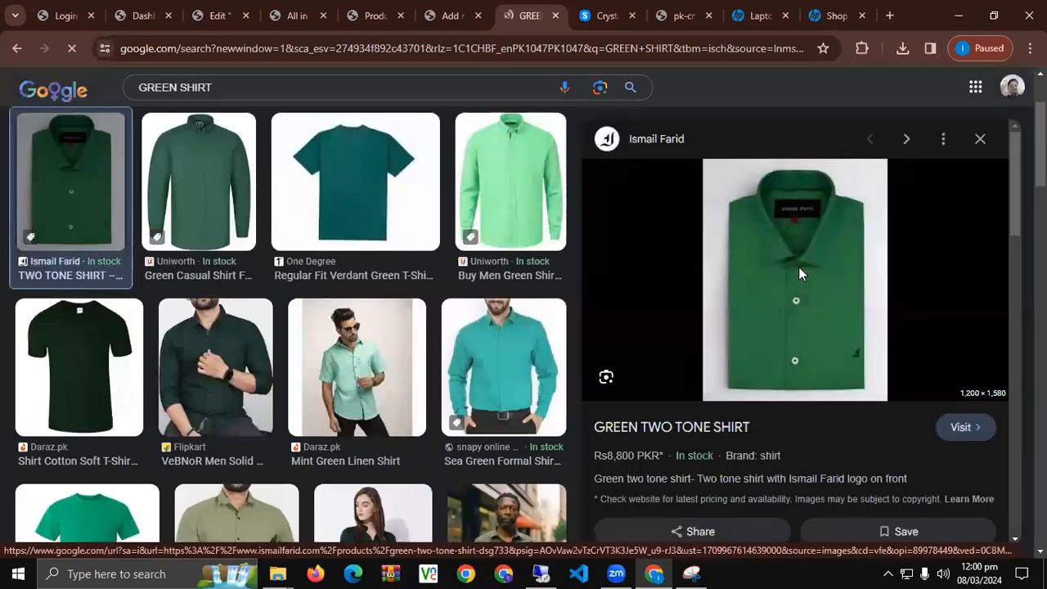
pyautogui.rightClick(835, 441)
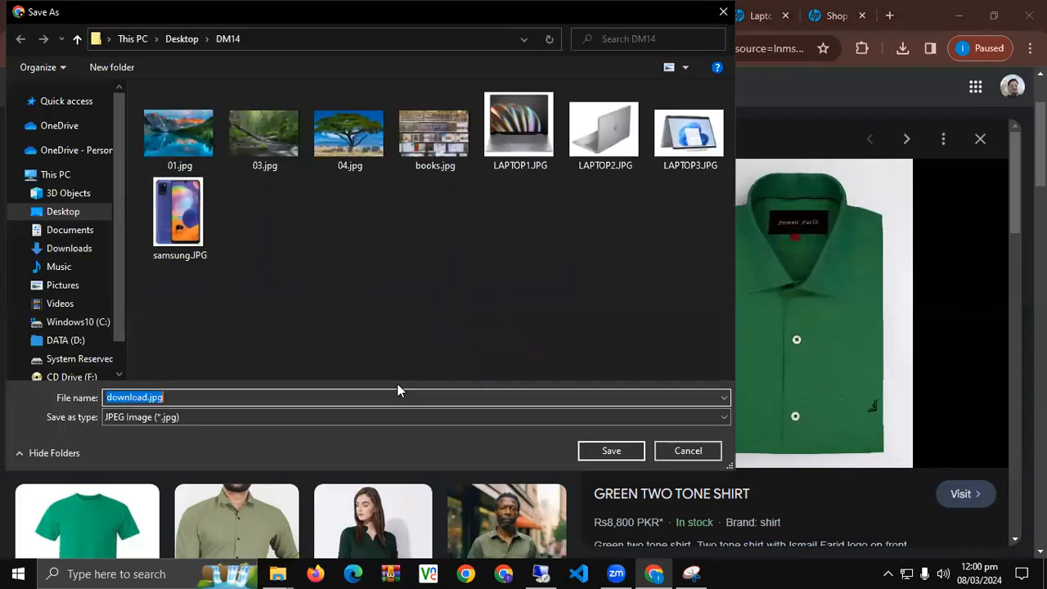
pyautogui.write('GREEN')
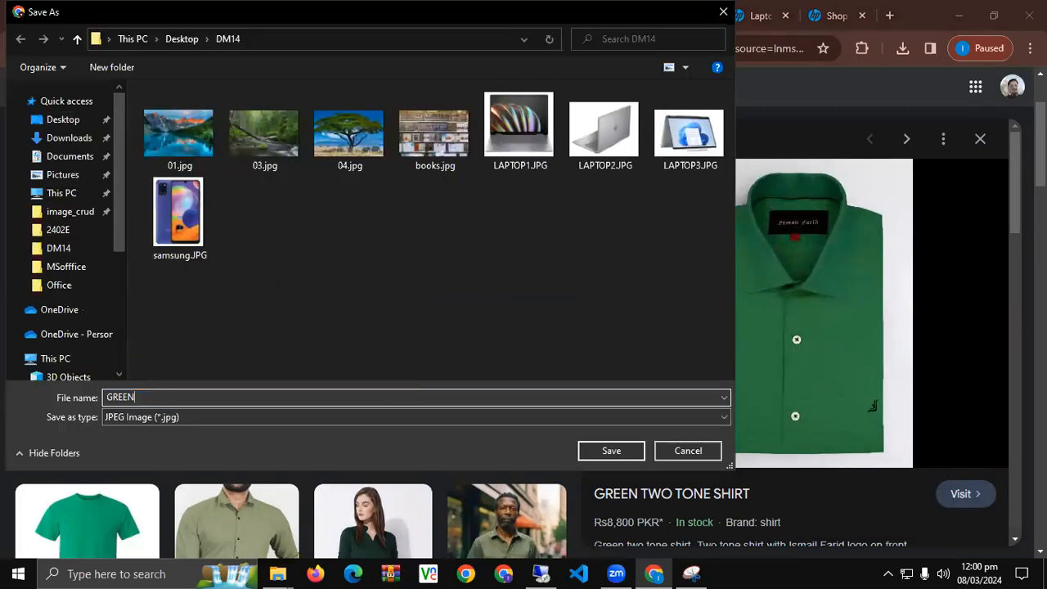
pyautogui.press('Return')
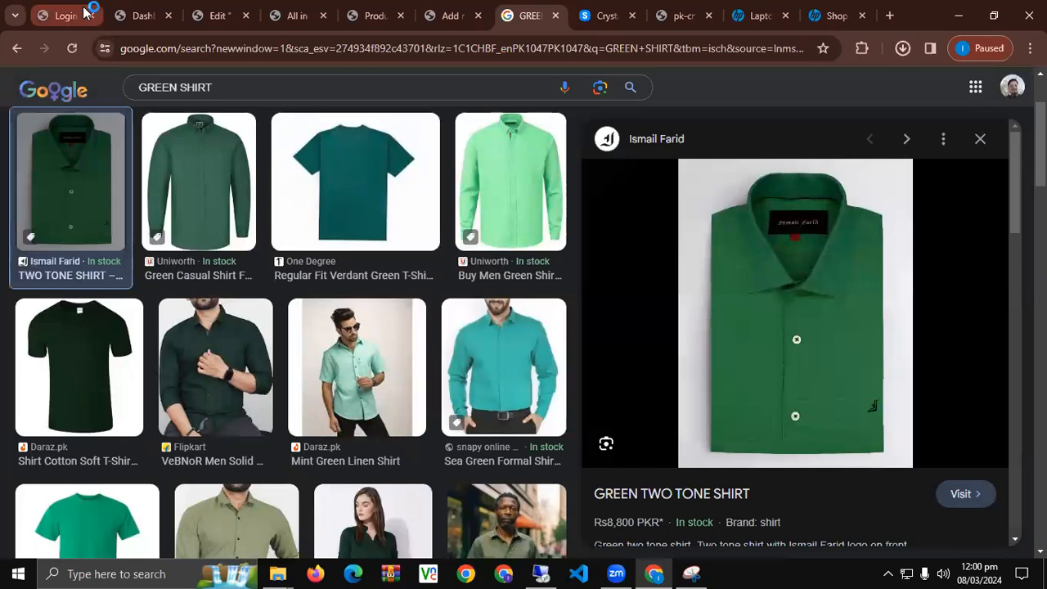
pyautogui.click(360, 7)
# Upload GREEN SHIRT.jpg from DM14 and set it as the product image
pyautogui.click(434, 4)
pyautogui.scroll(-1, 849, 376)
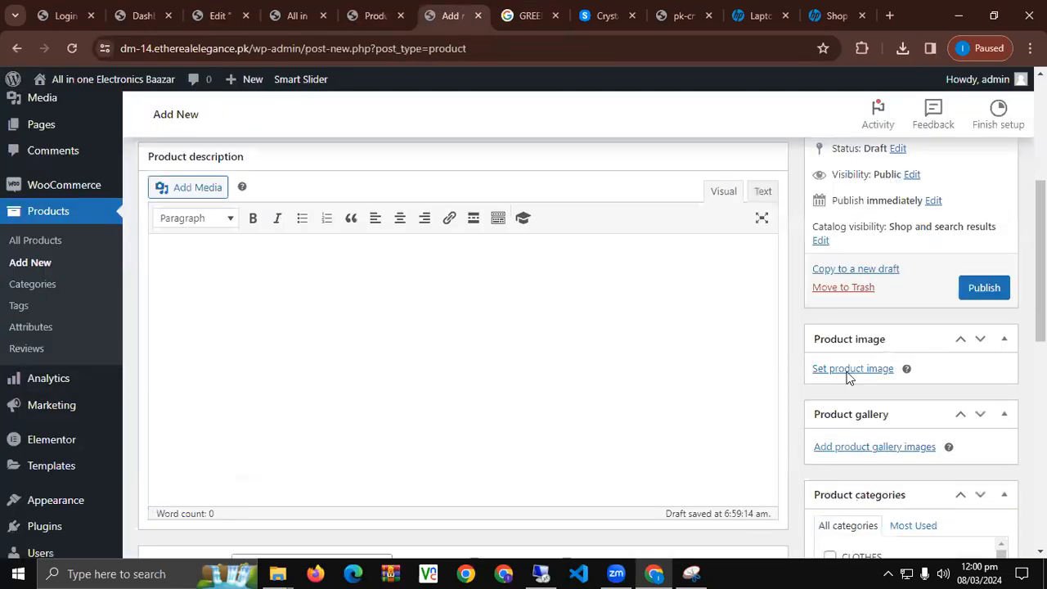
pyautogui.click(852, 368)
pyautogui.click(42, 140)
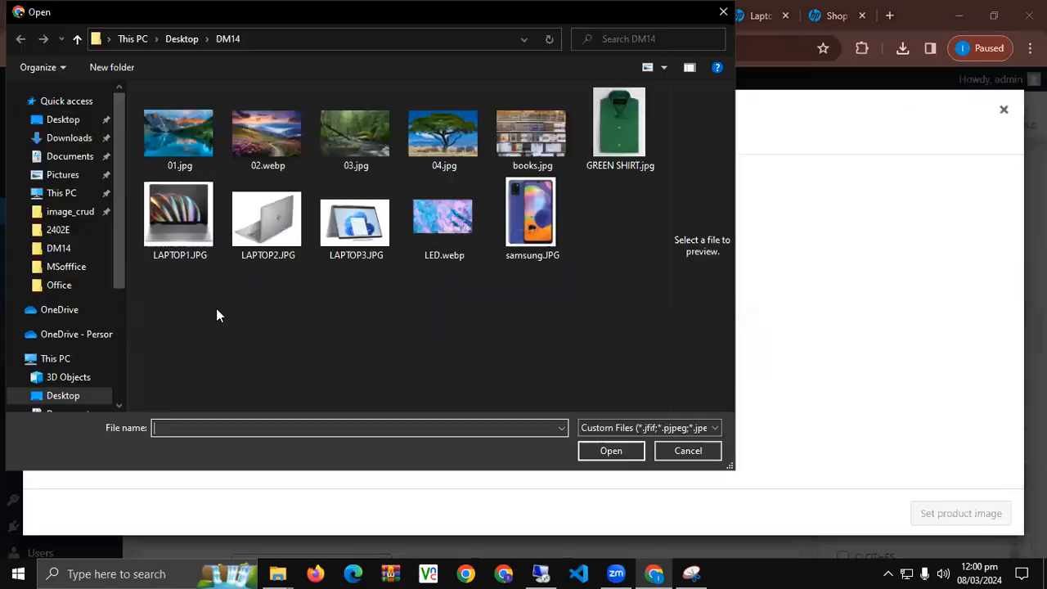
pyautogui.doubleClick(608, 153)
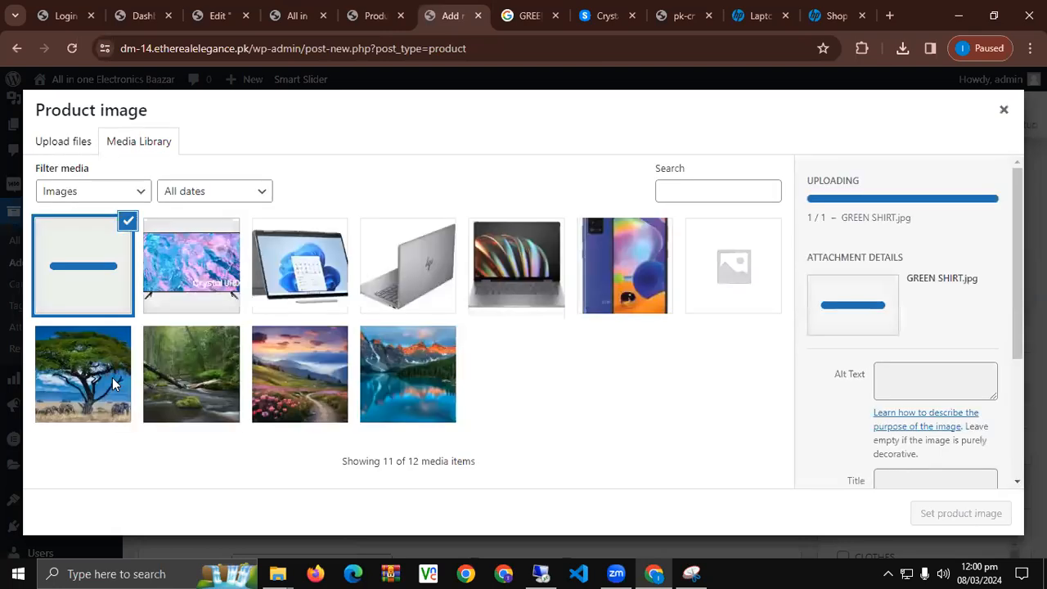
pyautogui.click(944, 515)
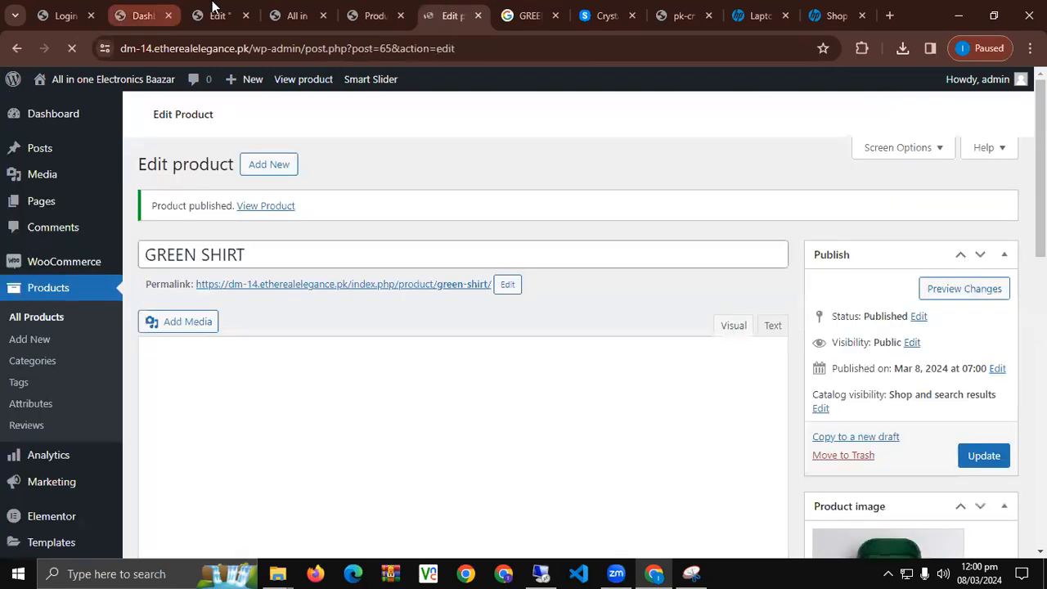
# Replace the SHOP BY PRODUCTS heading text above the product grid with NEW ARRIVAL
pyautogui.click(215, 12)
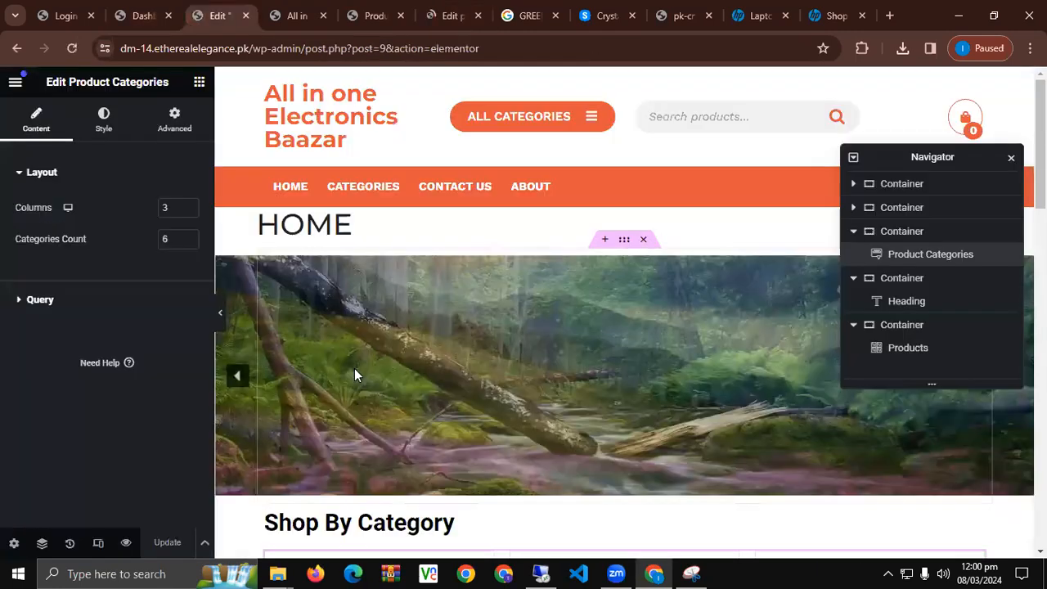
pyautogui.scroll(-5, 356, 364)
pyautogui.scroll(-4, 355, 365)
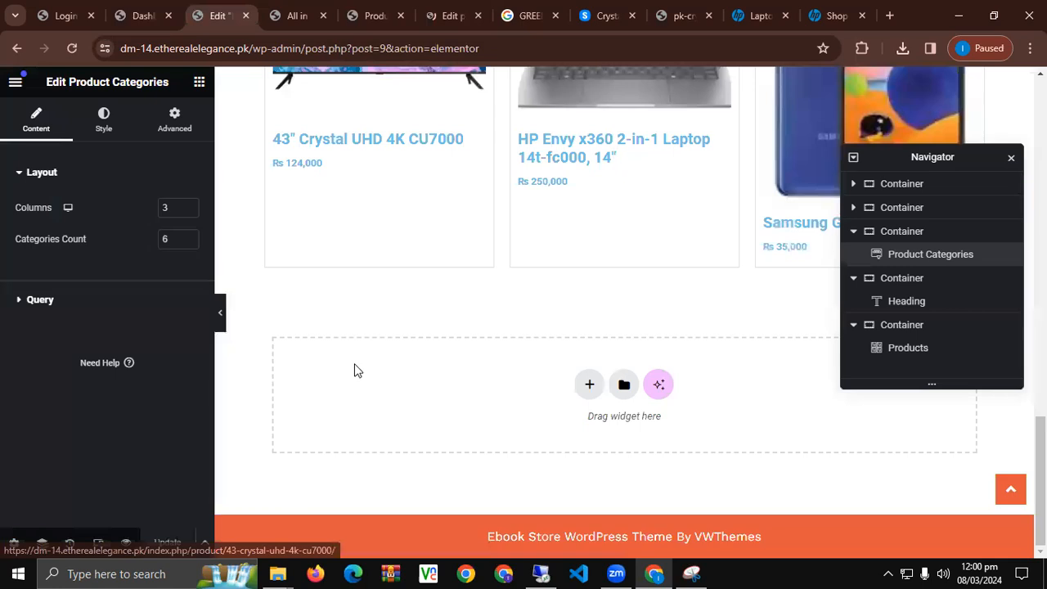
pyautogui.scroll(5, 355, 371)
pyautogui.scroll(-1, 354, 368)
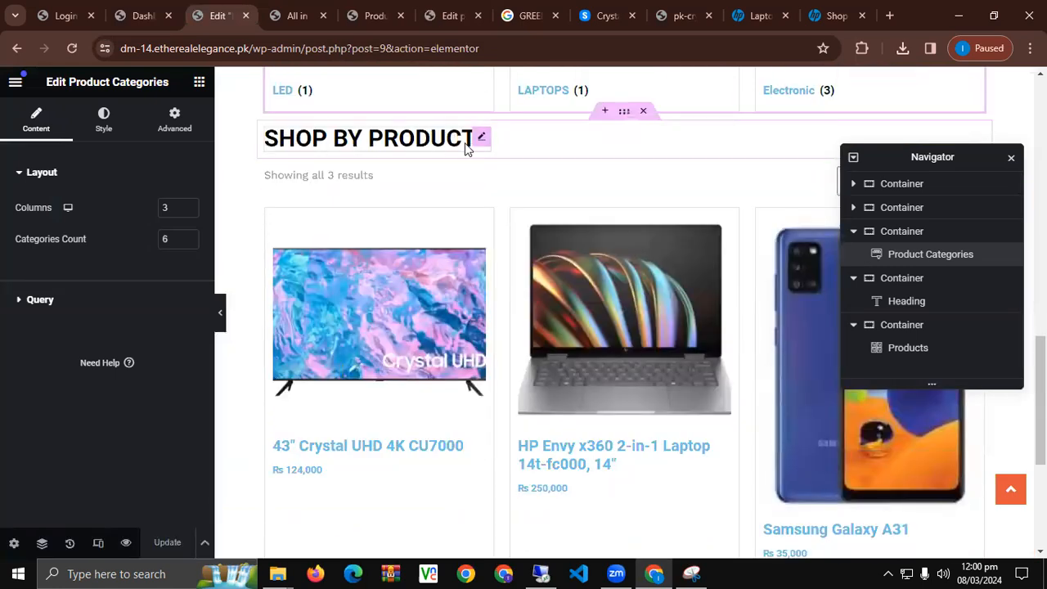
pyautogui.click(44, 130)
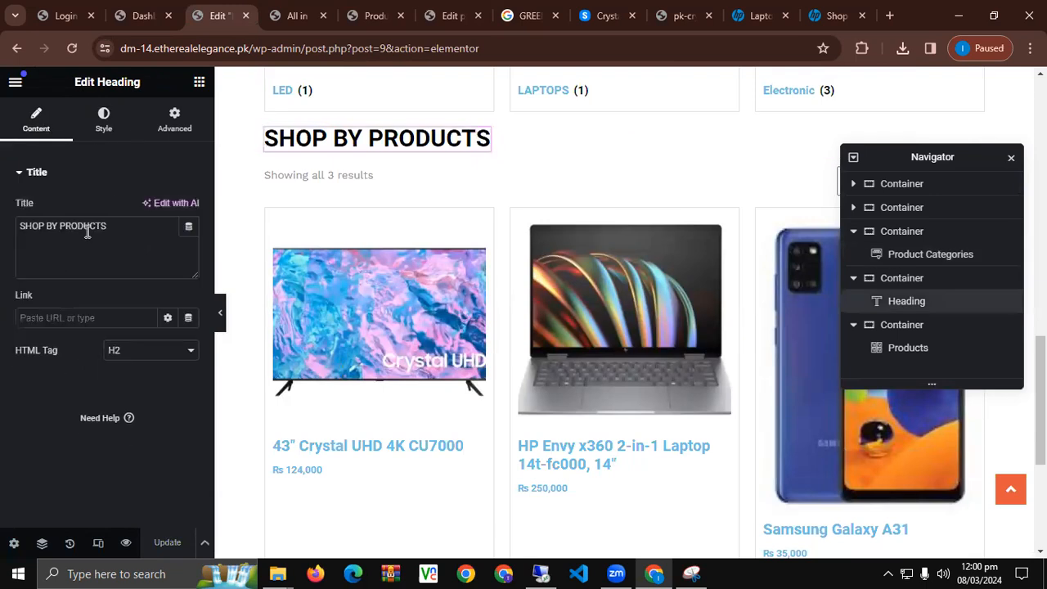
pyautogui.tripleClick(111, 244)
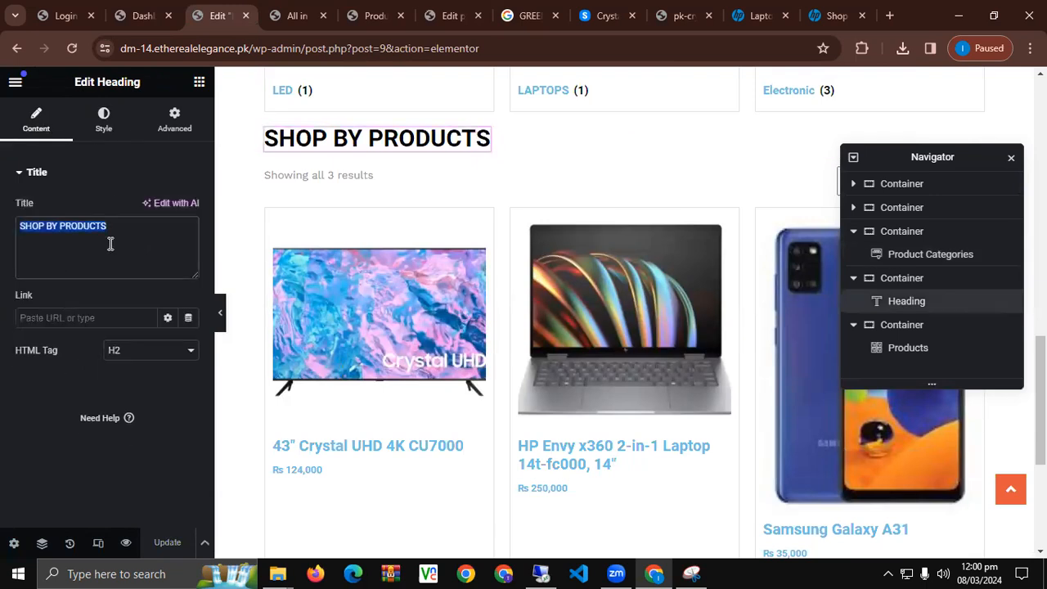
pyautogui.write('NEW ARRI')
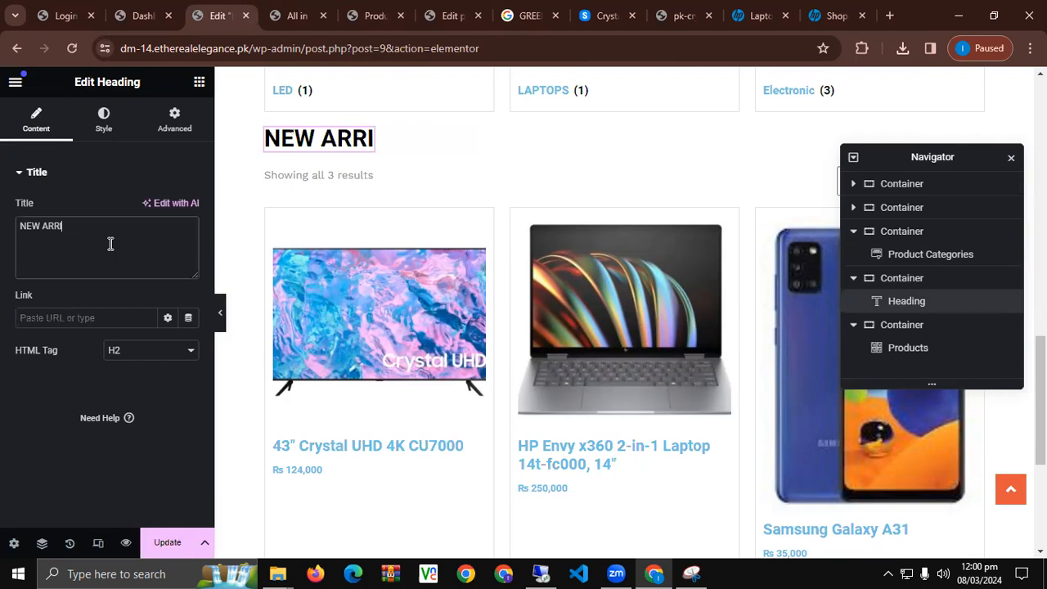
pyautogui.write('VAL')
pyautogui.scroll(-4, 519, 387)
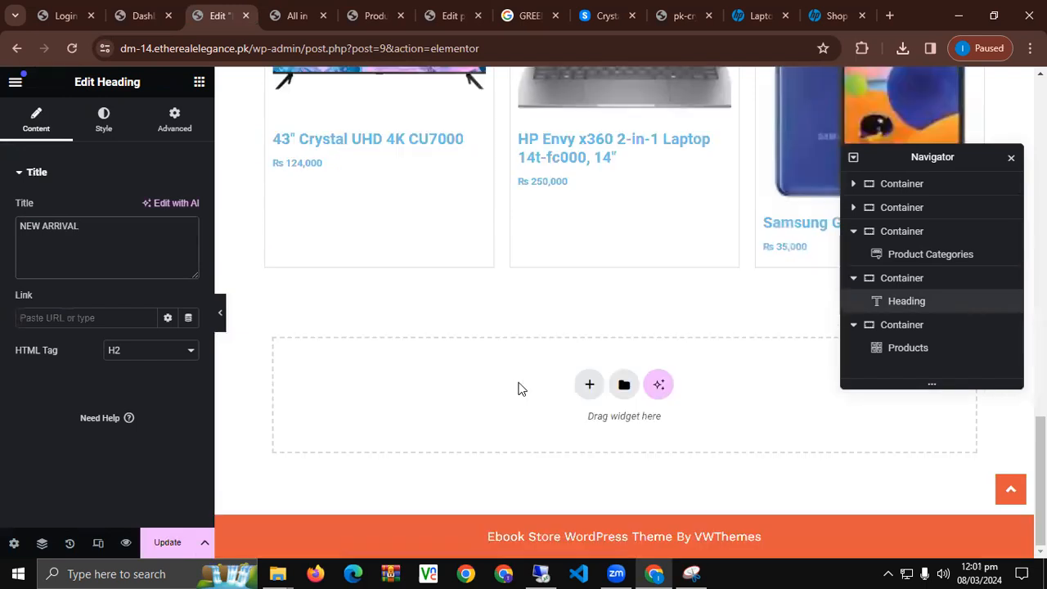
# Add a single-row section below the products with a Heading reading SALE PRODUCTS
pyautogui.click(579, 386)
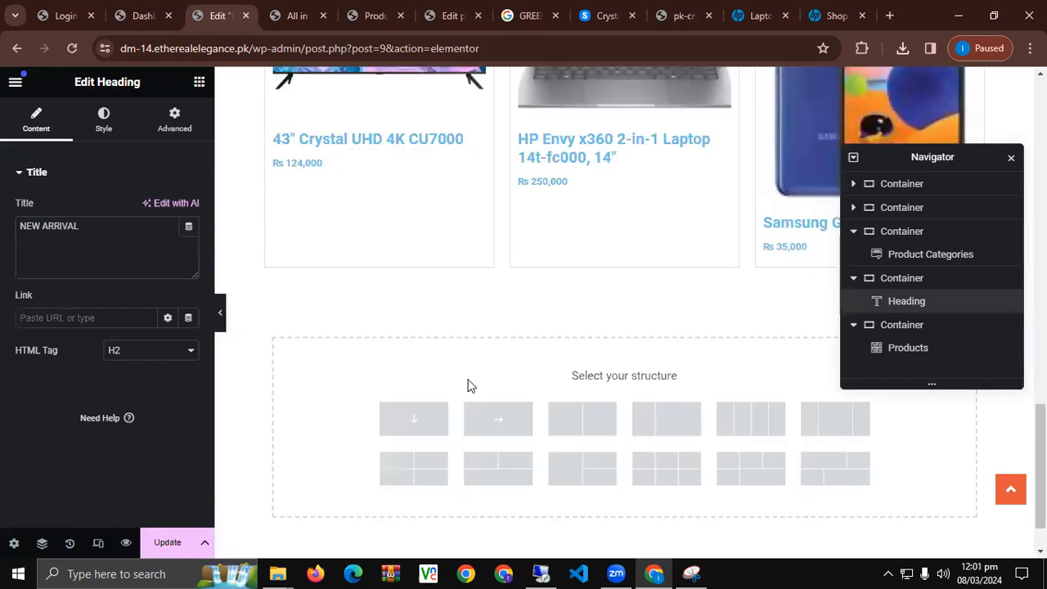
pyautogui.click(510, 419)
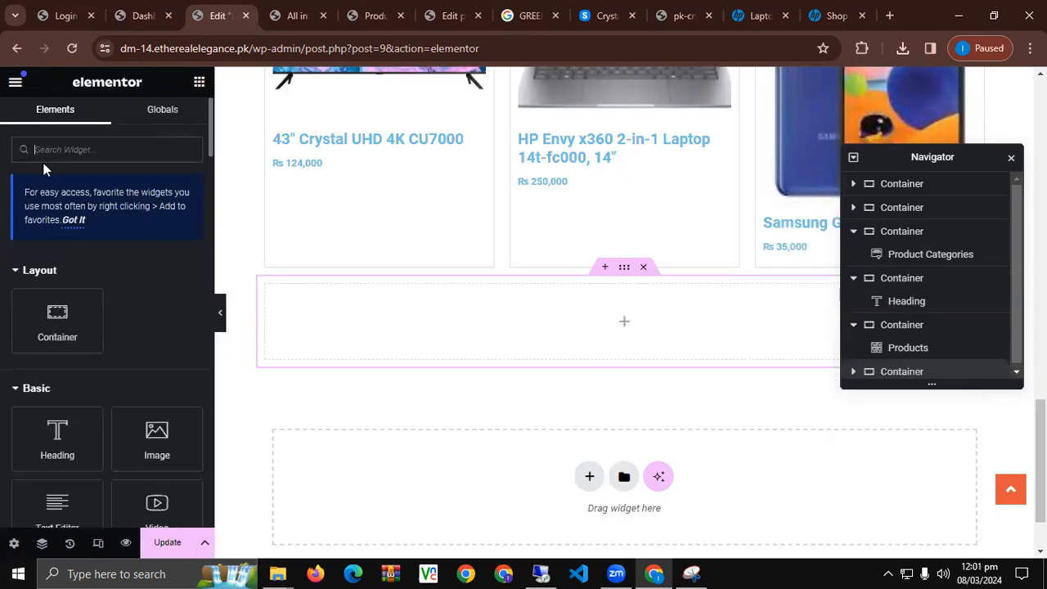
pyautogui.write('head')
pyautogui.moveTo(58, 299); pyautogui.dragTo(560, 350)
pyautogui.click(110, 220)
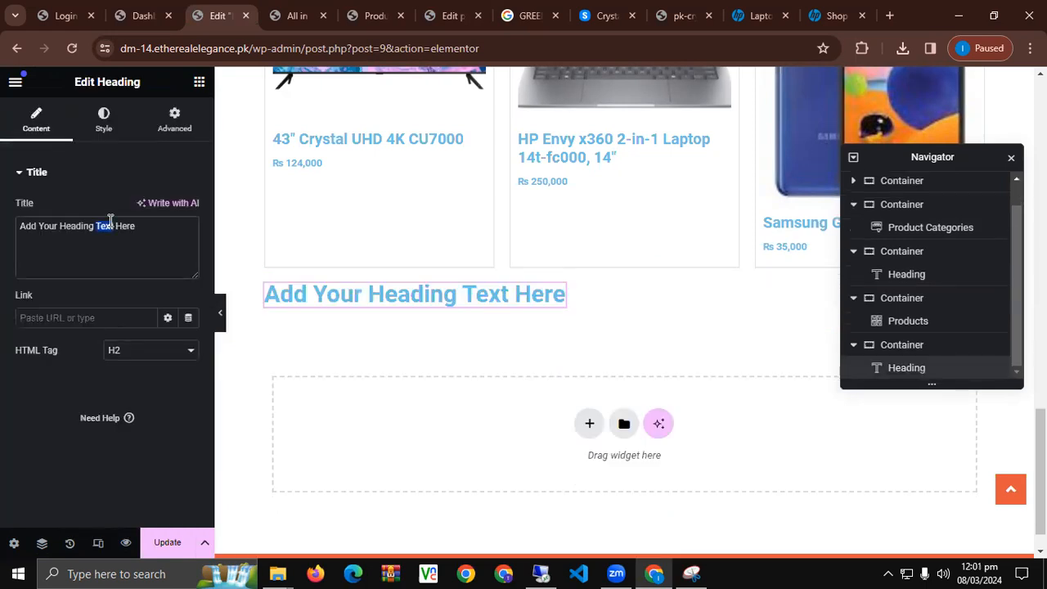
pyautogui.hotkey('ctrl', 'a')
pyautogui.write('SALE PRODUCTS')
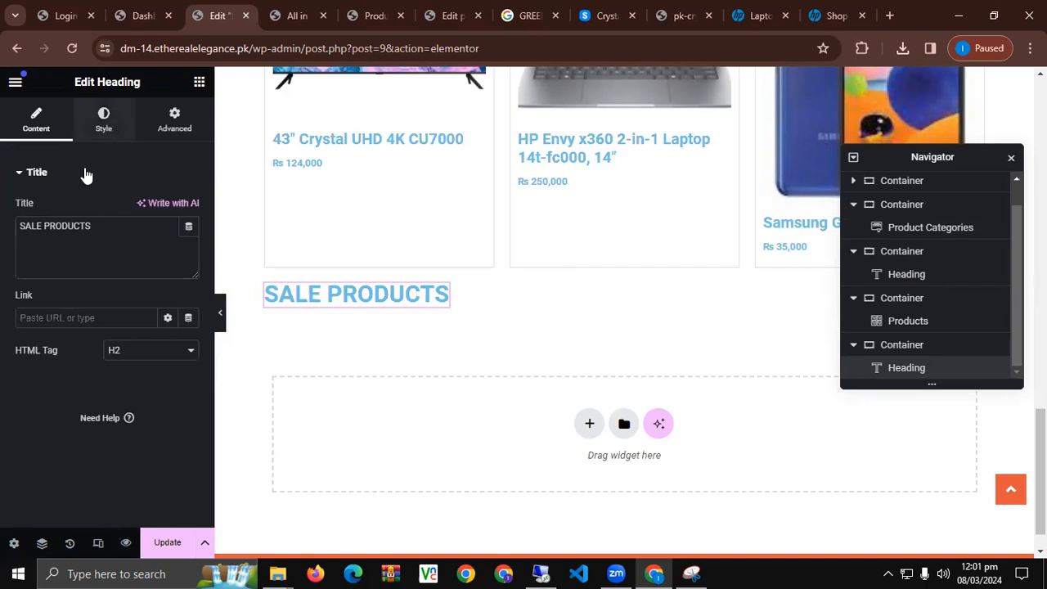
# Make the SALE PRODUCTS heading text black and add an empty section beneath it
pyautogui.click(103, 119)
pyautogui.click(189, 240)
pyautogui.moveTo(196, 337); pyautogui.dragTo(4, 530)
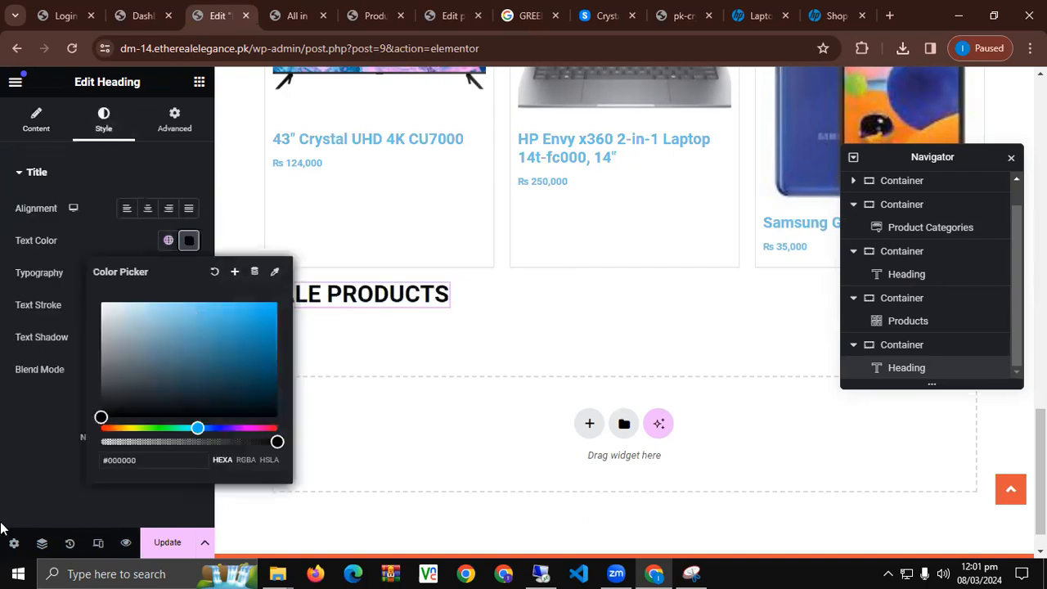
pyautogui.click(458, 382)
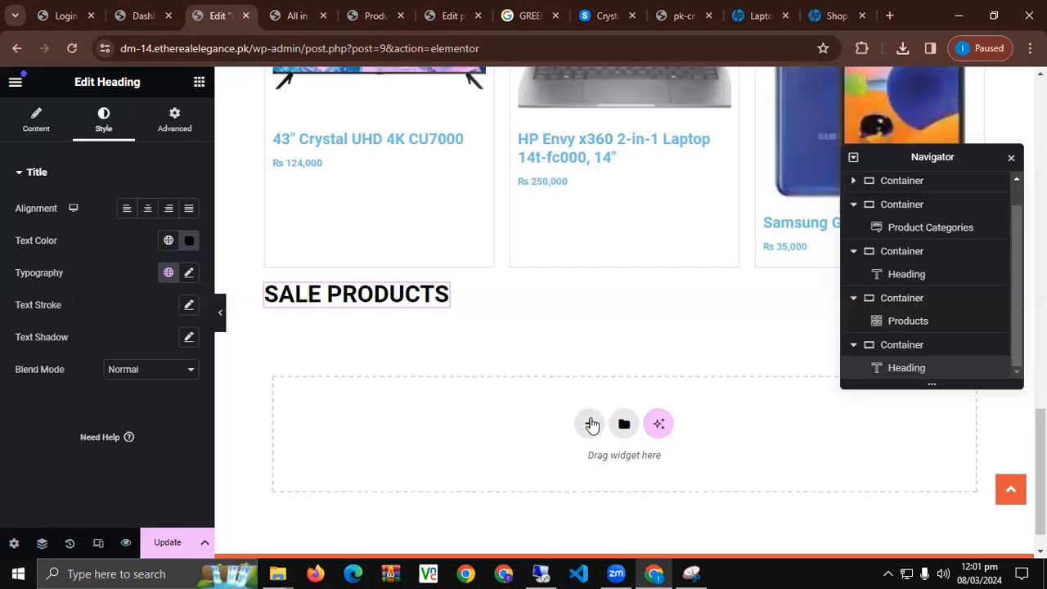
pyautogui.click(588, 423)
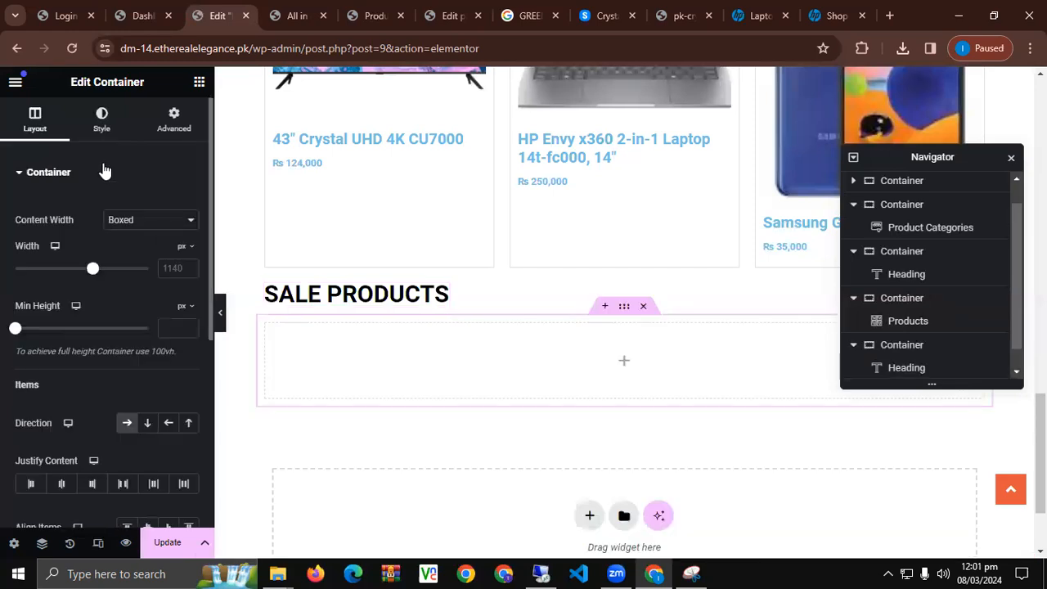
# Place a Products widget in the empty section with its query source set to Sale
pyautogui.click(622, 361)
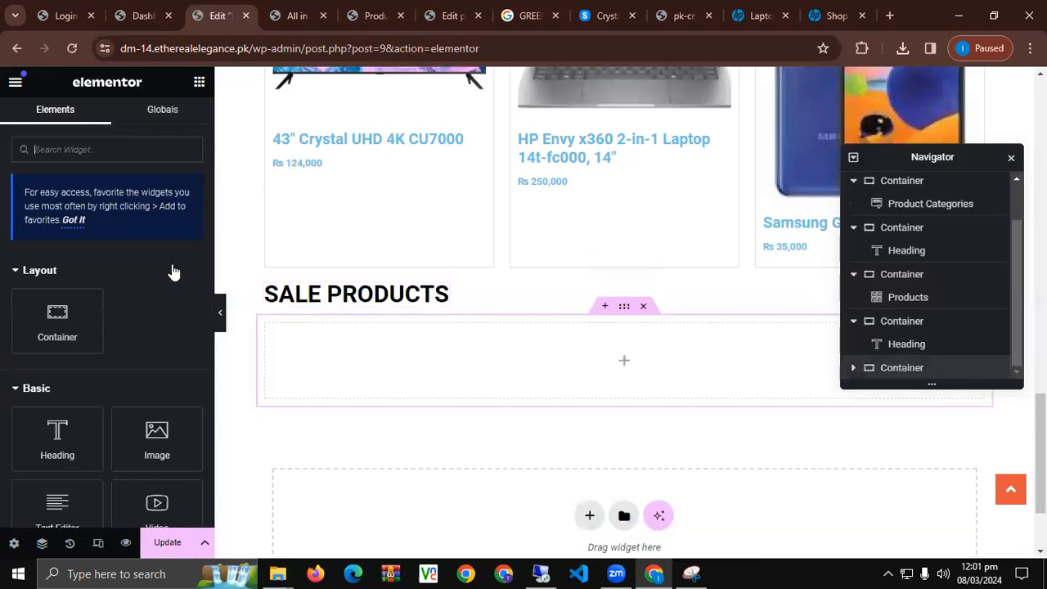
pyautogui.click(114, 149)
pyautogui.write('PRODUCTS')
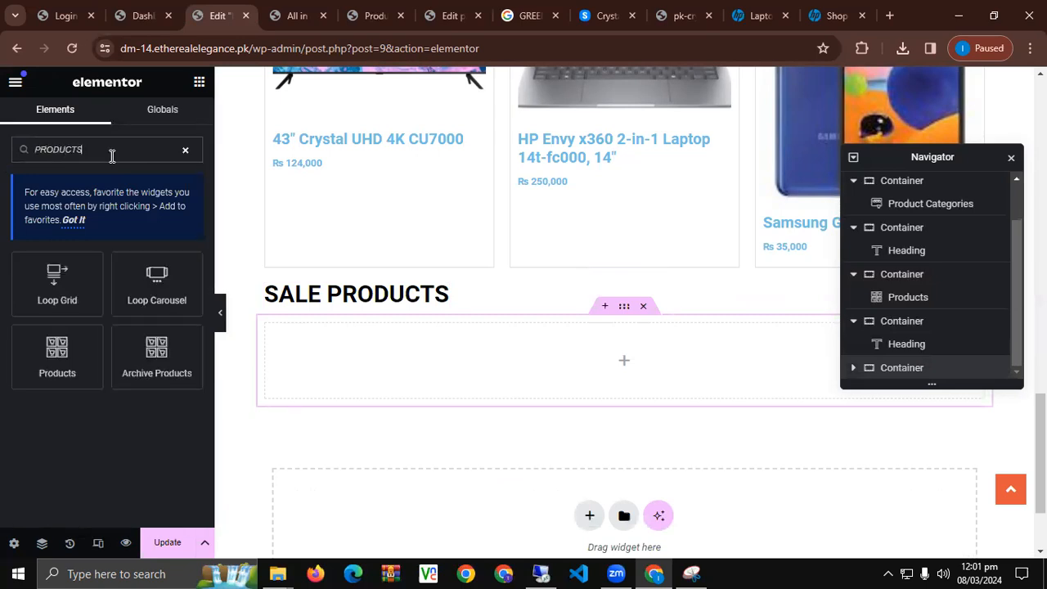
pyautogui.moveTo(67, 369); pyautogui.dragTo(523, 383)
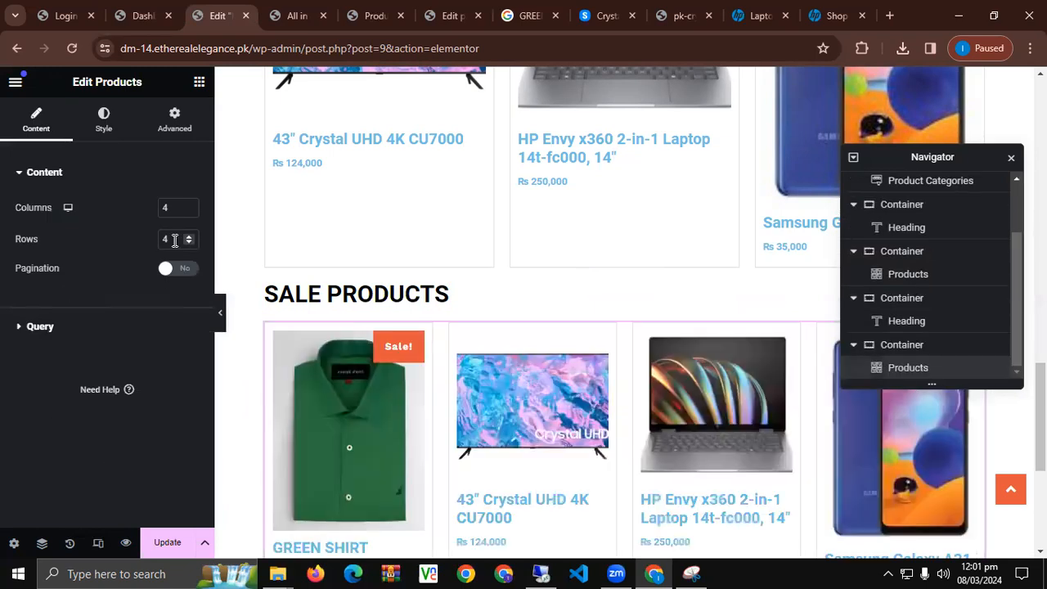
pyautogui.click(24, 327)
pyautogui.scroll(-1, 61, 362)
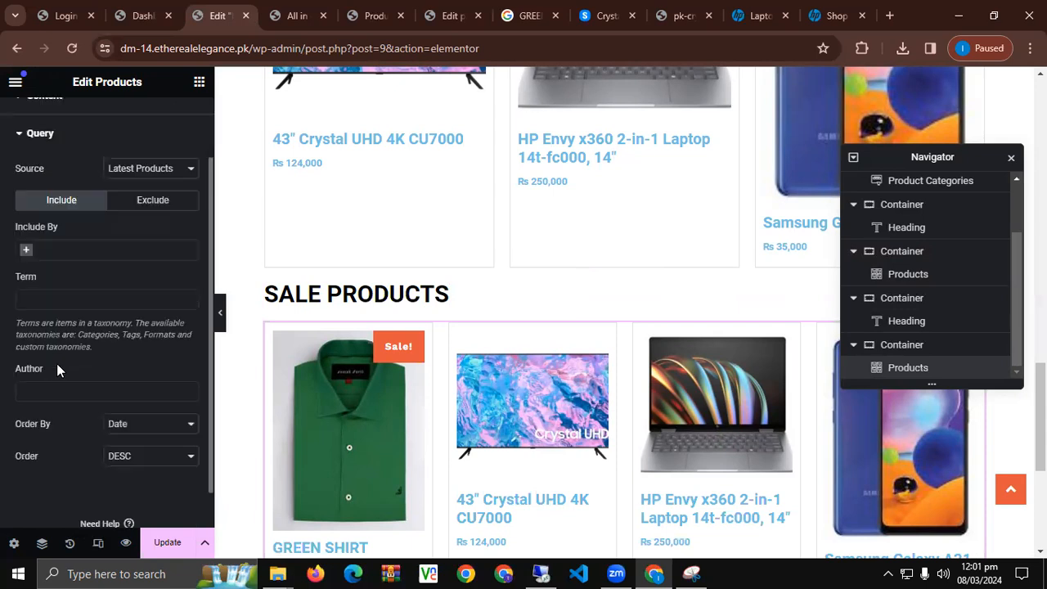
pyautogui.click(142, 172)
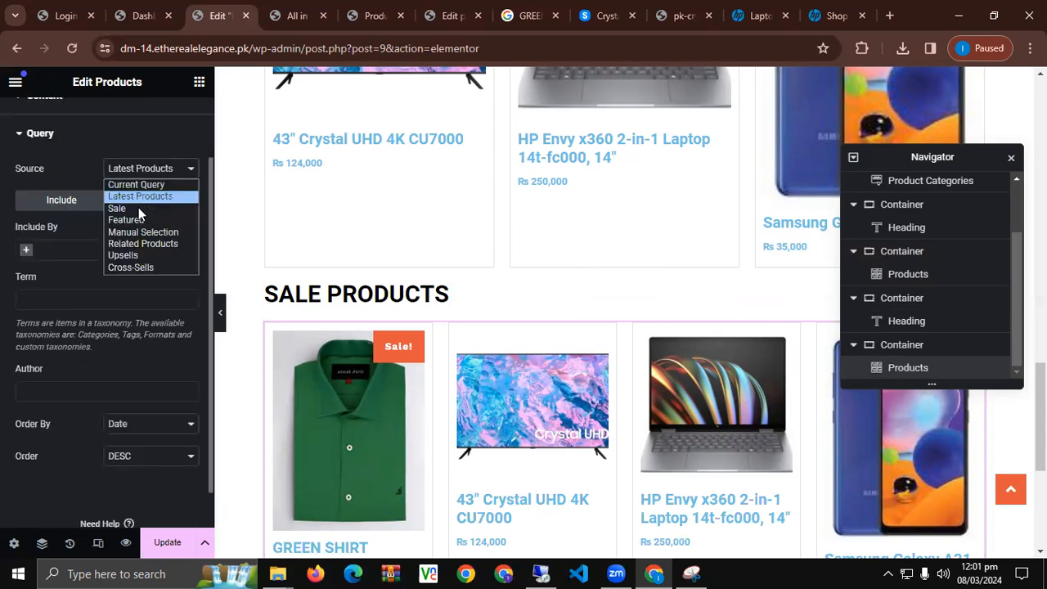
pyautogui.click(130, 208)
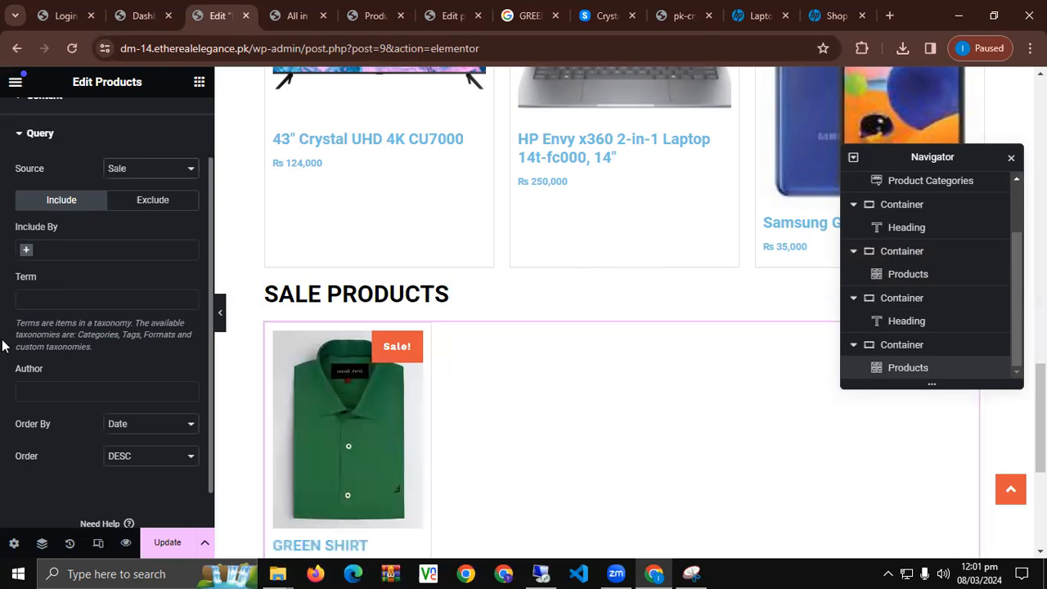
# Set the sale grid to 3 columns and 2 rows with pagination, then update the page
pyautogui.scroll(-1, 25, 340)
pyautogui.scroll(-2, 335, 360)
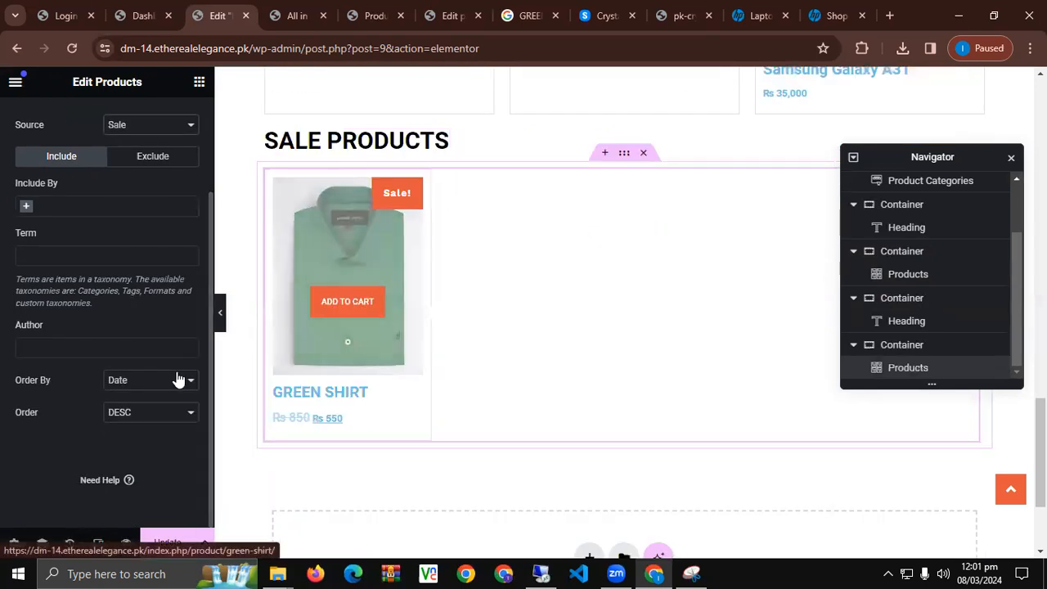
pyautogui.scroll(3, 177, 375)
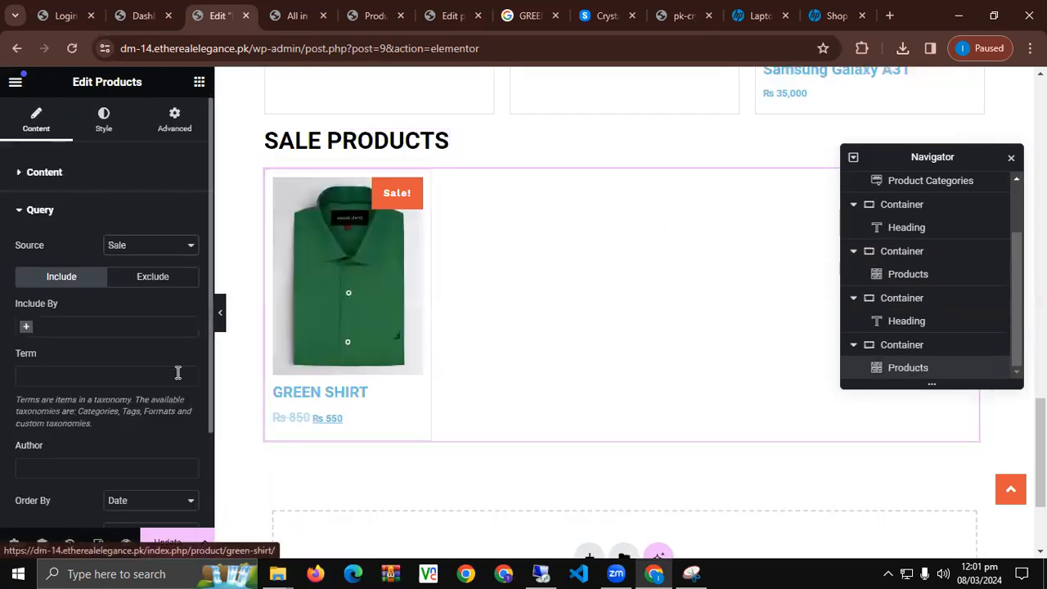
pyautogui.click(33, 173)
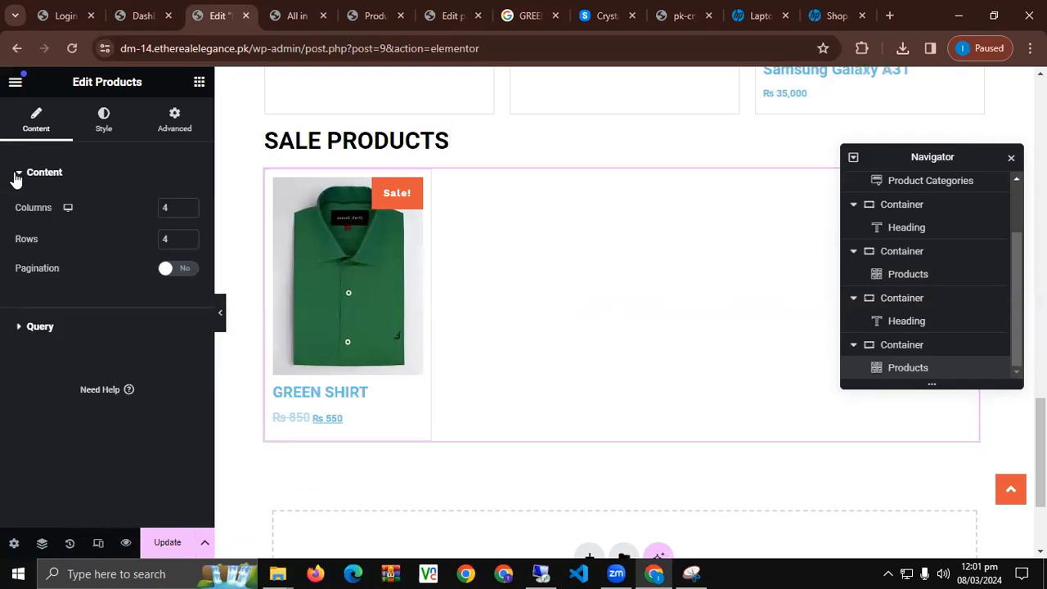
pyautogui.click(191, 211)
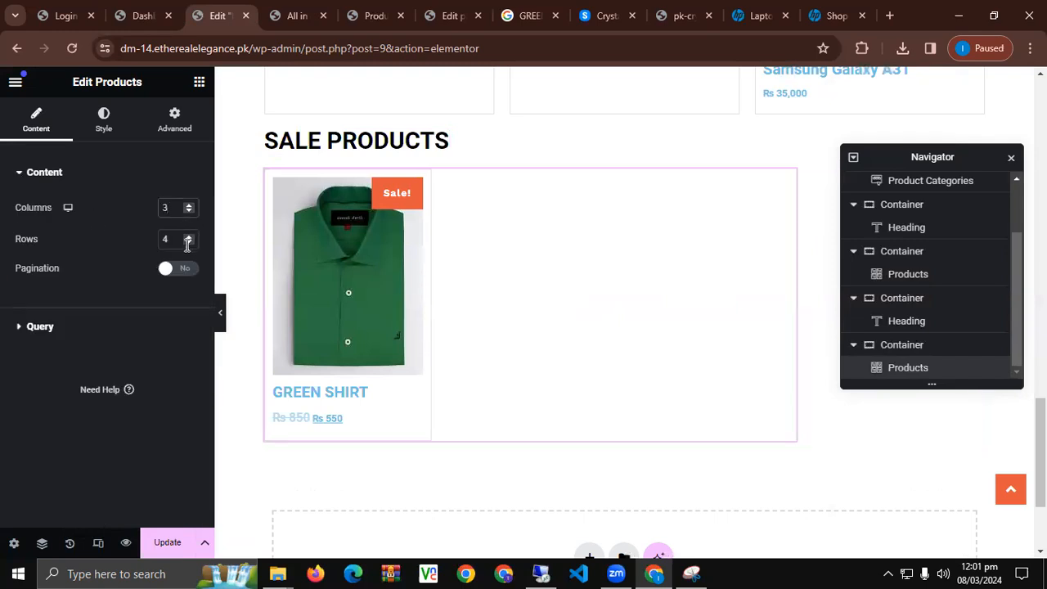
pyautogui.click(189, 243)
pyautogui.click(189, 243)
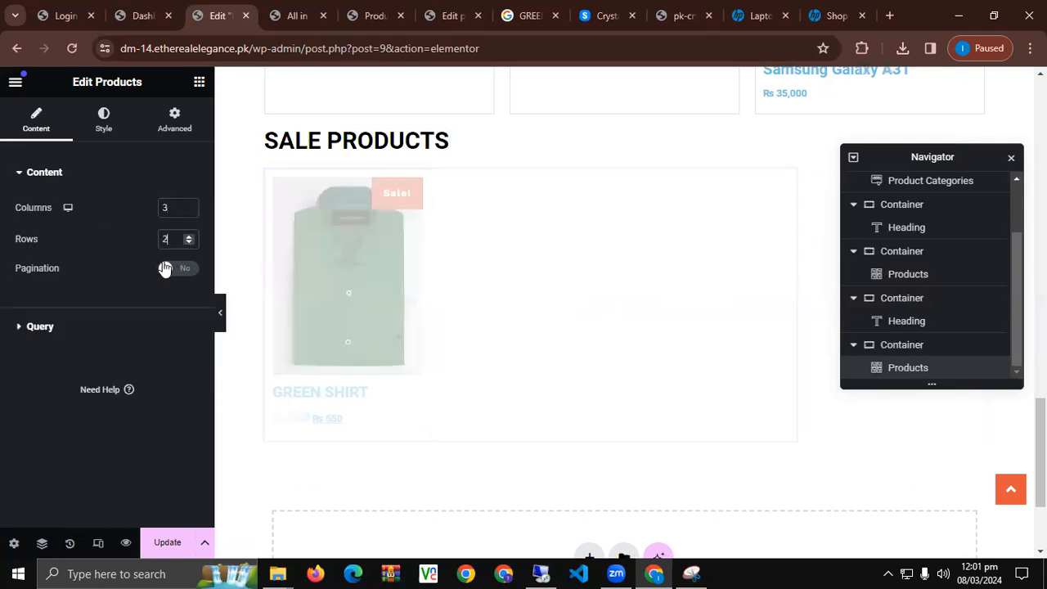
pyautogui.click(171, 268)
pyautogui.click(175, 546)
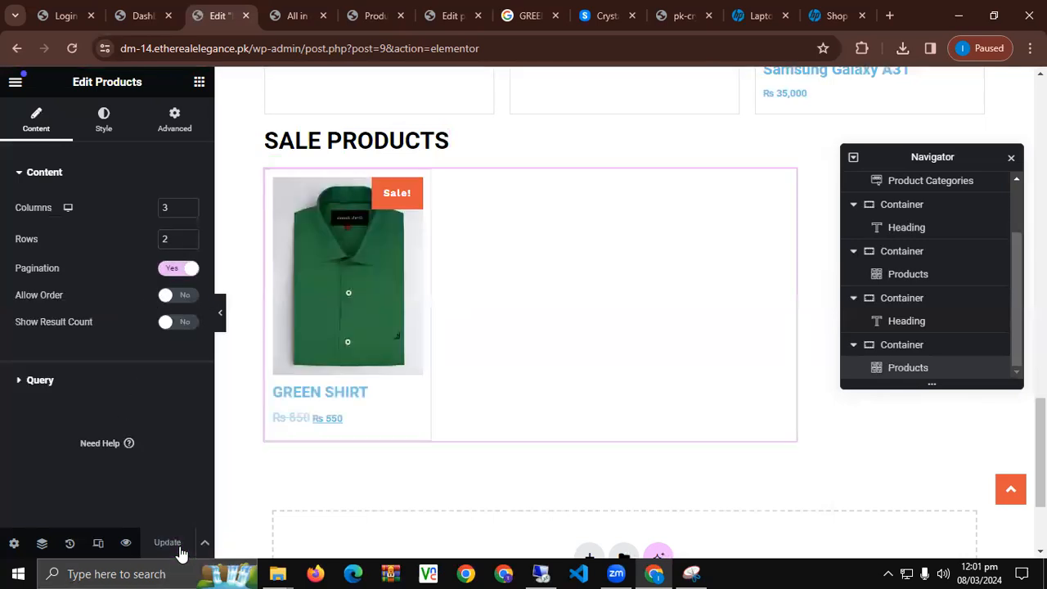
pyautogui.scroll(5, 532, 354)
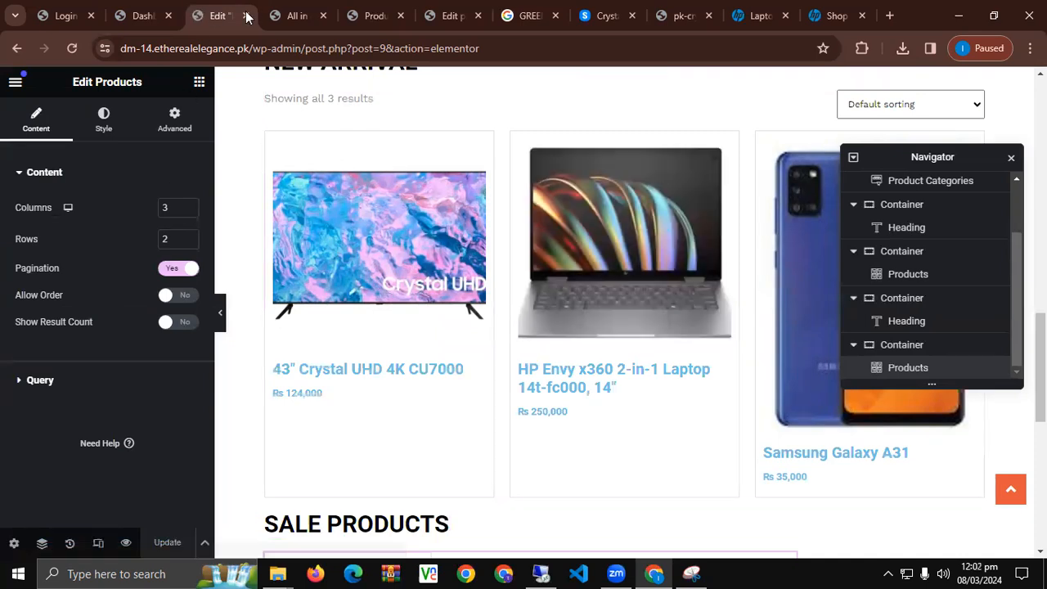
pyautogui.scroll(-6, 339, 287)
# Close the page editor, open the live storefront in a new tab, and go to All Products
pyautogui.scroll(6, 338, 287)
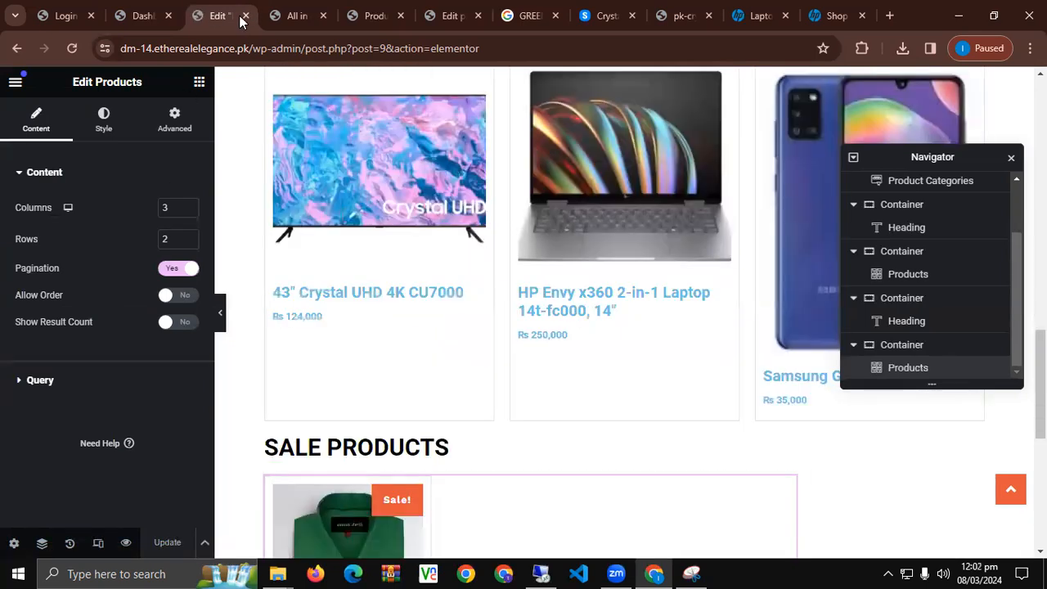
pyautogui.click(246, 15)
pyautogui.click(141, 8)
pyautogui.moveTo(88, 83)
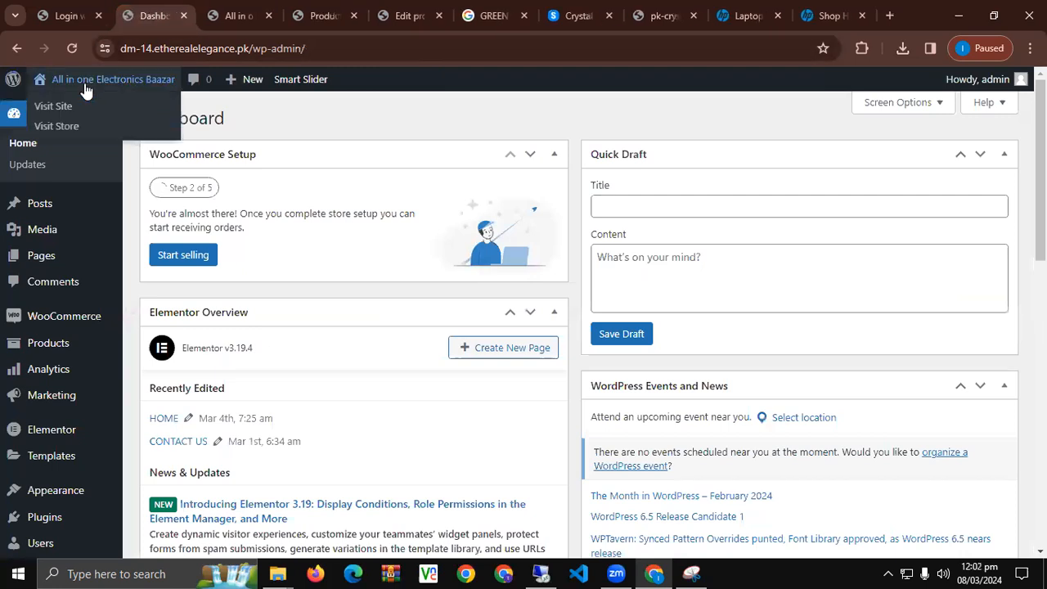
pyautogui.click(62, 107)
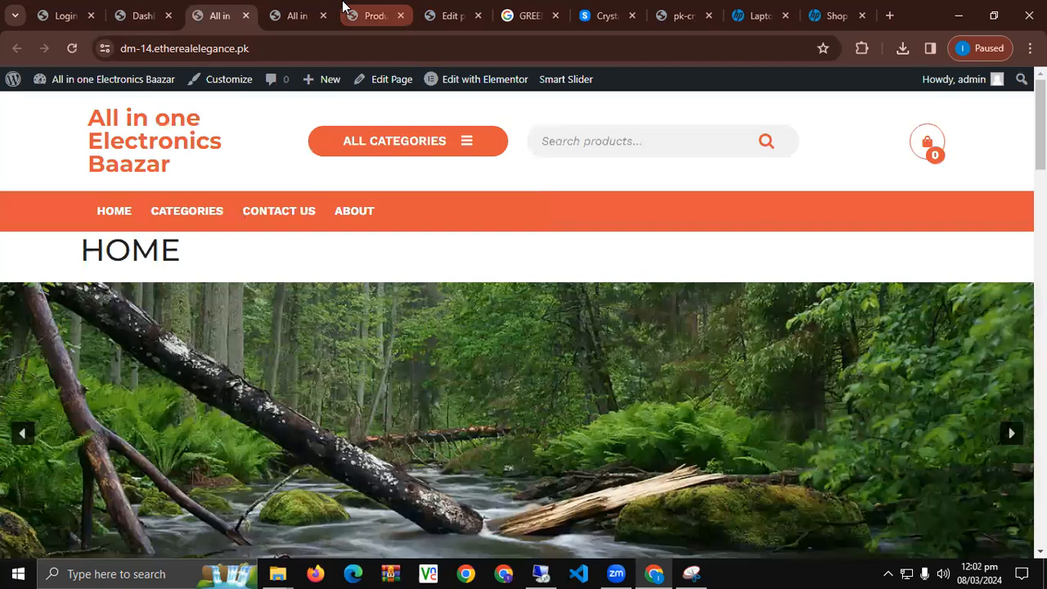
pyautogui.click(284, 8)
pyautogui.click(364, 8)
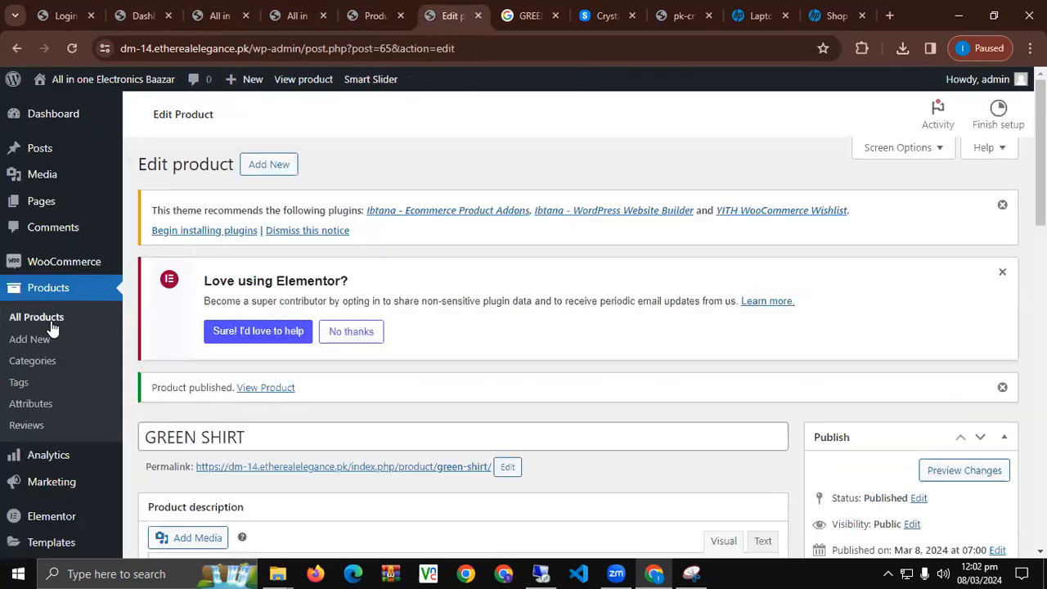
pyautogui.click(51, 319)
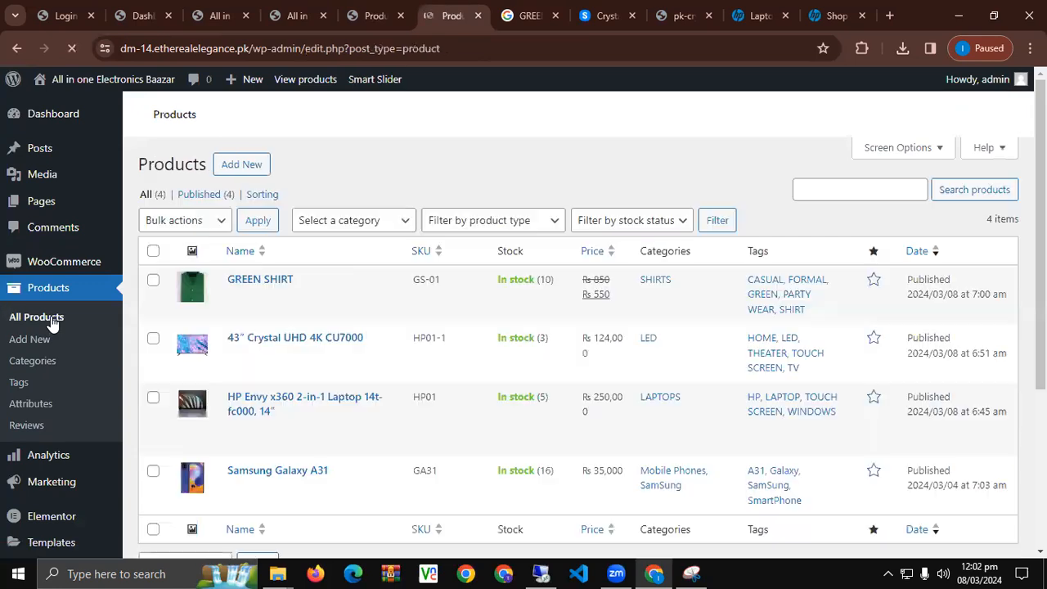
# Duplicate the GREEN SHIRT product and retitle the copy from 'GREEN SHIRT (Copy)' to 'RED SHIRT'
pyautogui.click(249, 314)
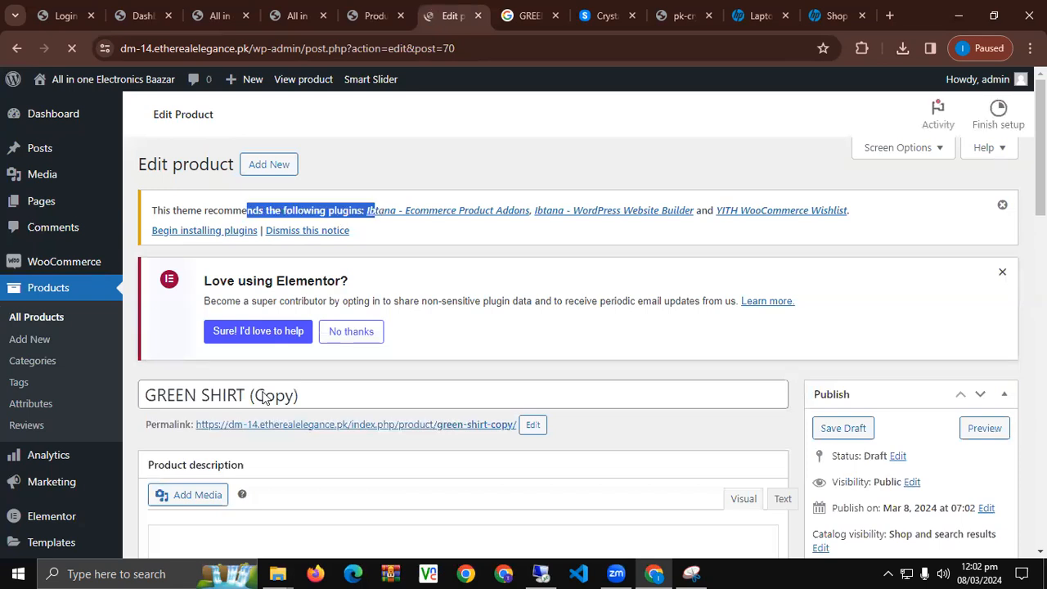
pyautogui.moveTo(251, 395); pyautogui.dragTo(399, 395)
pyautogui.press('BackSpace')
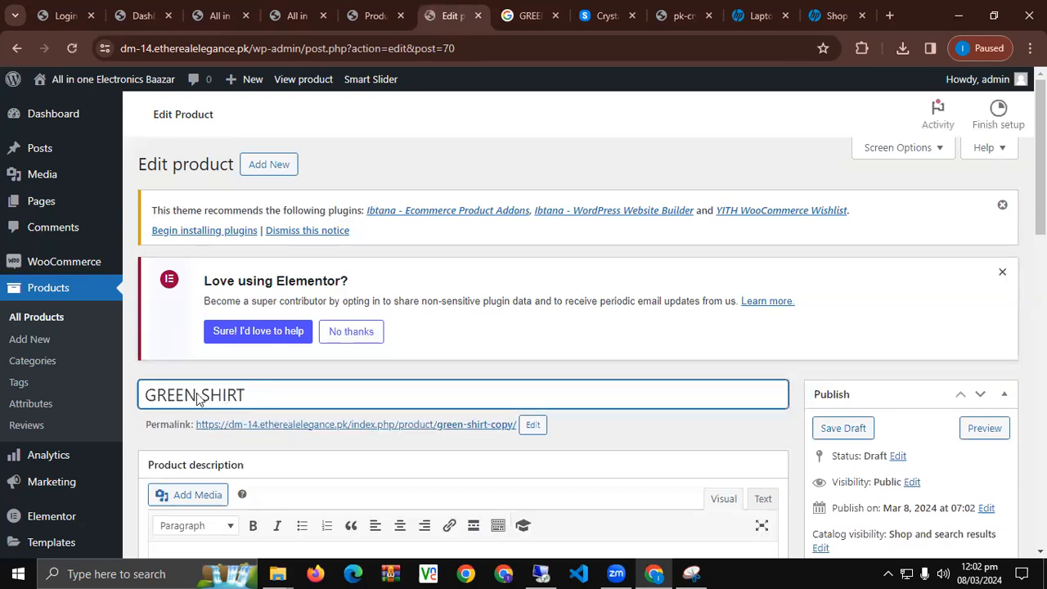
pyautogui.moveTo(196, 395); pyautogui.dragTo(126, 400)
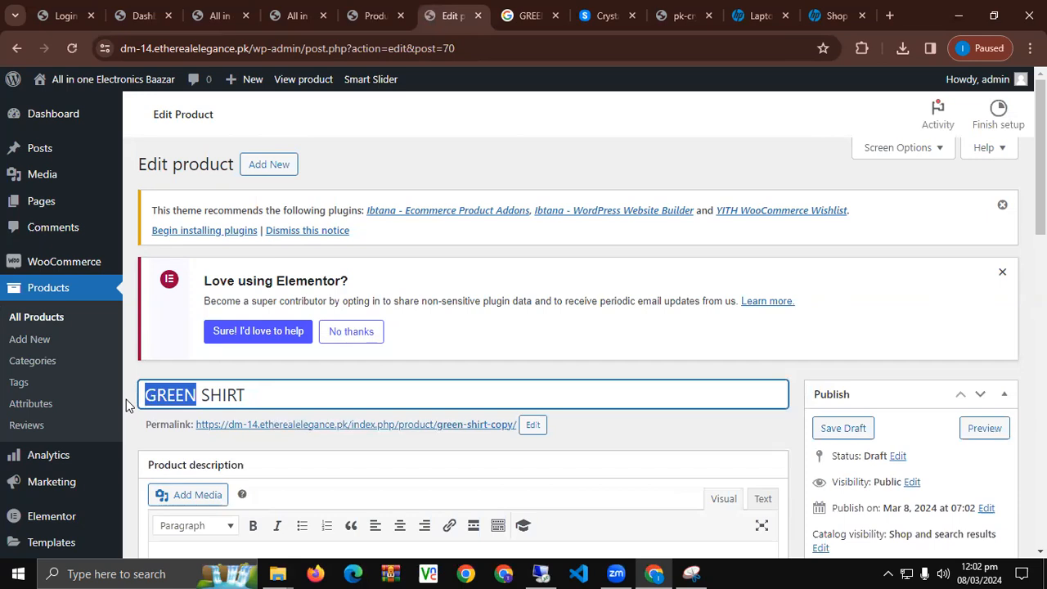
pyautogui.write('RED')
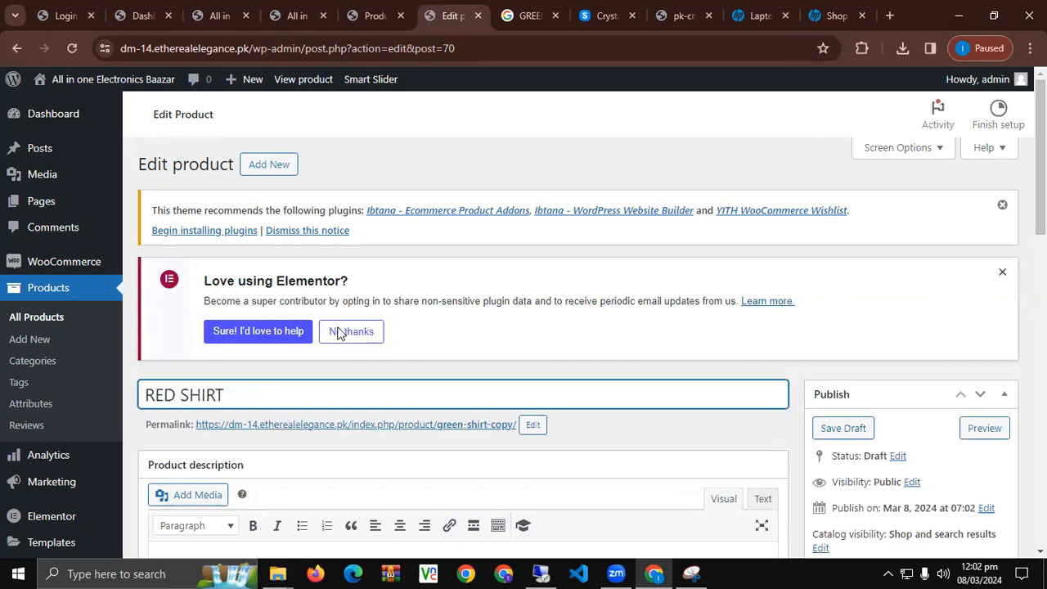
pyautogui.scroll(-3, 815, 428)
pyautogui.scroll(-2, 869, 532)
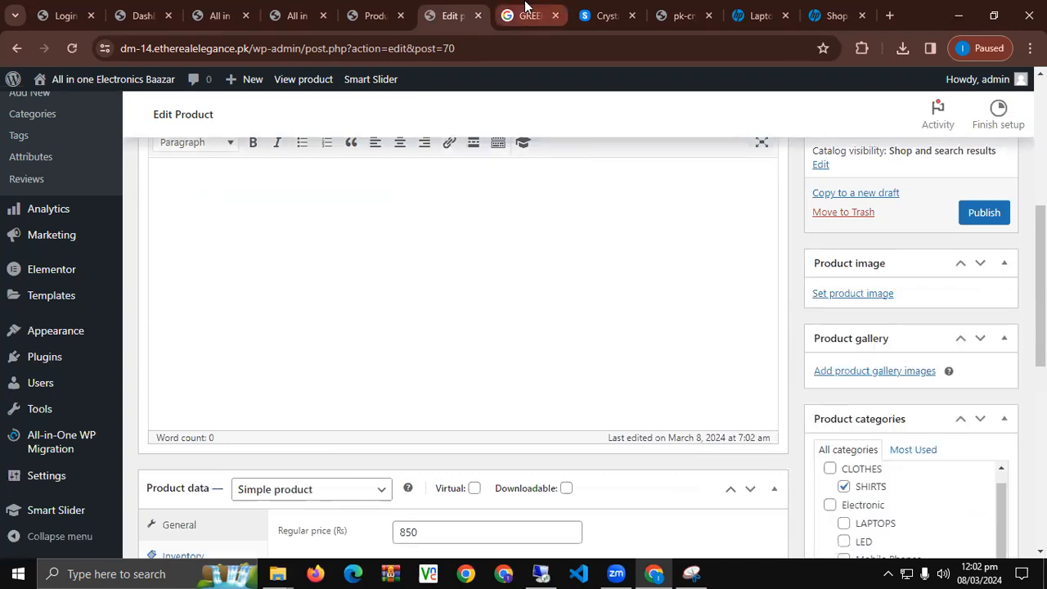
pyautogui.hotkey('ctrl', 'Tab')
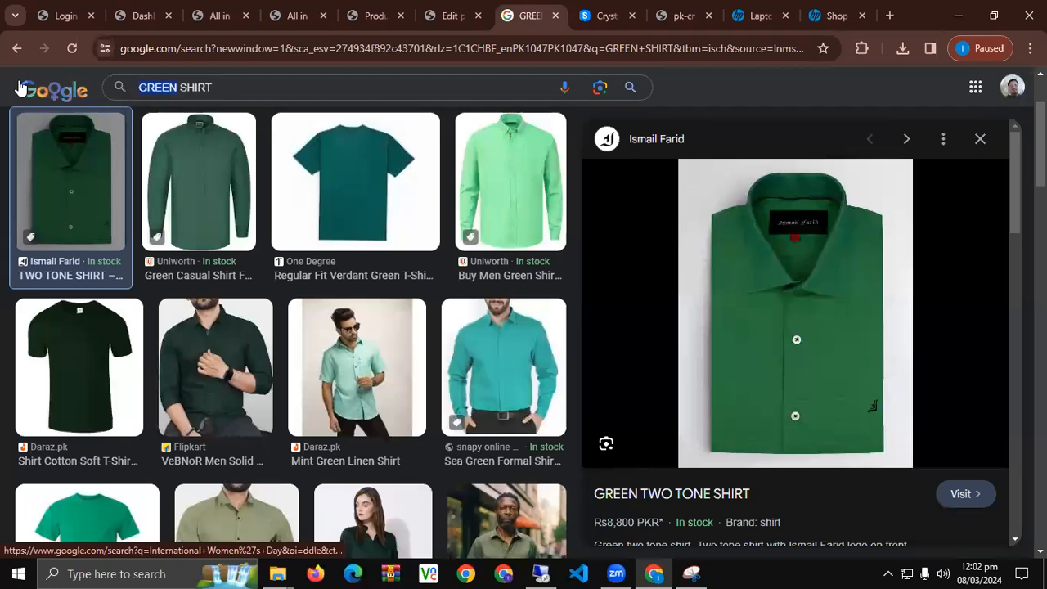
# Search Google Images for RED SHIRT and save a red formal shirt image as 'RED SHIRT' in DM14
pyautogui.write('RED')
pyautogui.press('Return')
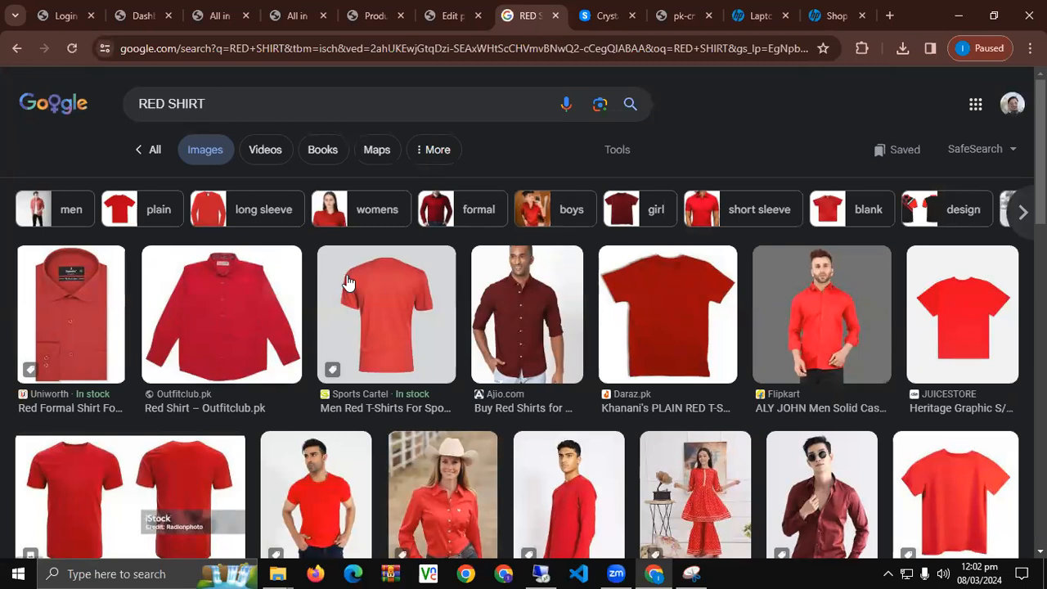
pyautogui.click(70, 301)
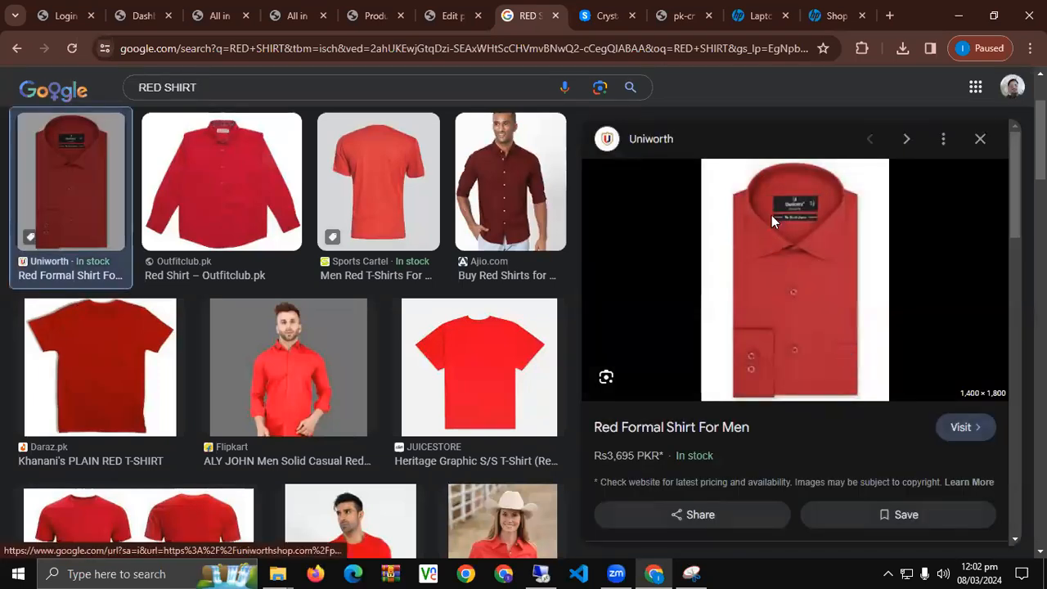
pyautogui.rightClick(771, 215)
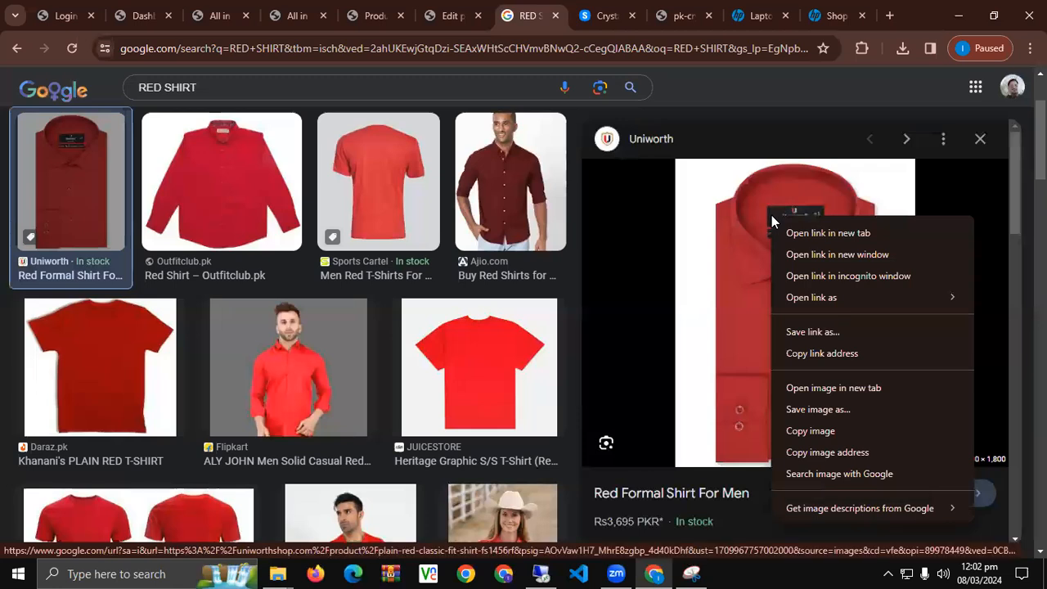
pyautogui.click(835, 409)
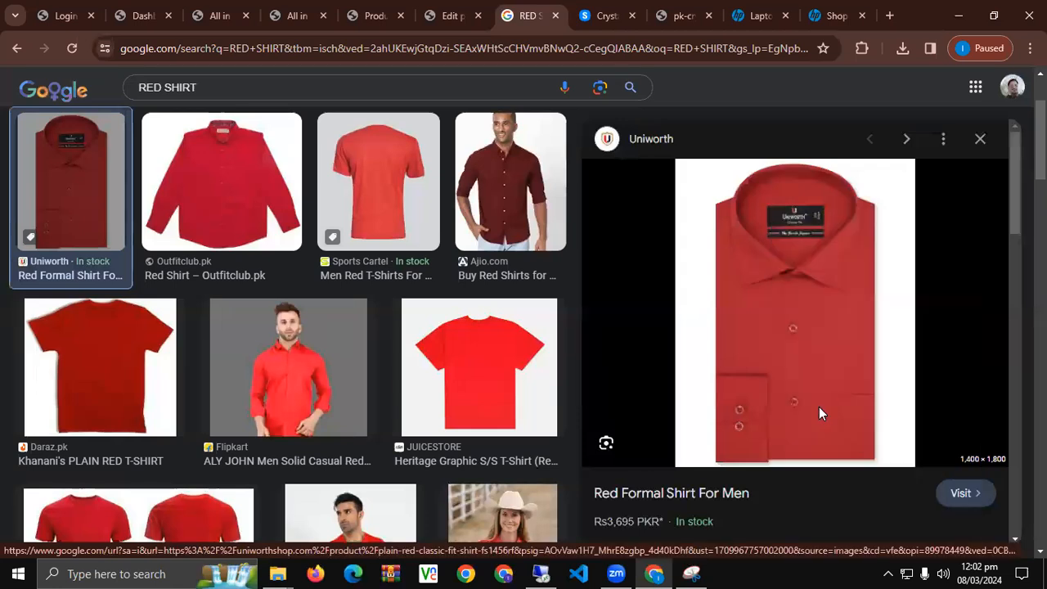
pyautogui.write('RED SHI')
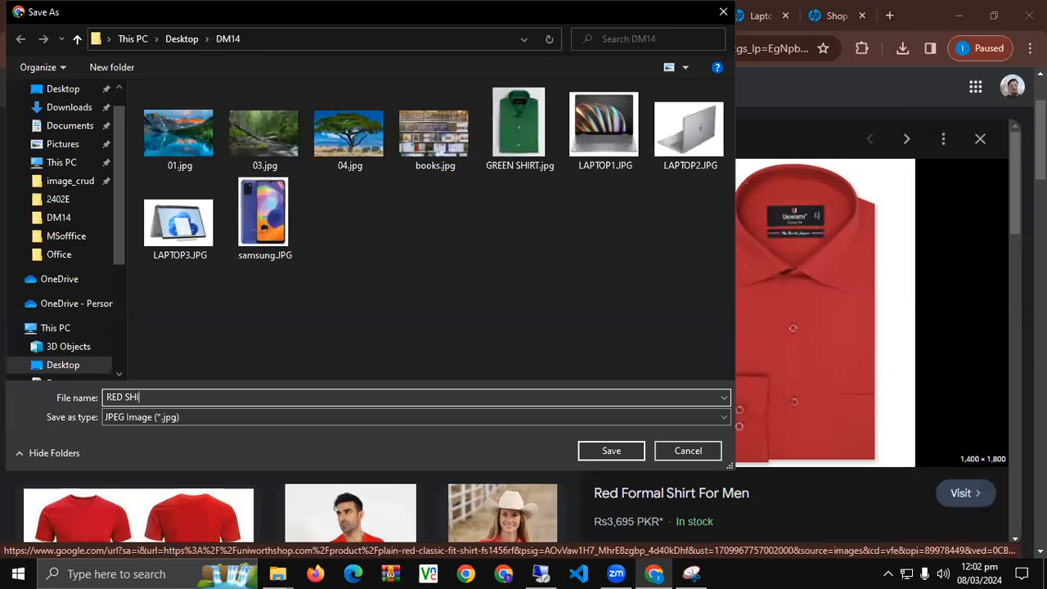
pyautogui.write('RT')
pyautogui.press('Return')
pyautogui.click(423, 8)
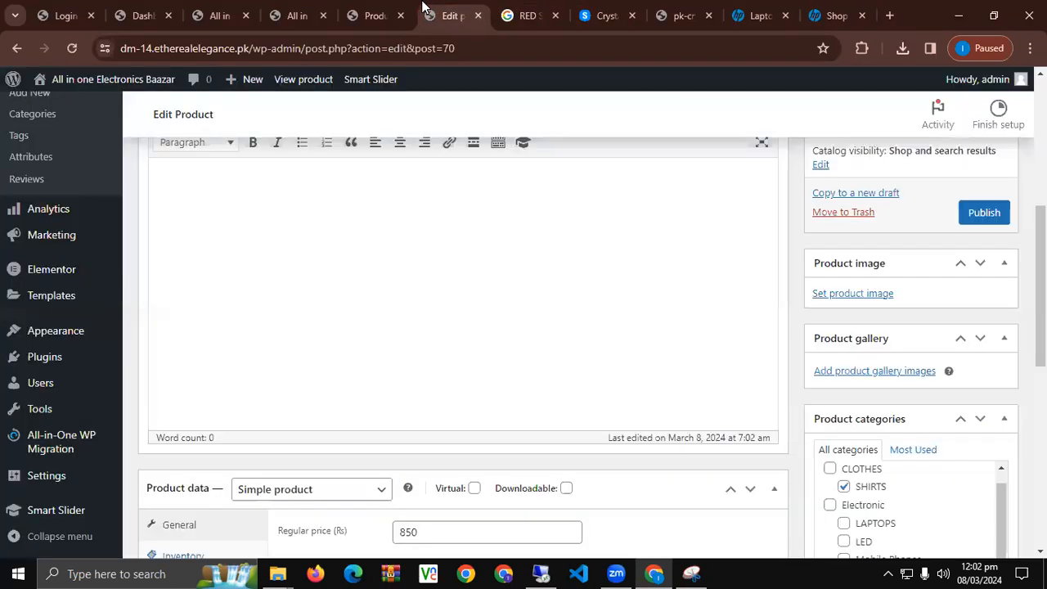
# Change the sale price from 550 to 450 and schedule the sale from 8 to 10 March 2024
pyautogui.scroll(3, 432, 234)
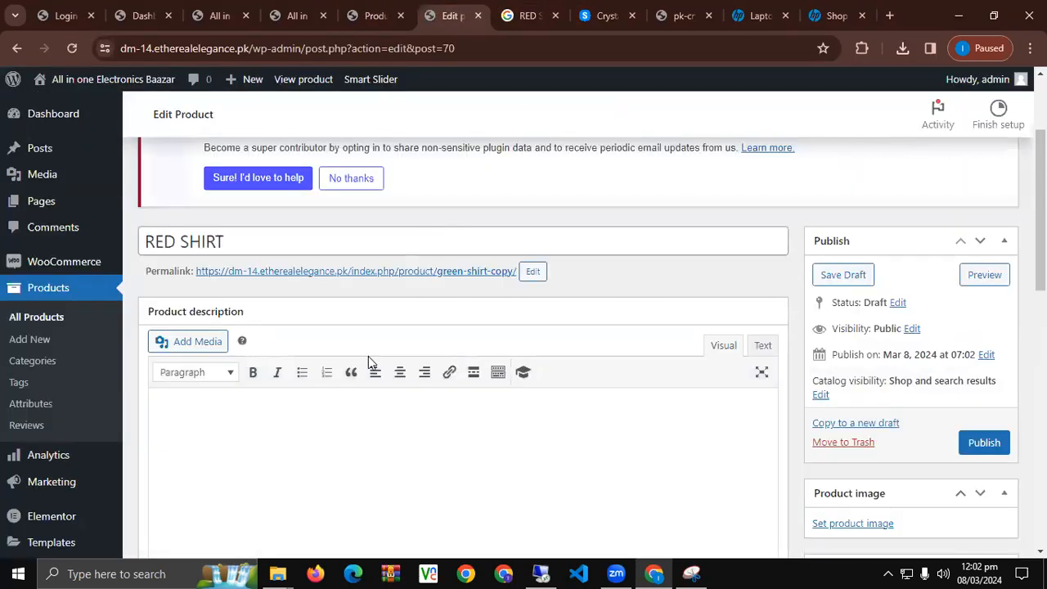
pyautogui.scroll(-5, 368, 362)
pyautogui.scroll(5, 368, 360)
pyautogui.scroll(-4, 368, 360)
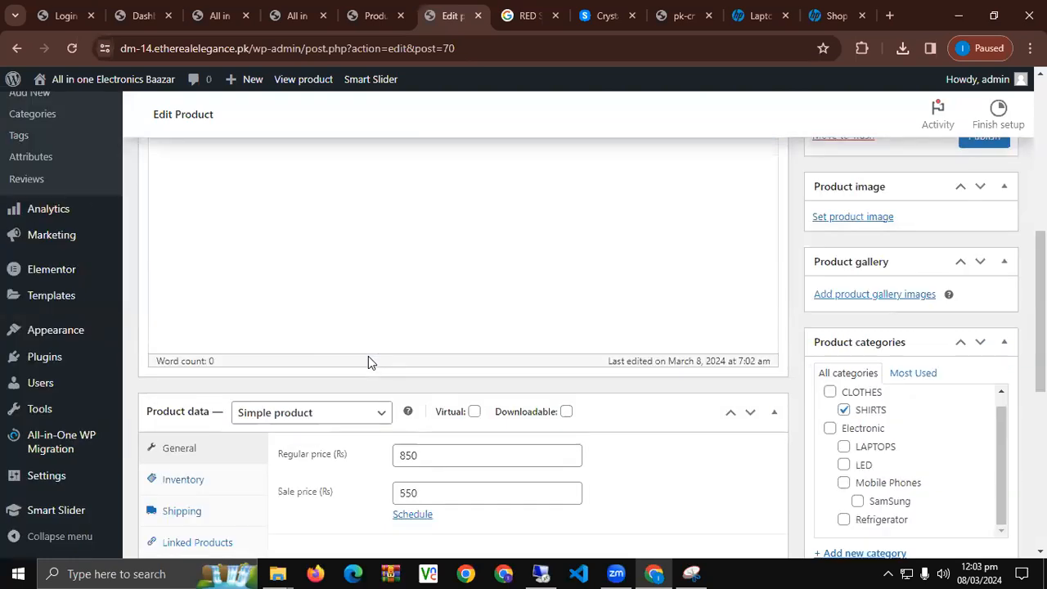
pyautogui.scroll(-2, 368, 362)
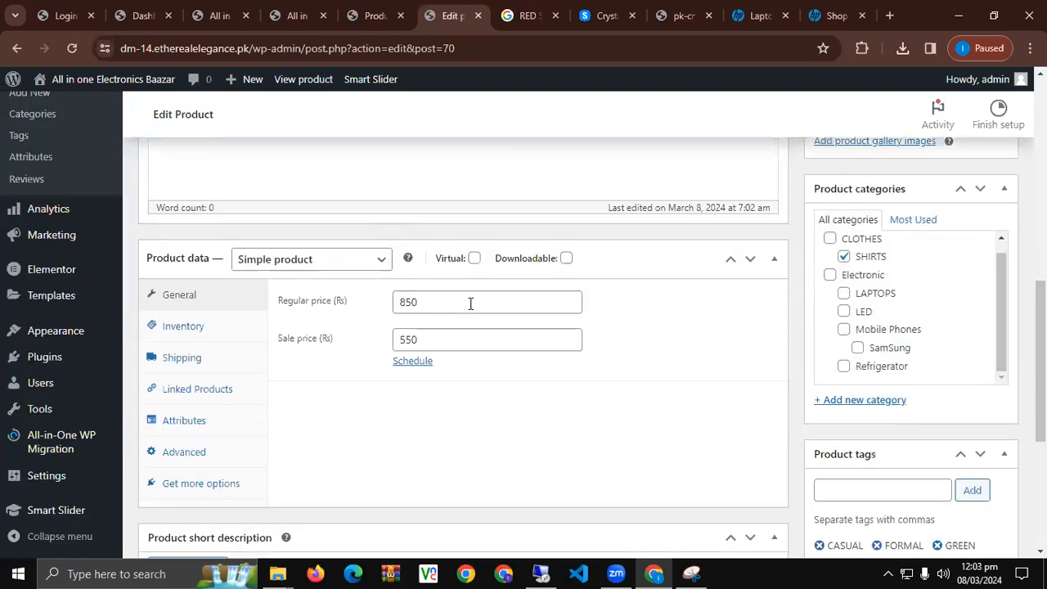
pyautogui.doubleClick(440, 337)
pyautogui.press('End')
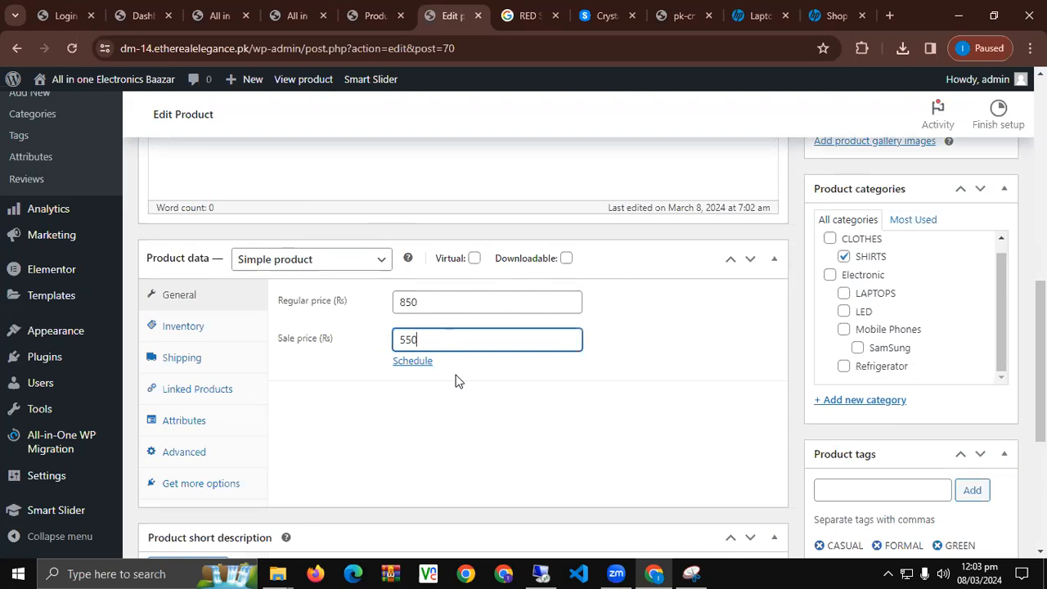
pyautogui.write('450')
pyautogui.press('BackSpace')
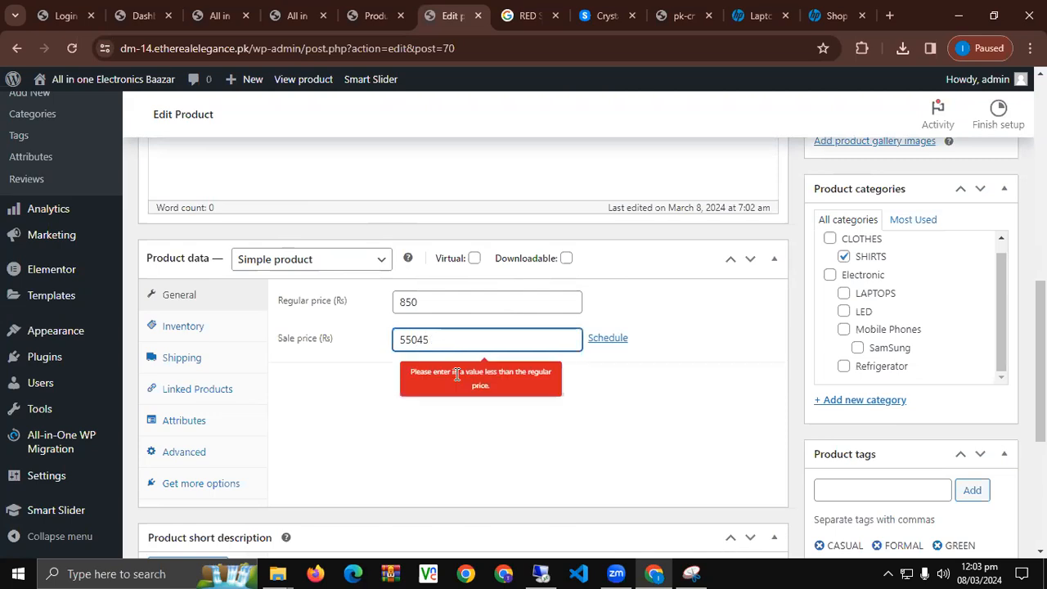
pyautogui.press('BackSpace')
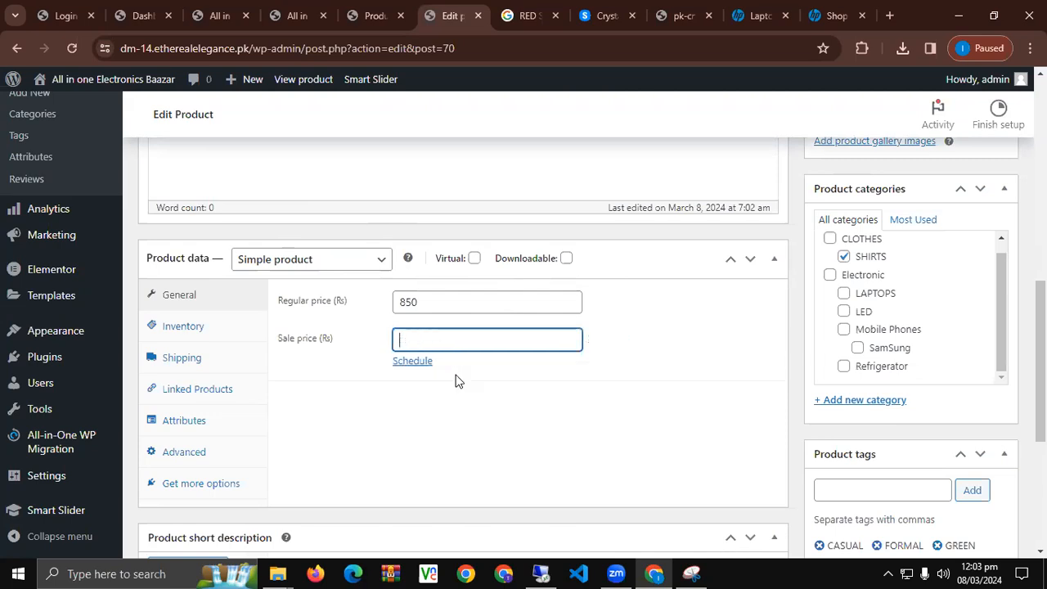
pyautogui.click(421, 362)
pyautogui.click(431, 372)
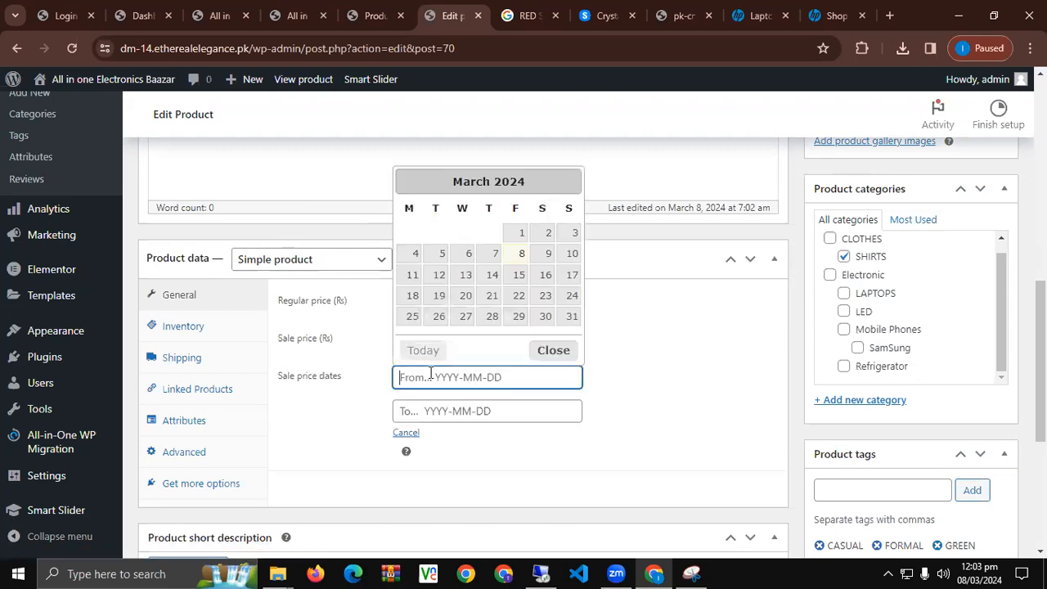
pyautogui.click(522, 256)
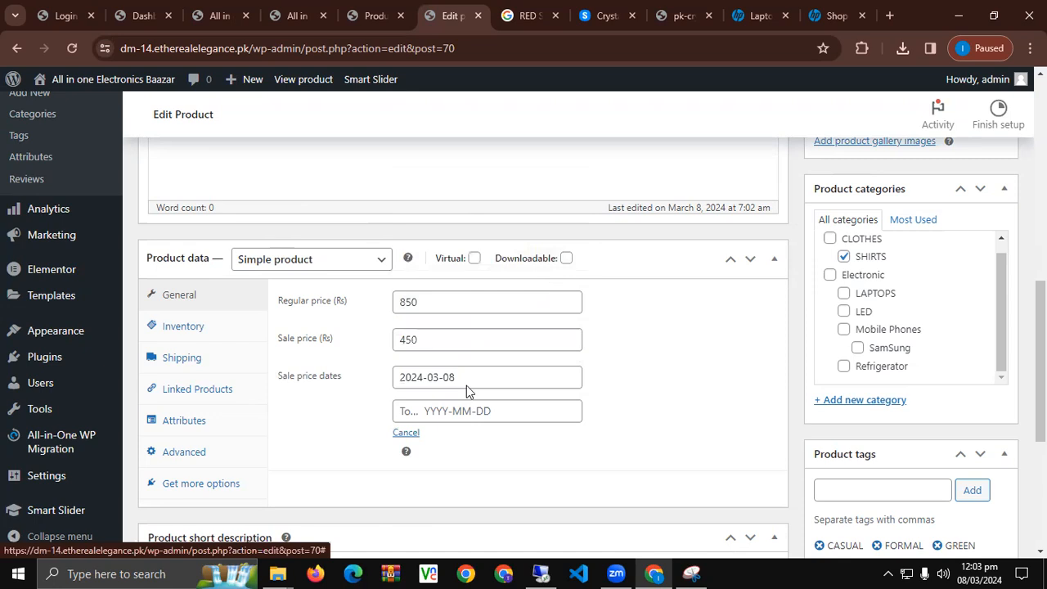
pyautogui.click(469, 410)
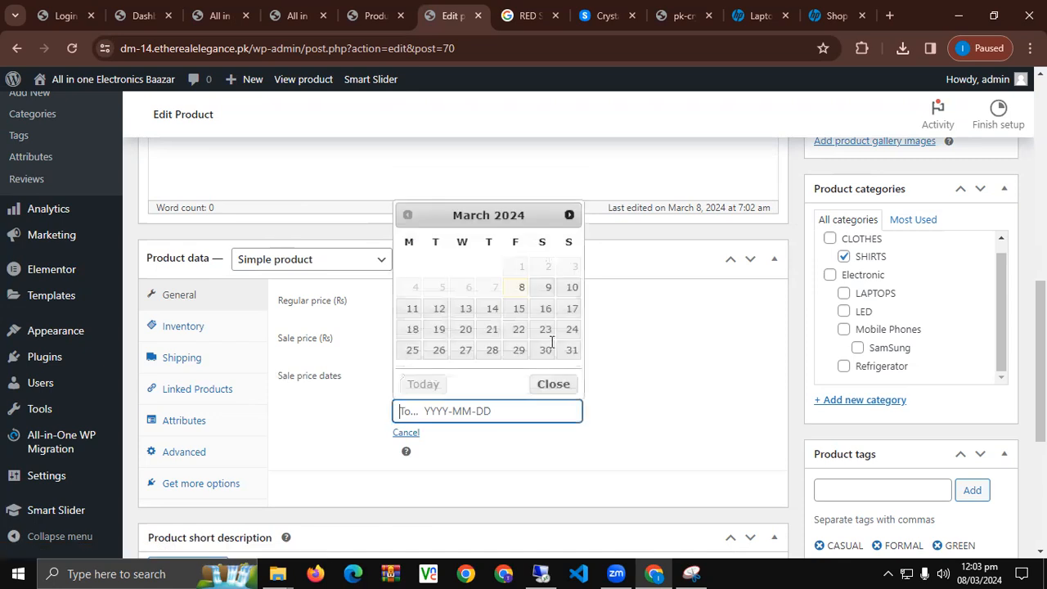
pyautogui.click(571, 288)
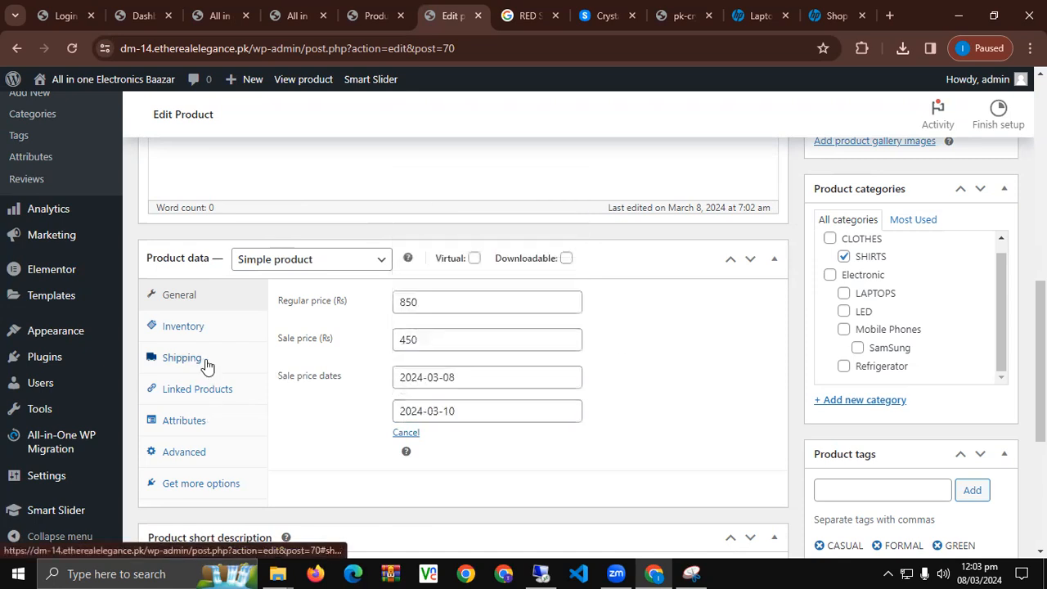
# Change the stock quantity from 10 to 5 on the Inventory tab
pyautogui.click(206, 362)
pyautogui.click(169, 327)
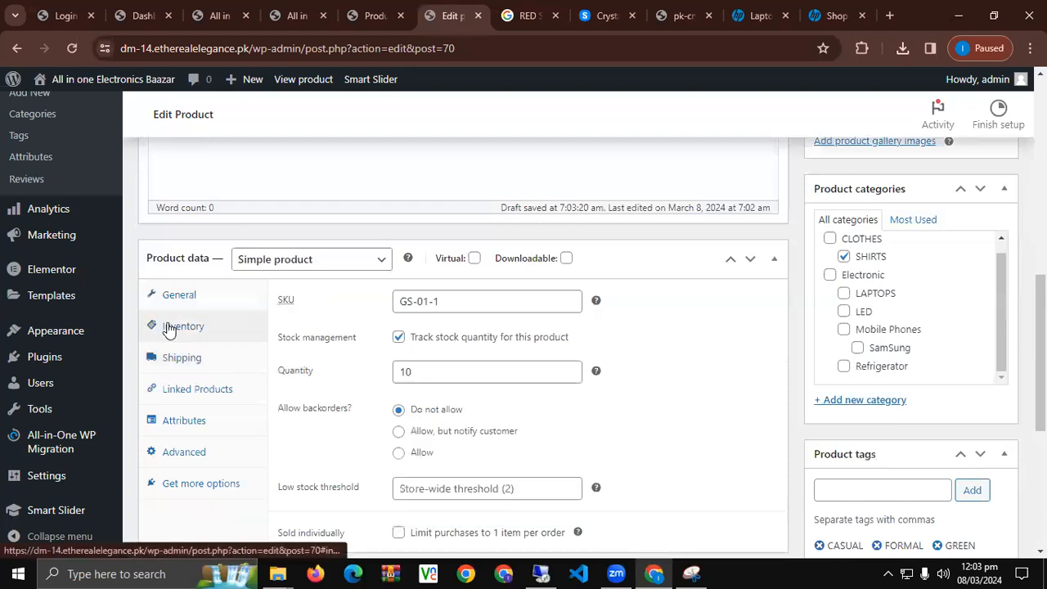
pyautogui.doubleClick(426, 375)
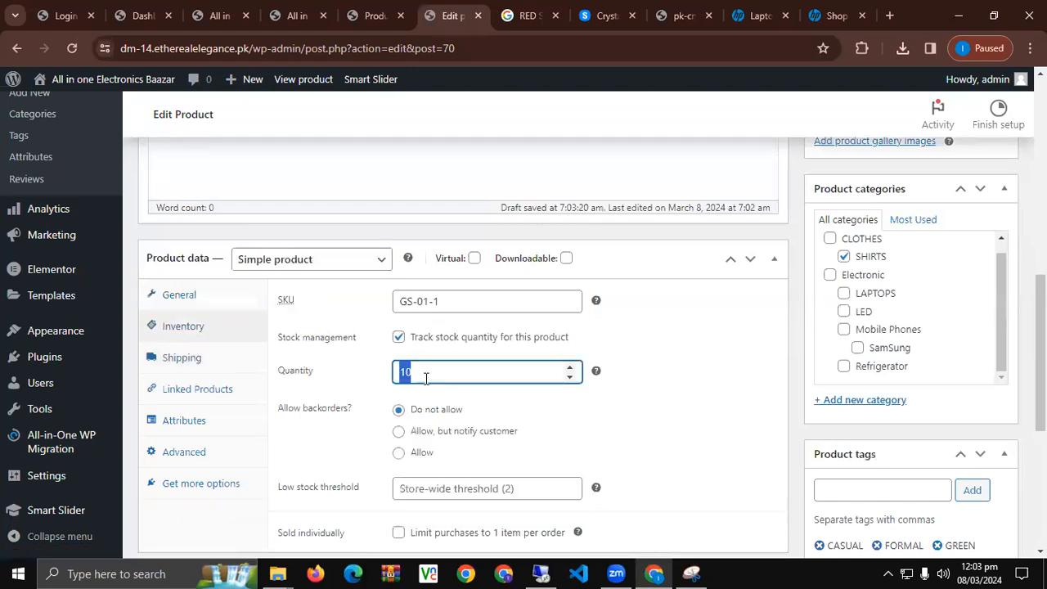
pyautogui.write('5')
pyautogui.click(204, 296)
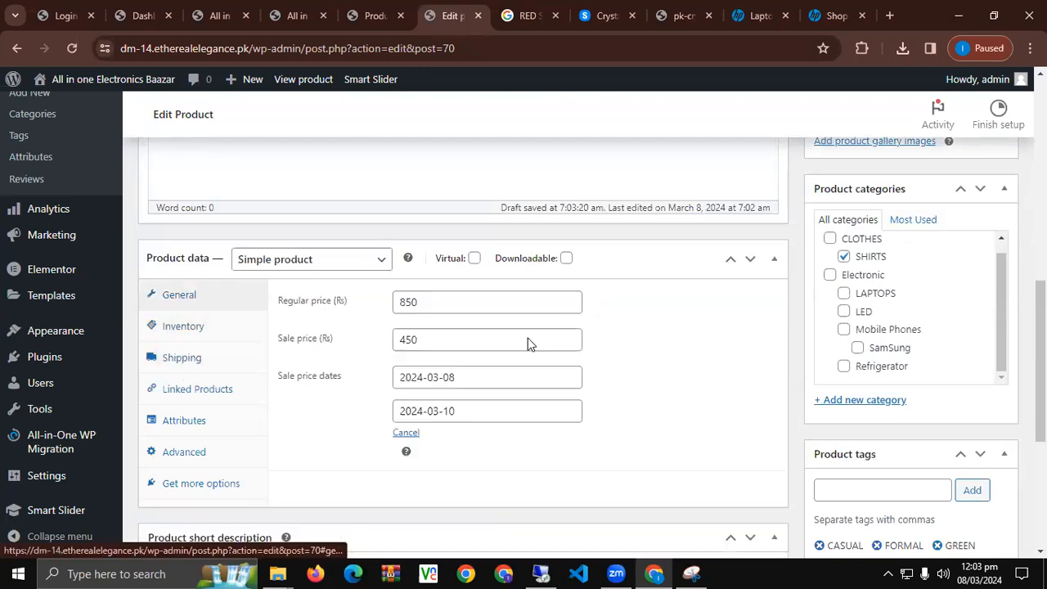
# Replace the product's GREEN tag with a RED tag
pyautogui.scroll(-3, 787, 409)
pyautogui.scroll(4, 806, 402)
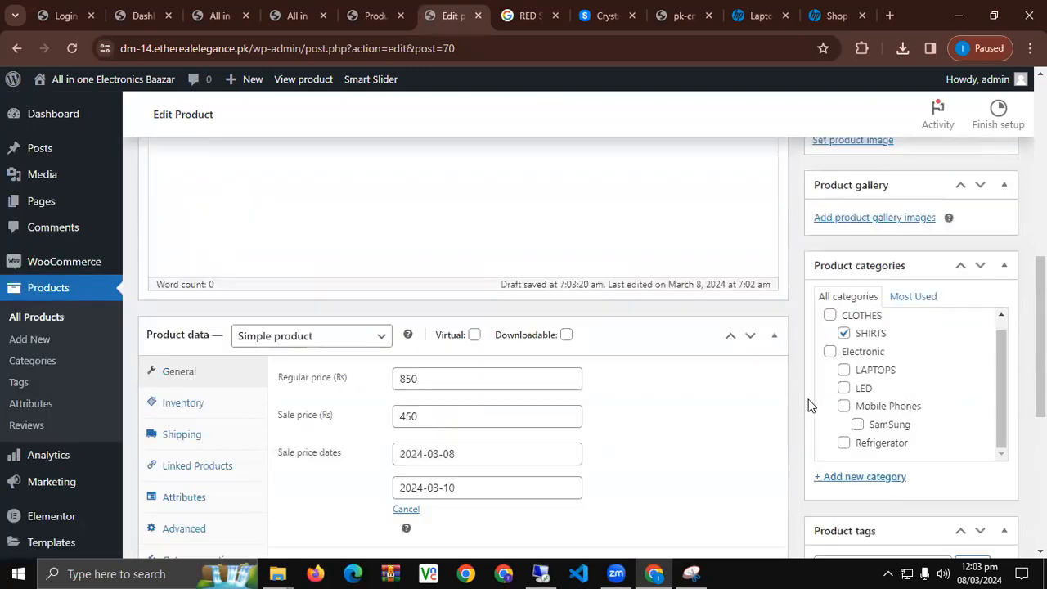
pyautogui.scroll(-3, 850, 409)
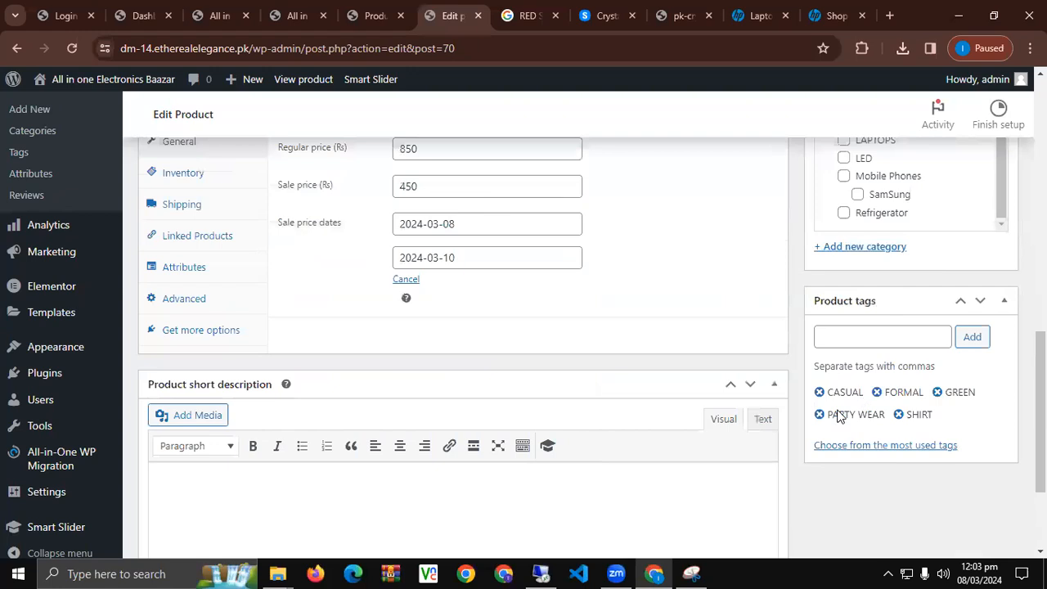
pyautogui.click(936, 393)
pyautogui.hotkey('ctrl', 'z')
pyautogui.click(889, 338)
pyautogui.write('D')
pyautogui.press('Return')
# Upload RED SHIRT.jpg and set it as the product image
pyautogui.scroll(2, 947, 416)
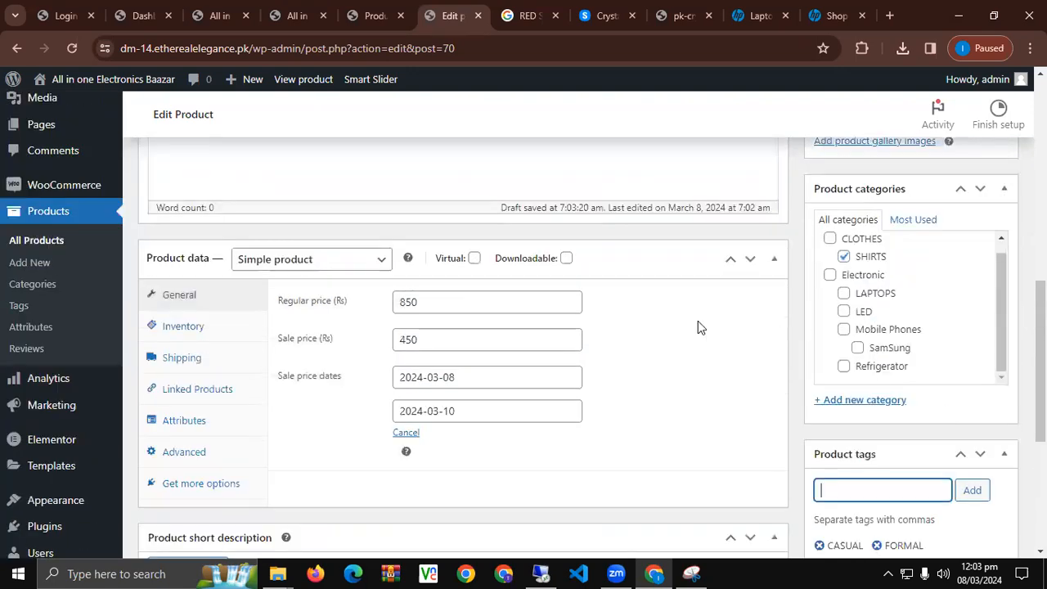
pyautogui.scroll(4, 801, 346)
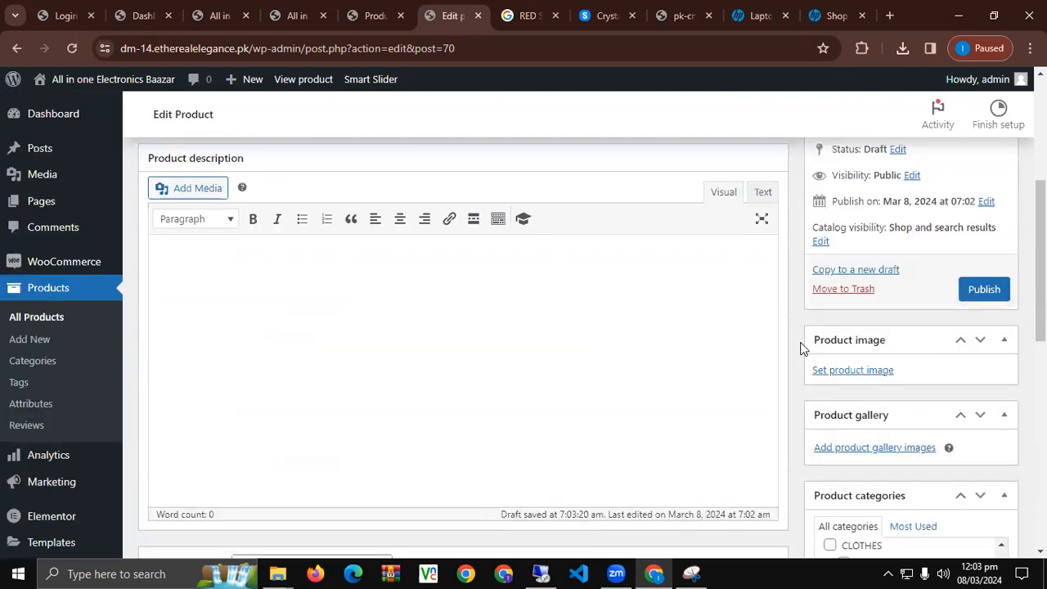
pyautogui.click(843, 369)
pyautogui.click(69, 146)
pyautogui.click(523, 340)
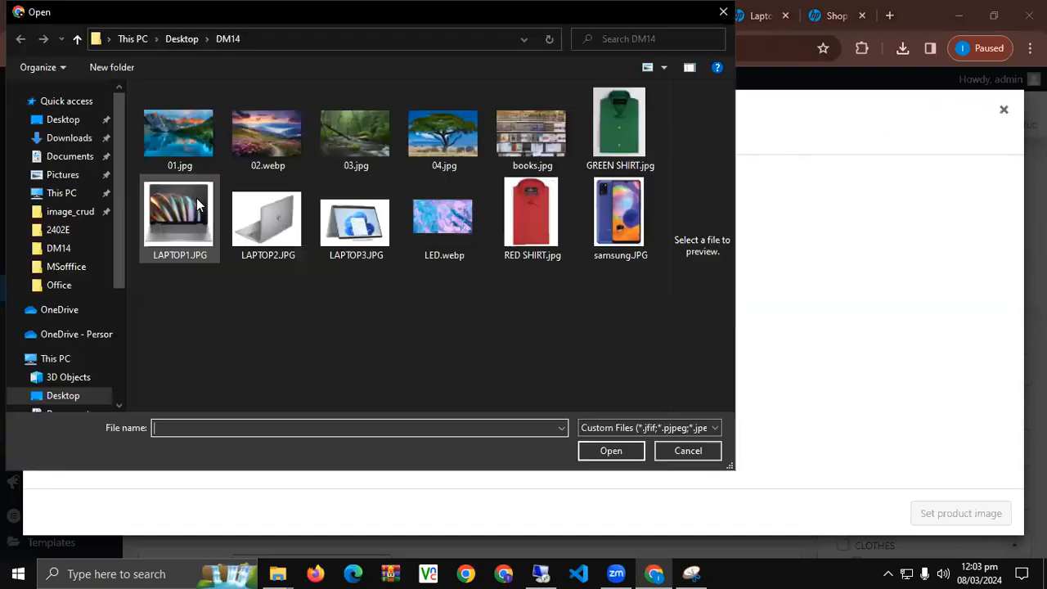
pyautogui.doubleClick(540, 238)
pyautogui.click(920, 514)
# Publish the RED SHIRT product and bring up the store's home page
pyautogui.click(841, 291)
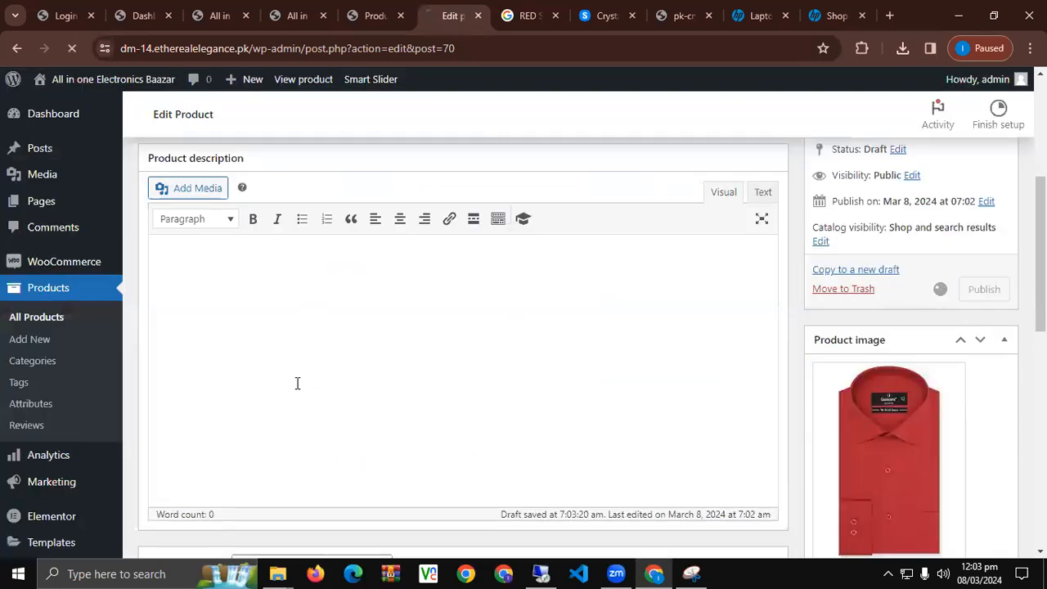
pyautogui.click(143, 15)
pyautogui.click(215, 6)
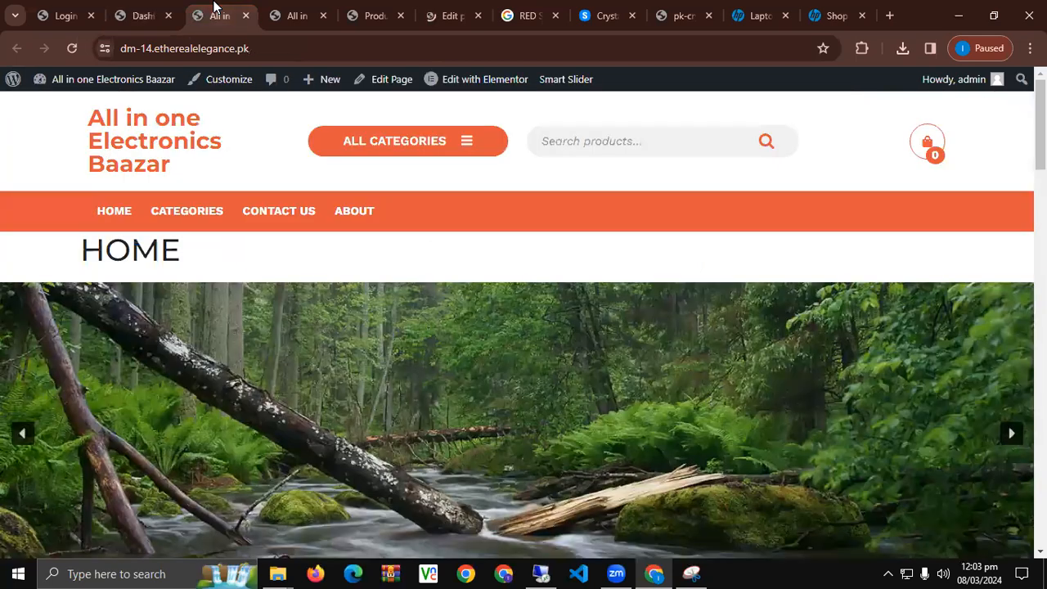
pyautogui.click(72, 48)
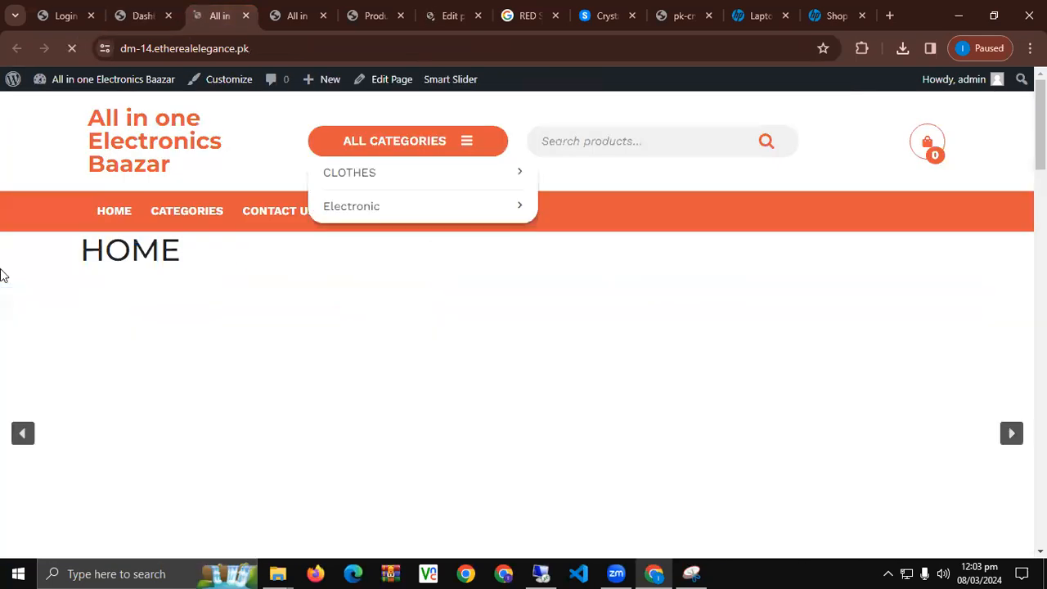
pyautogui.scroll(-15, 8, 319)
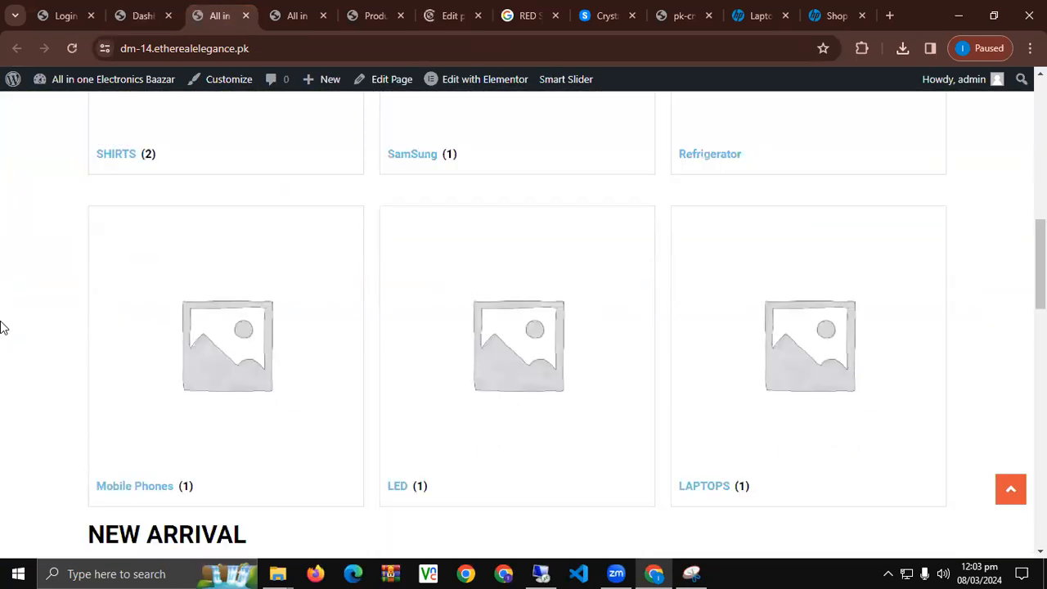
pyautogui.scroll(-3, 3, 327)
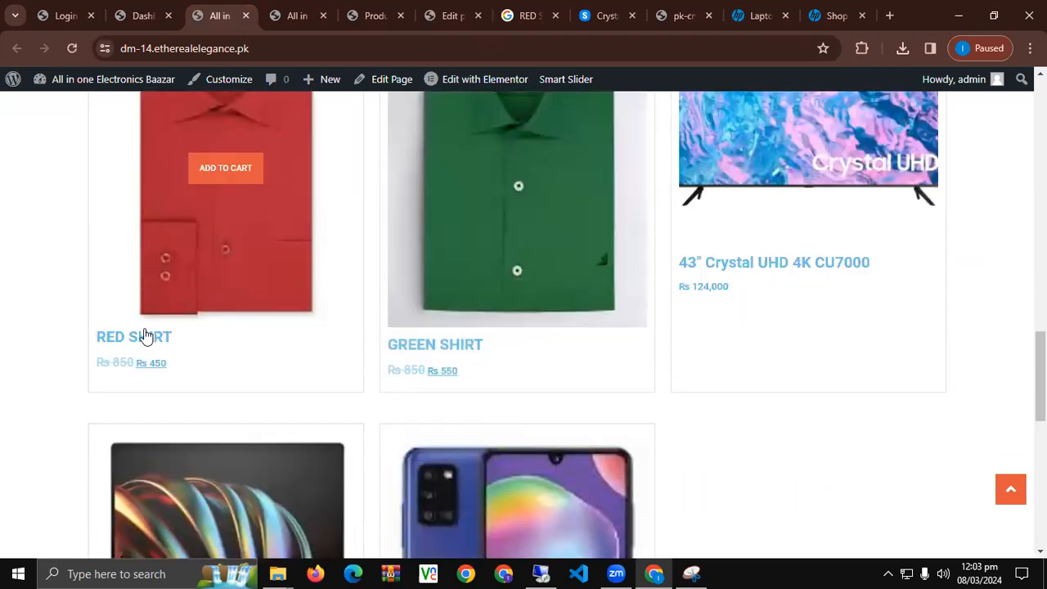
pyautogui.scroll(-4, 145, 336)
pyautogui.scroll(-4, 145, 336)
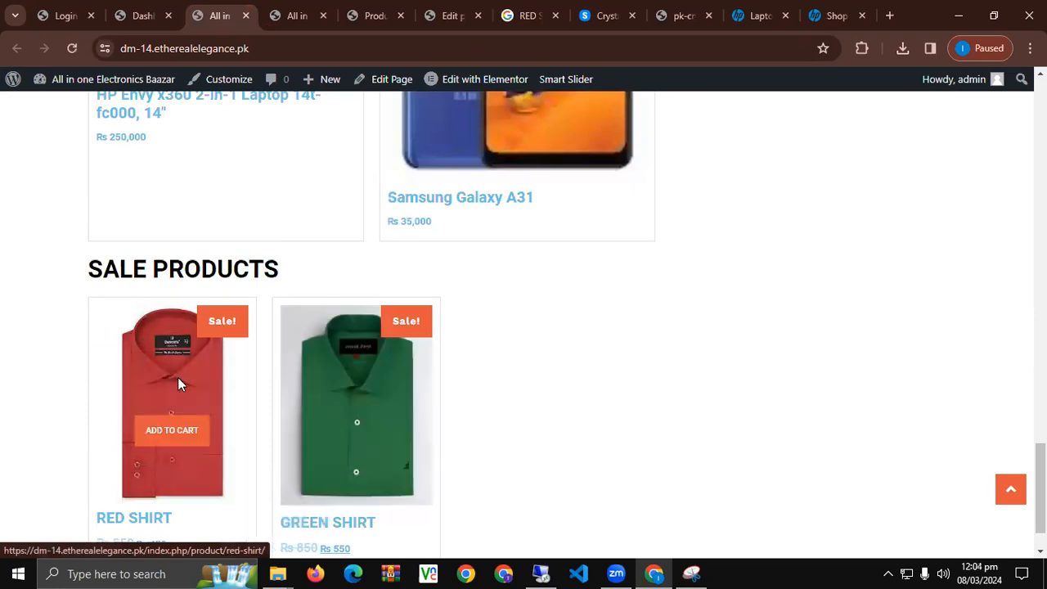
pyautogui.scroll(-4, 177, 378)
pyautogui.scroll(4, 177, 377)
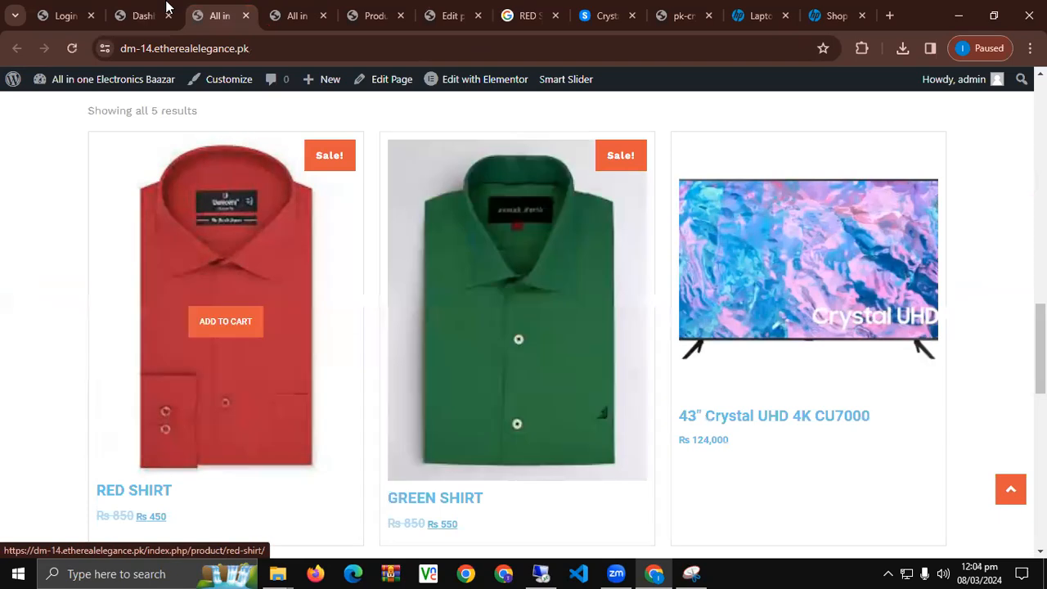
pyautogui.click(290, 8)
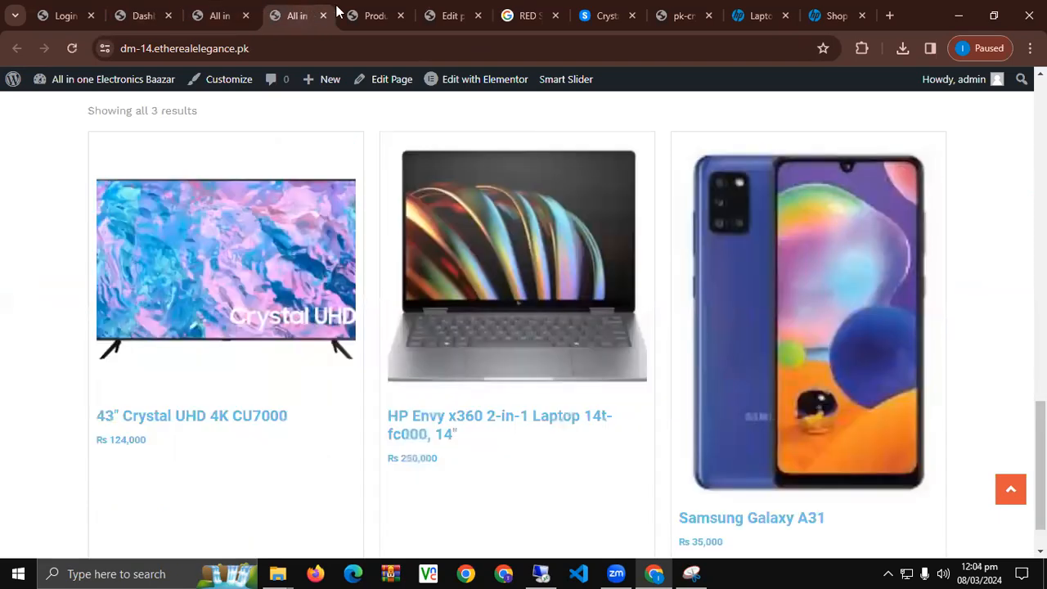
pyautogui.click(365, 10)
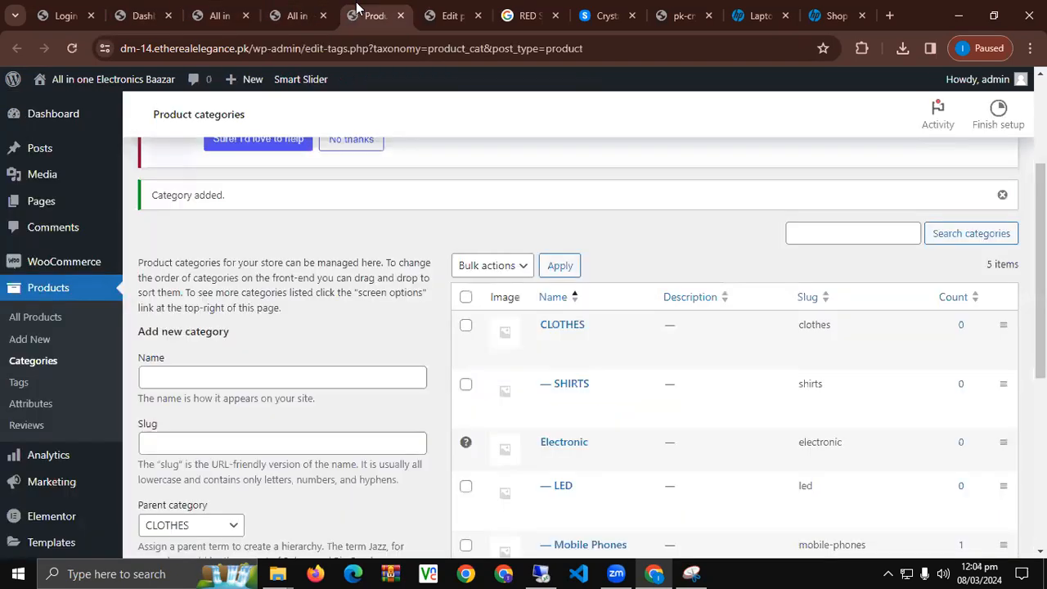
pyautogui.click(296, 12)
pyautogui.moveTo(128, 350)
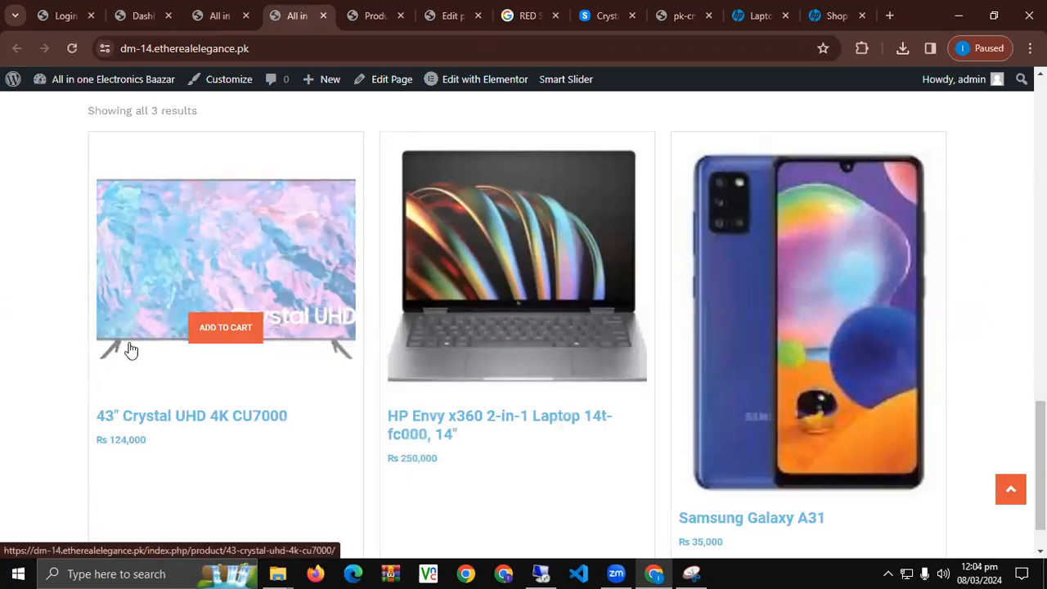
pyautogui.scroll(15, 130, 350)
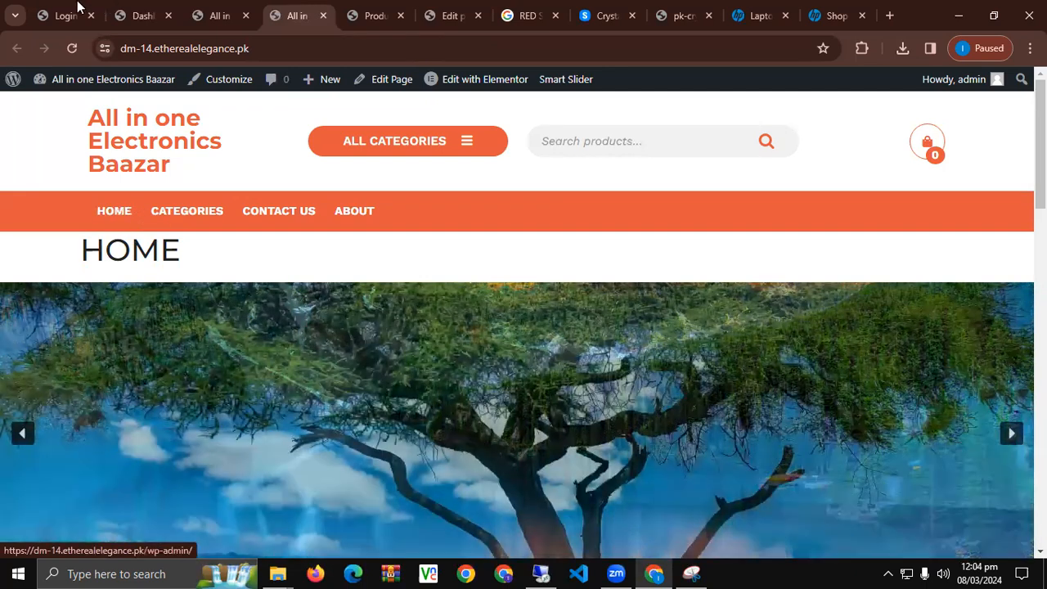
pyautogui.click(129, 9)
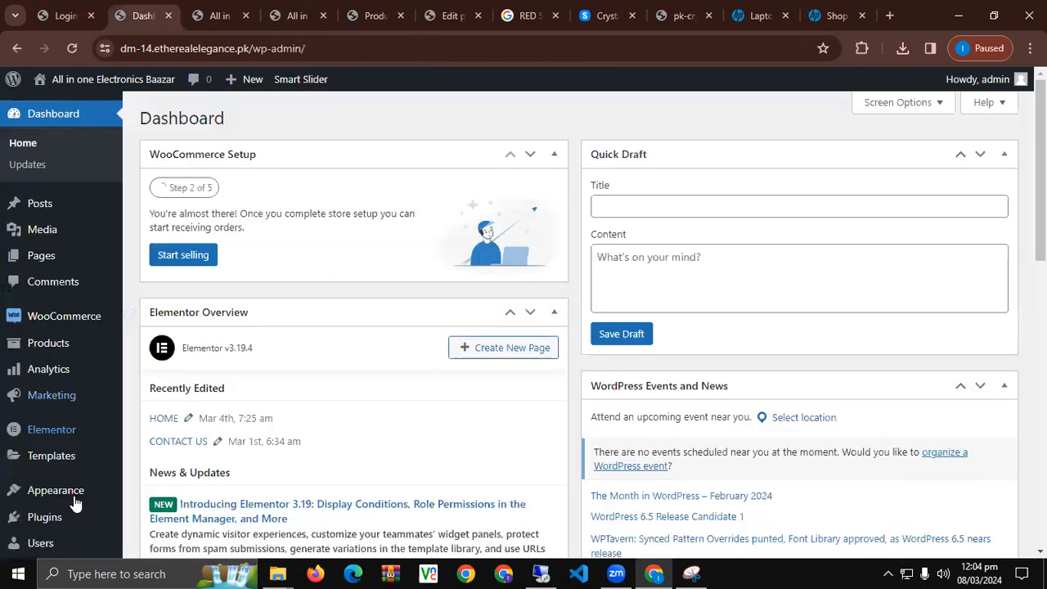
# Open Appearance > Menus in a new tab and switch to my menu's editor
pyautogui.moveTo(114, 489)
pyautogui.middleClick(178, 408)
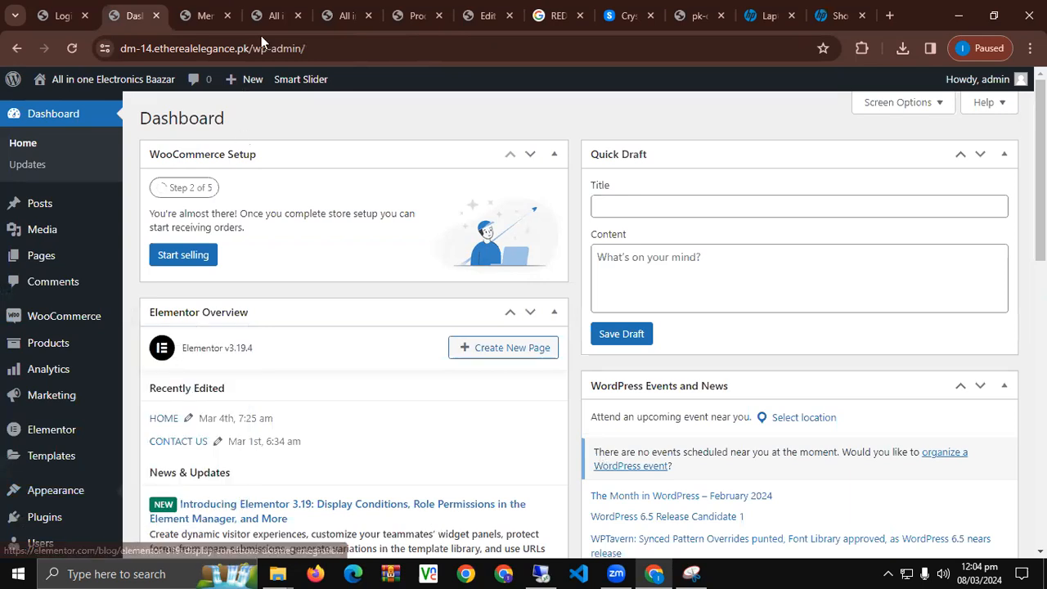
pyautogui.scroll(-5, 340, 345)
pyautogui.scroll(-4, 342, 347)
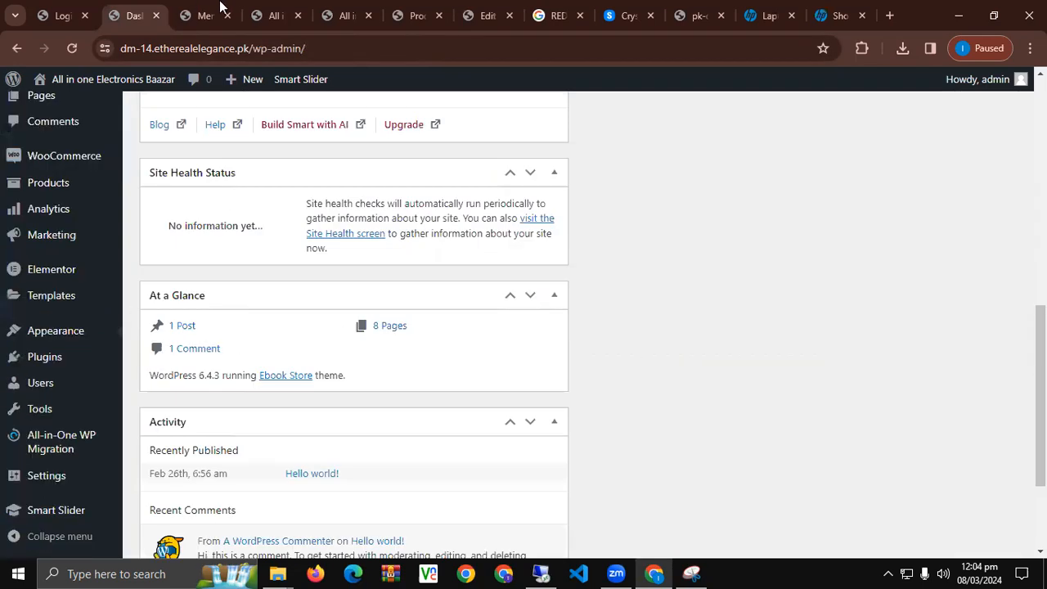
pyautogui.hotkey('ctrl', 'Tab')
pyautogui.scroll(-4, 323, 458)
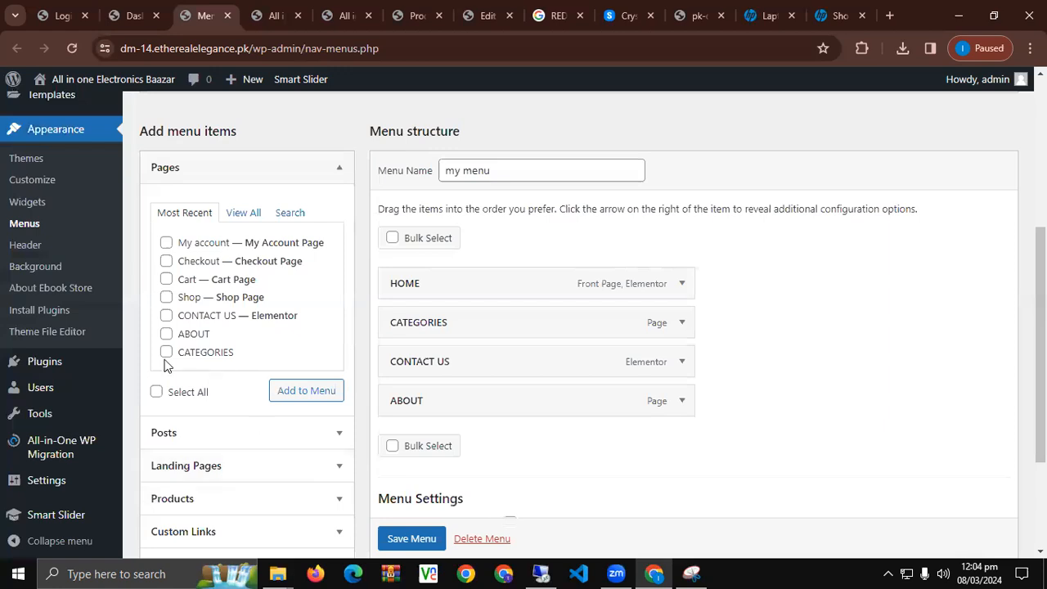
# Add the Shop page to my menu and place it right after HOME
pyautogui.click(166, 298)
pyautogui.click(286, 394)
pyautogui.moveTo(449, 449); pyautogui.dragTo(449, 337)
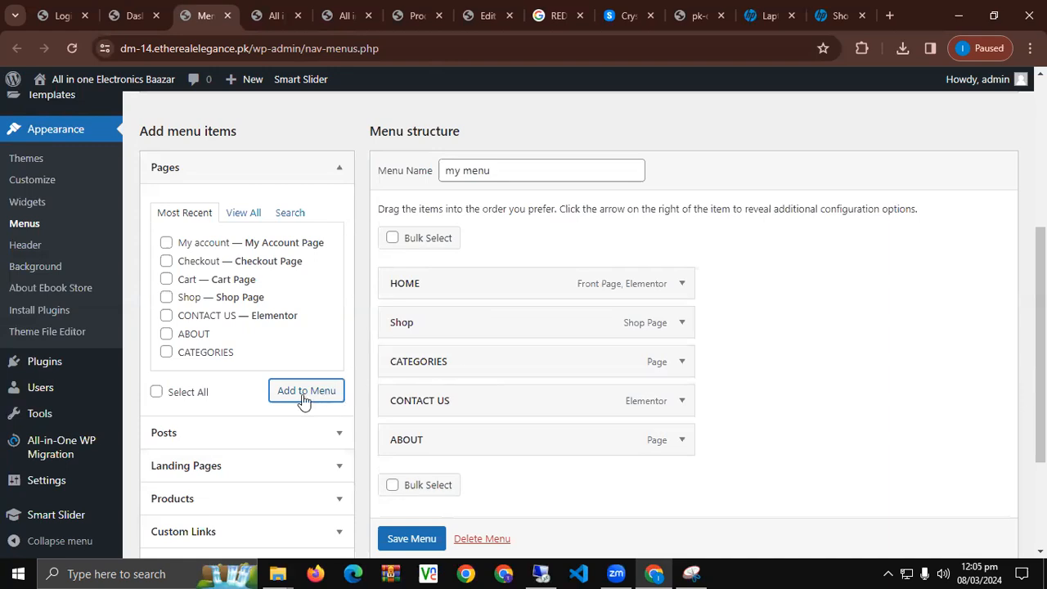
# Select all product categories (CLOTHES, SHIRTS, LAPTOPS, LED, Mobile Phones, etc.) and add them to the menu
pyautogui.scroll(-2, 209, 417)
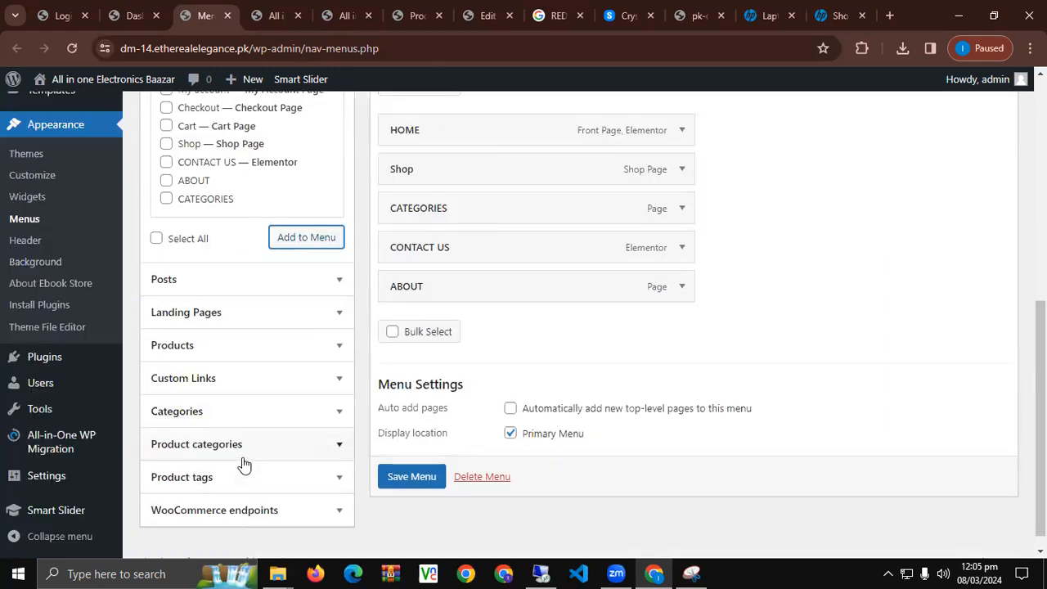
pyautogui.click(246, 448)
pyautogui.scroll(-3, 248, 446)
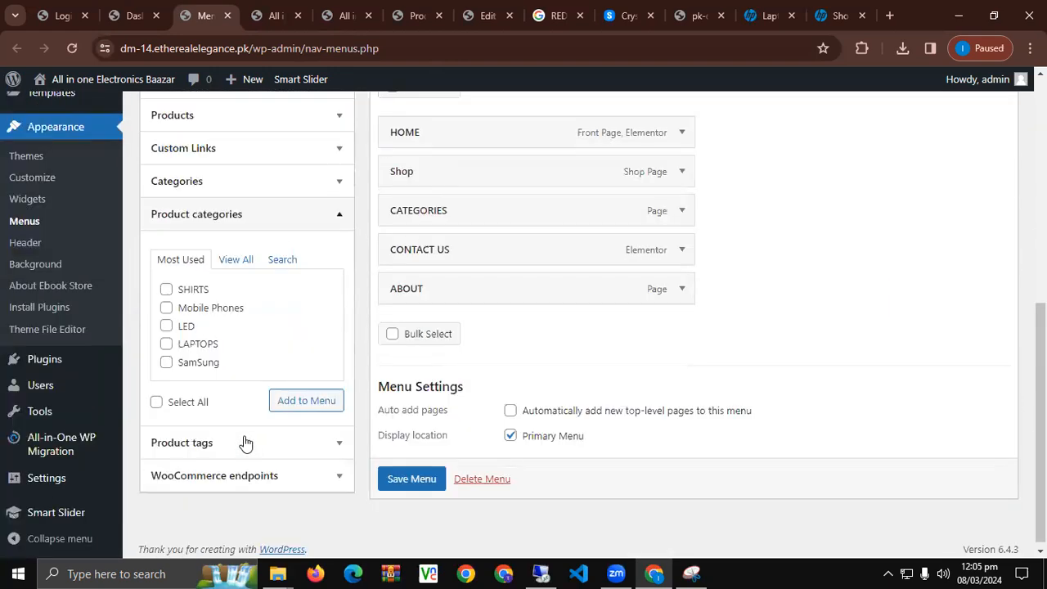
pyautogui.click(166, 289)
pyautogui.click(166, 308)
pyautogui.click(166, 325)
pyautogui.click(166, 344)
pyautogui.click(235, 260)
pyautogui.click(166, 290)
pyautogui.click(182, 446)
pyautogui.click(307, 447)
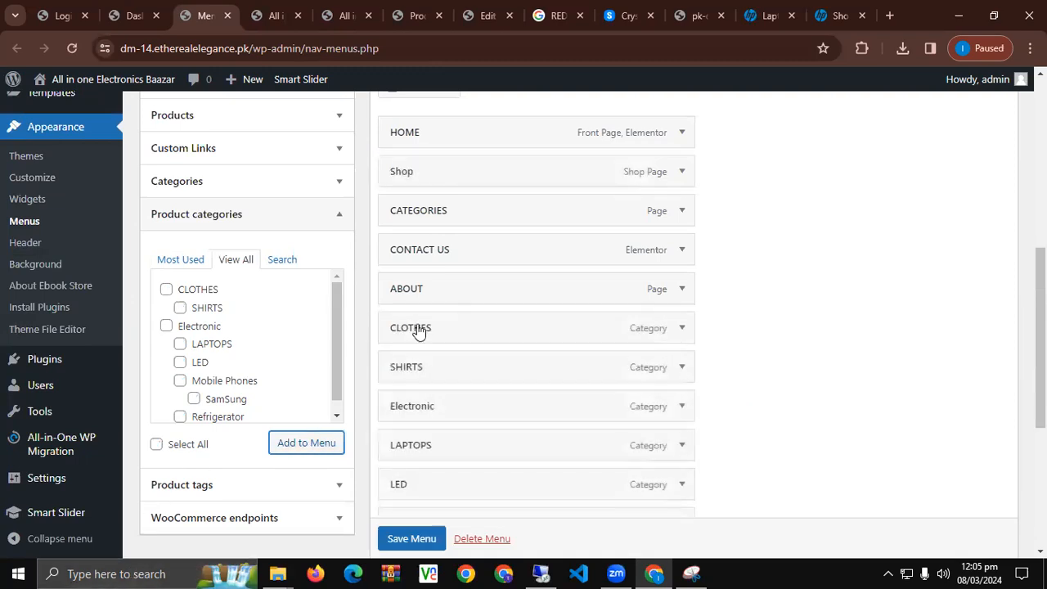
# Nest CLOTHES under CATEGORIES and SHIRTS under CLOTHES in the menu structure
pyautogui.moveTo(434, 330); pyautogui.dragTo(468, 250)
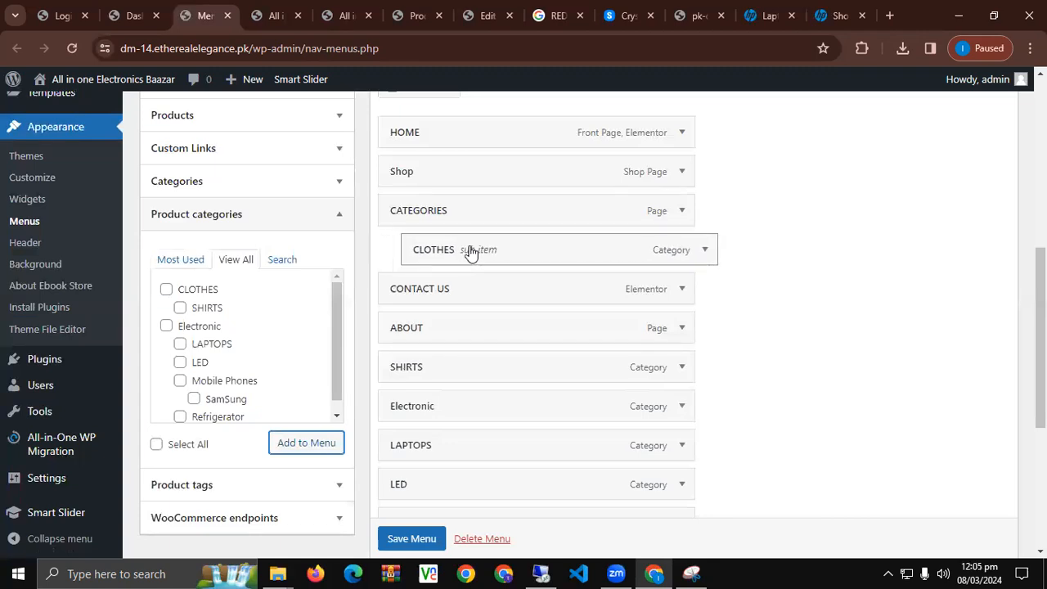
pyautogui.moveTo(455, 357); pyautogui.dragTo(509, 292)
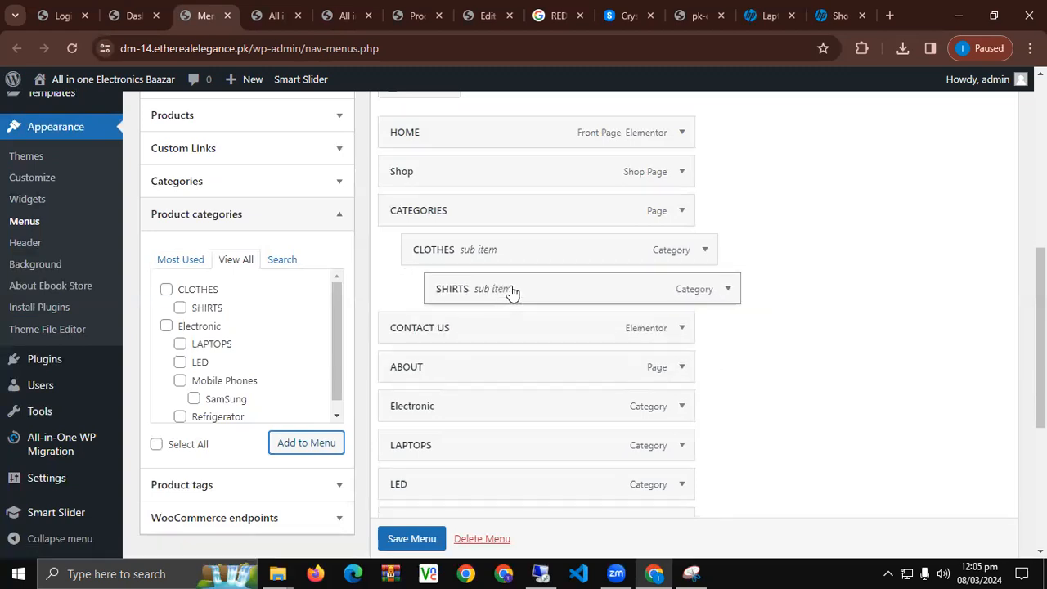
pyautogui.scroll(-1, 480, 331)
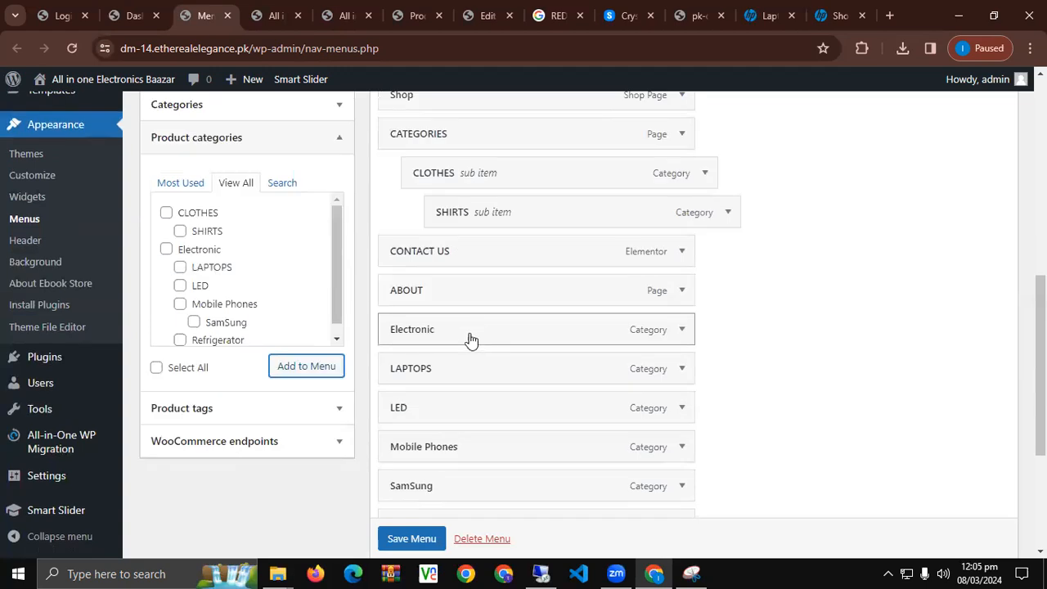
pyautogui.scroll(1, 455, 331)
pyautogui.moveTo(453, 416); pyautogui.dragTo(479, 327)
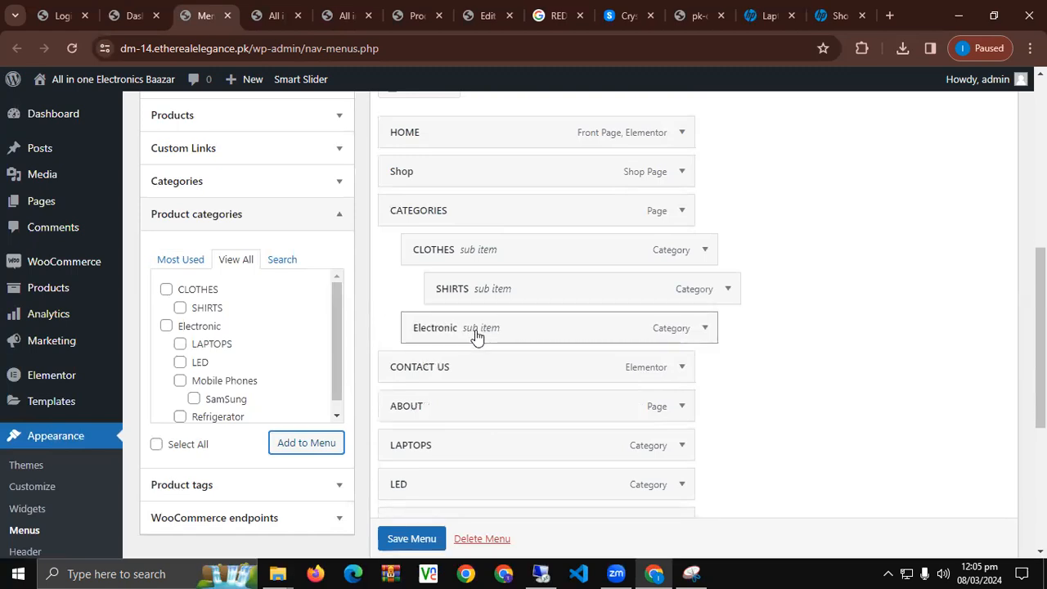
pyautogui.scroll(-1, 474, 335)
# Nest LAPTOPS, LED, SamSung, Mobile Phones and Refrigerator within the Electronic group
pyautogui.moveTo(456, 365); pyautogui.dragTo(475, 332)
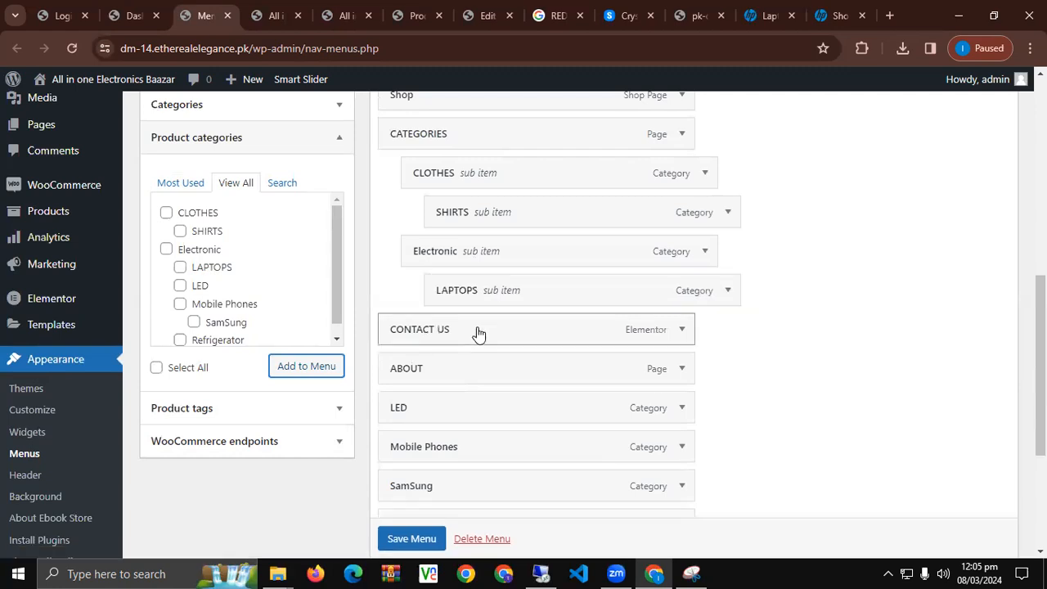
pyautogui.moveTo(471, 411); pyautogui.dragTo(515, 329)
pyautogui.scroll(-1, 470, 337)
pyautogui.moveTo(467, 370); pyautogui.dragTo(474, 346)
pyautogui.click(444, 414)
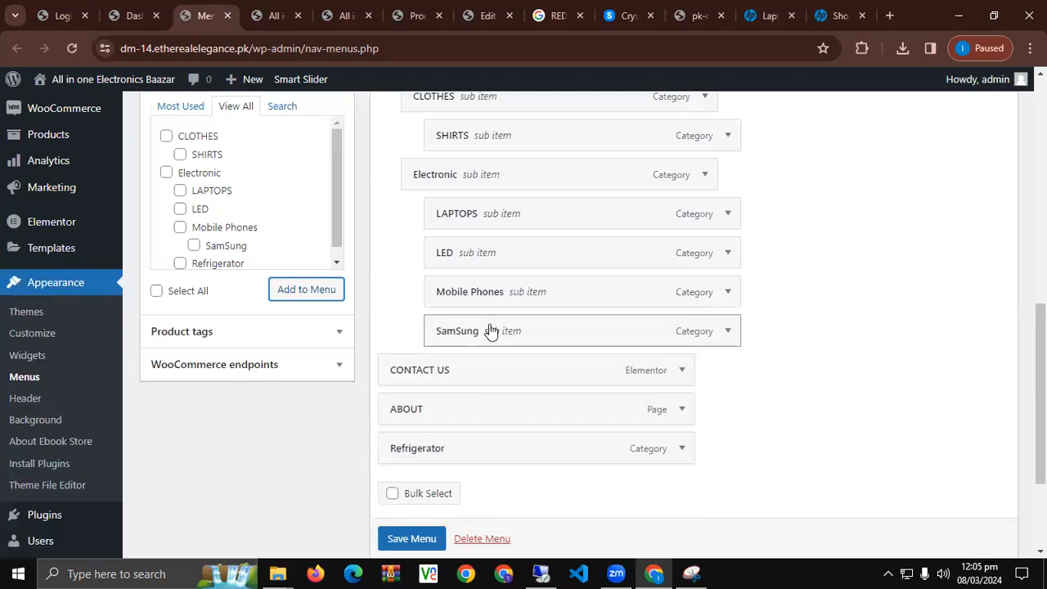
pyautogui.moveTo(489, 331); pyautogui.dragTo(518, 291)
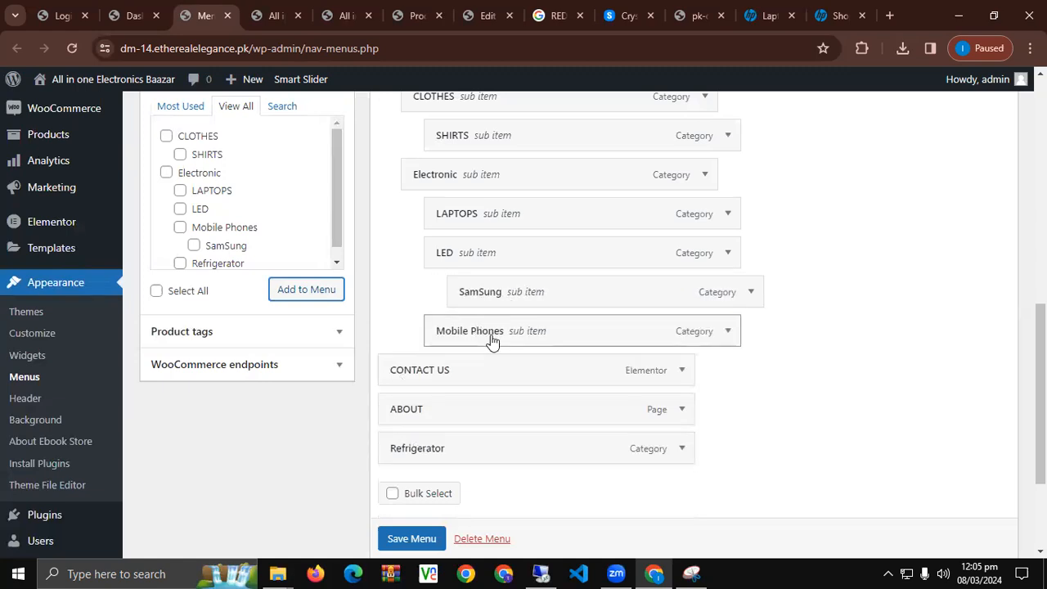
pyautogui.moveTo(477, 439); pyautogui.dragTo(518, 372)
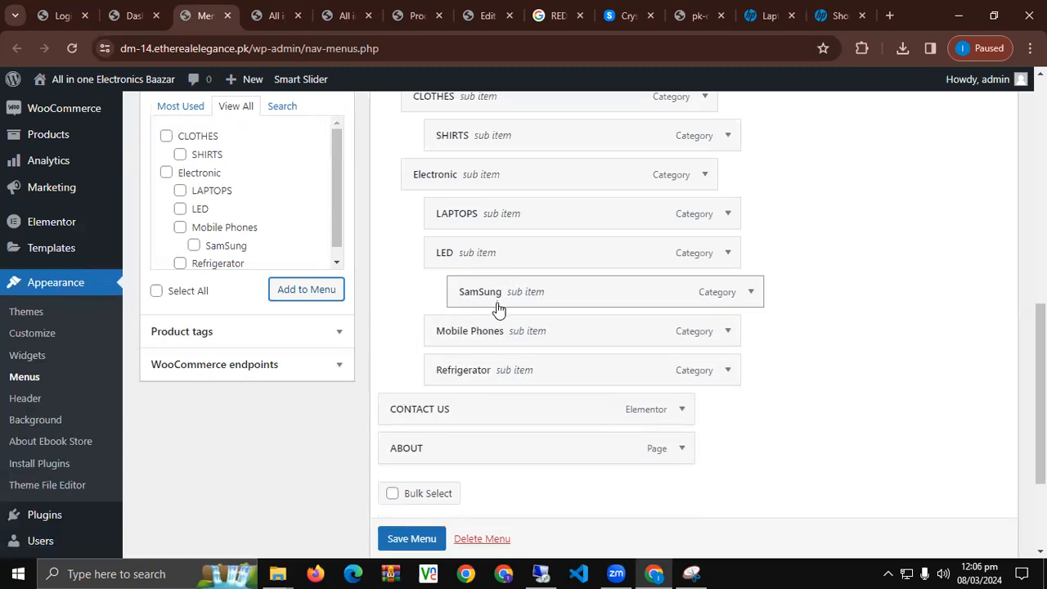
# Save my menu and bring up the storefront page
pyautogui.scroll(1, 425, 355)
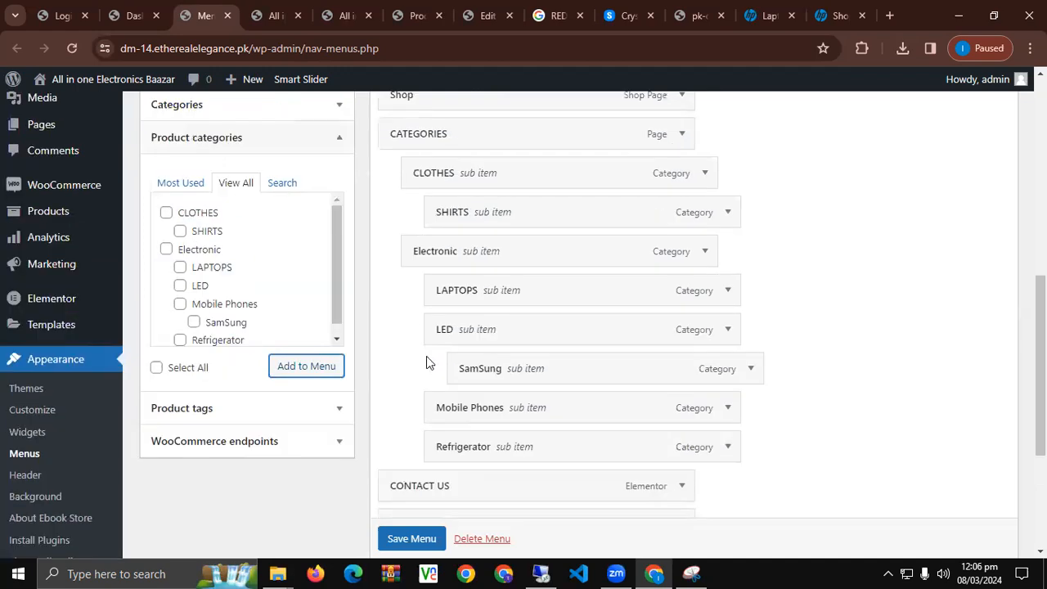
pyautogui.scroll(5, 429, 358)
pyautogui.scroll(-8, 427, 354)
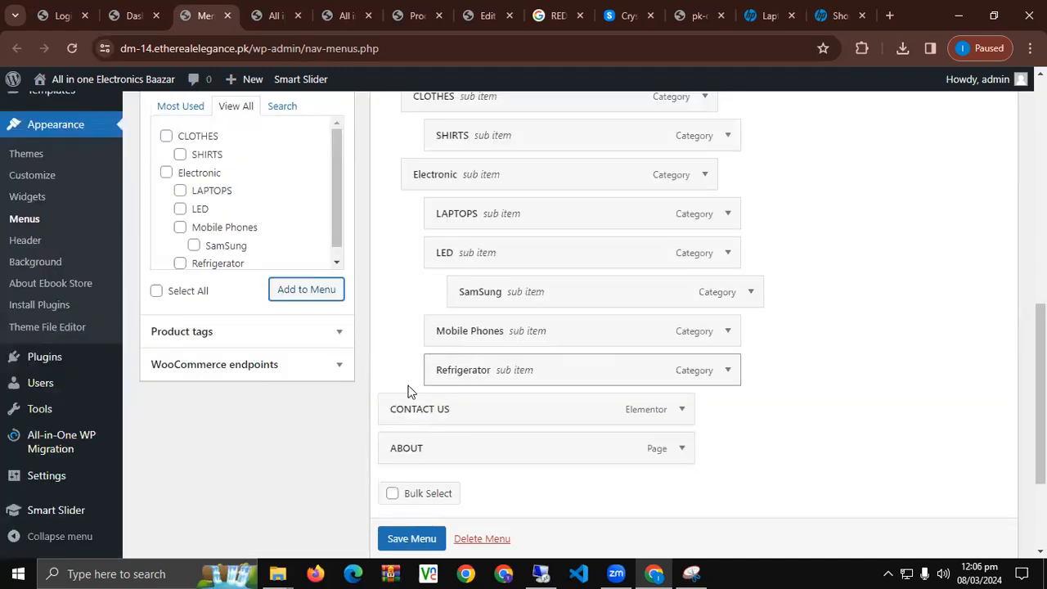
pyautogui.scroll(-1, 404, 540)
pyautogui.click(411, 538)
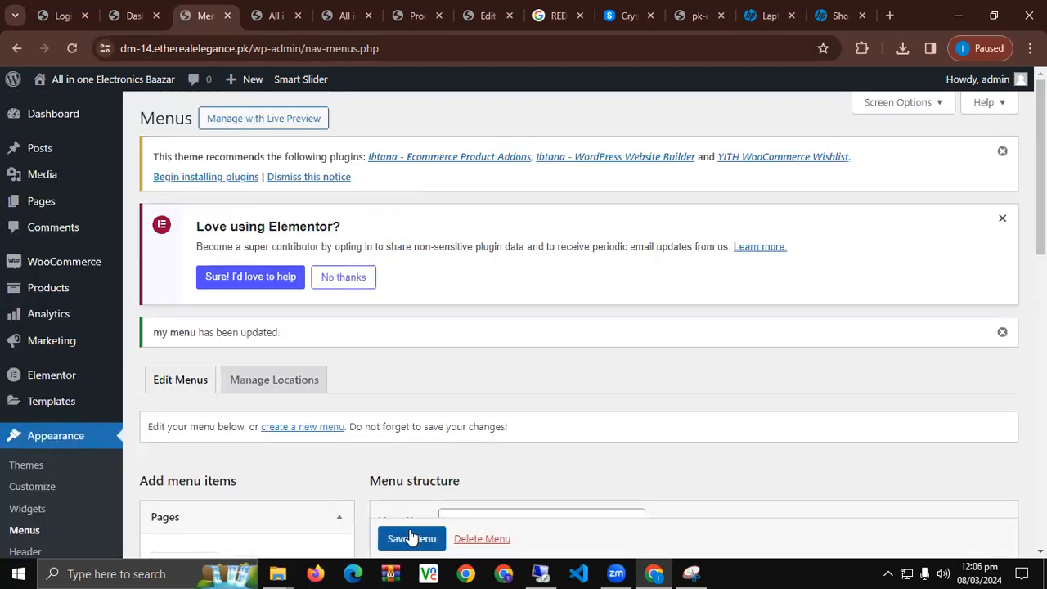
pyautogui.click(250, 7)
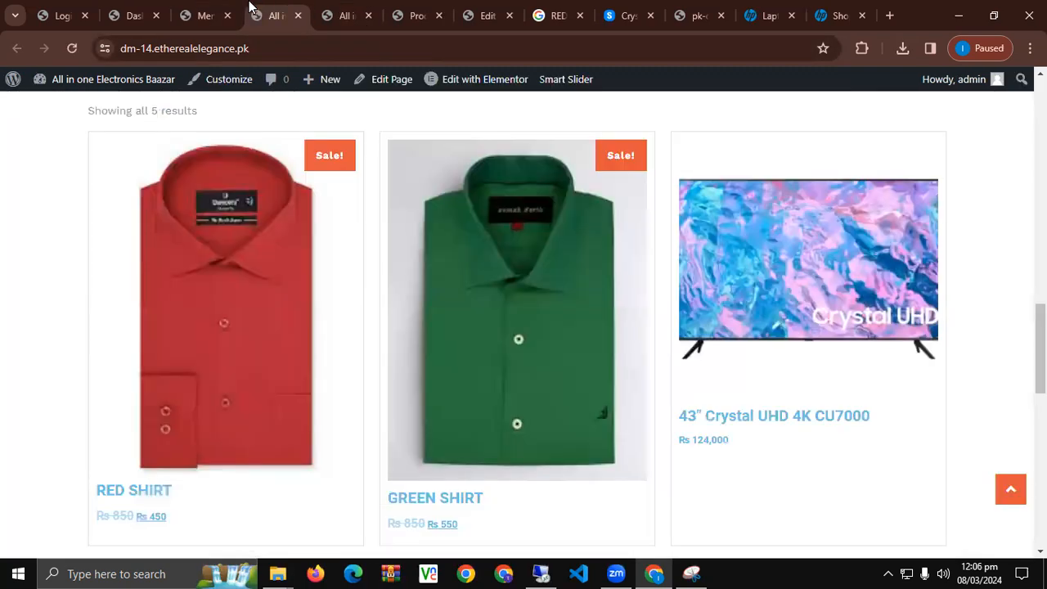
# Reload the storefront and check the CATEGORIES dropdown shows CLOTHES→SHIRTS and ELECTRONIC subcategories
pyautogui.press('F5')
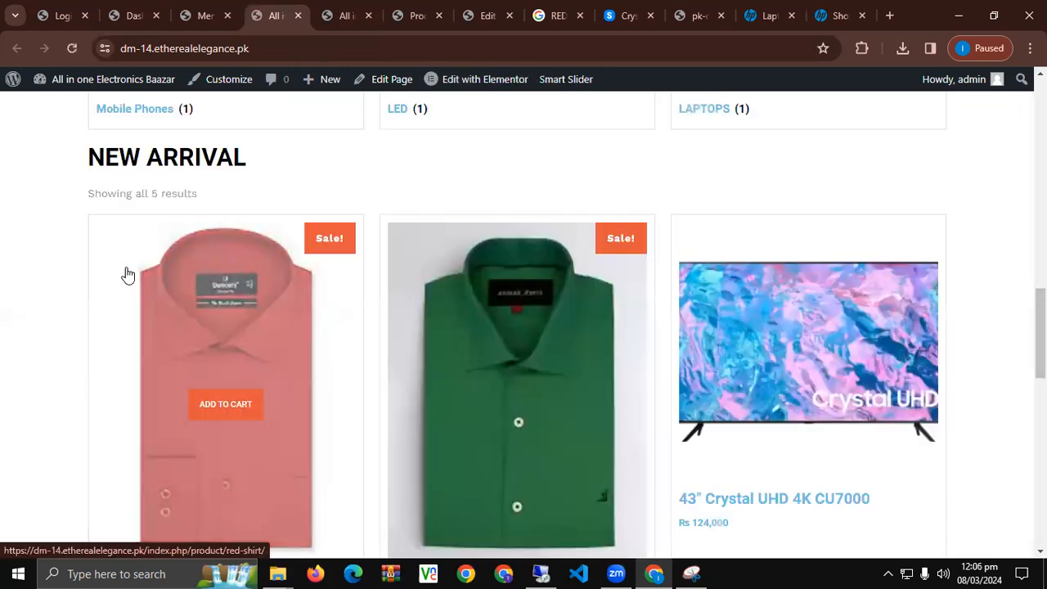
pyautogui.scroll(11, 128, 273)
pyautogui.scroll(3, 128, 268)
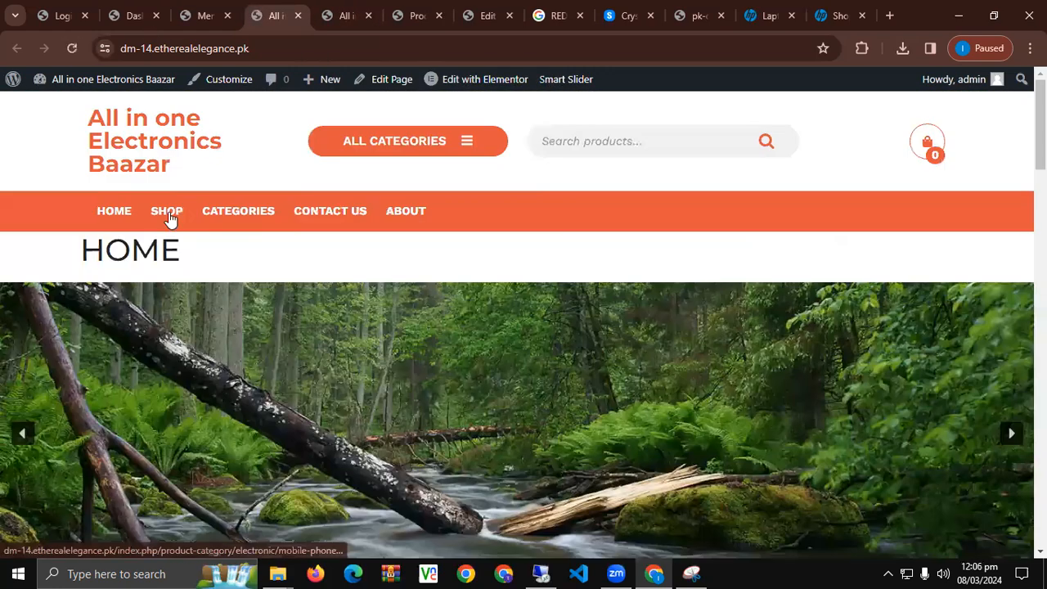
pyautogui.moveTo(269, 218)
pyautogui.moveTo(258, 255)
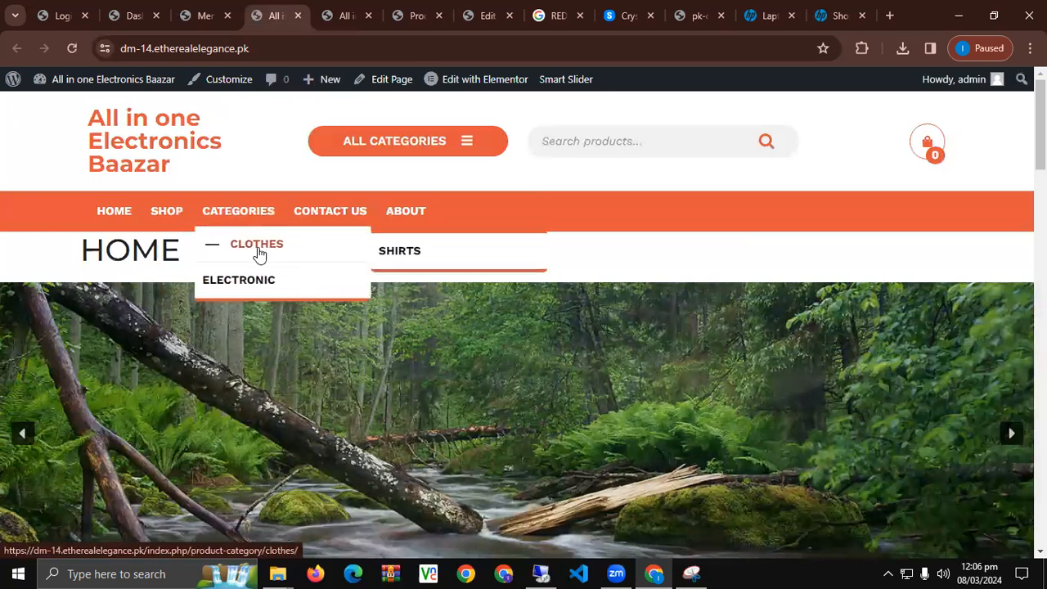
pyautogui.moveTo(257, 283)
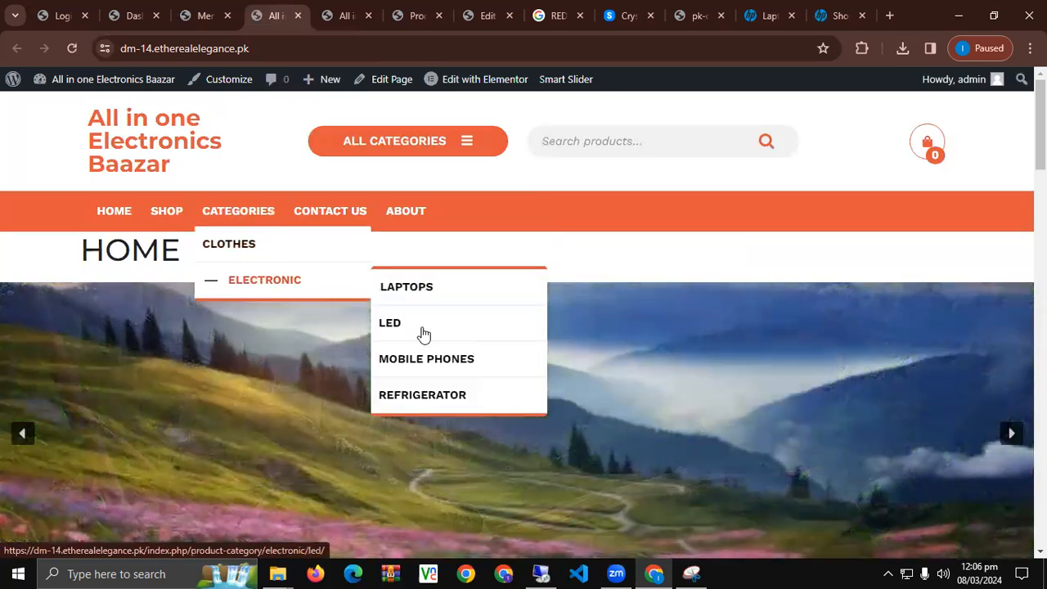
pyautogui.moveTo(423, 334)
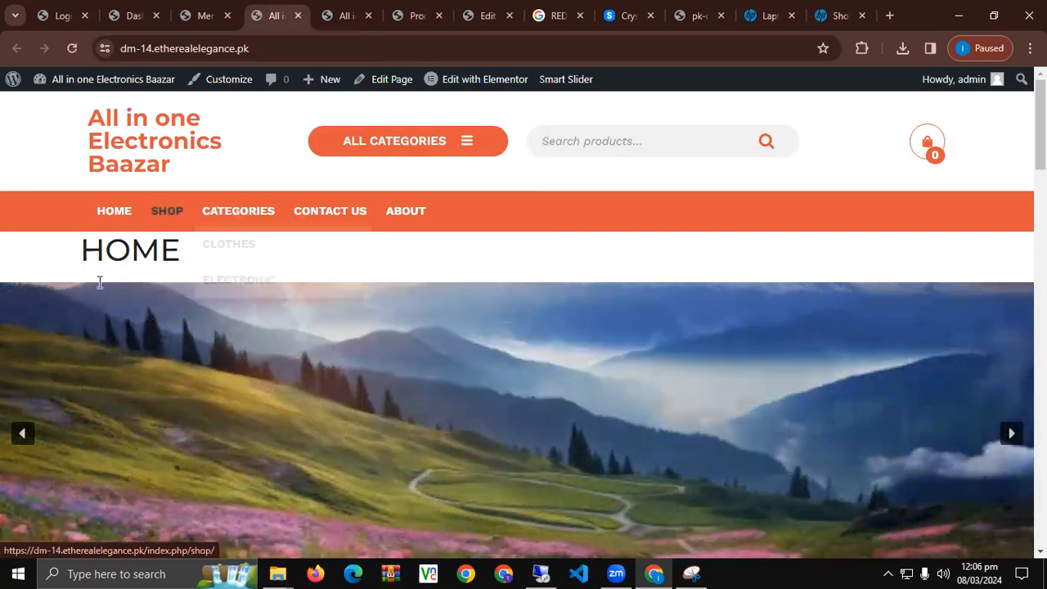
# Browse the Shop and Categories pages from the site menu, then return to the menu editor
pyautogui.click(169, 211)
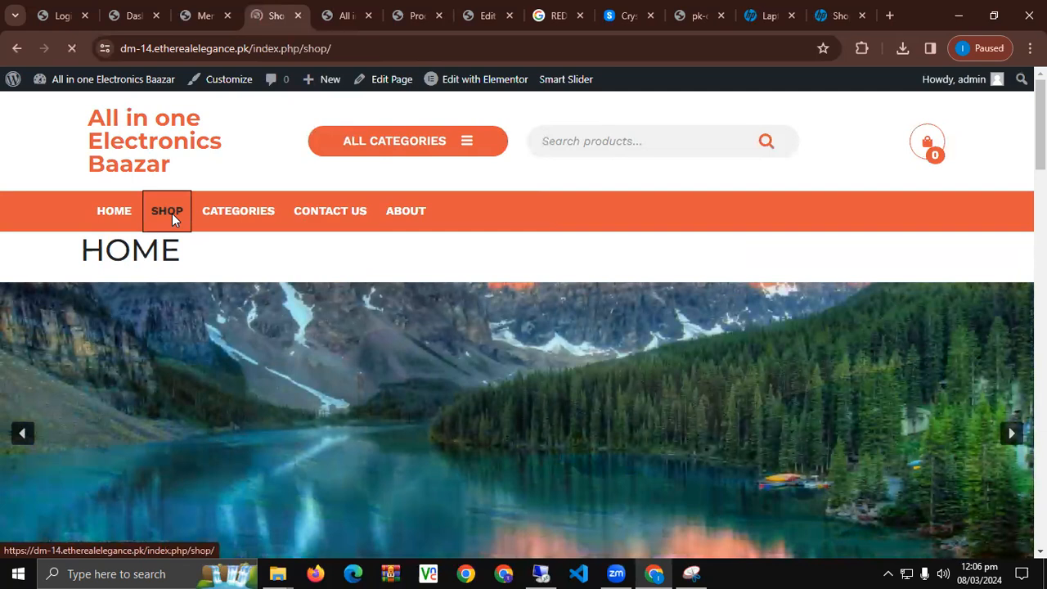
pyautogui.scroll(-6, 175, 283)
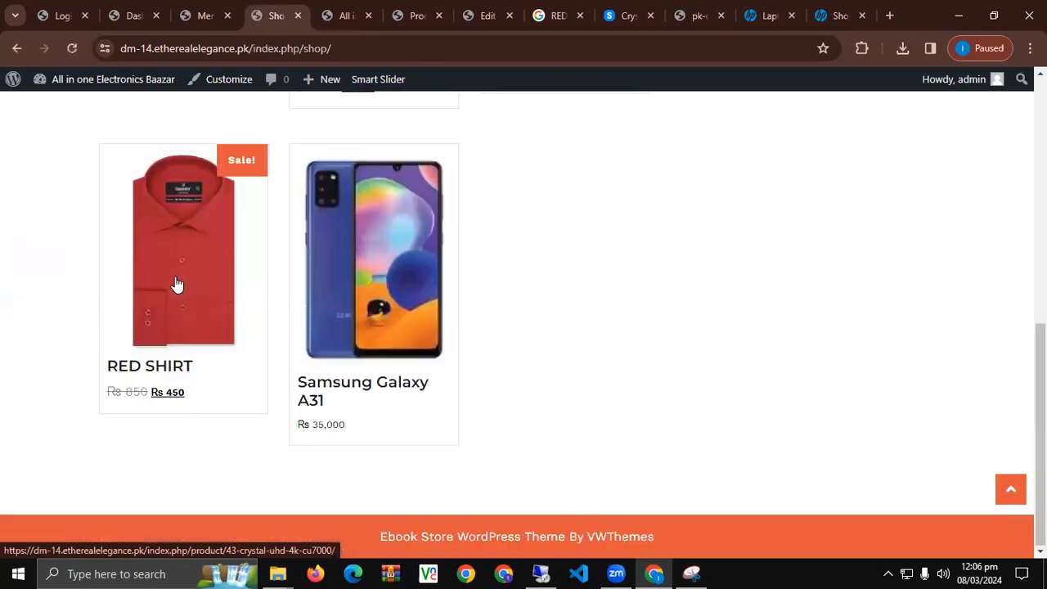
pyautogui.scroll(6, 175, 283)
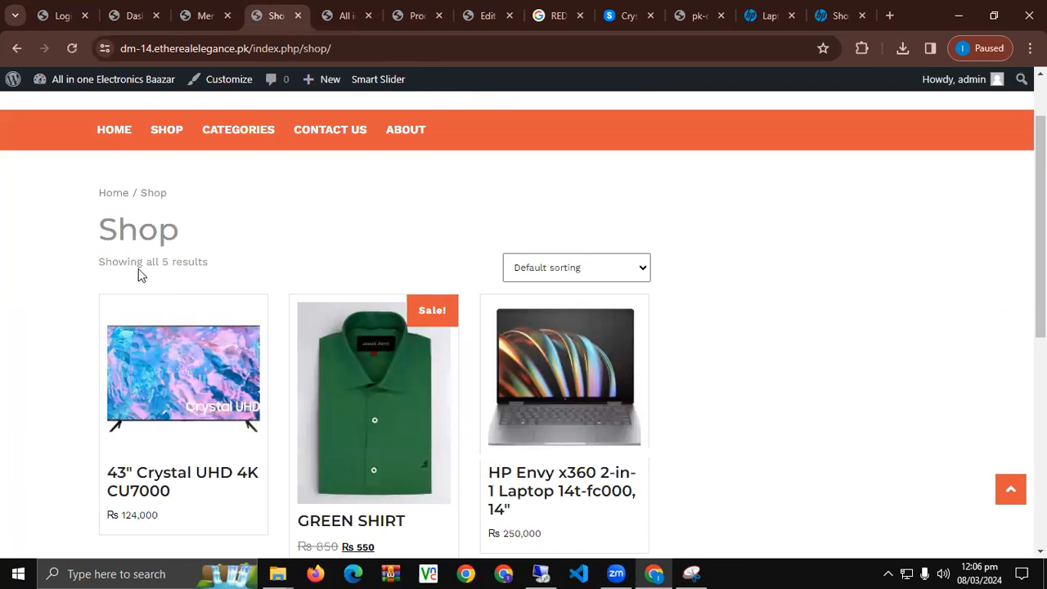
pyautogui.scroll(-4, 187, 313)
pyautogui.scroll(5, 187, 313)
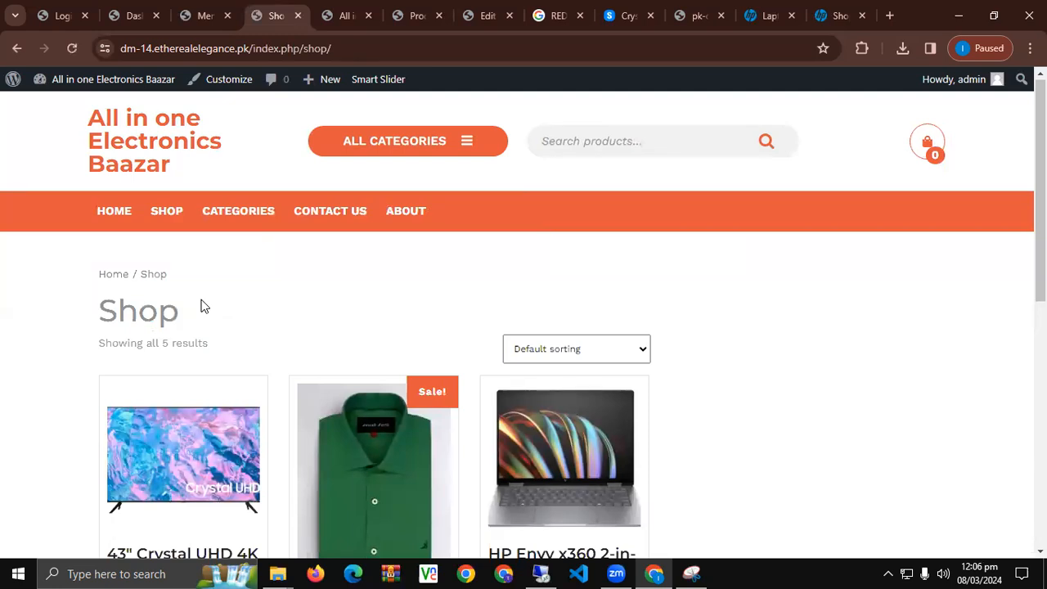
pyautogui.click(240, 212)
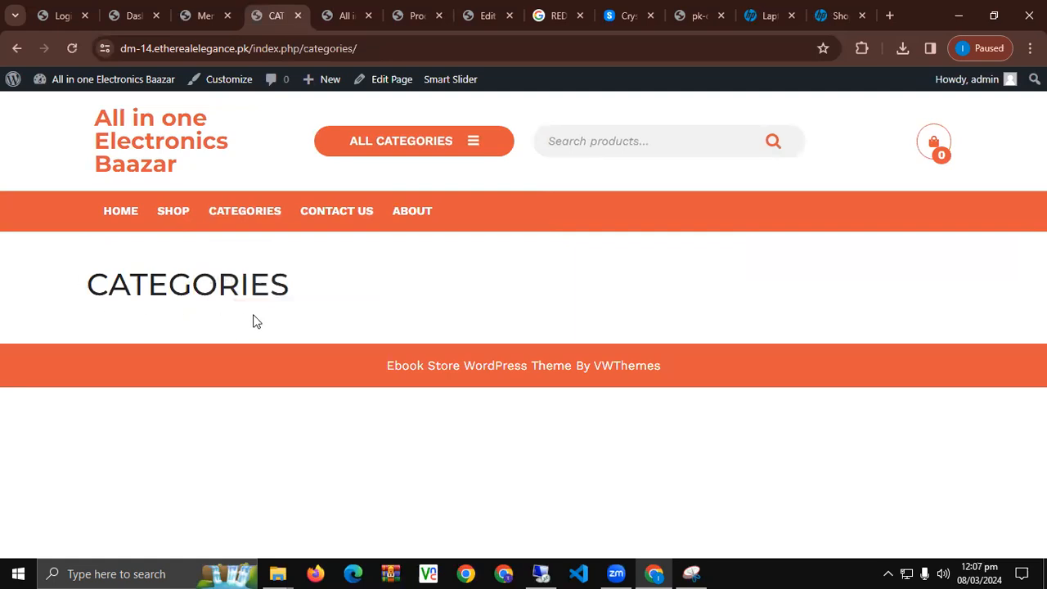
pyautogui.moveTo(245, 222)
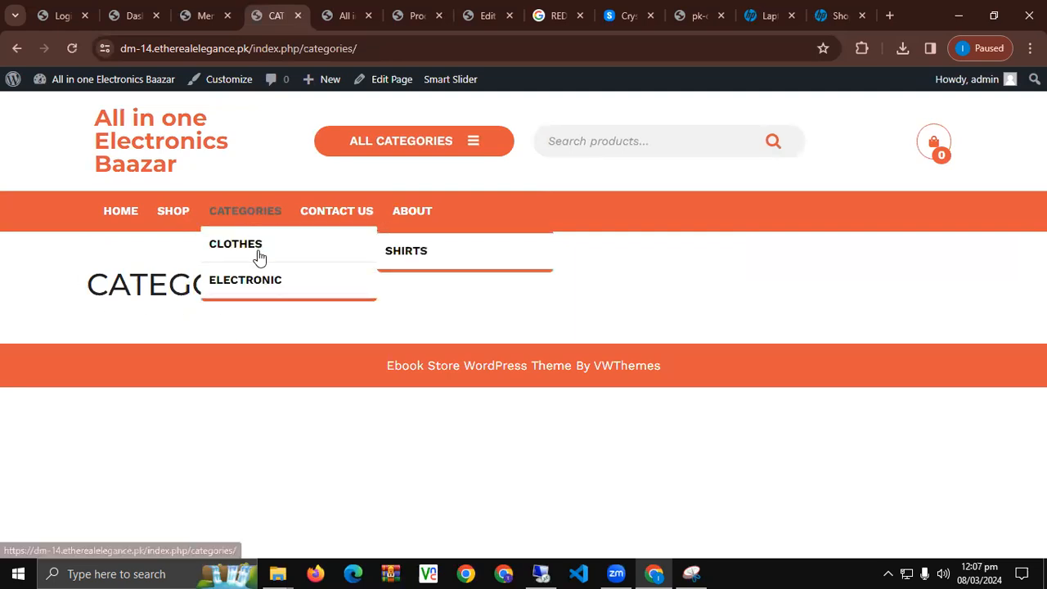
pyautogui.moveTo(298, 283)
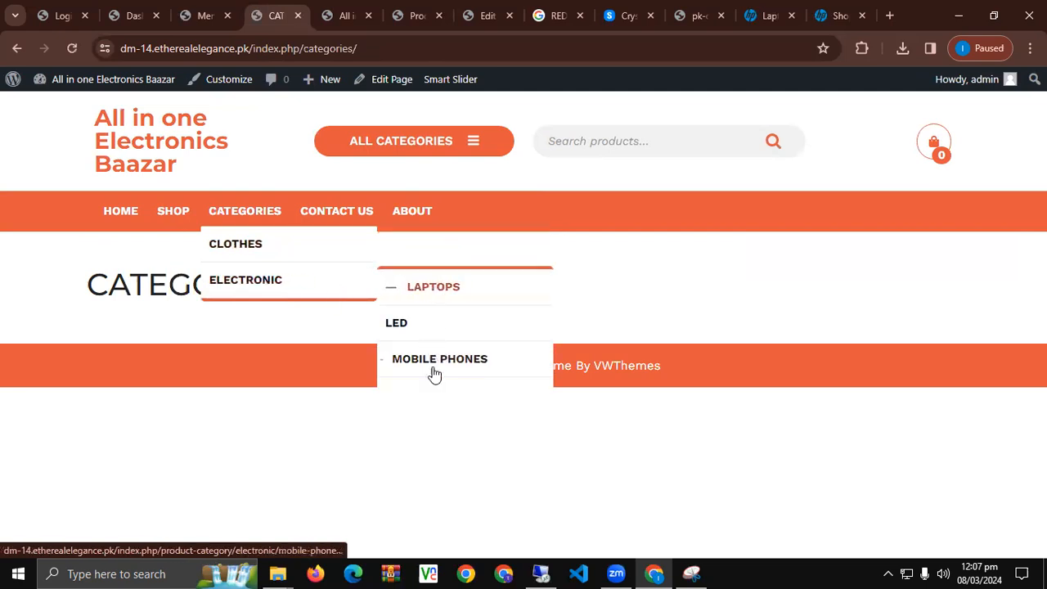
pyautogui.moveTo(409, 302)
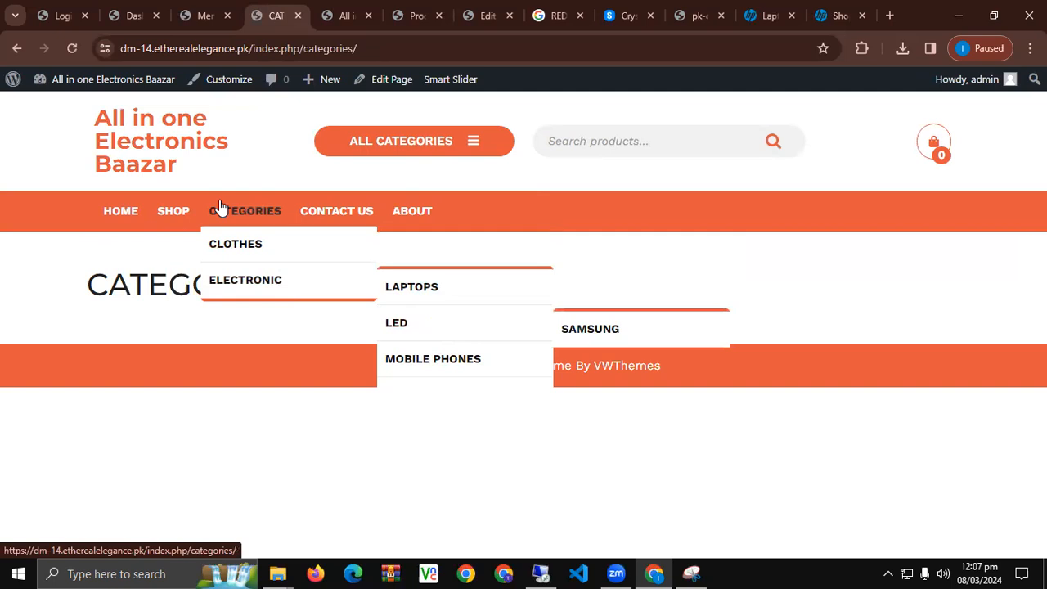
pyautogui.click(204, 14)
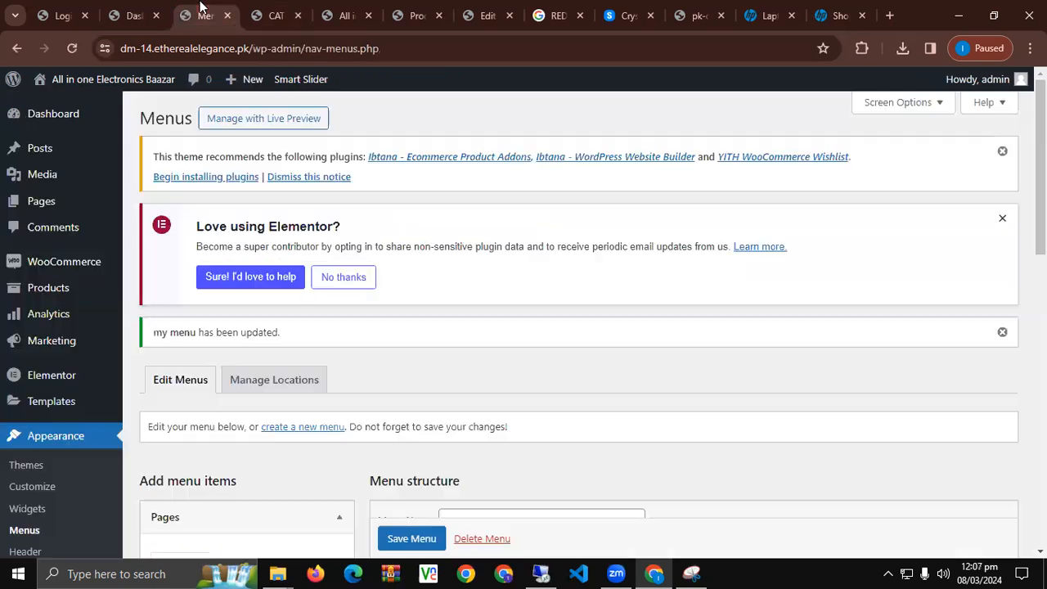
# Check the CATEGORIES menu item's Original link opens the Categories page
pyautogui.scroll(-1, 278, 303)
pyautogui.scroll(-5, 279, 302)
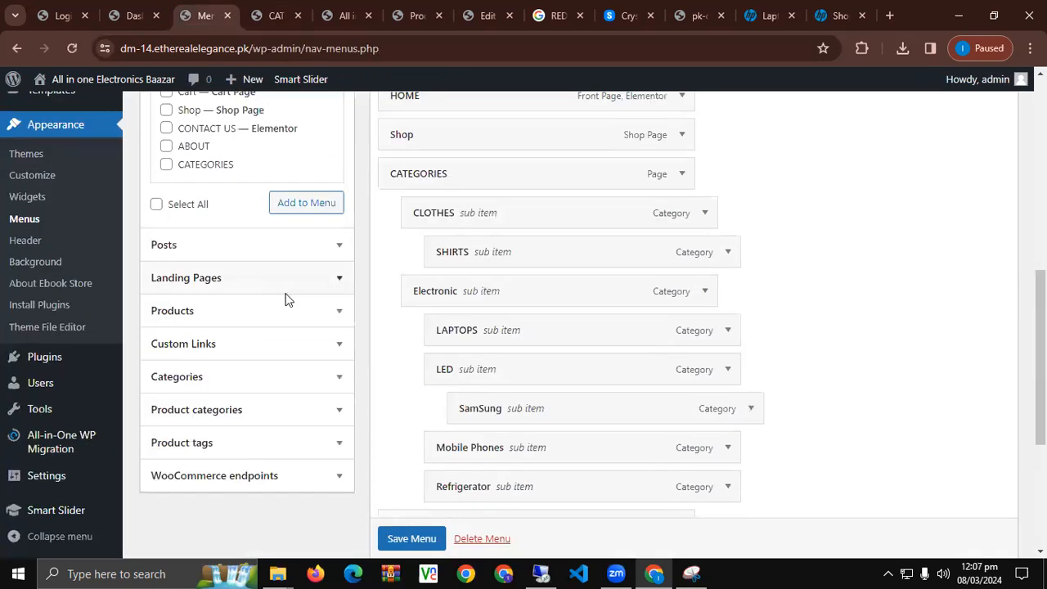
pyautogui.scroll(1, 682, 271)
pyautogui.click(681, 252)
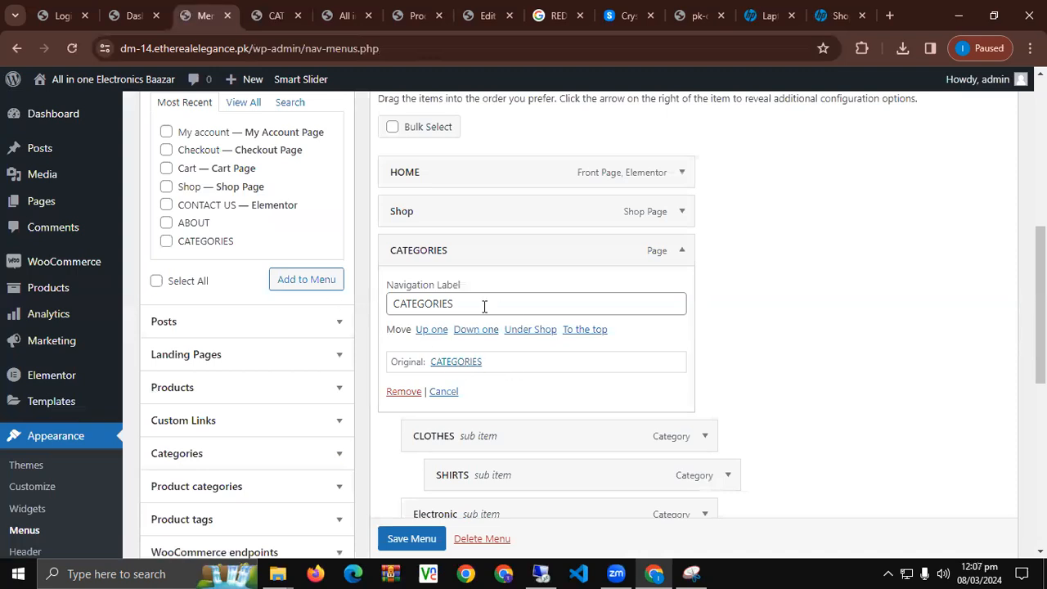
pyautogui.click(472, 367)
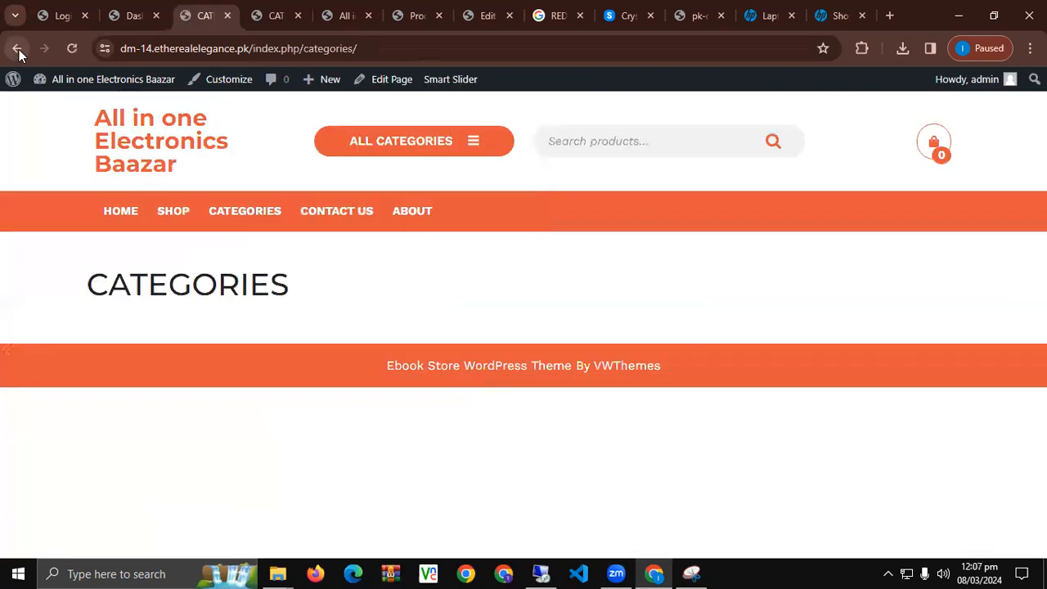
pyautogui.click(17, 49)
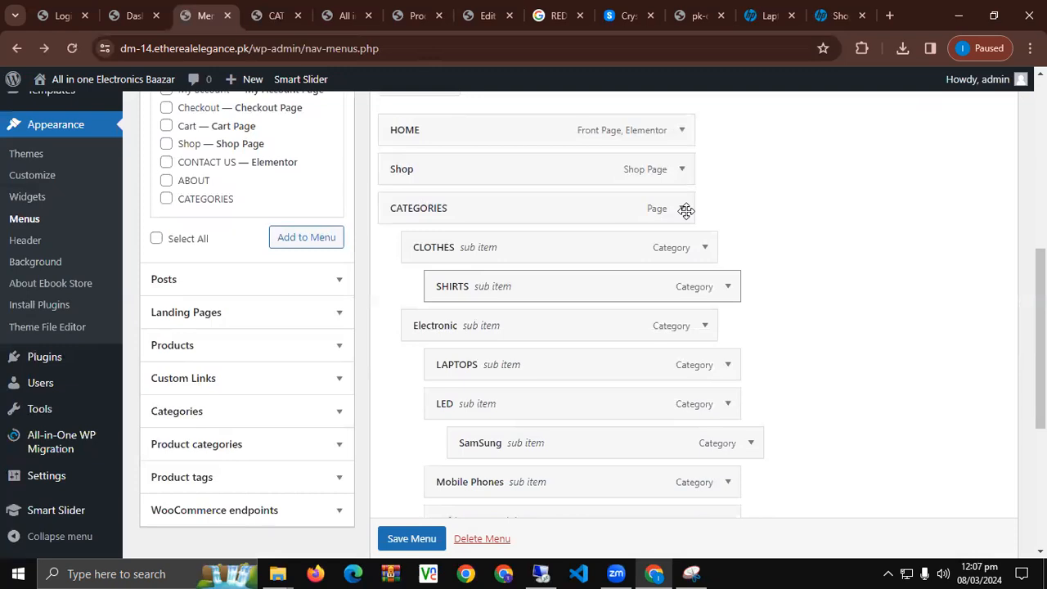
# Collapse the CATEGORIES item settings and the Pages box, then return to the live Categories page
pyautogui.click(684, 210)
pyautogui.click(684, 210)
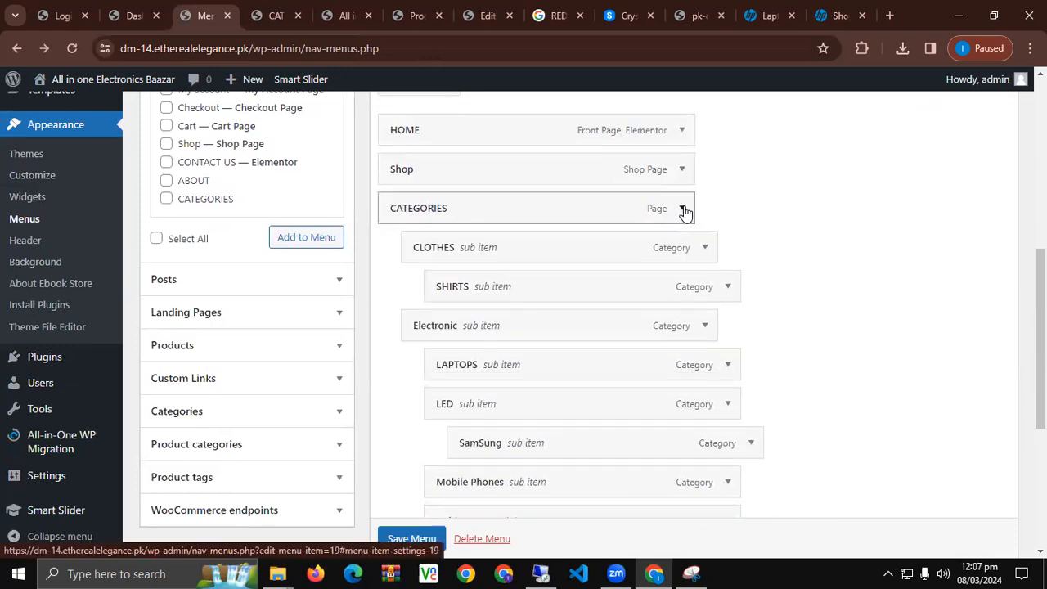
pyautogui.click(684, 209)
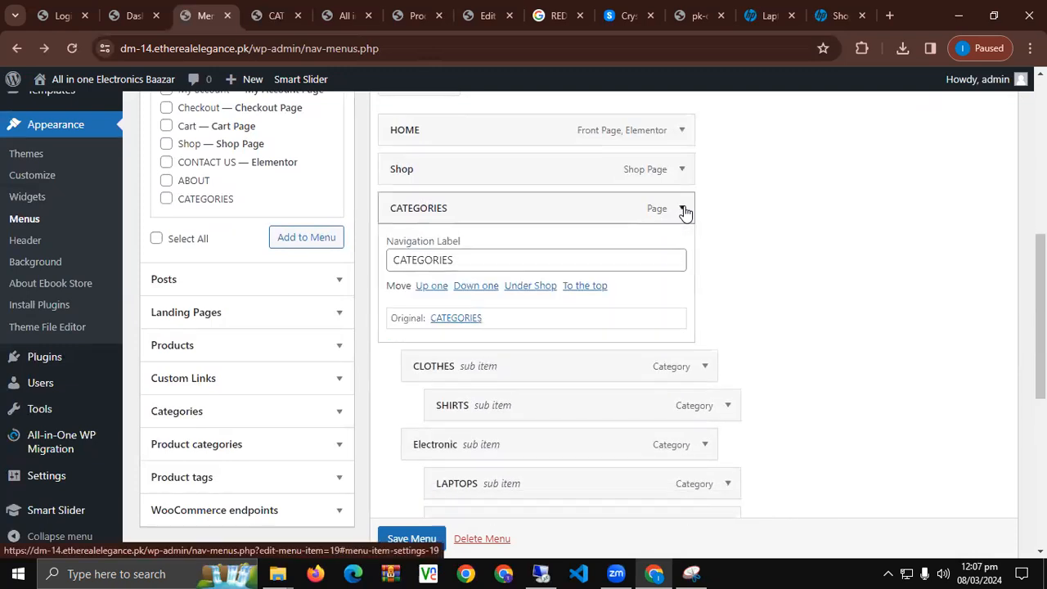
pyautogui.click(684, 210)
pyautogui.scroll(2, 540, 273)
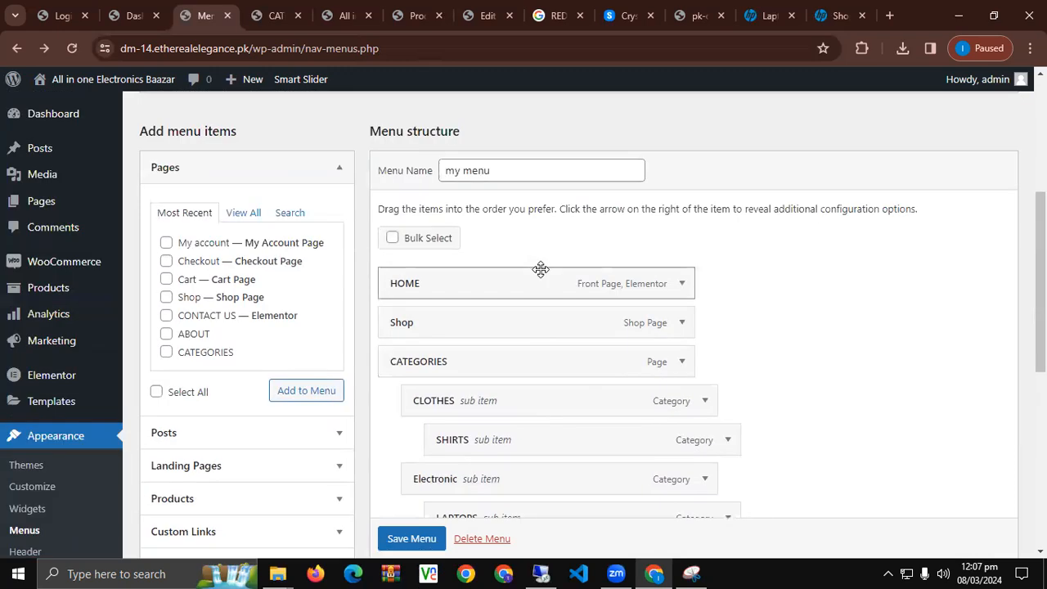
pyautogui.scroll(-2, 540, 269)
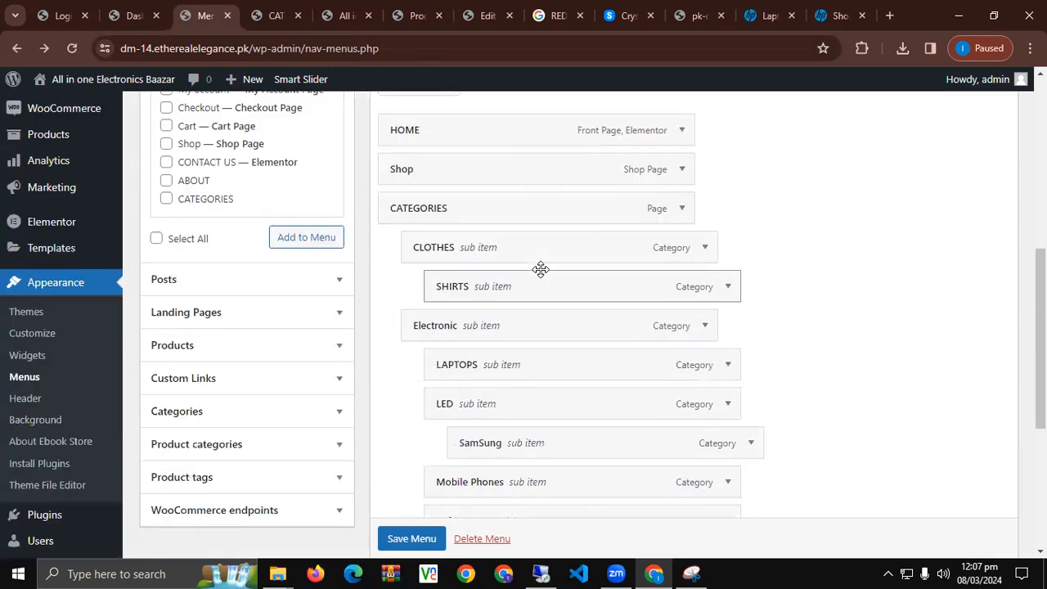
pyautogui.scroll(-2, 540, 269)
pyautogui.scroll(3, 540, 270)
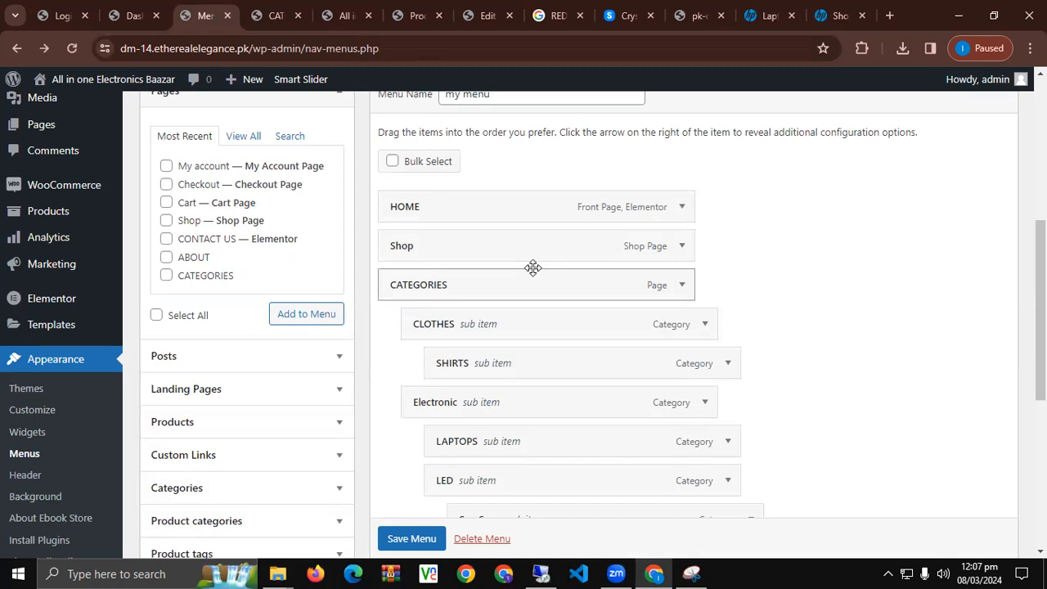
pyautogui.scroll(1, 532, 267)
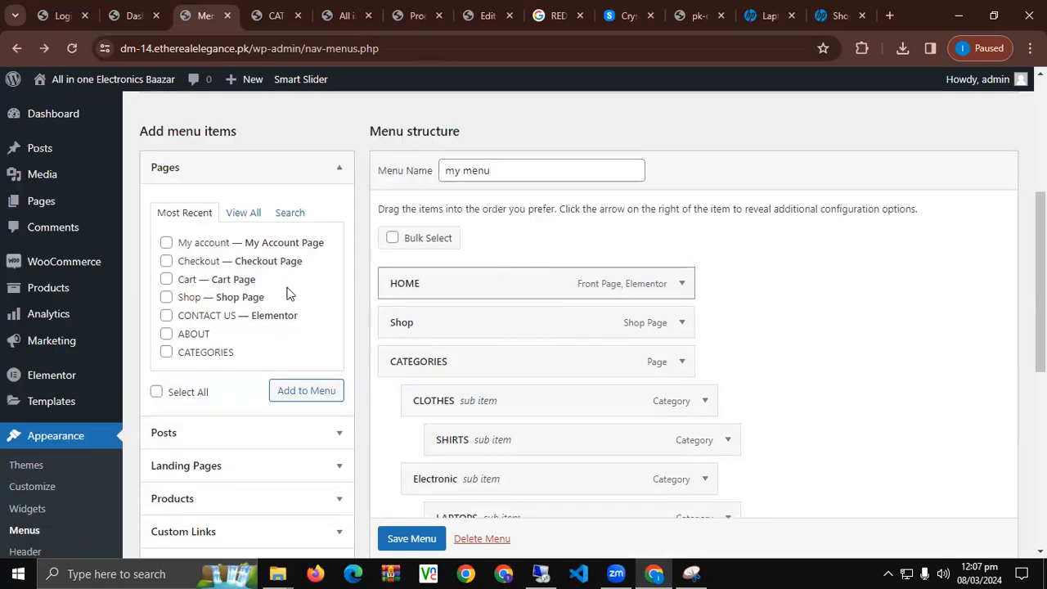
pyautogui.click(341, 170)
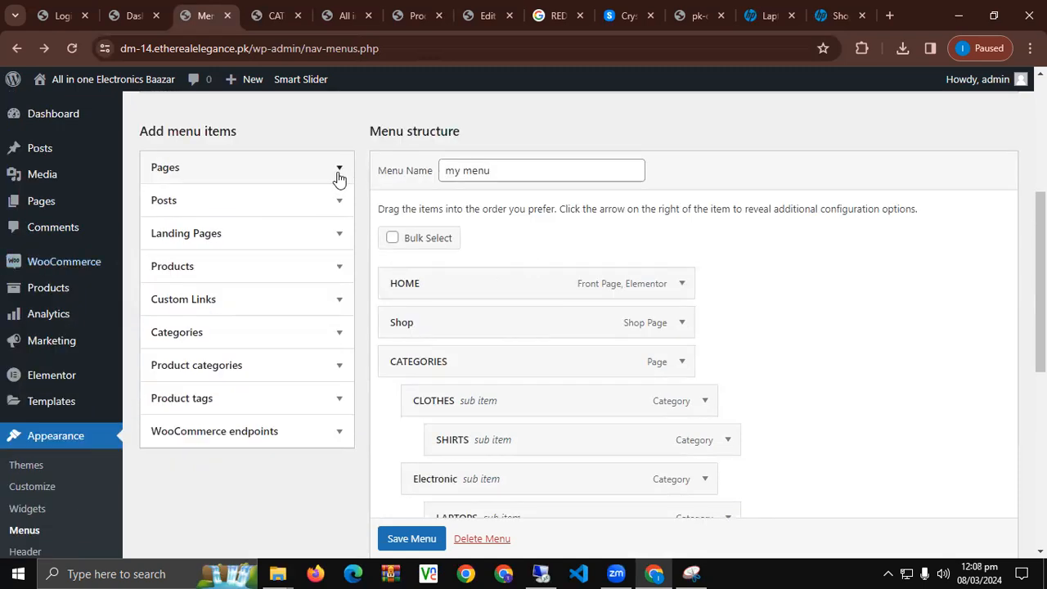
pyautogui.click(255, 11)
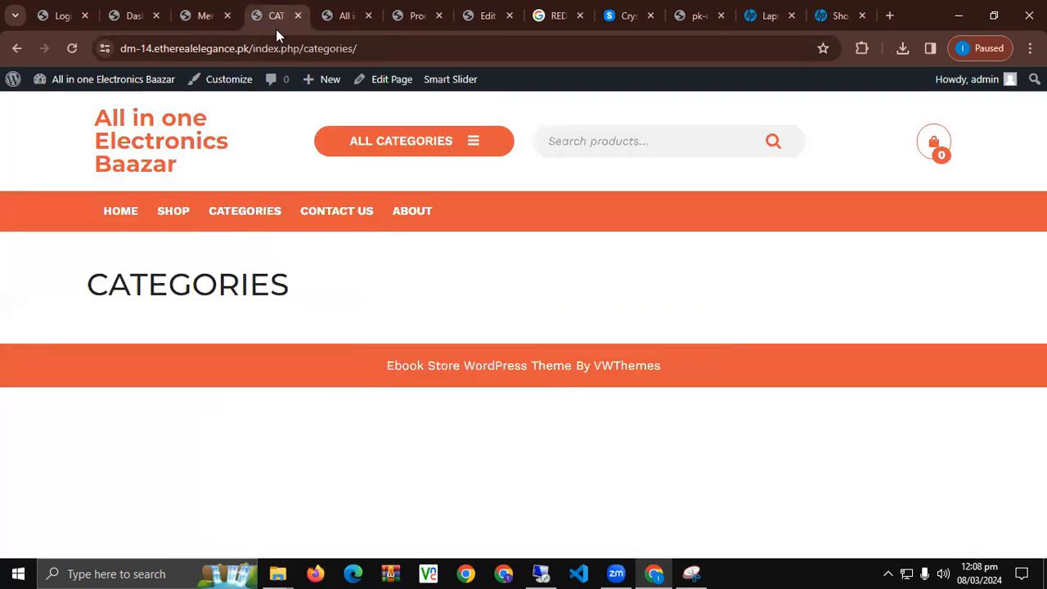
# Edit the Categories page, dismiss the block editor welcome guide, and launch Edit with Elementor
pyautogui.click(391, 83)
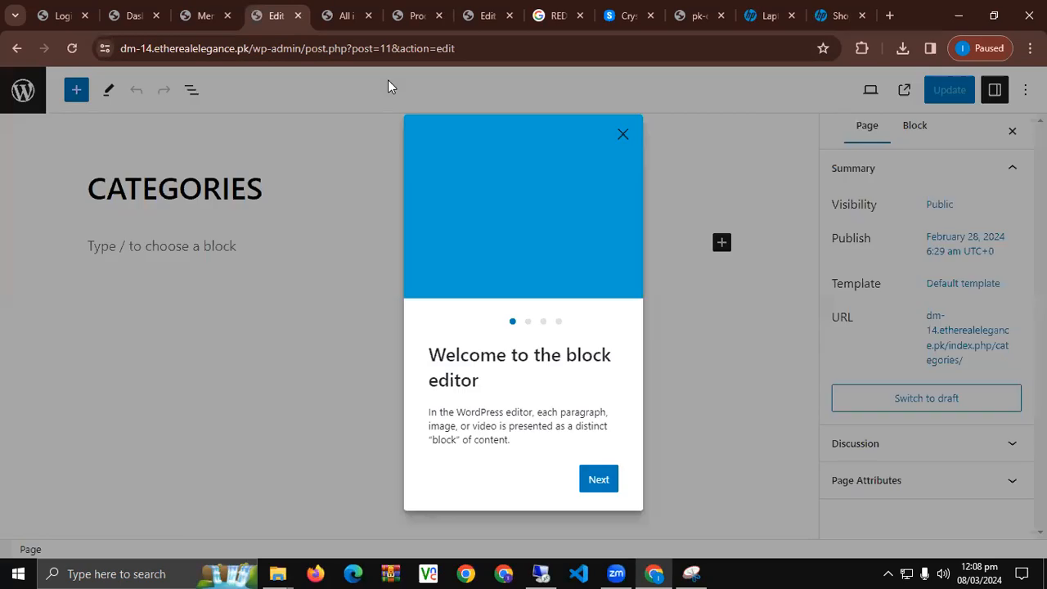
pyautogui.click(622, 134)
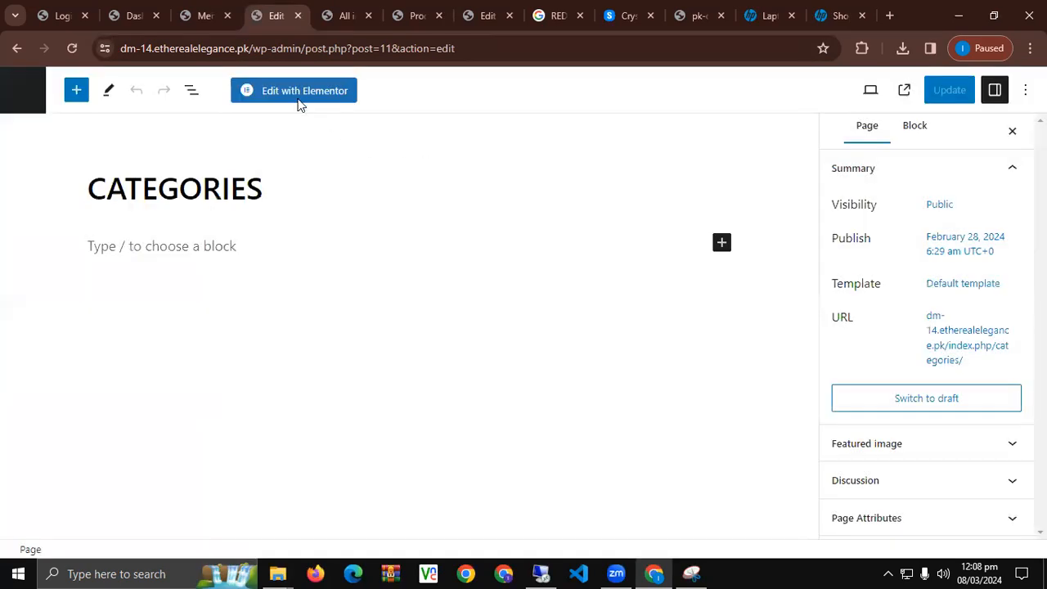
pyautogui.click(299, 94)
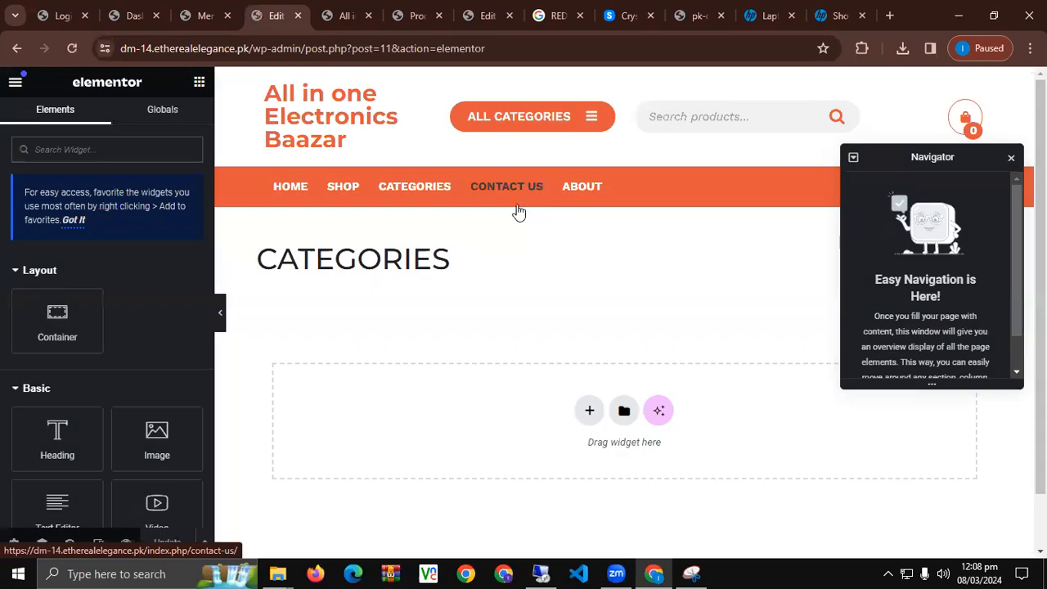
# Add an empty container under the CATEGORIES heading and drop the Product Categories widget into it
pyautogui.click(589, 409)
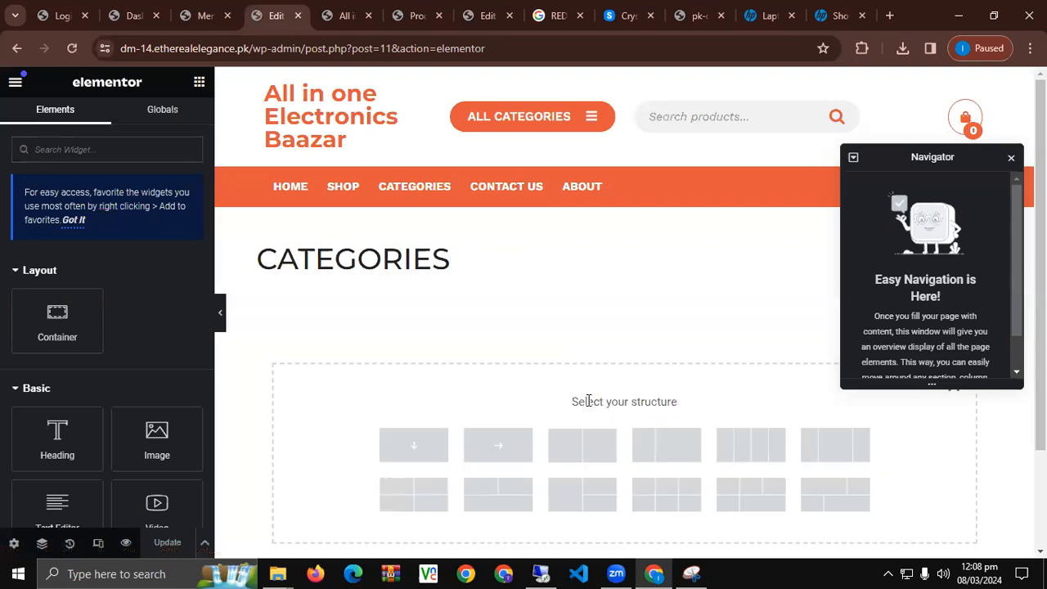
pyautogui.click(489, 446)
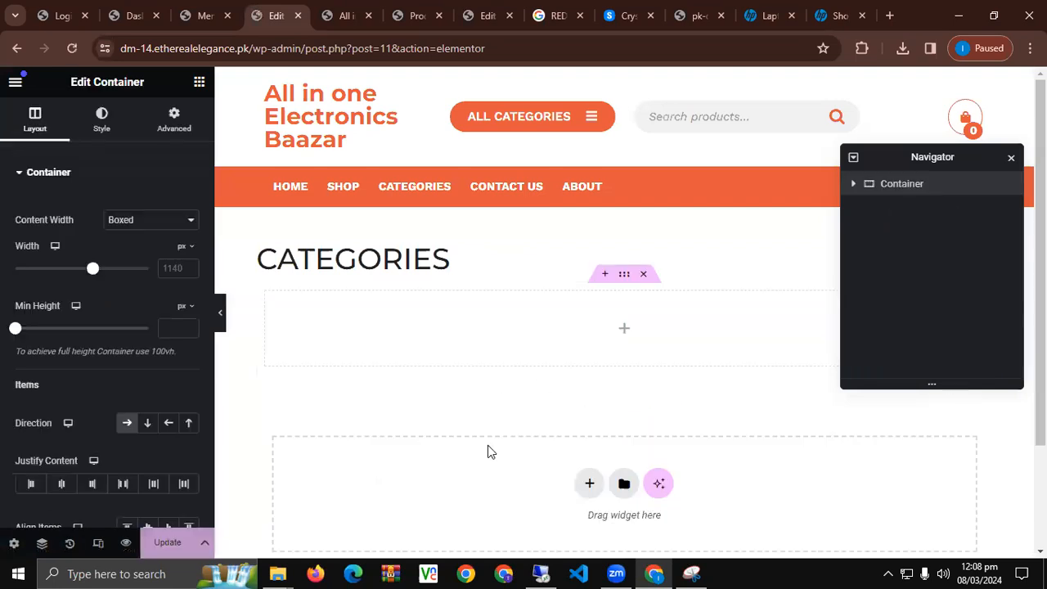
pyautogui.click(624, 327)
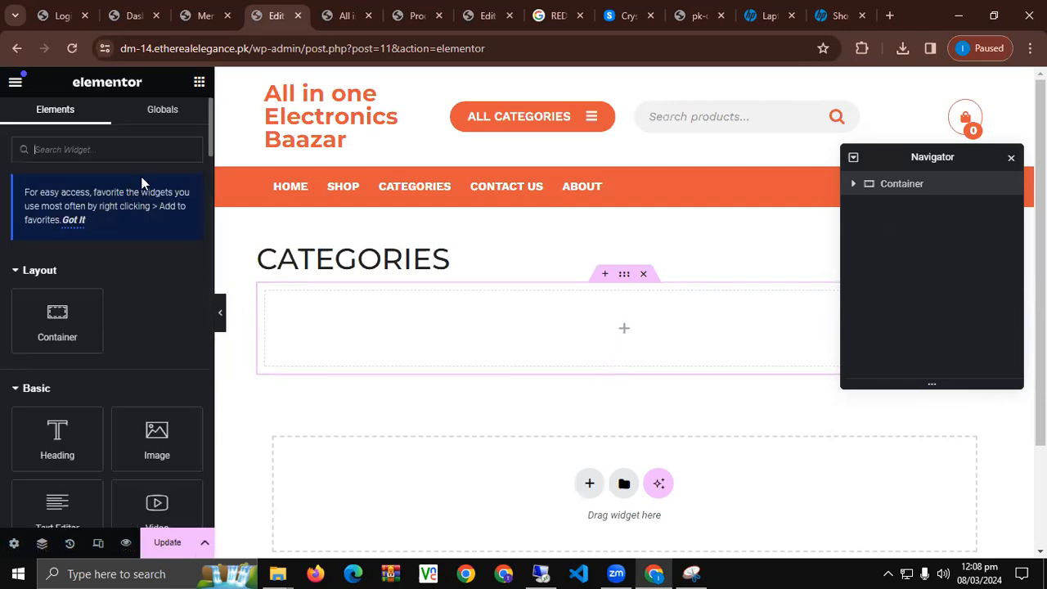
pyautogui.write('PRO')
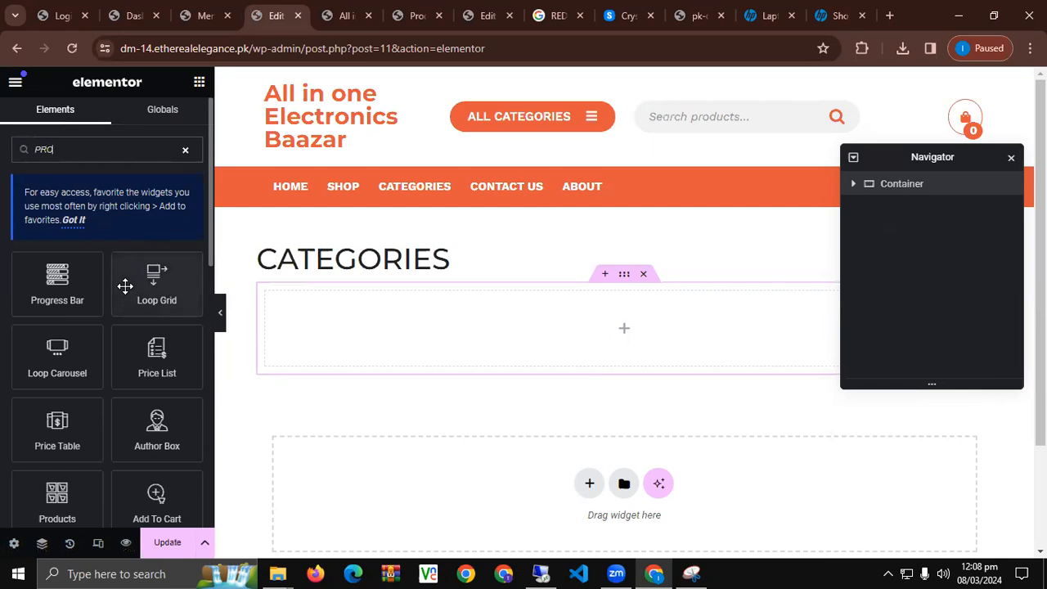
pyautogui.press('BackSpace')
pyautogui.press('BackSpace')
pyautogui.press('BackSpace')
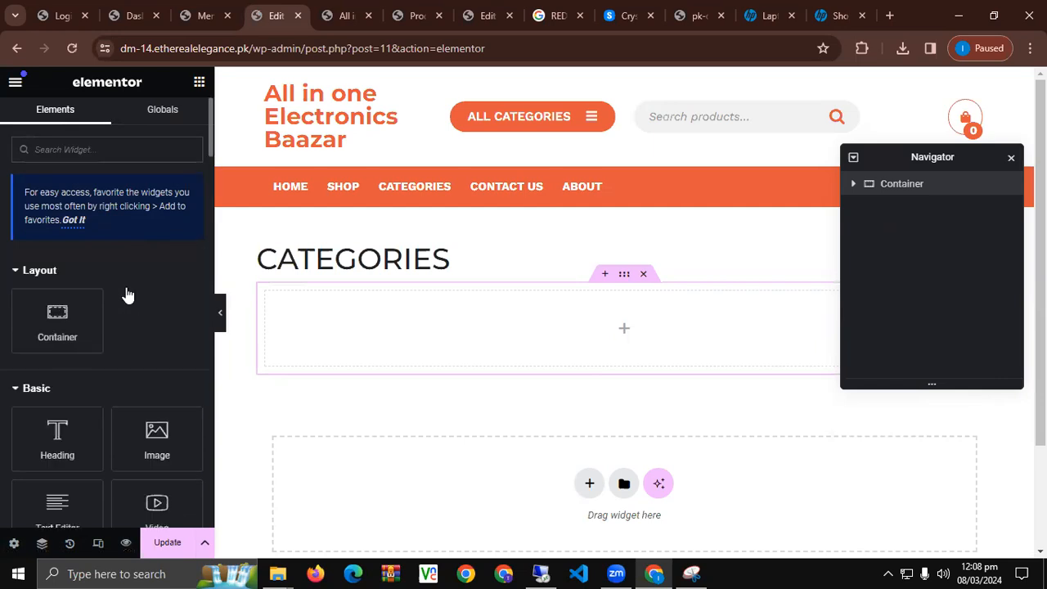
pyautogui.write('CAT')
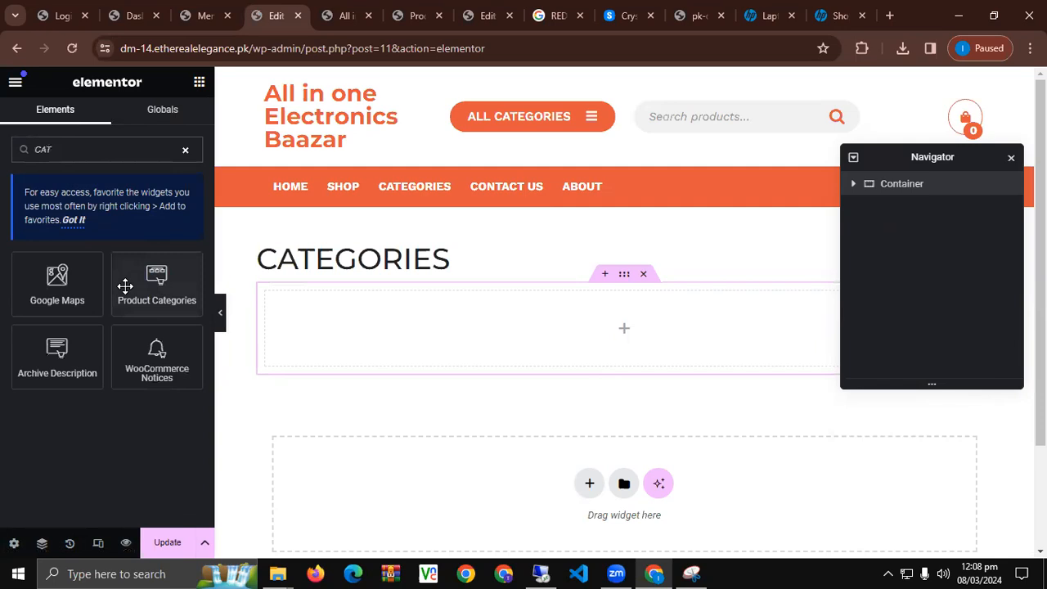
pyautogui.moveTo(133, 281); pyautogui.dragTo(605, 304)
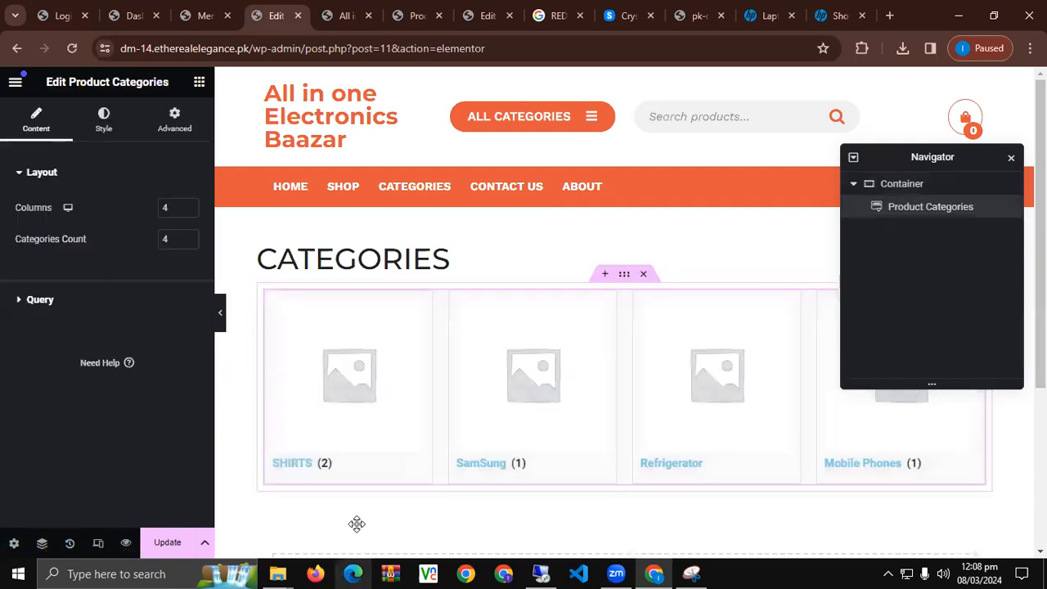
# Set the Product Categories grid to 3 columns with a categories count of 15
pyautogui.click(188, 212)
pyautogui.doubleClick(168, 238)
pyautogui.write('15')
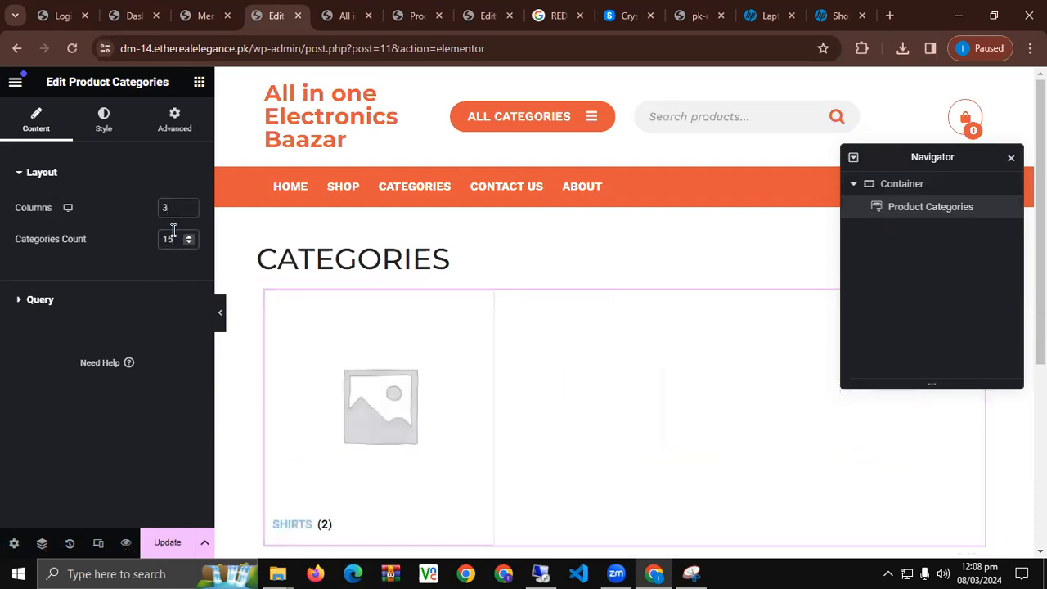
pyautogui.scroll(-1, 272, 397)
pyautogui.scroll(-10, 344, 432)
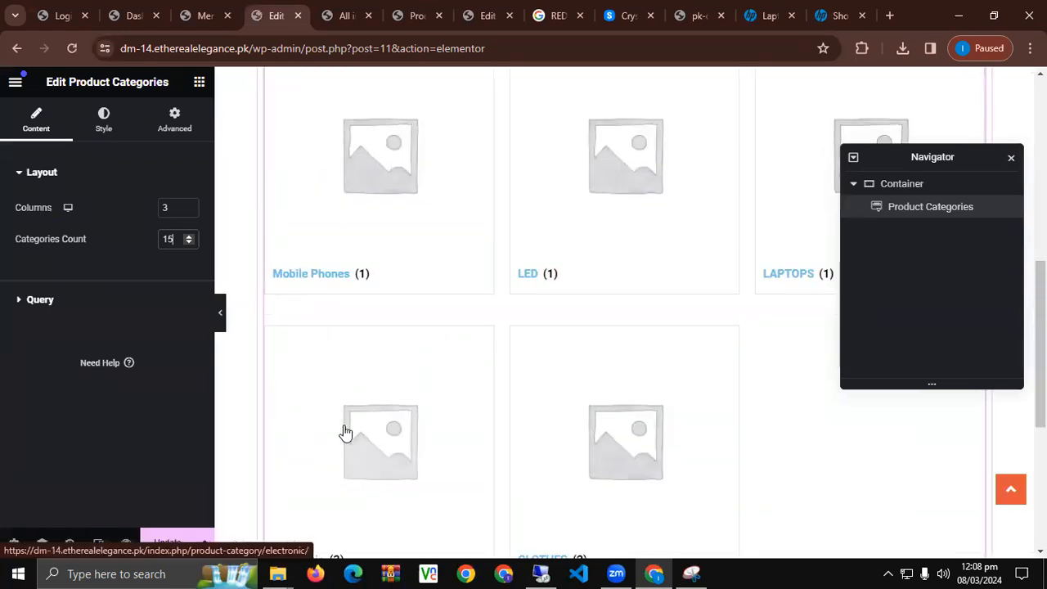
pyautogui.scroll(5, 343, 431)
pyautogui.scroll(5, 344, 432)
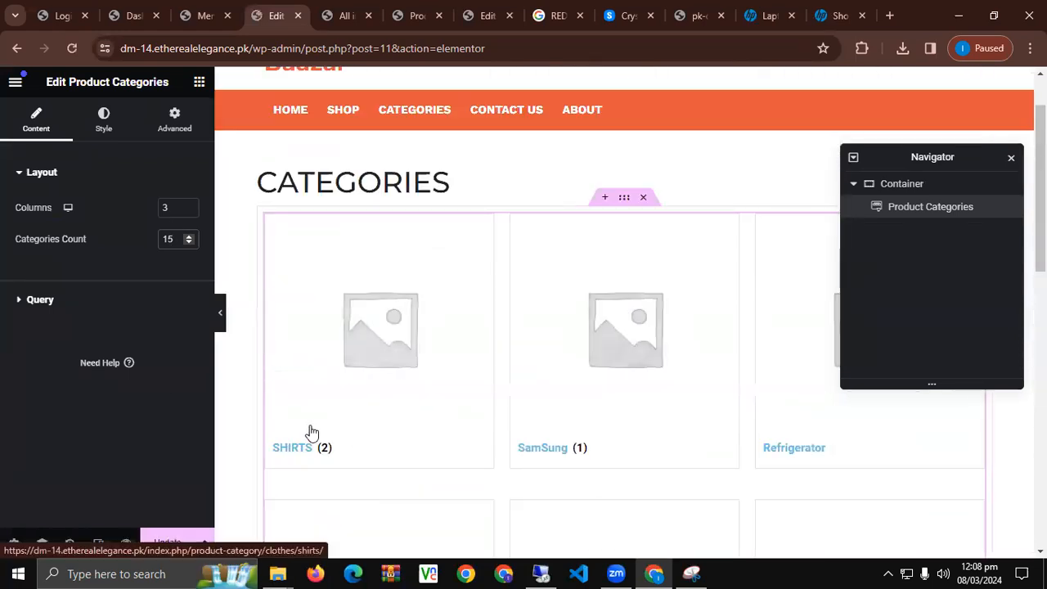
# Order the categories by Name in ASC order, update the page, and return to Menus
pyautogui.click(21, 301)
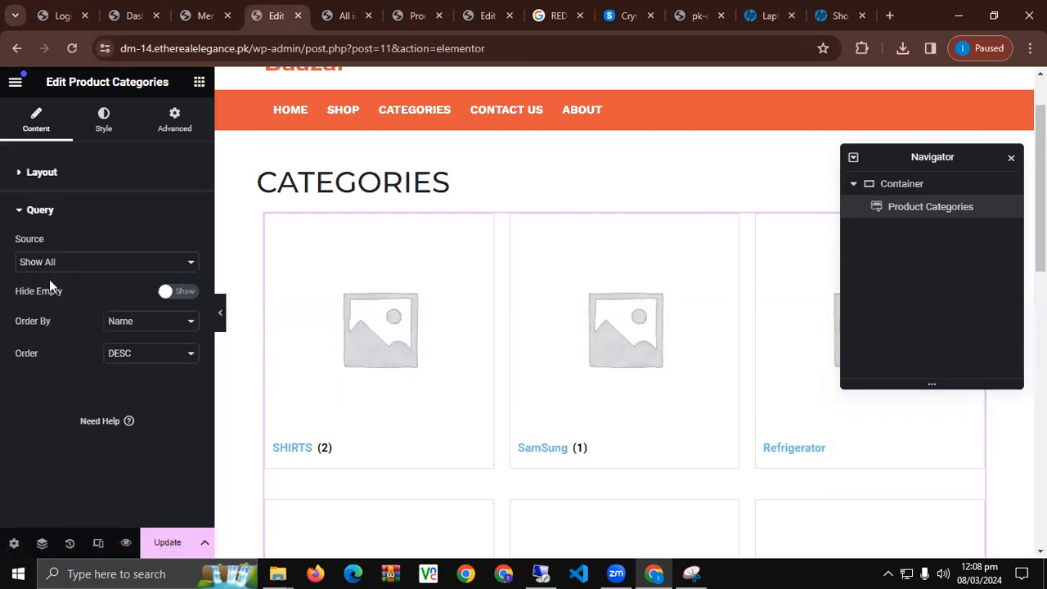
pyautogui.click(146, 330)
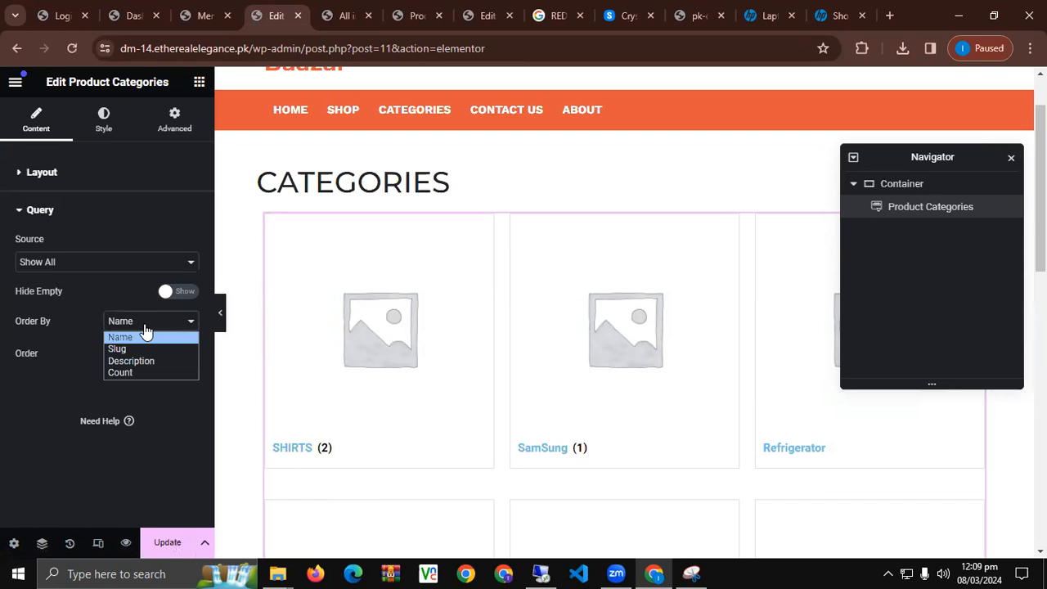
pyautogui.click(146, 336)
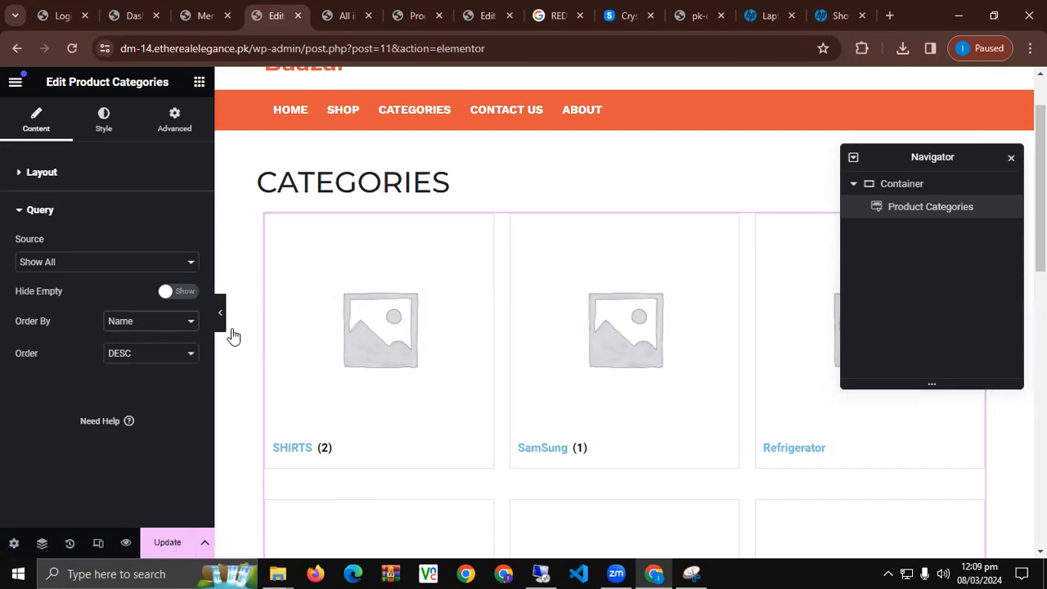
pyautogui.scroll(-4, 325, 349)
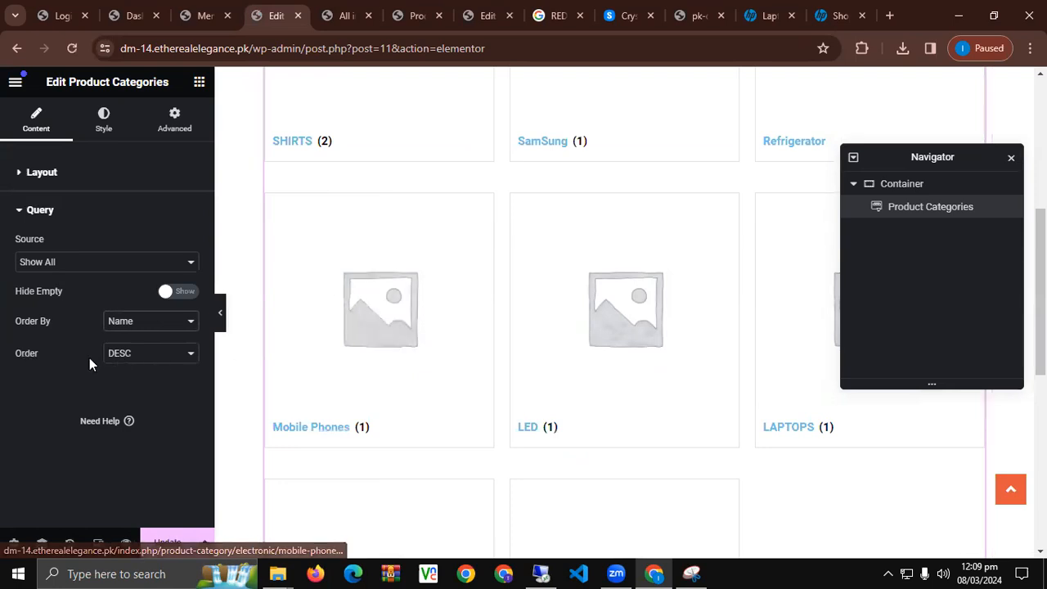
pyautogui.click(133, 354)
pyautogui.click(138, 367)
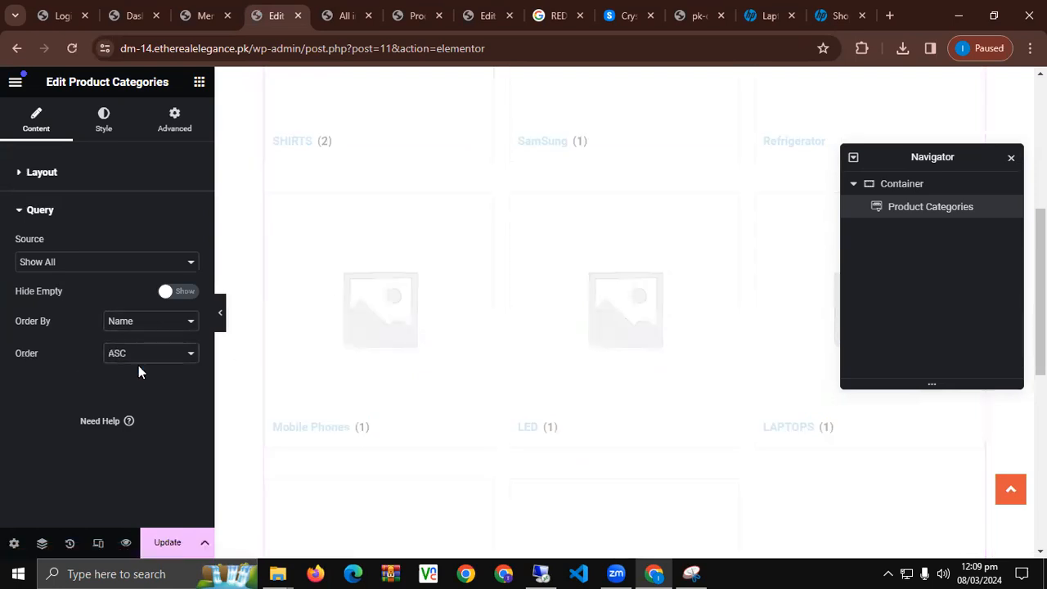
pyautogui.scroll(5, 390, 399)
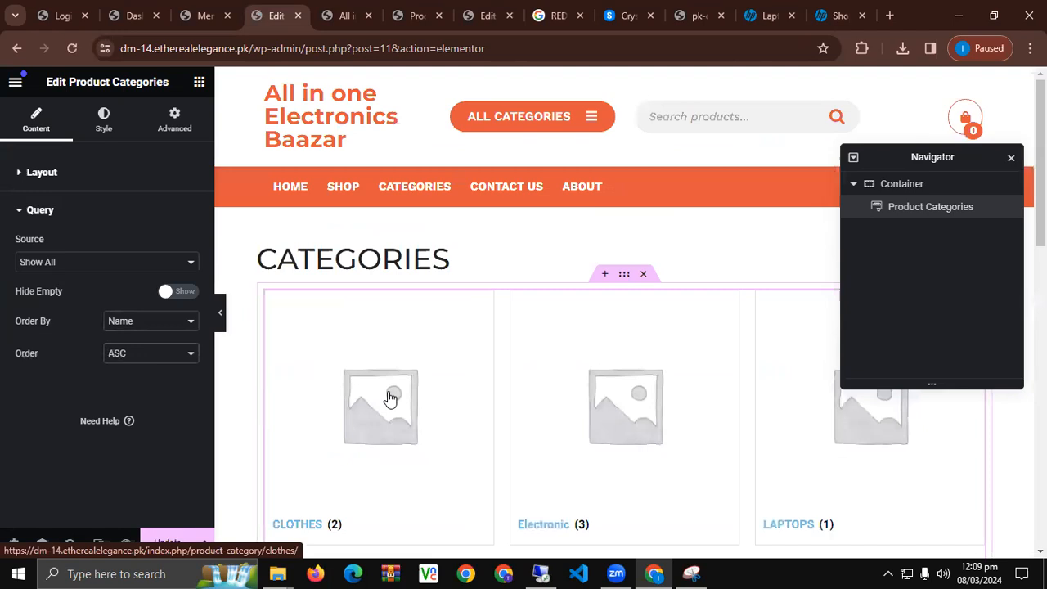
pyautogui.scroll(-9, 390, 399)
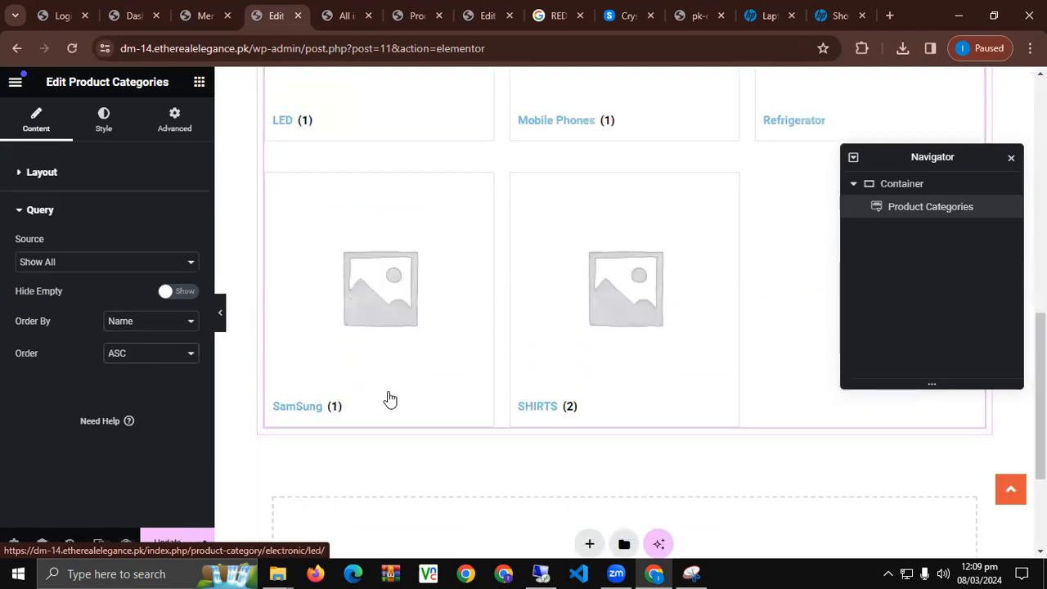
pyautogui.click(167, 544)
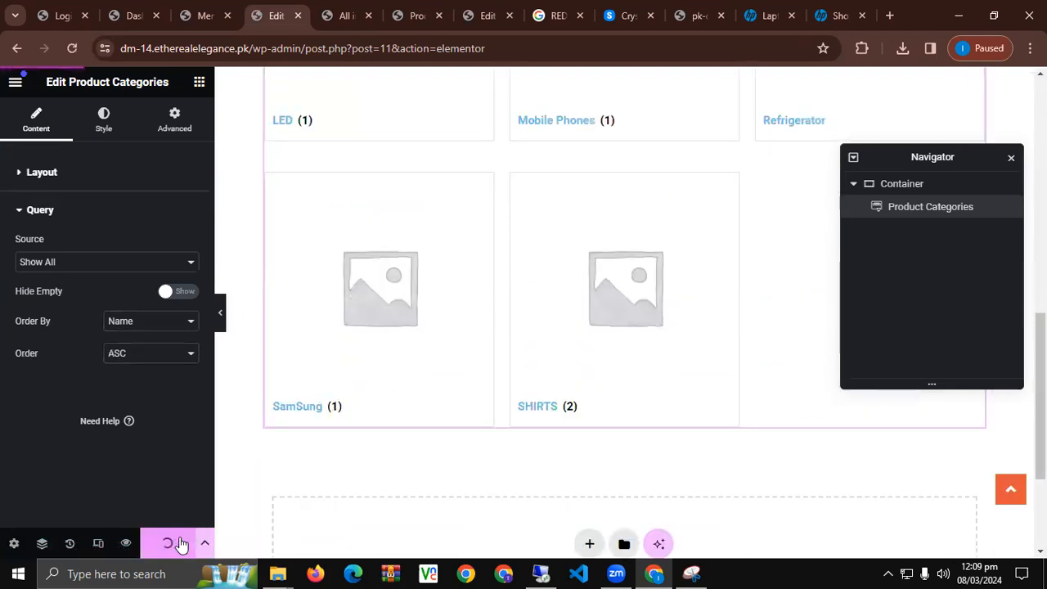
pyautogui.click(204, 16)
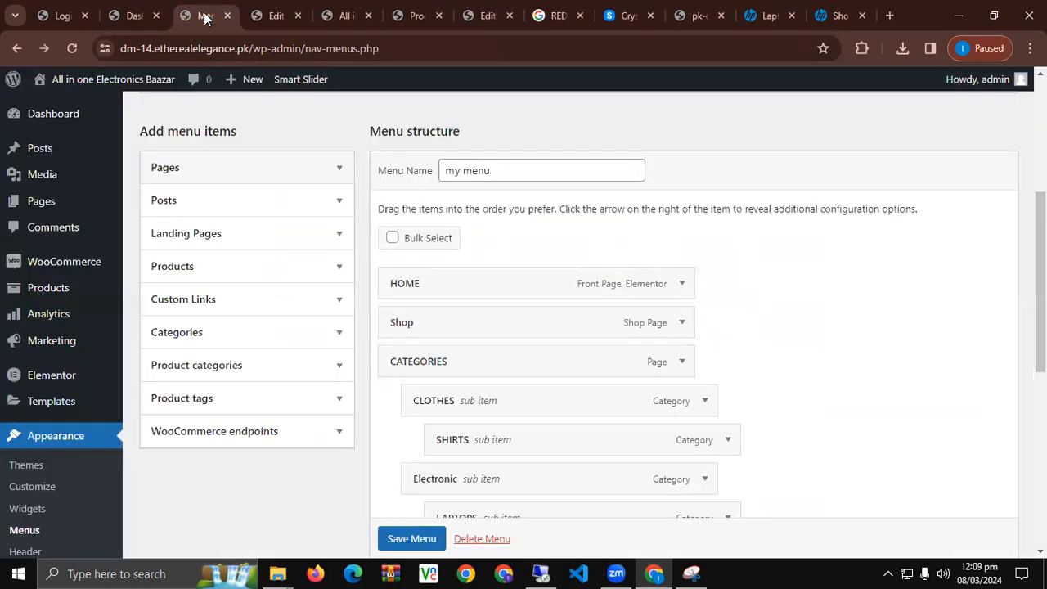
# Review the category tiles (LED, LAPTOPS, Electronic) on the live storefront home page
pyautogui.click(127, 15)
pyautogui.click(335, 14)
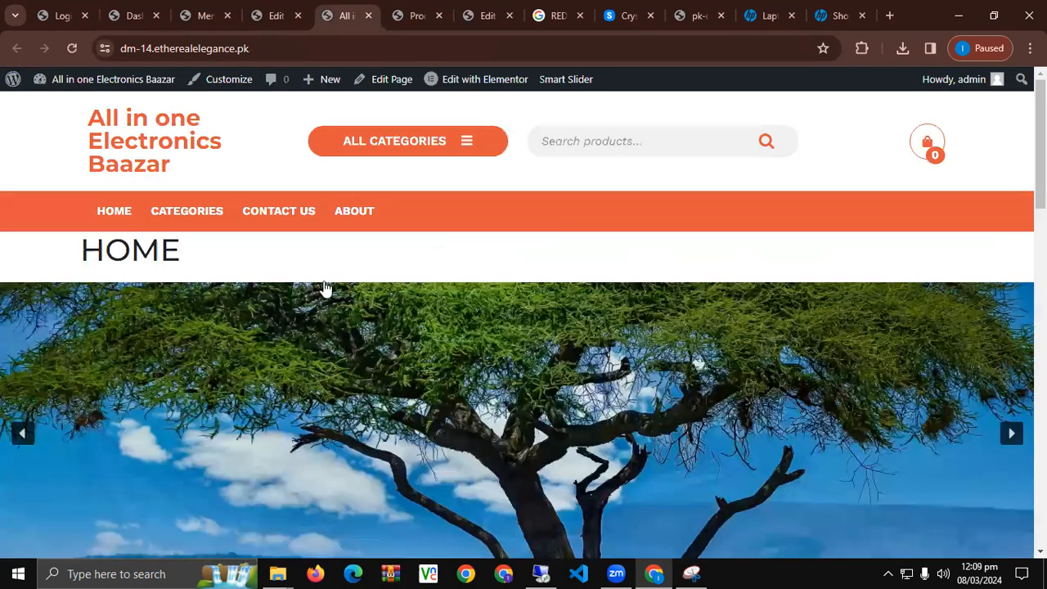
pyautogui.scroll(-15, 313, 365)
pyautogui.scroll(5, 295, 368)
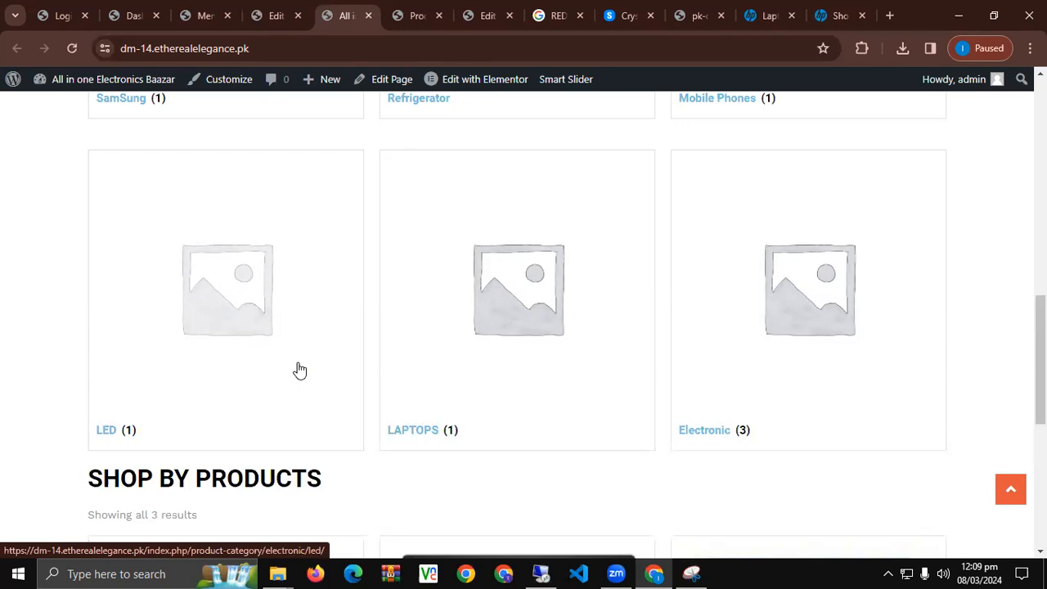
# Bring the Zoom app to the front from the hidden taskbar icons
pyautogui.click(292, 43)
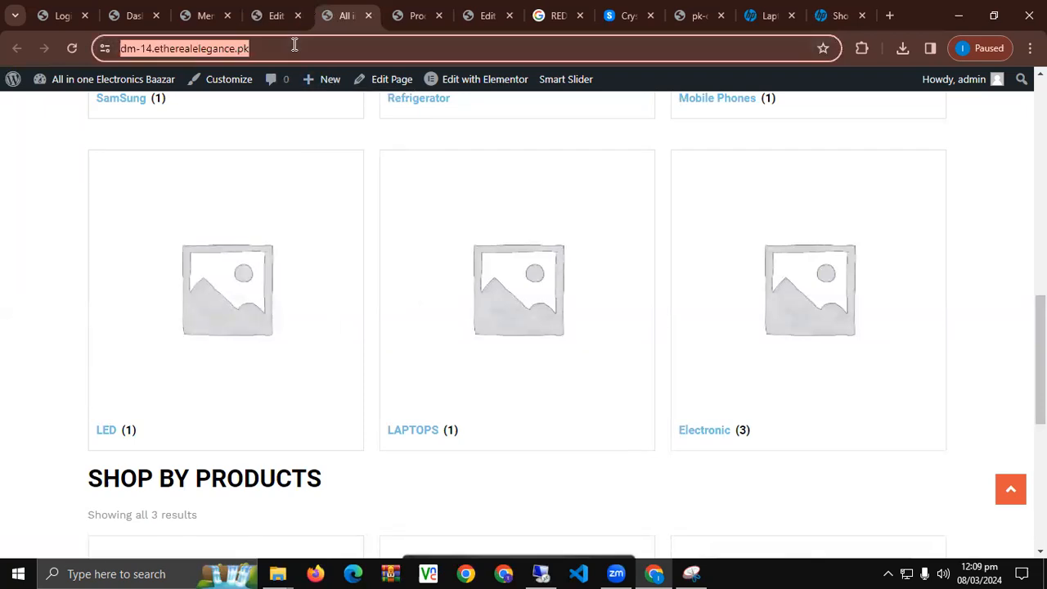
pyautogui.click(887, 573)
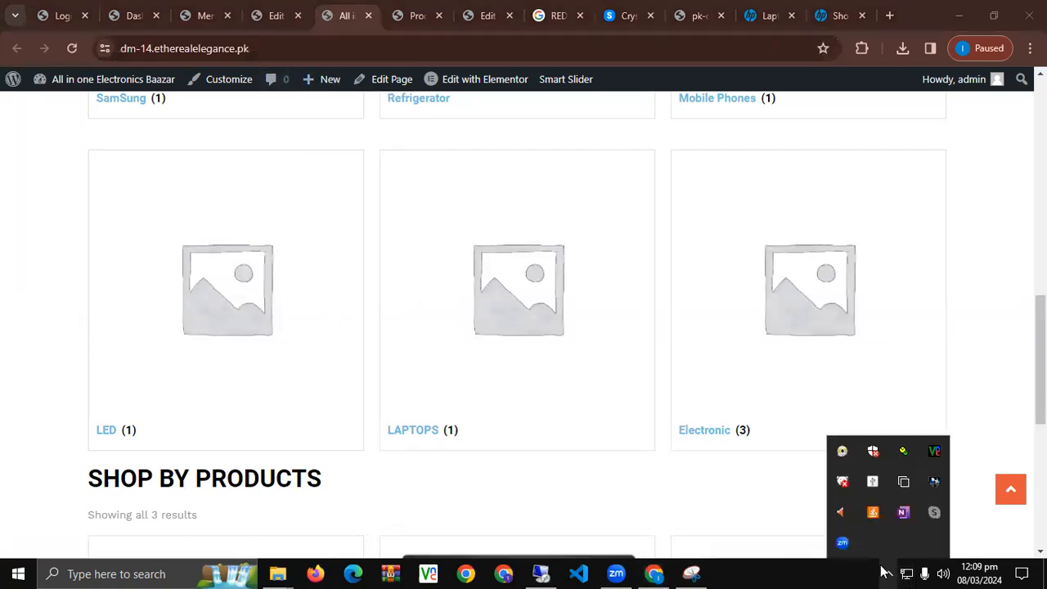
pyautogui.click(618, 572)
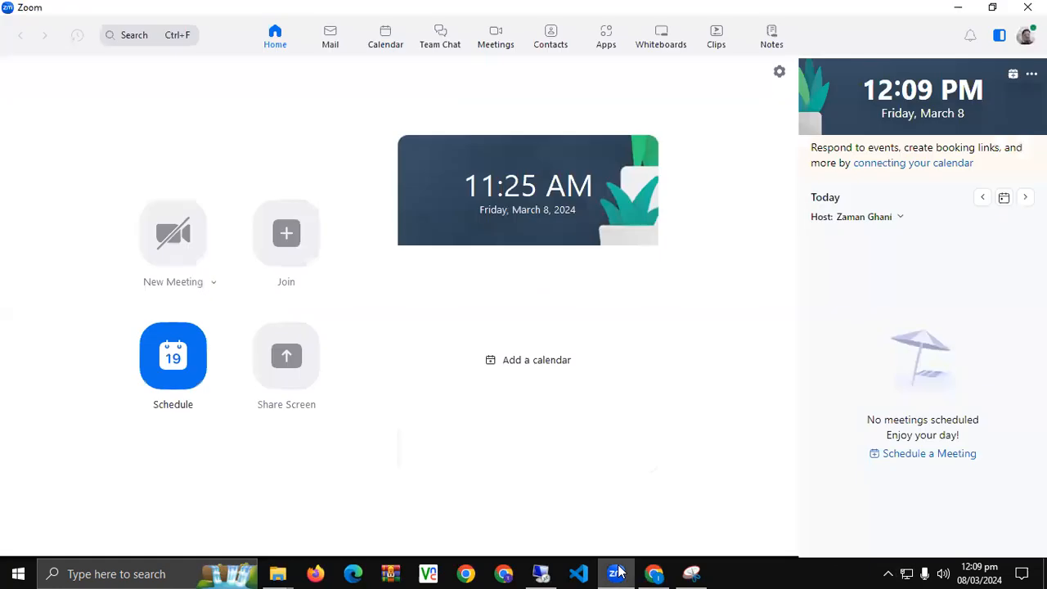